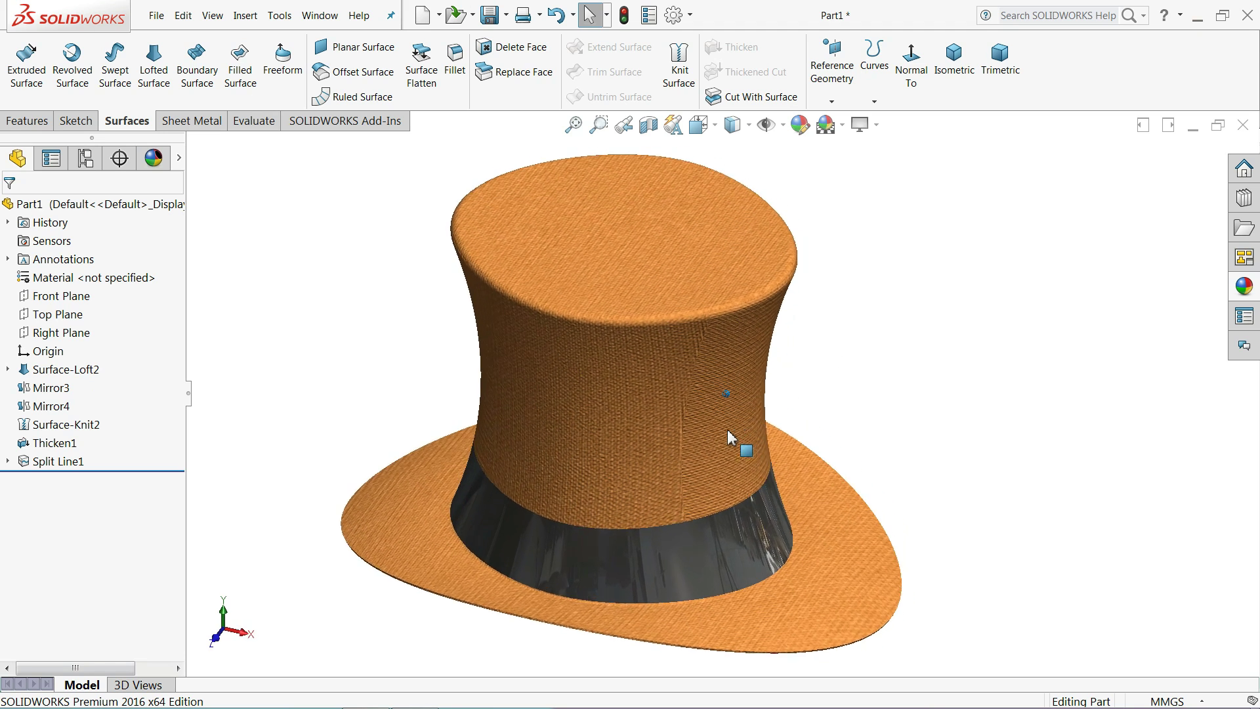
Step: Examine the finished top hat from all sides, including the crown, the dark band and the underside of the brim
key(Right)
key(Right)
key(Right)
key(Right)
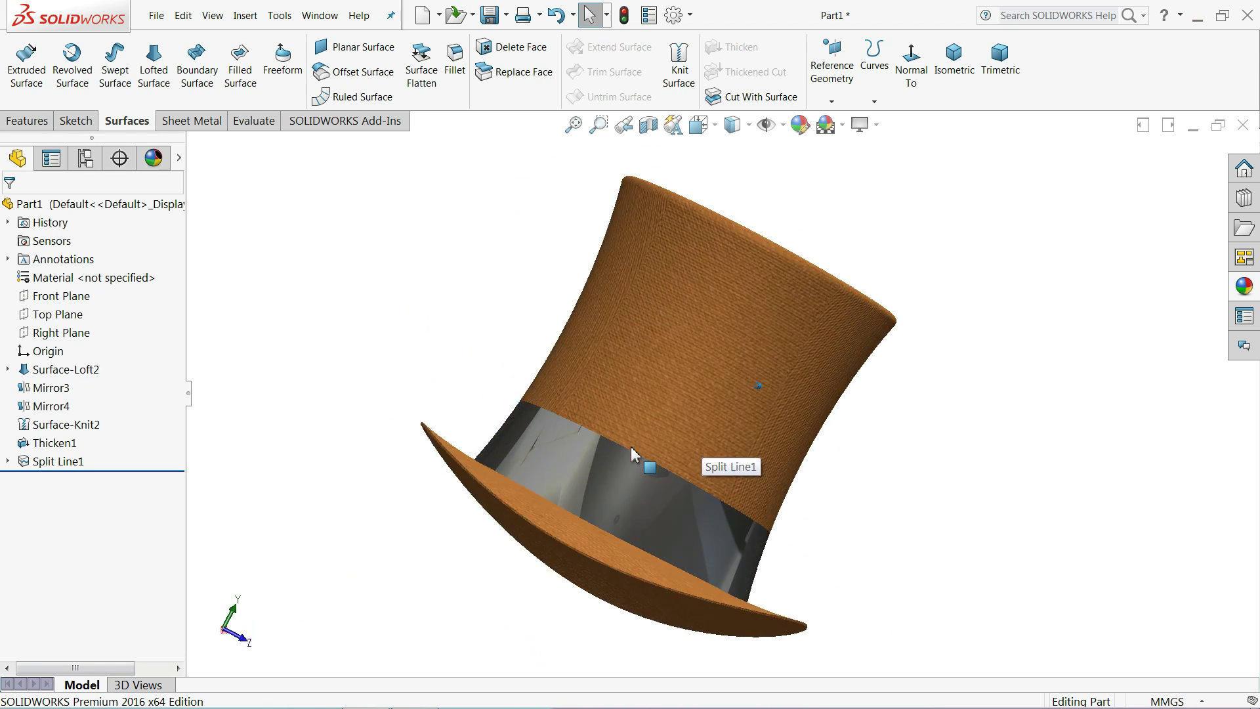
key(Right)
key(Right)
key(Right)
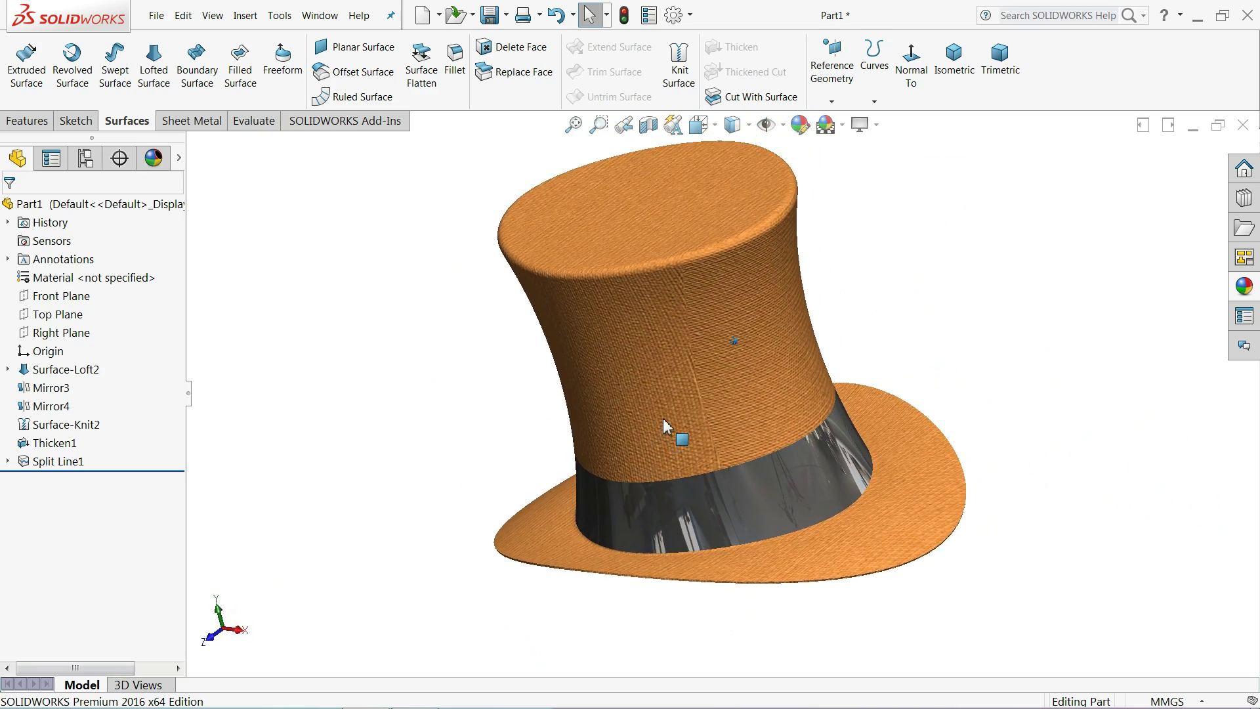
key(Up)
key(Up)
key(Up)
key(Up)
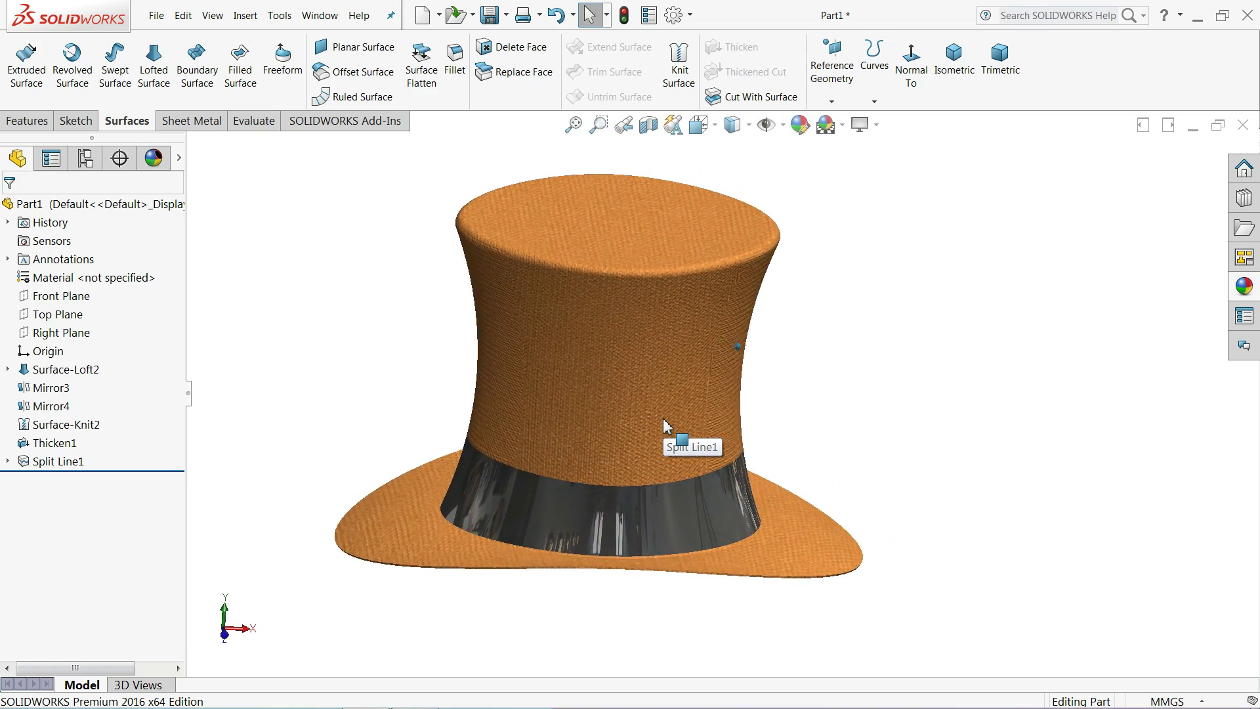
key(Right)
key(Right)
key(Right)
key(Right)
key(Right)
key(Right)
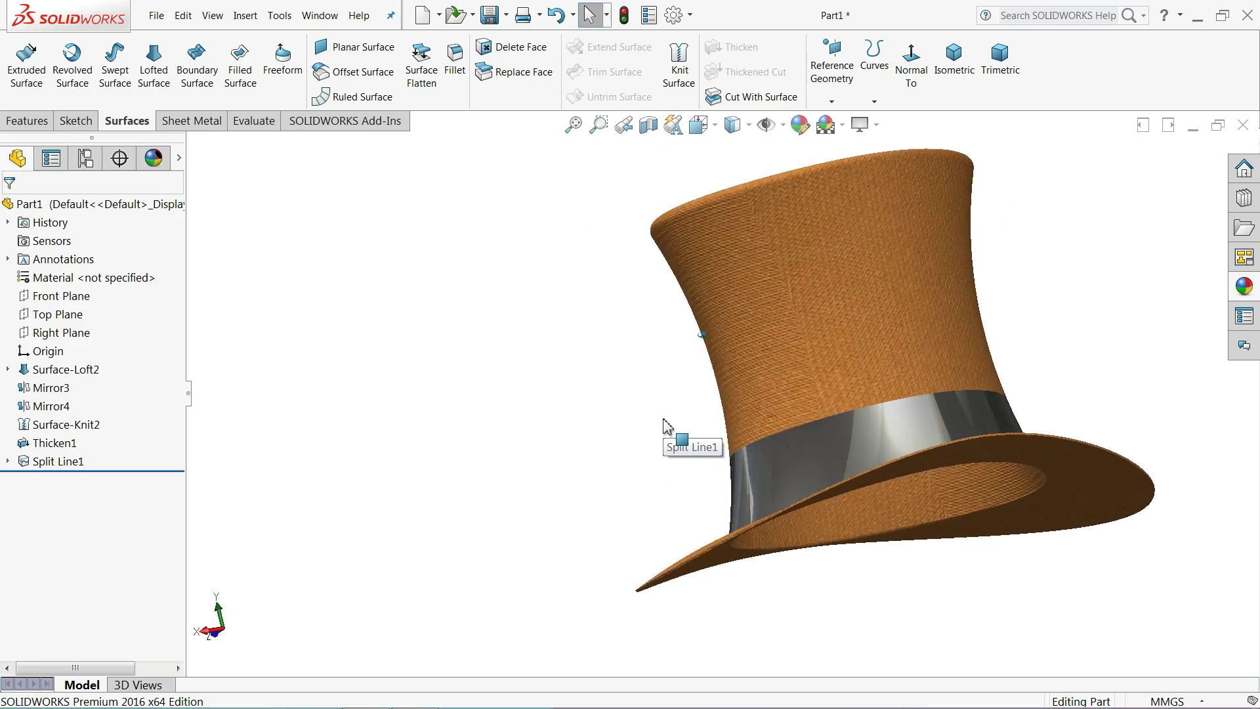
key(Right)
key(Right)
key(Right)
key(Right)
key(Right)
key(Right)
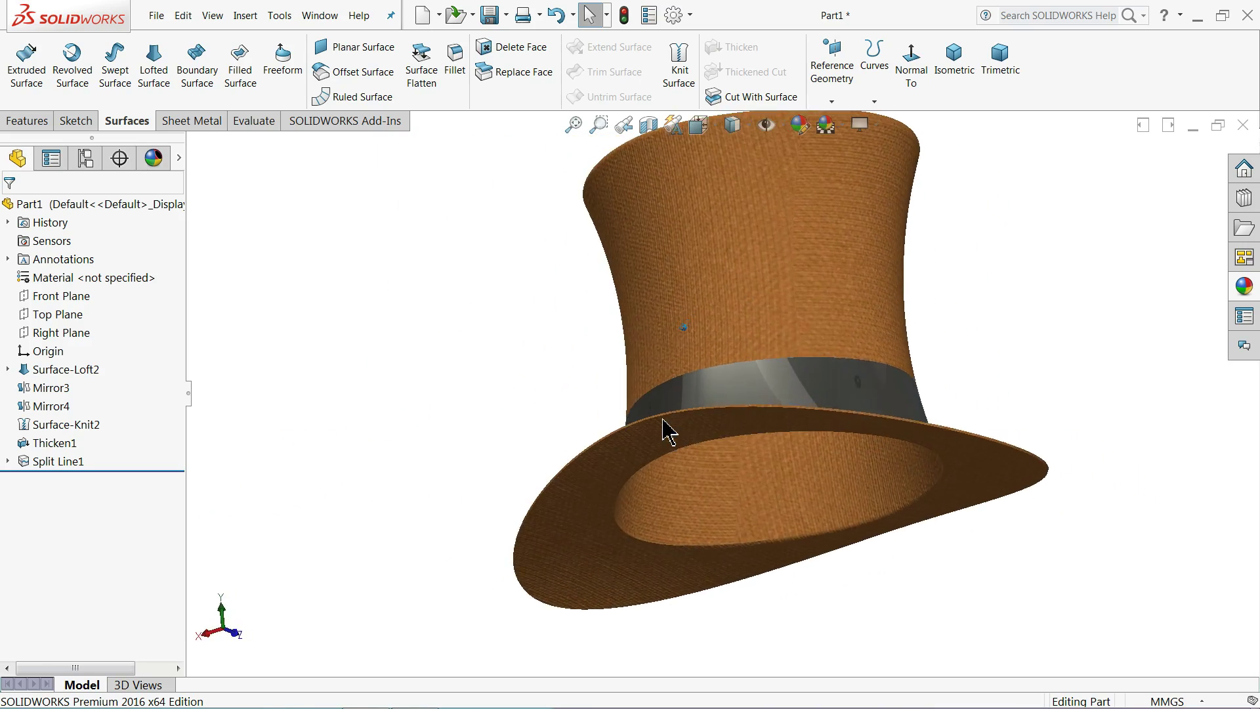
key(Up)
key(Up)
key(Up)
key(Up)
key(Up)
key(Up)
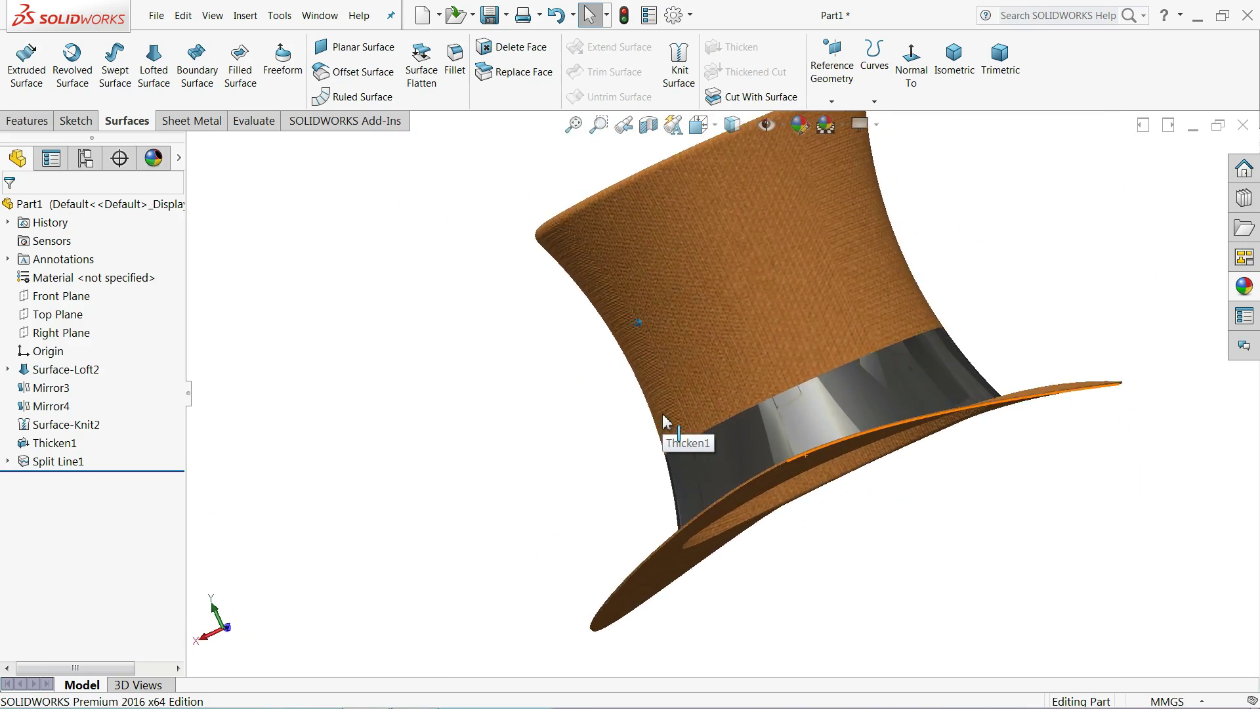
key(Up)
key(Up)
key(Up)
key(Up)
key(Up)
key(Up)
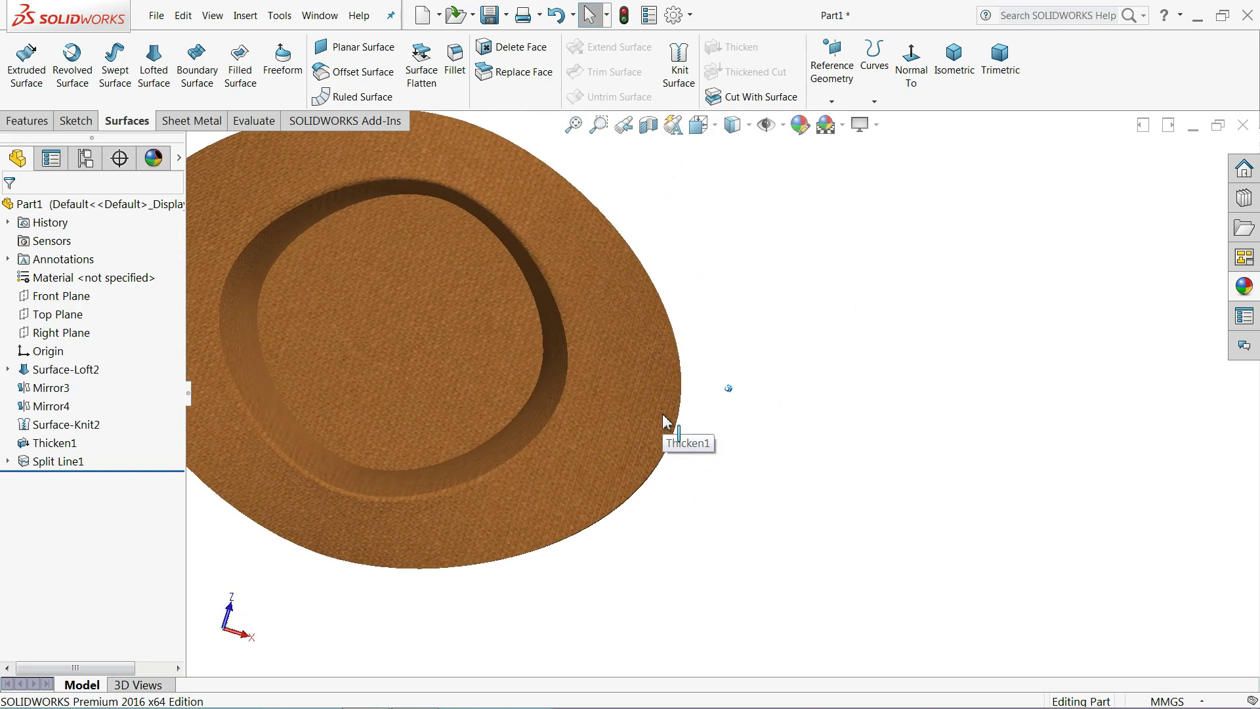
key(Up)
key(Up)
key(Up)
key(Up)
key(Up)
key(Up)
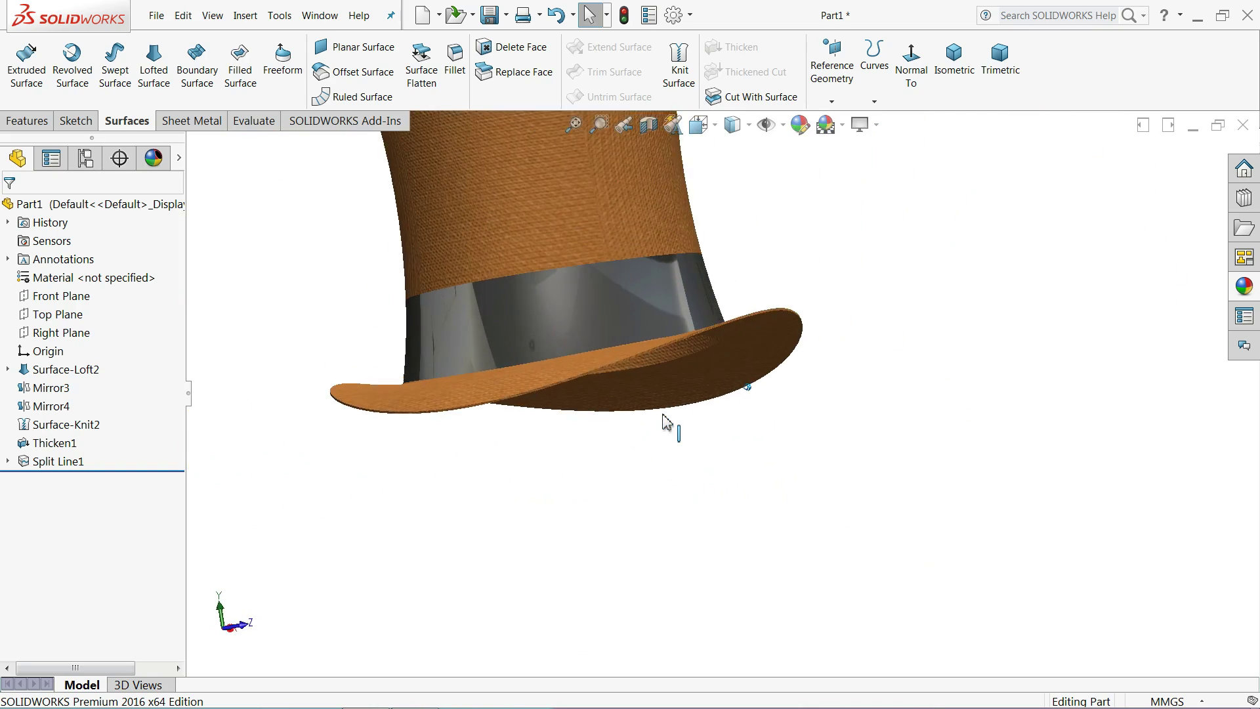
key(Left)
key(Left)
key(Left)
key(Left)
key(Left)
key(Left)
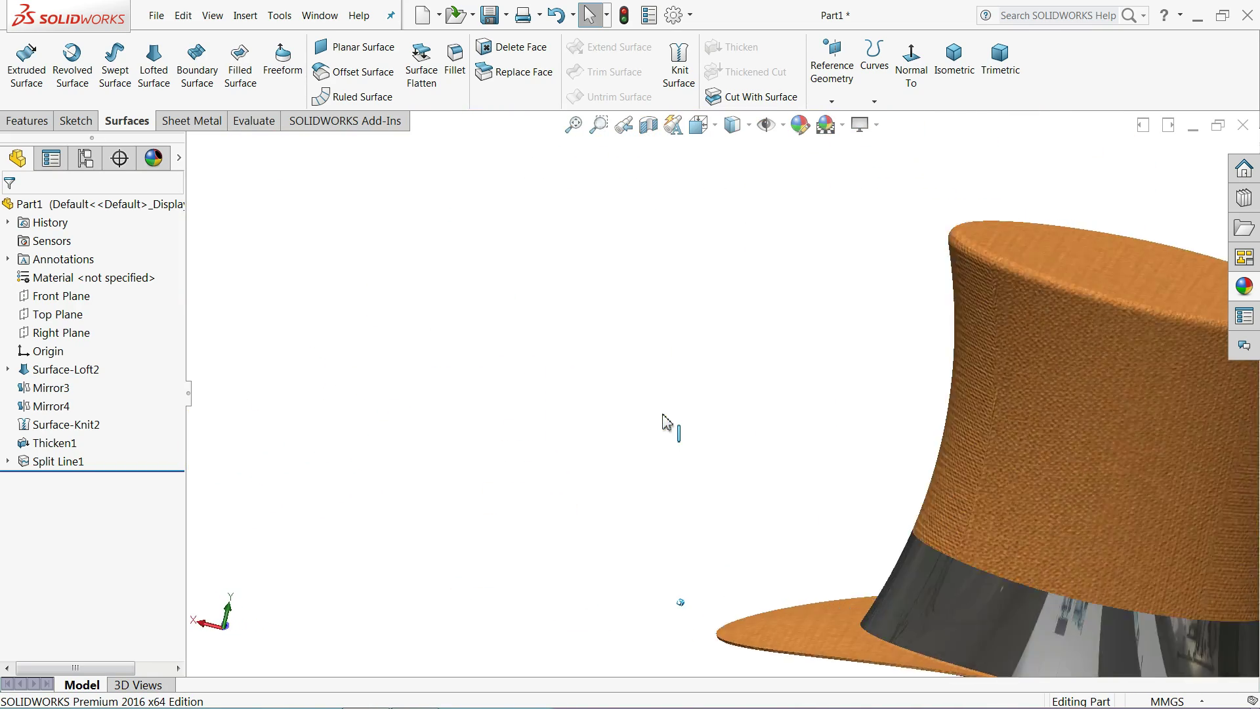
key(Right)
key(Right)
key(Right)
key(Right)
key(Right)
key(Right)
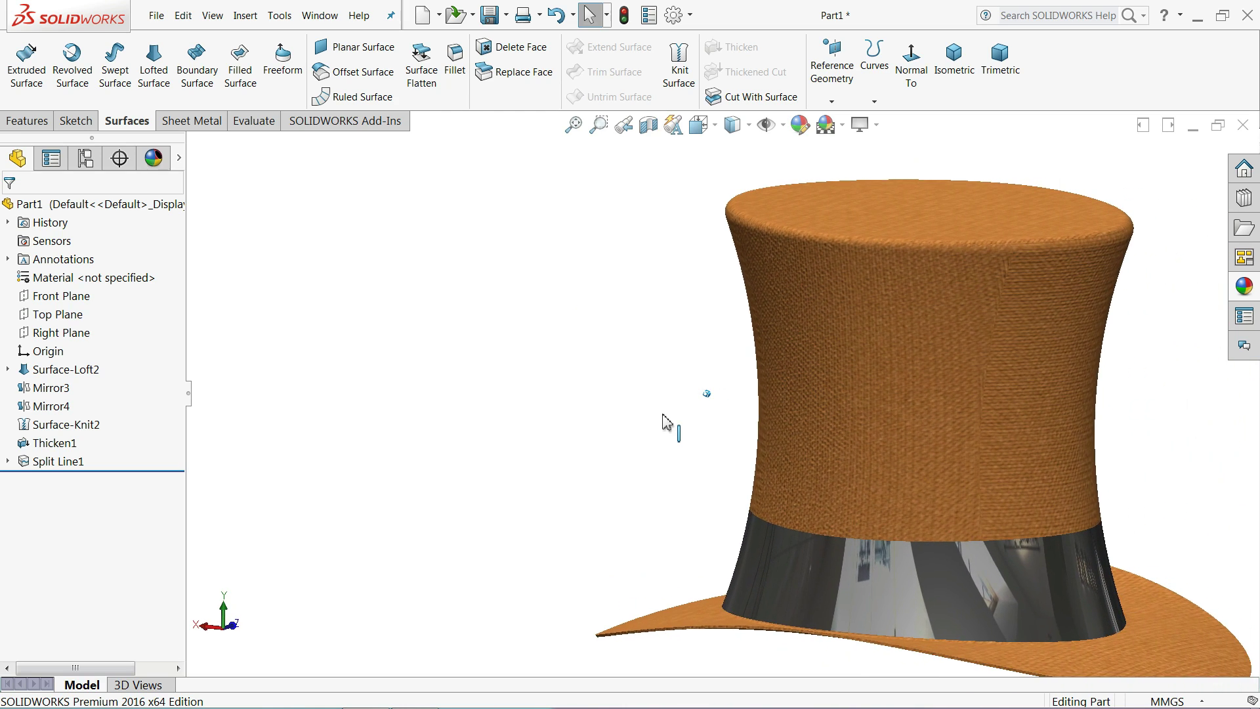
key(Right)
key(Right)
key(Right)
key(Right)
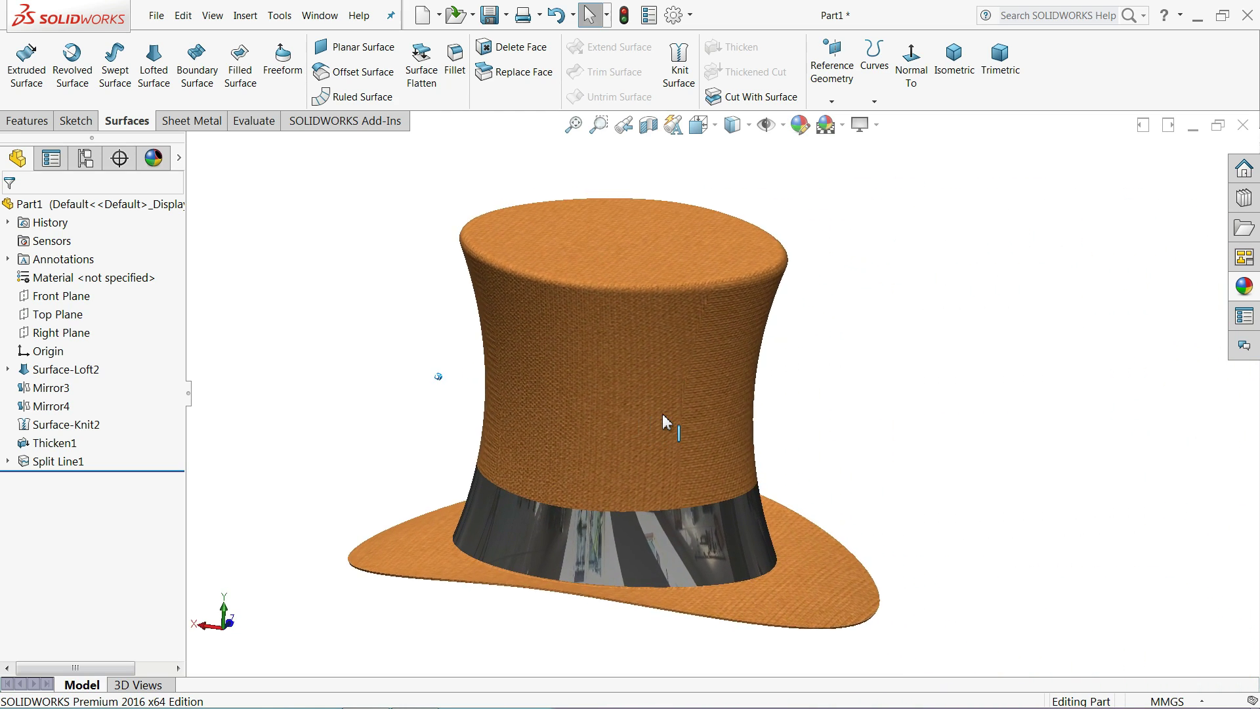
key(Up)
key(Up)
key(Up)
key(Up)
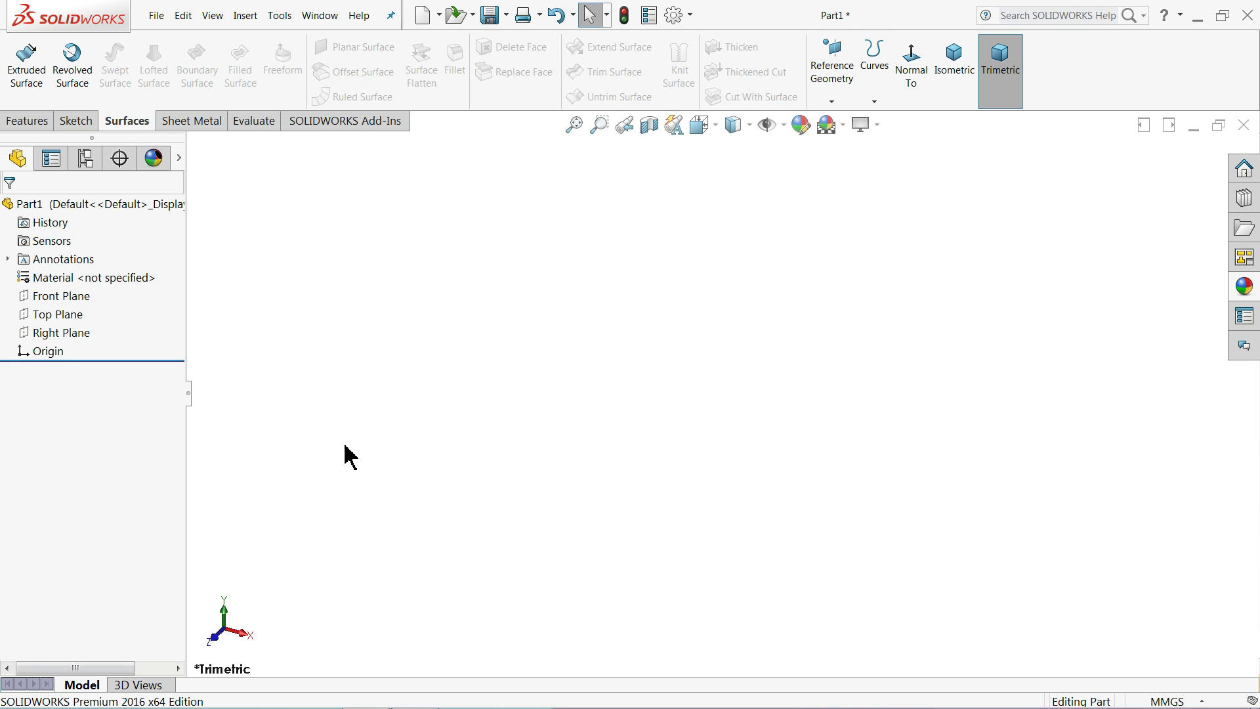
Step: Start a sketch on the Right Plane and draw a vertical construction line about 94 mm up from the origin
click(30, 335)
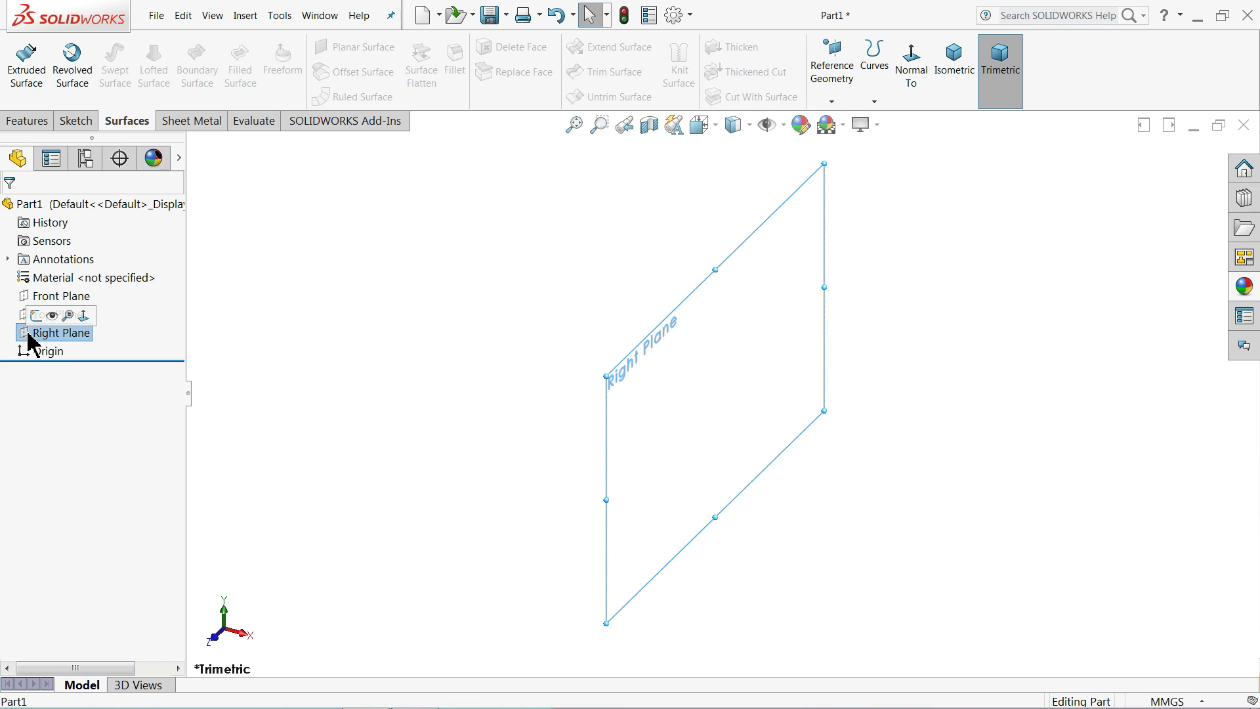
click(35, 316)
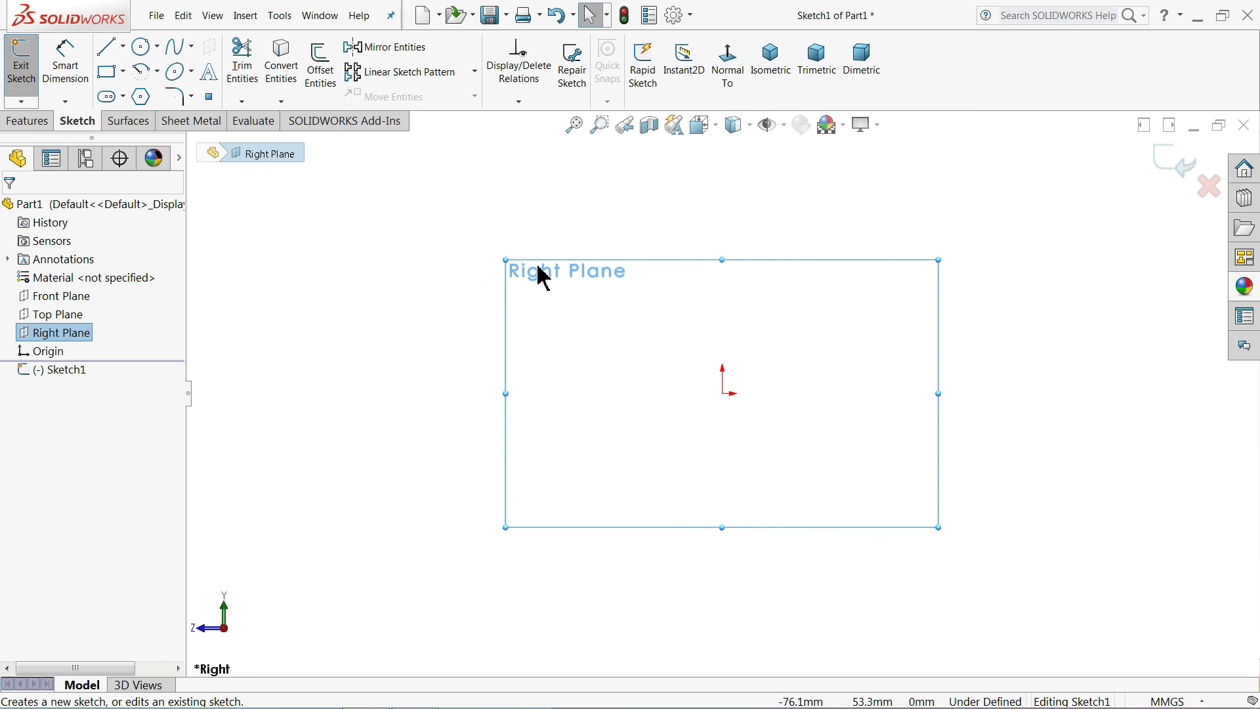
click(121, 46)
click(143, 88)
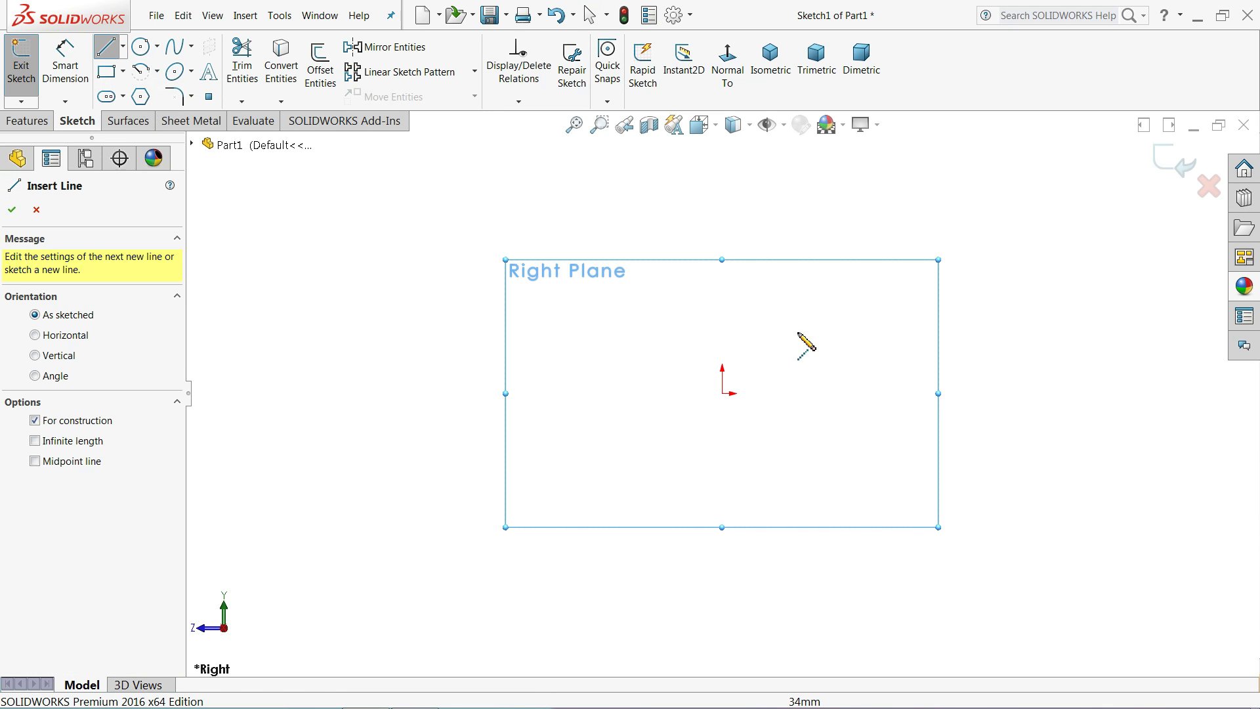
click(722, 394)
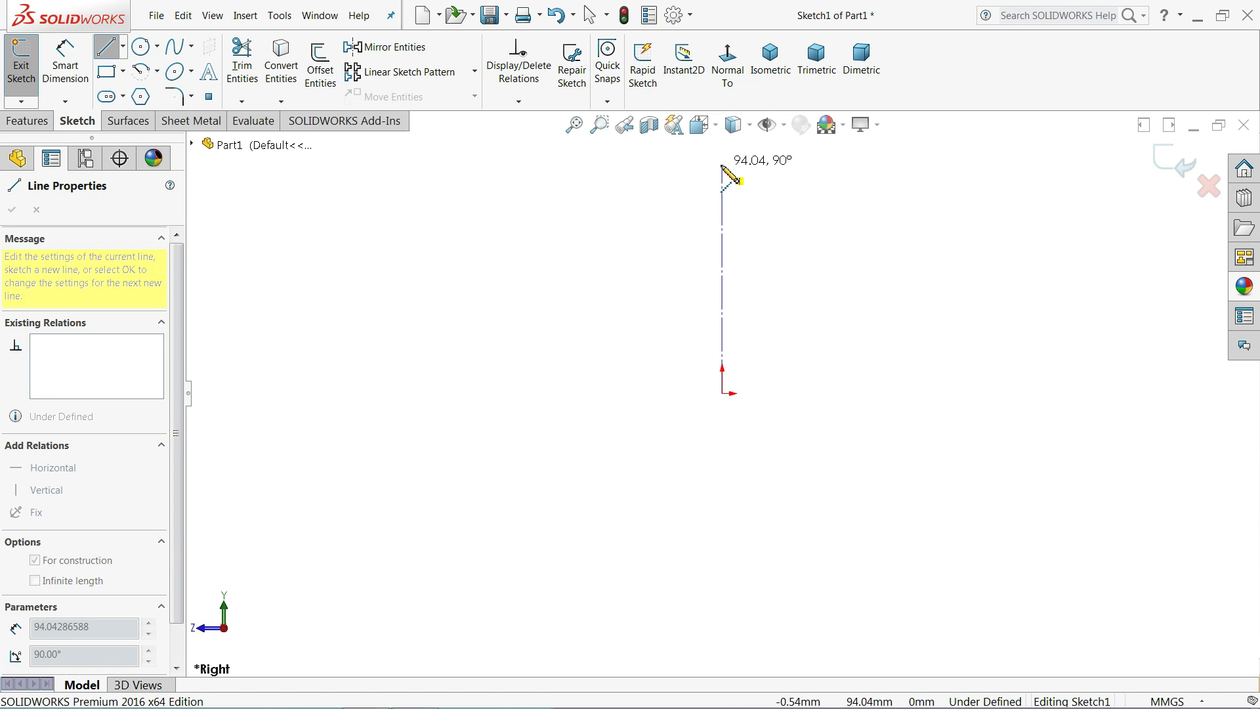
click(723, 165)
right_click(753, 164)
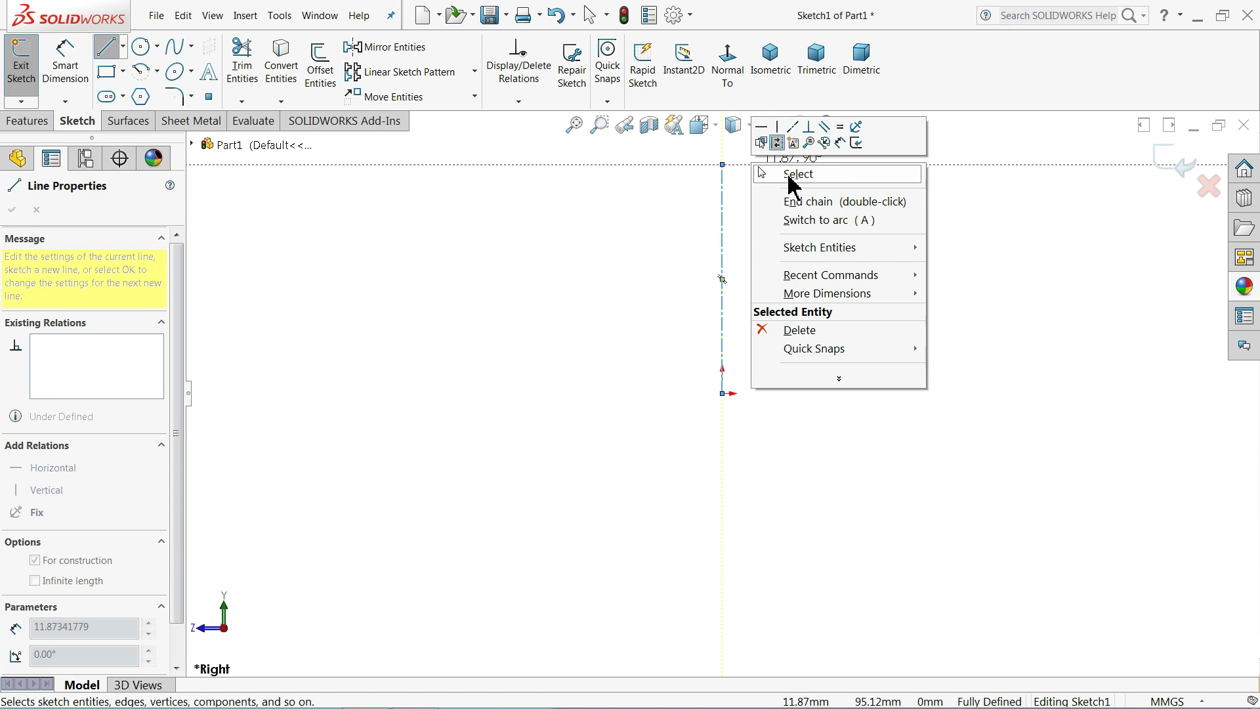
click(794, 178)
key(f)
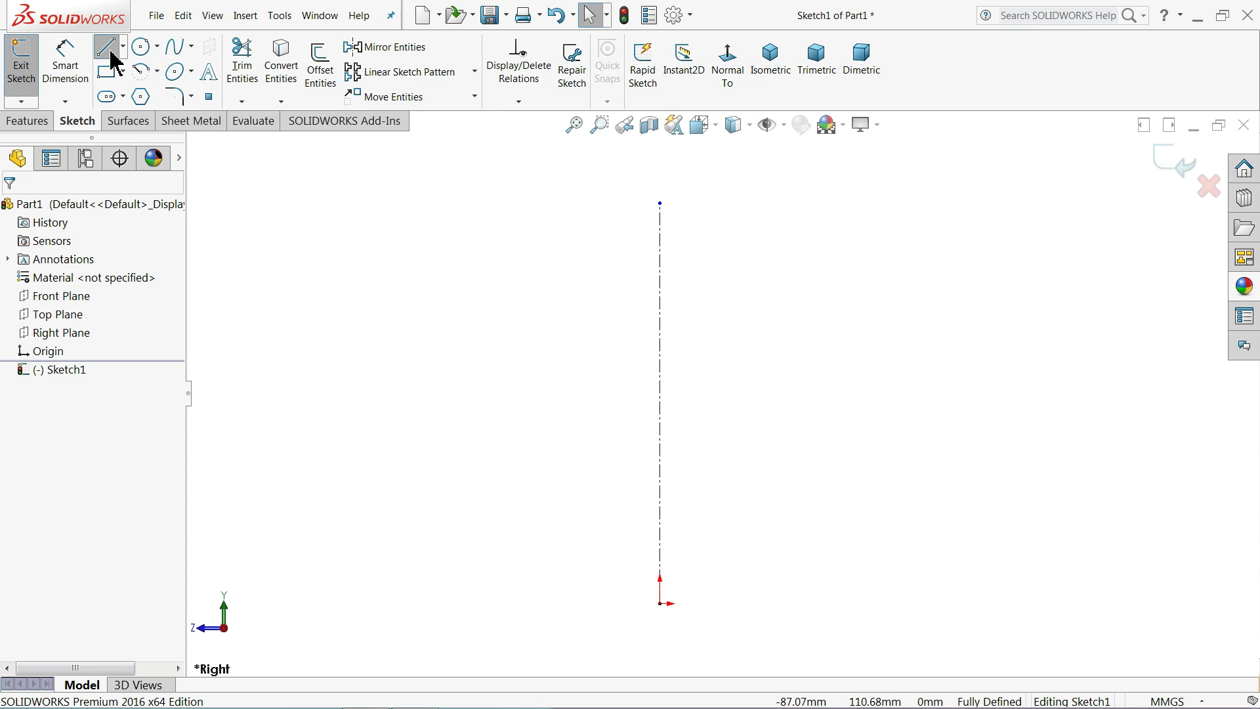
Step: Sketch a horizontal solid line about 30 mm long outward from the upper end of the construction line
click(109, 51)
click(660, 204)
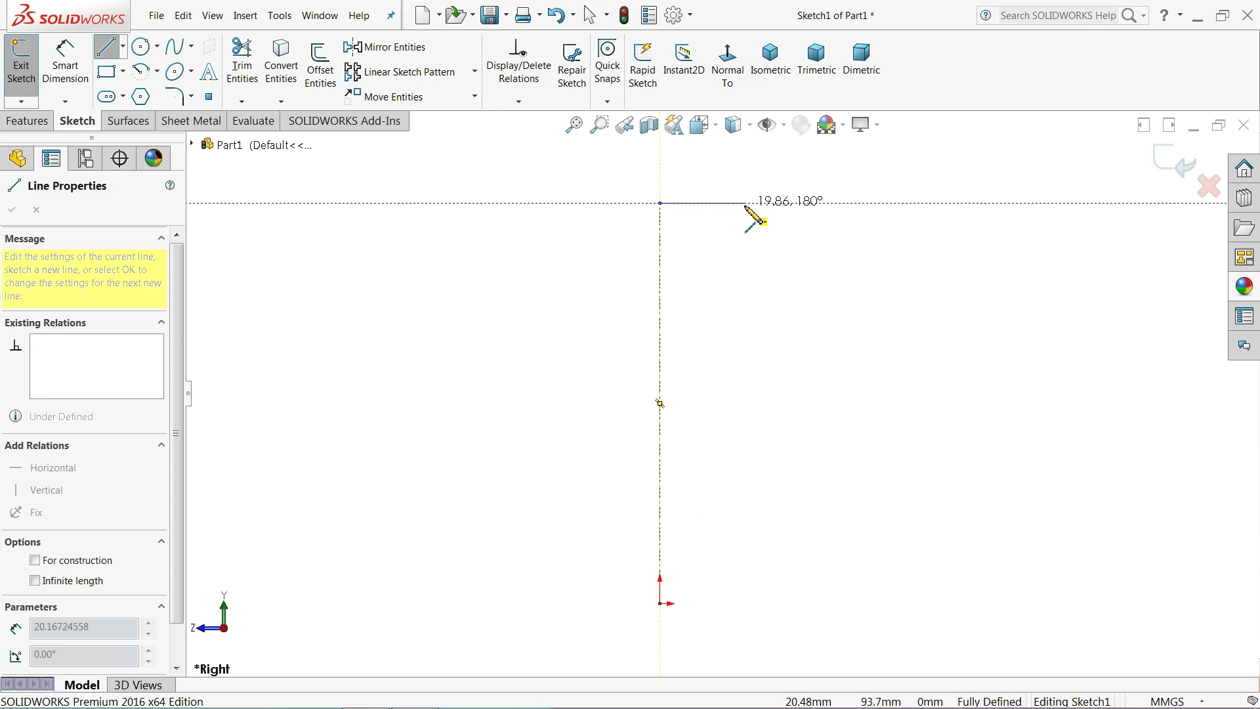
click(786, 202)
right_click(801, 173)
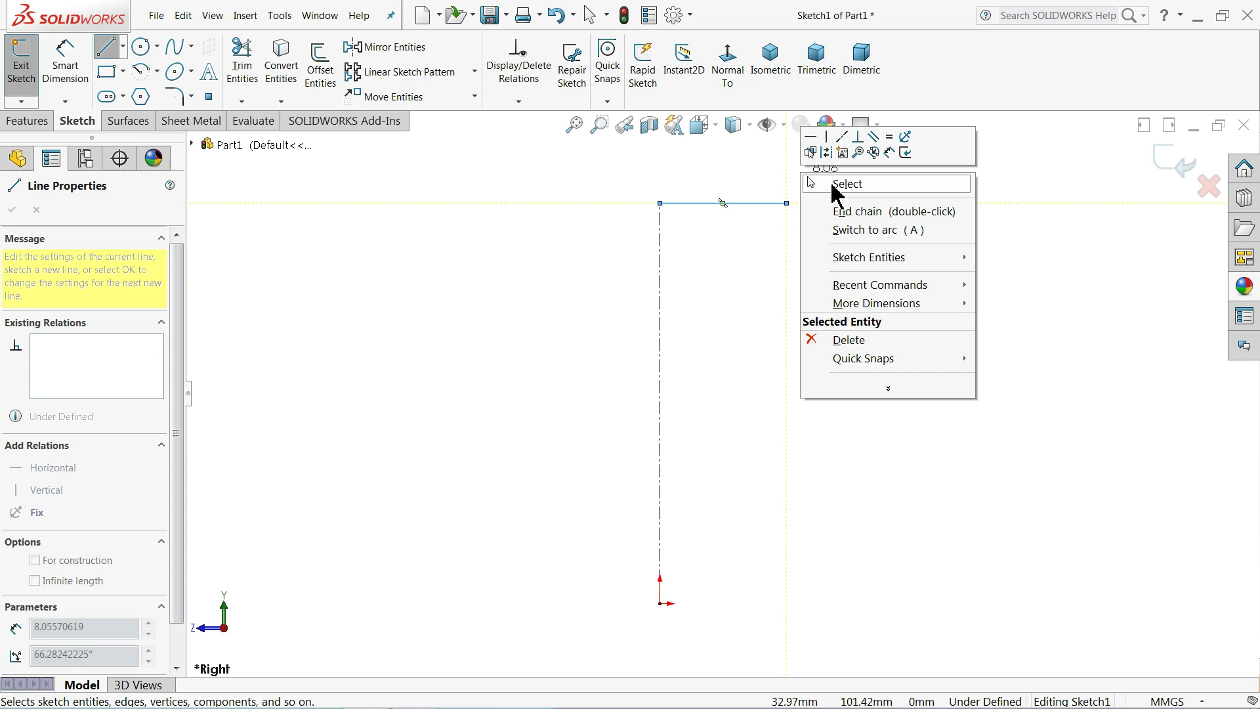
click(801, 186)
Step: Sketch a three-point spline from the horizontal line's outer end, bowing inward midway and flaring outward lower down as the crown's side
click(178, 47)
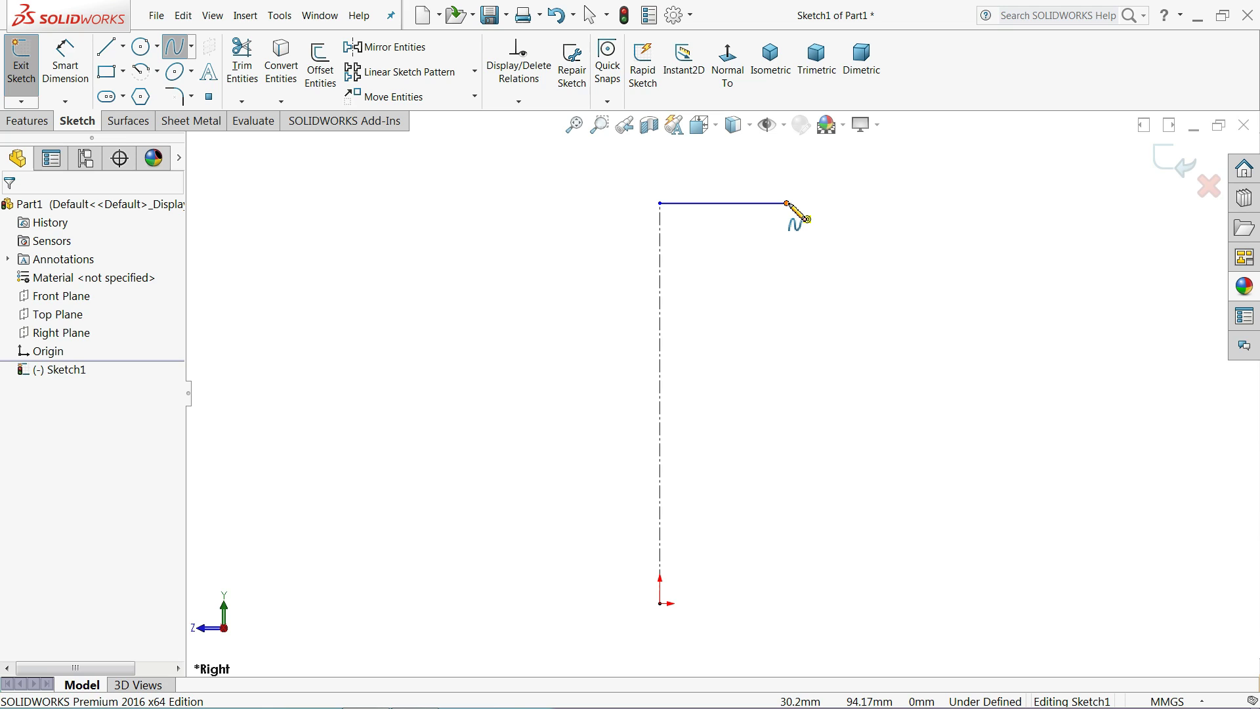
click(787, 204)
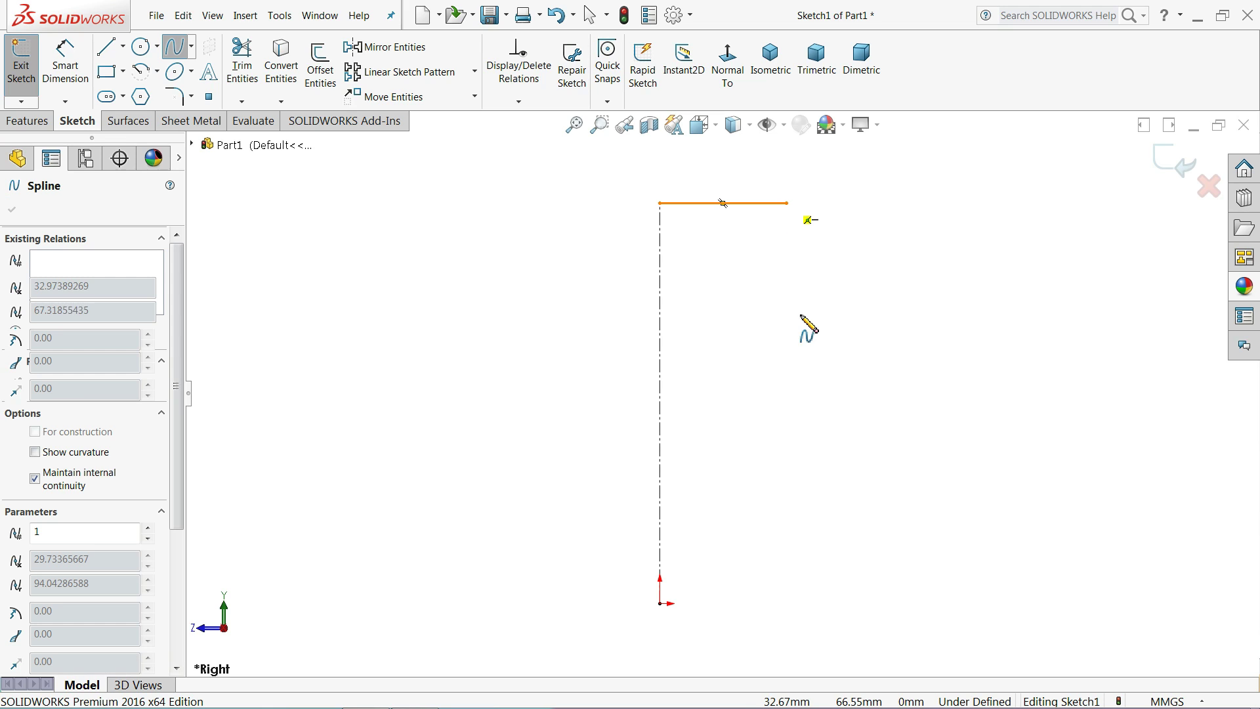
click(772, 373)
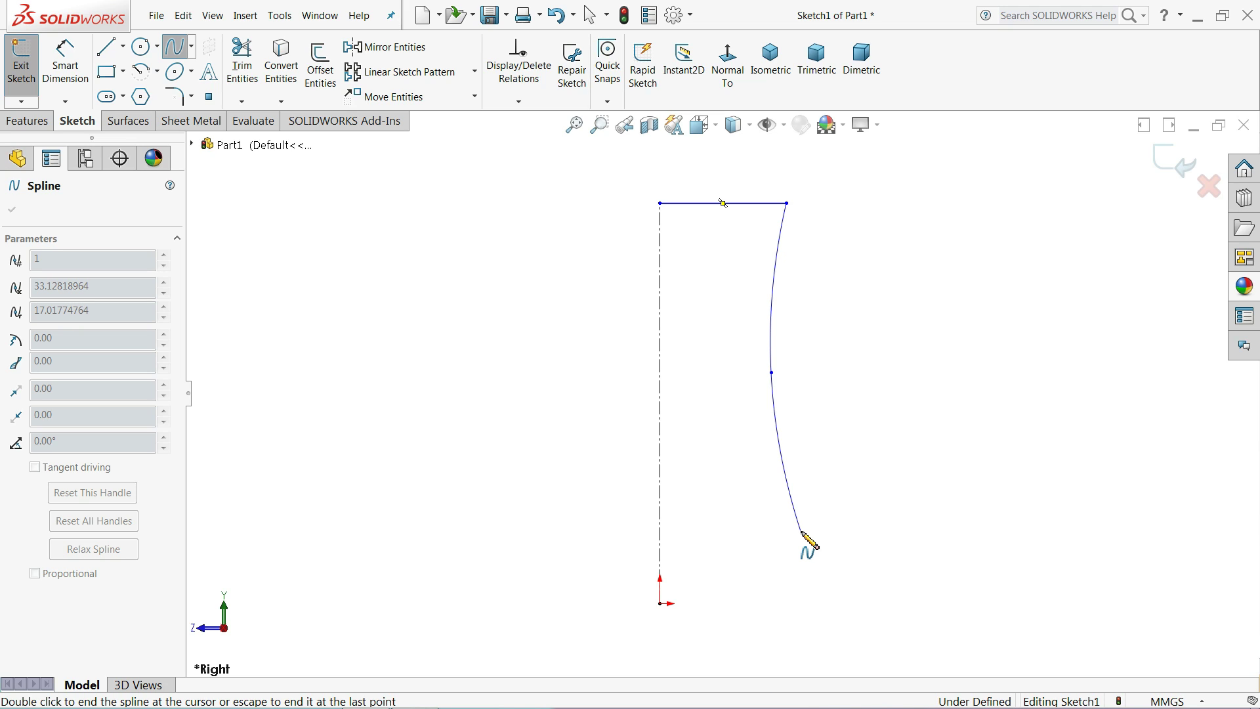
right_click(831, 520)
click(857, 521)
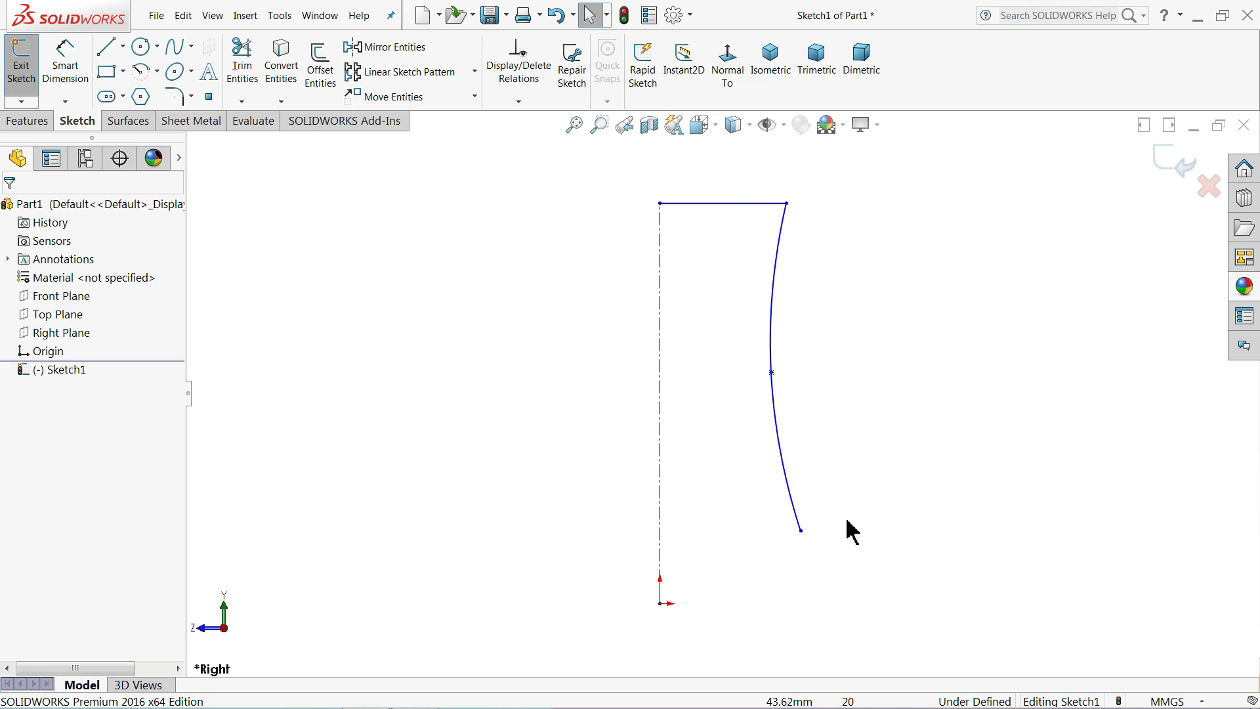
Step: Sketch a short three-point spline for the brim from the side curve's lower end, curving outward and slightly upward
click(175, 49)
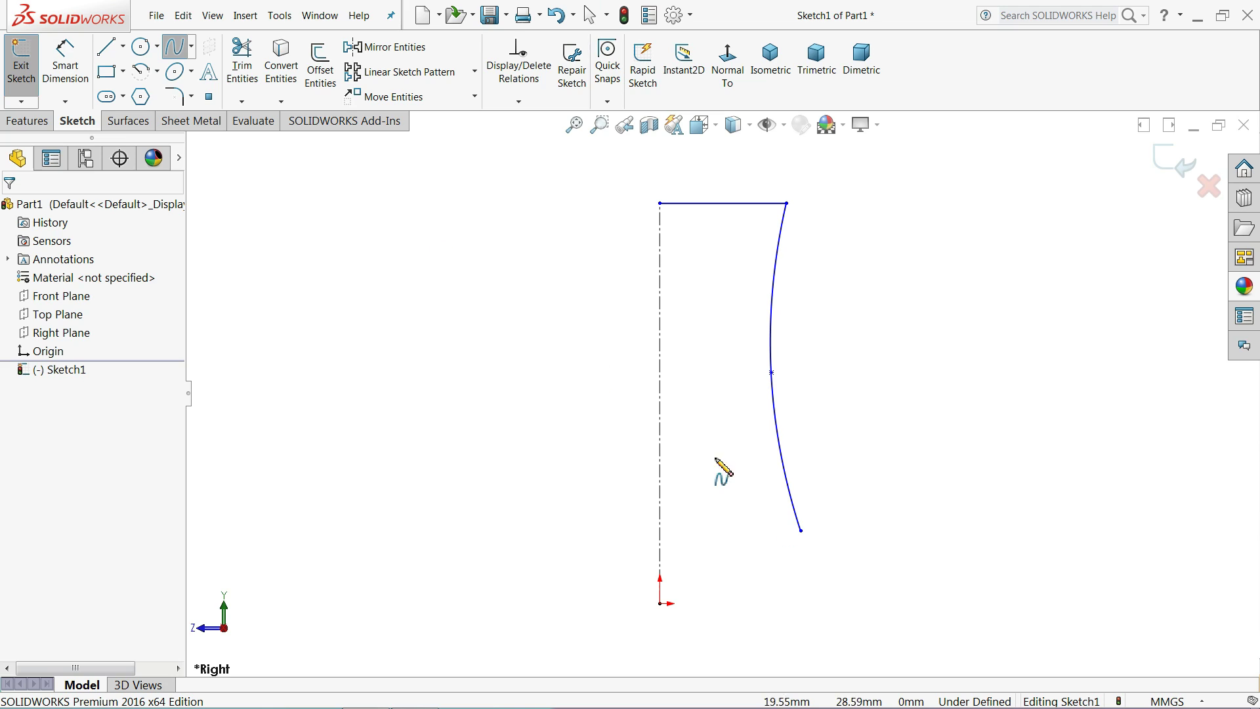
click(801, 531)
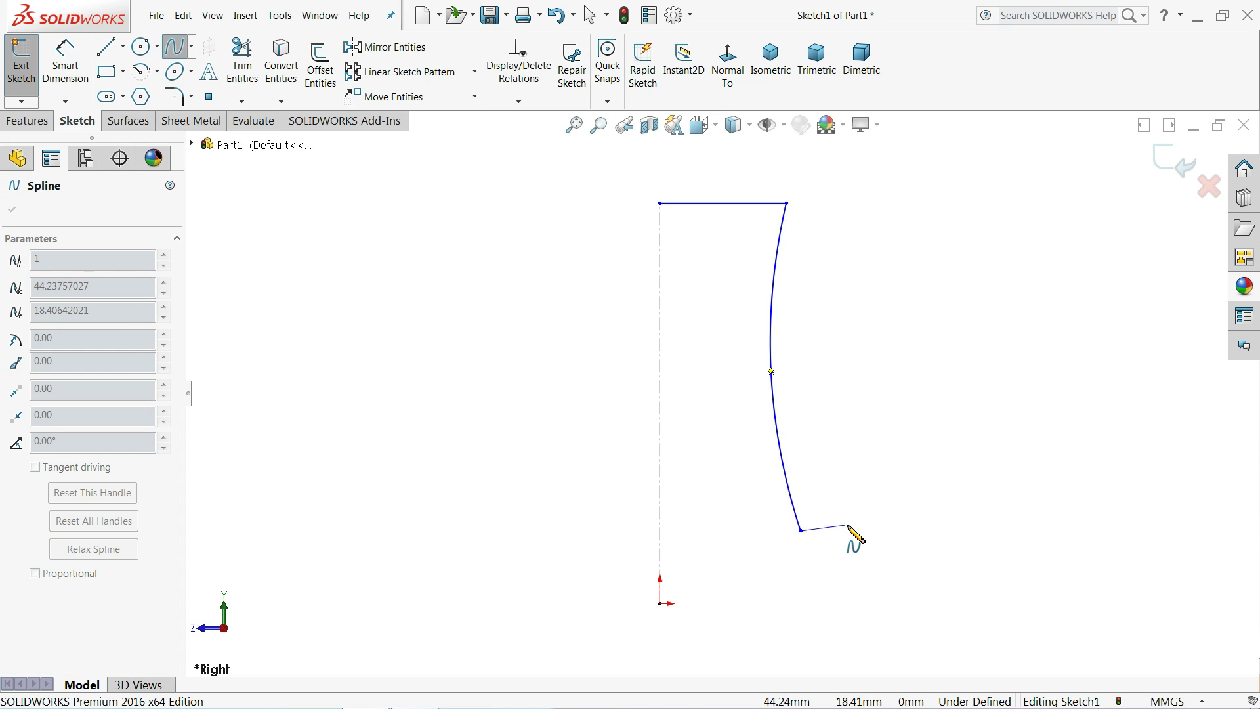
click(851, 524)
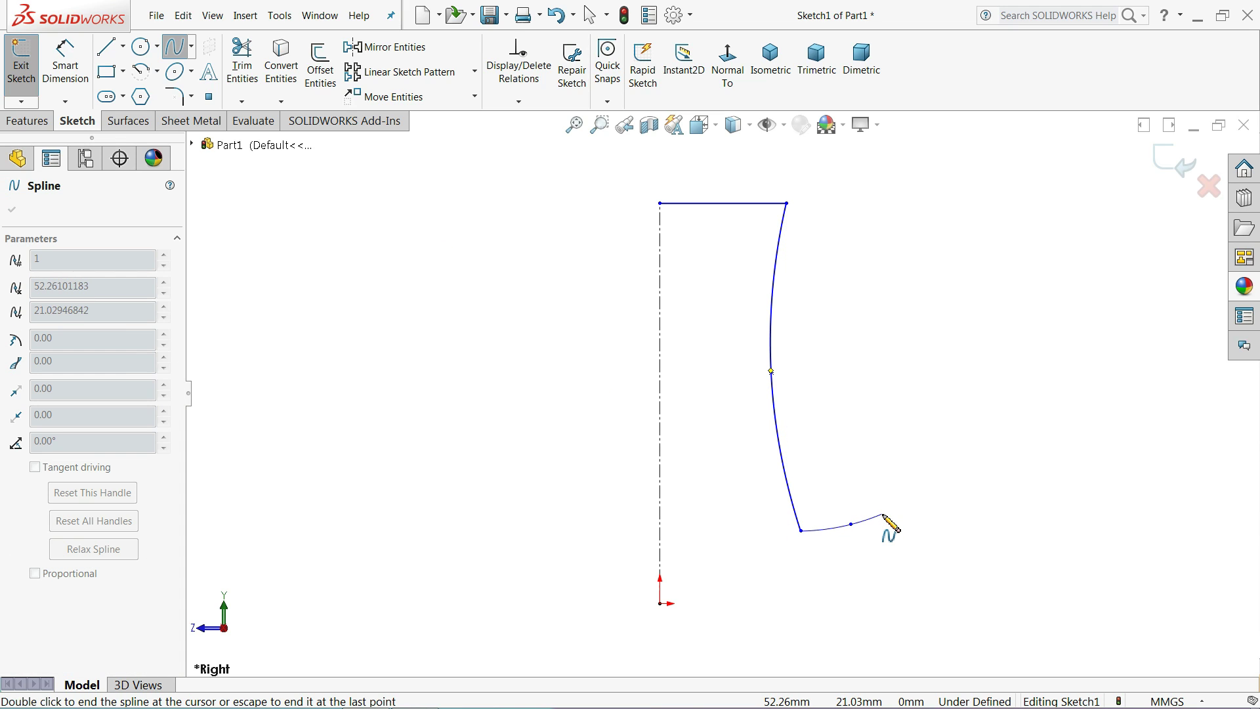
right_click(884, 515)
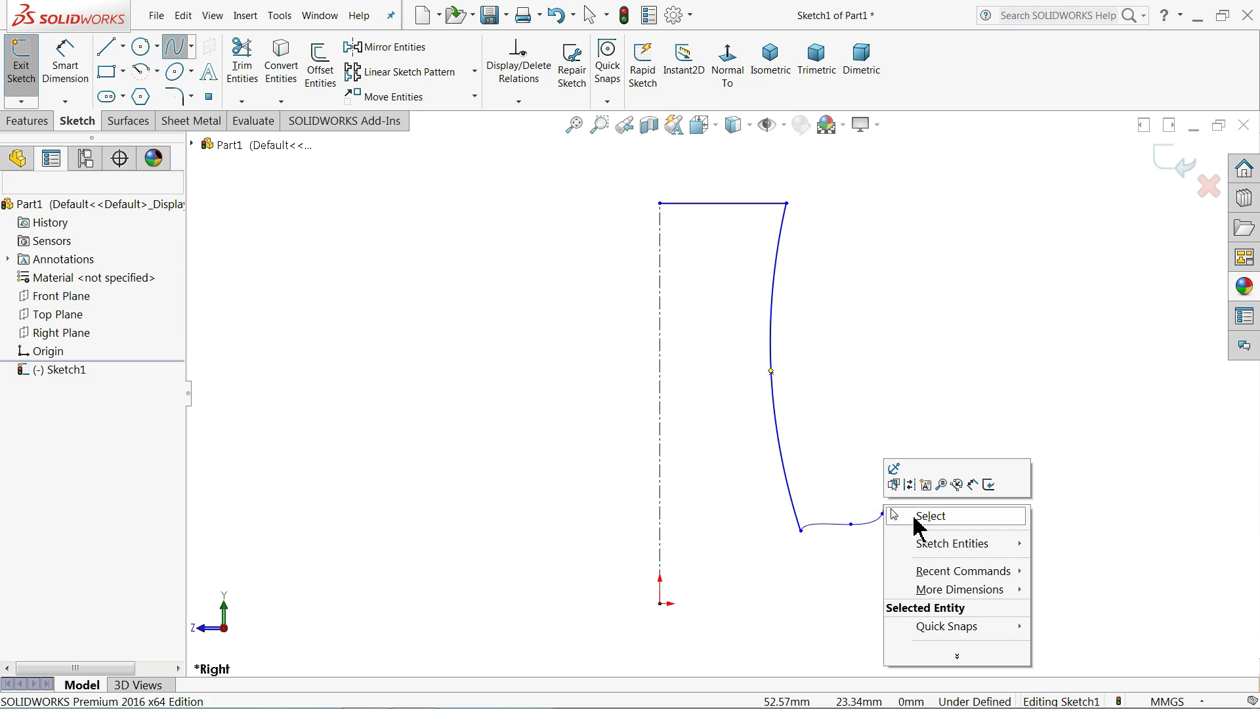
click(918, 516)
click(849, 511)
Step: Dimension the vertical construction line to 170 mm
scroll(820, 516, up, 2)
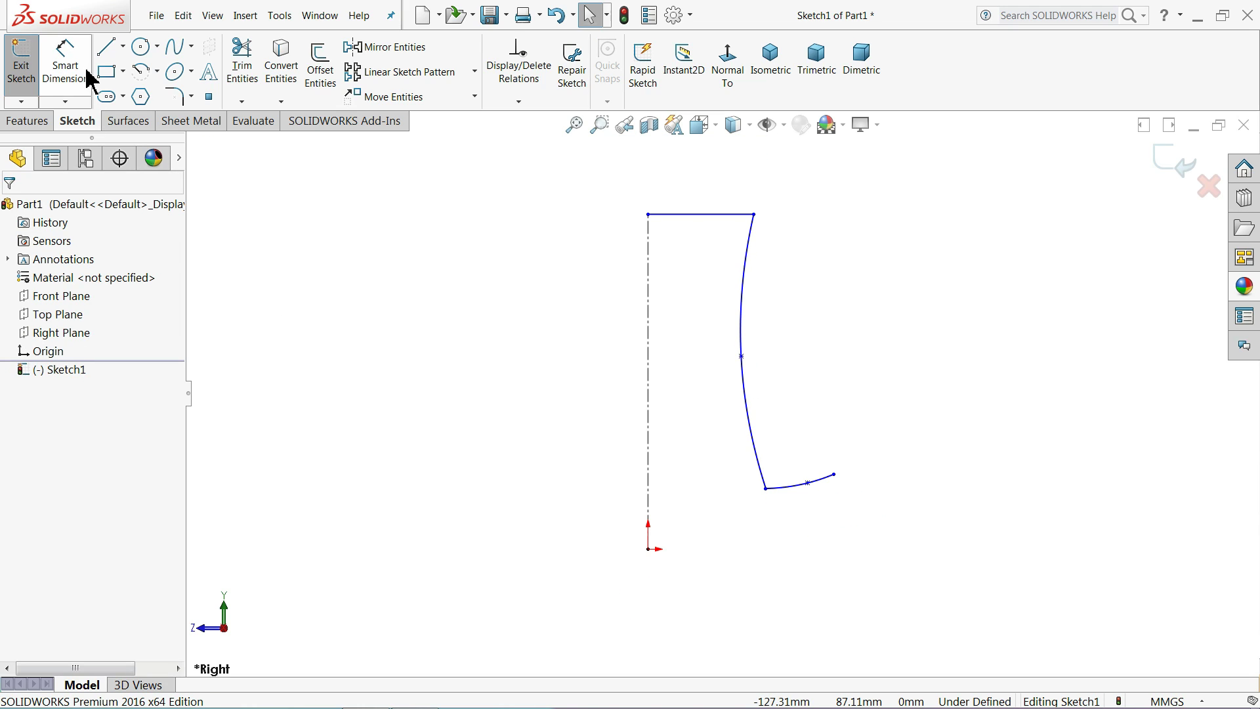
click(66, 63)
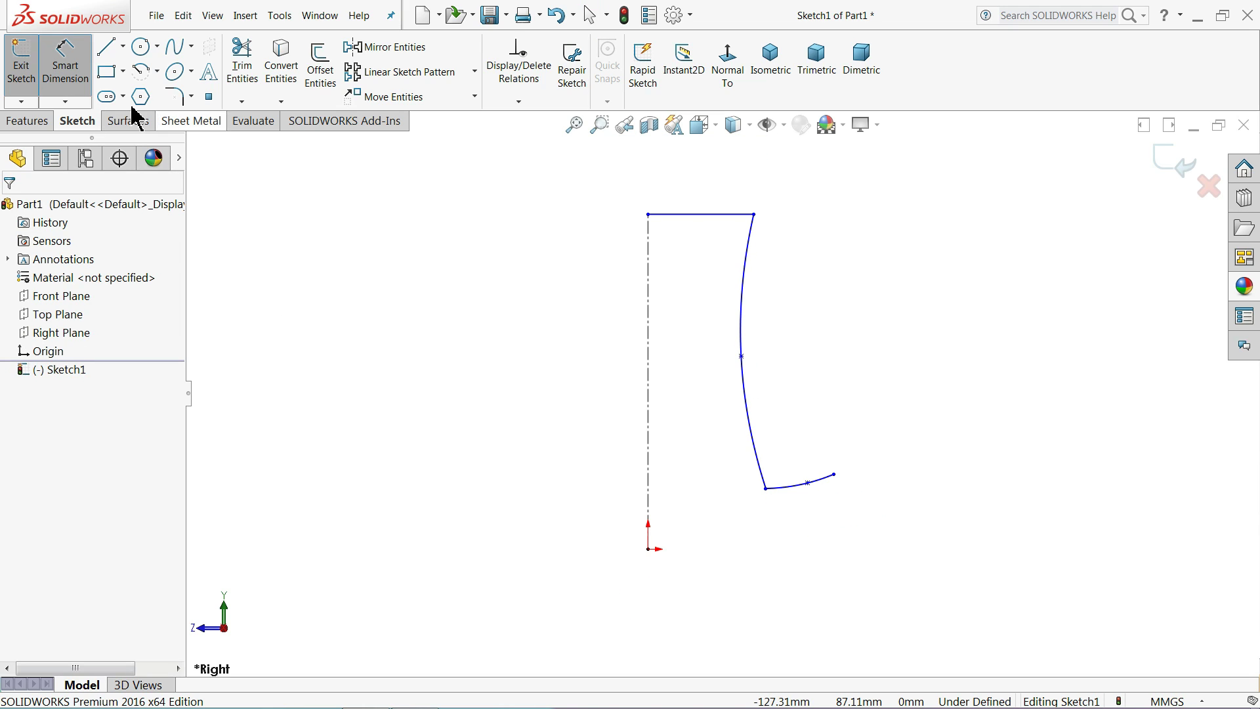
click(649, 364)
click(562, 360)
text(170)
key(Return)
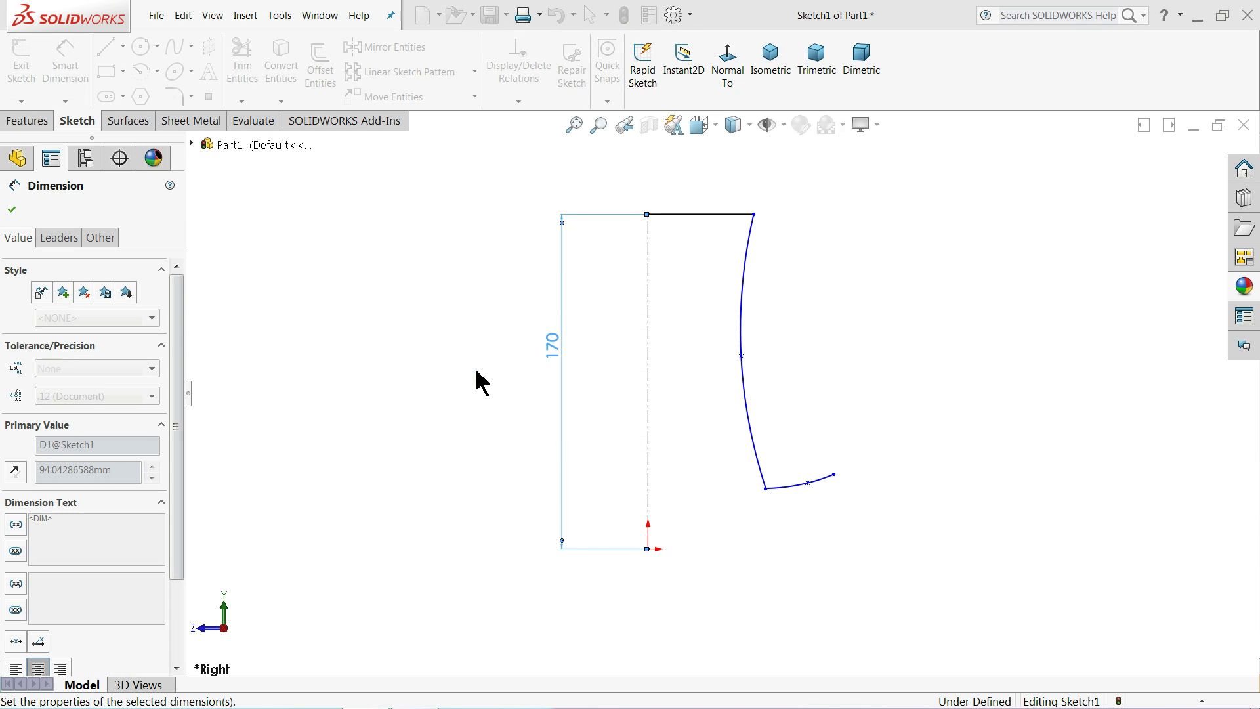
Step: Dimension the horizontal line at the crown's top to 70 mm
click(713, 215)
click(703, 190)
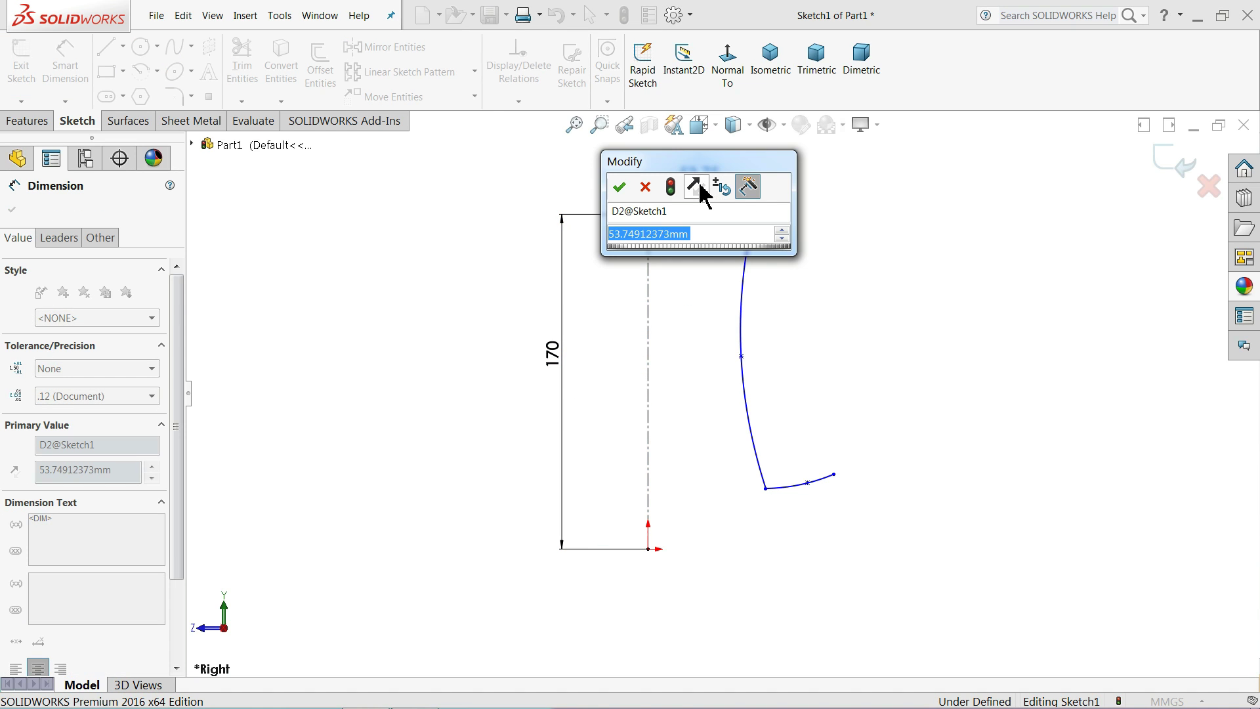
text(70)
click(627, 191)
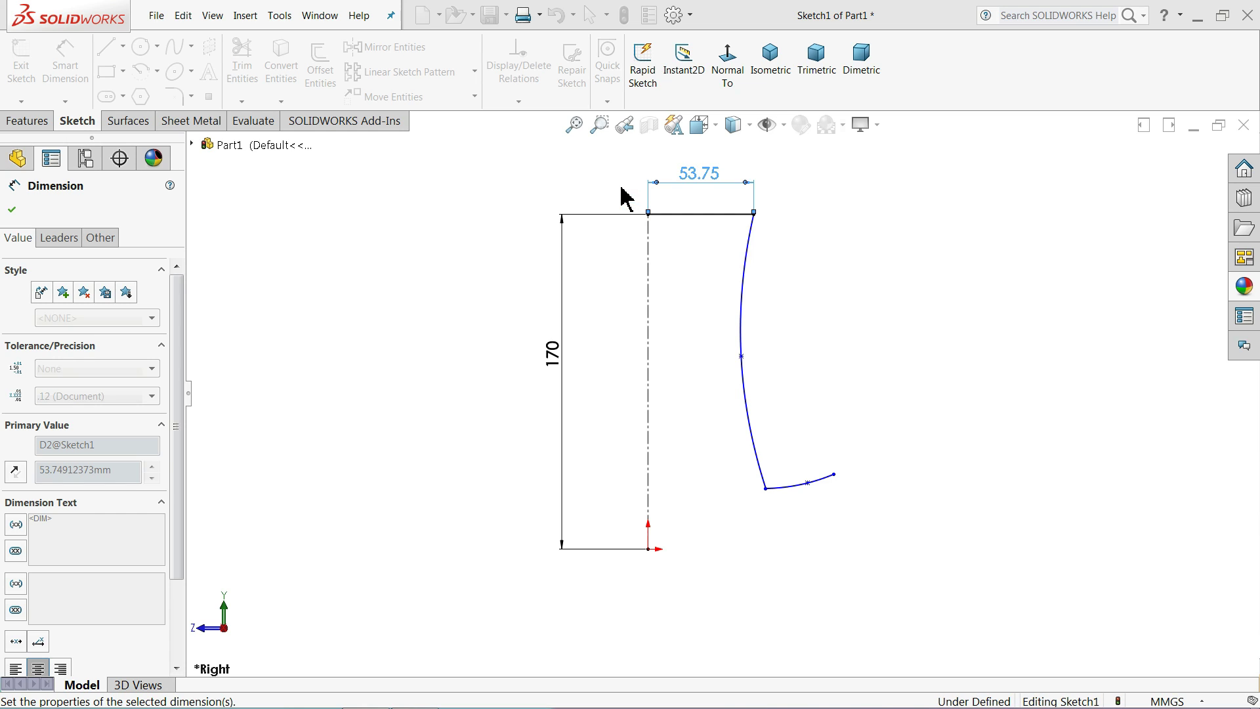
Step: Dimension the horizontal distance from the origin to the point where the two splines meet as 70 mm
click(766, 490)
click(651, 552)
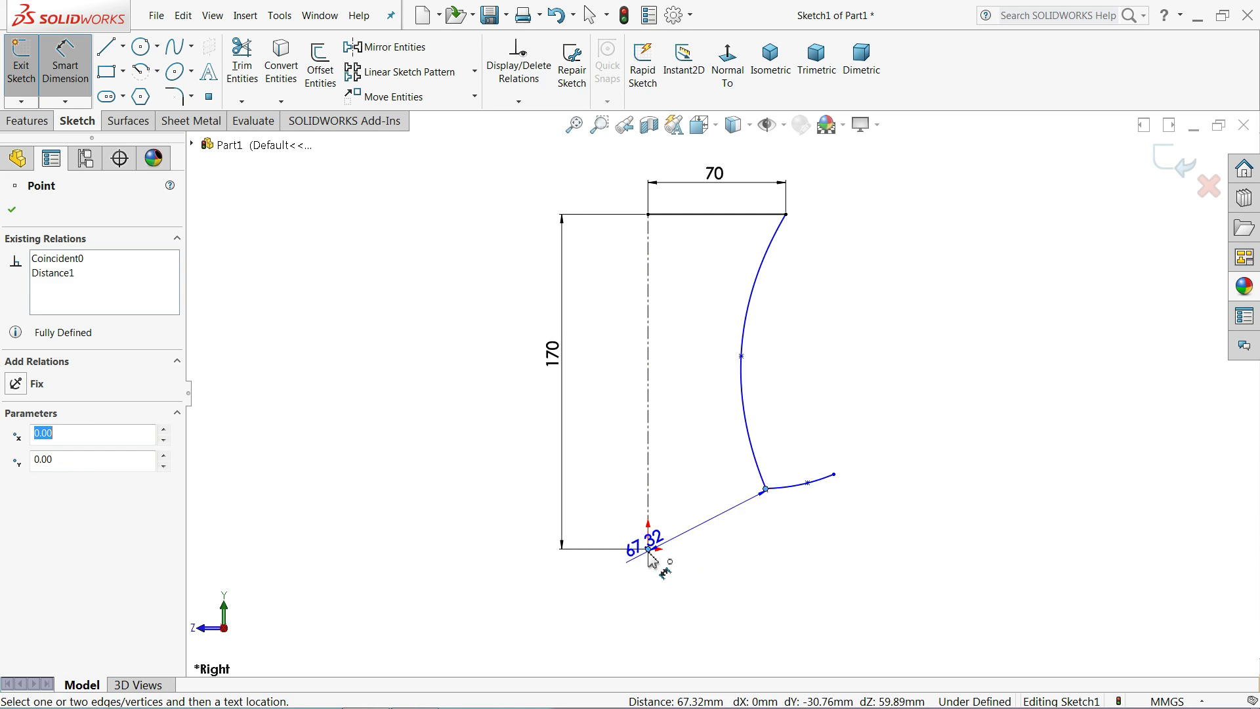
click(726, 610)
text(70)
click(634, 601)
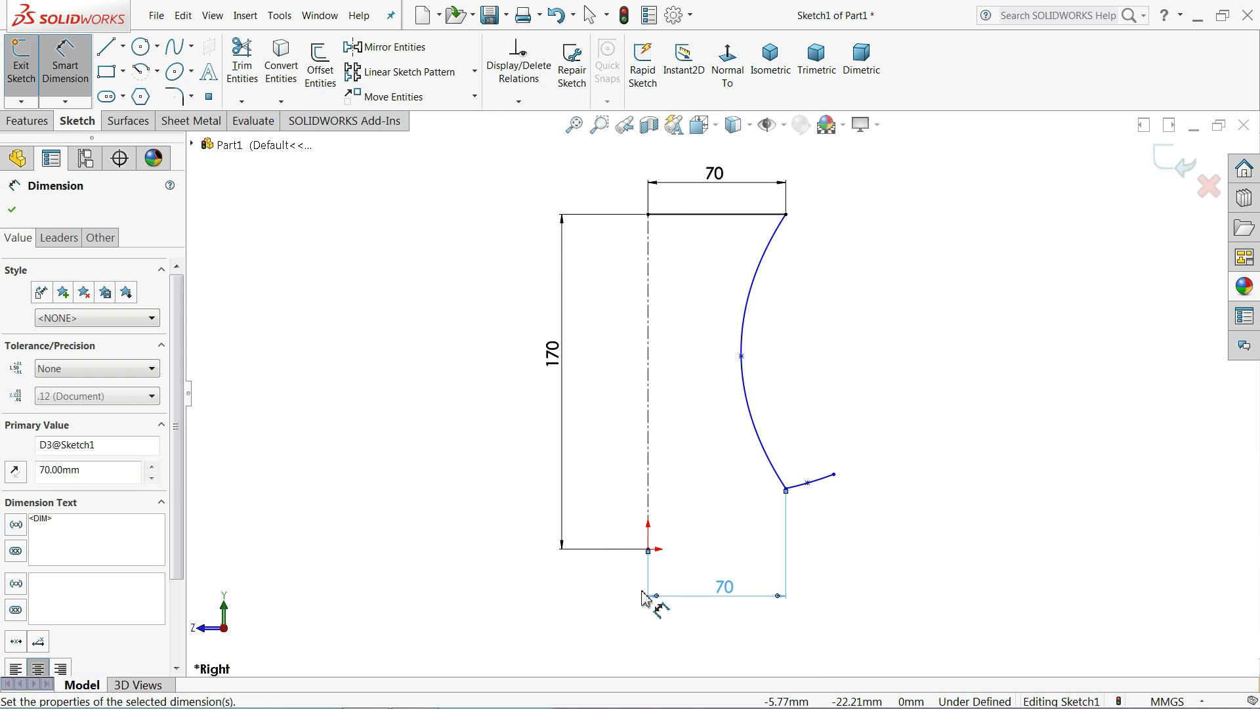
Step: Dimension the horizontal distance from the vertical construction line to the side spline's middle point as 61.3 mm
click(741, 357)
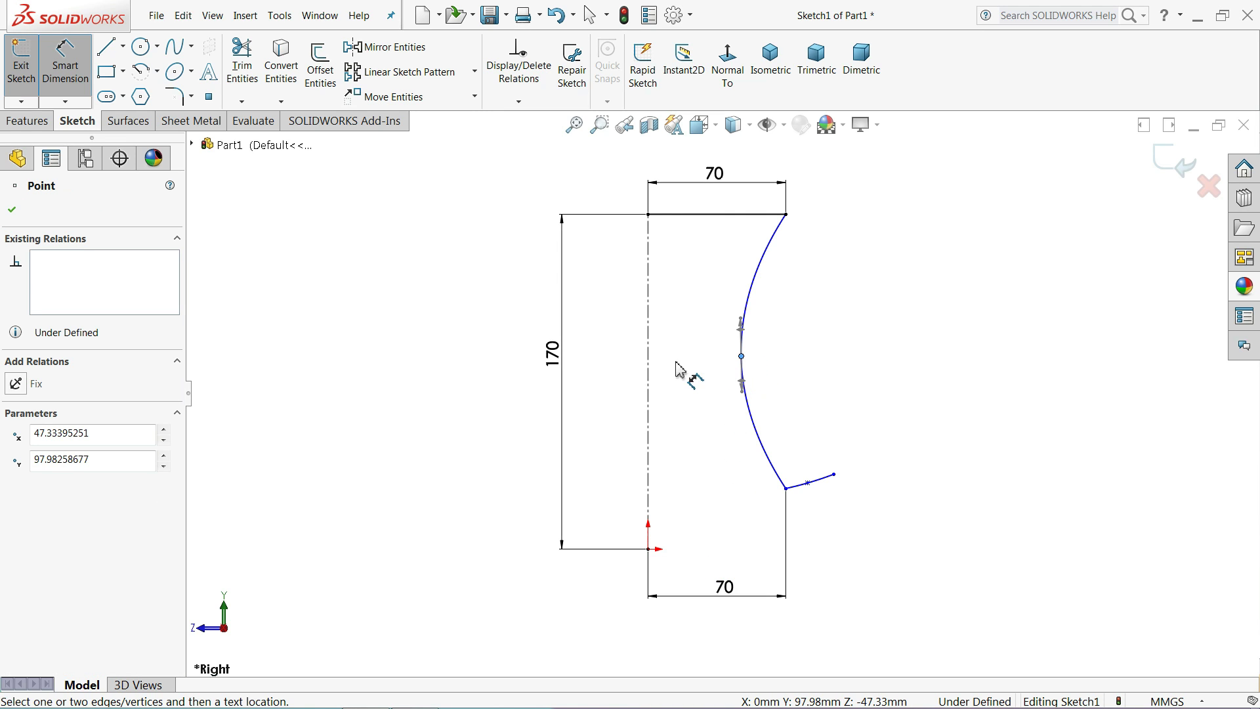
click(650, 371)
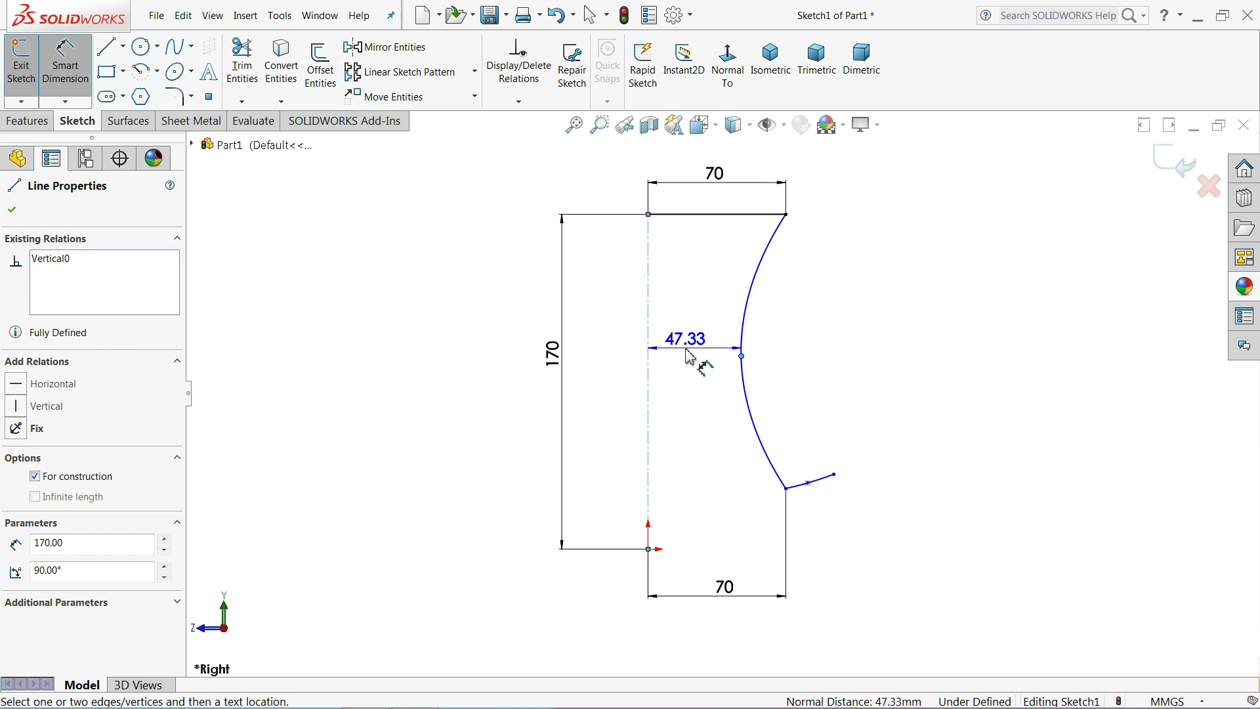
click(689, 358)
text(61.3)
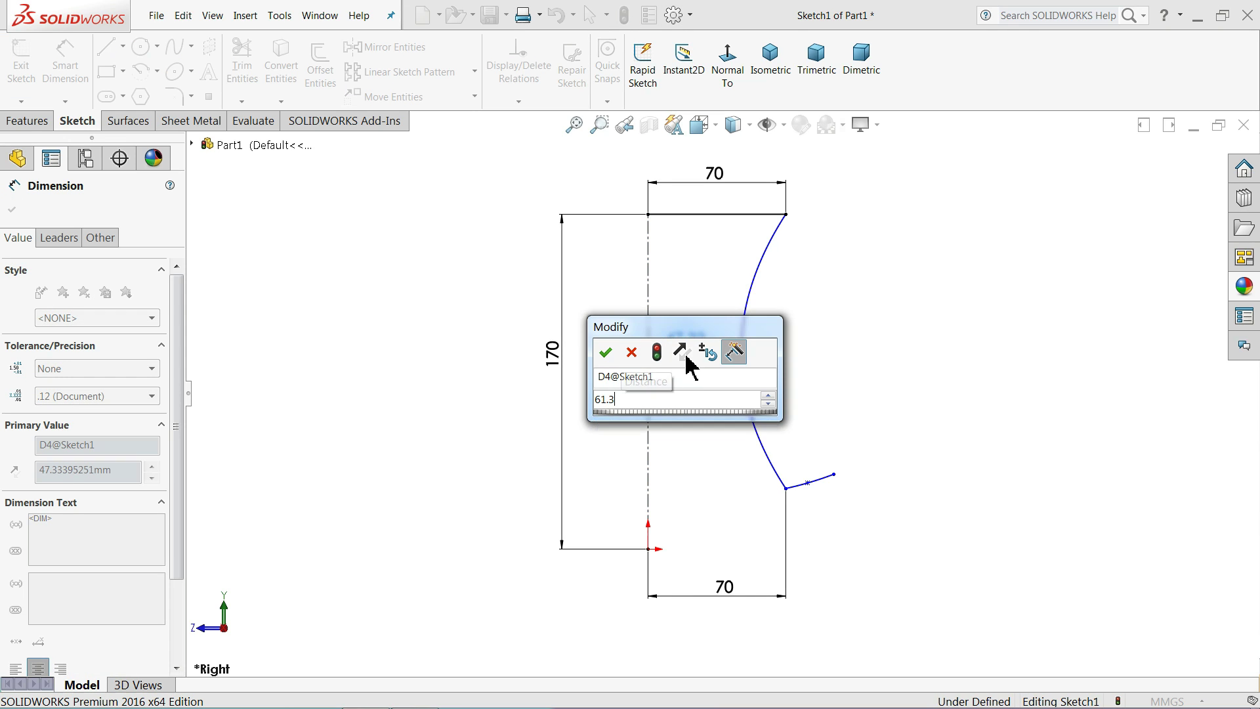
key(Return)
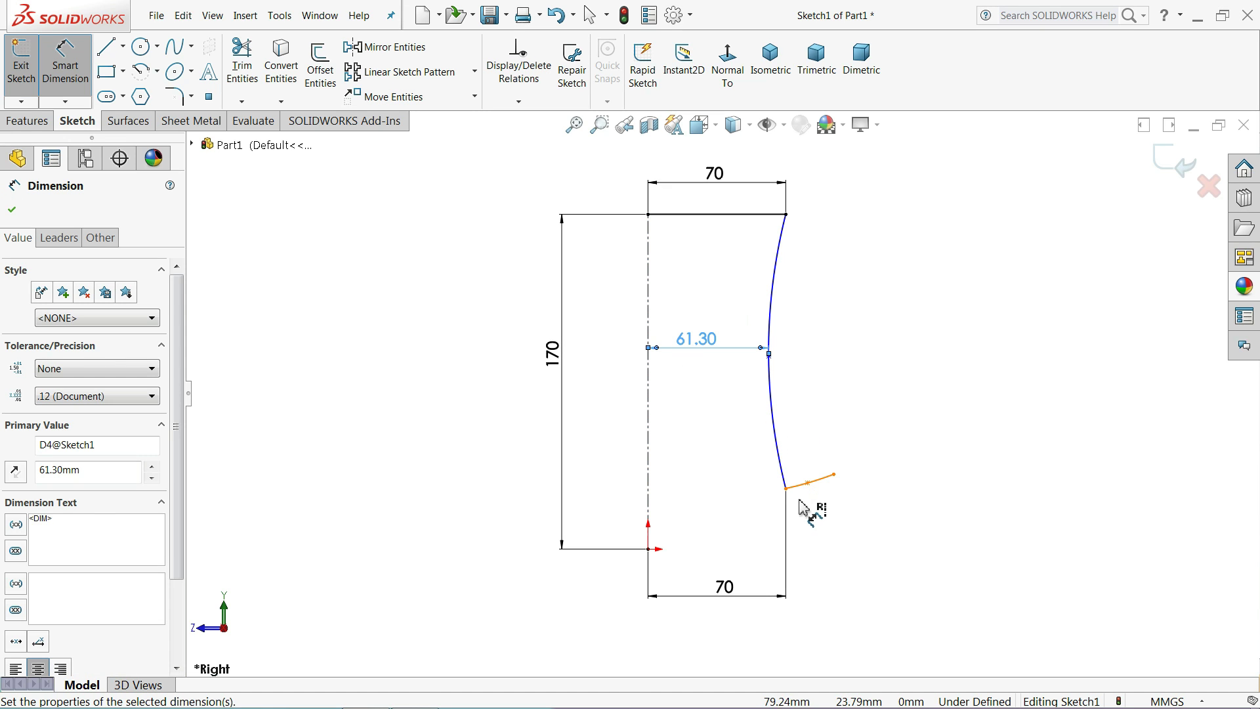
scroll(807, 532, down, 3)
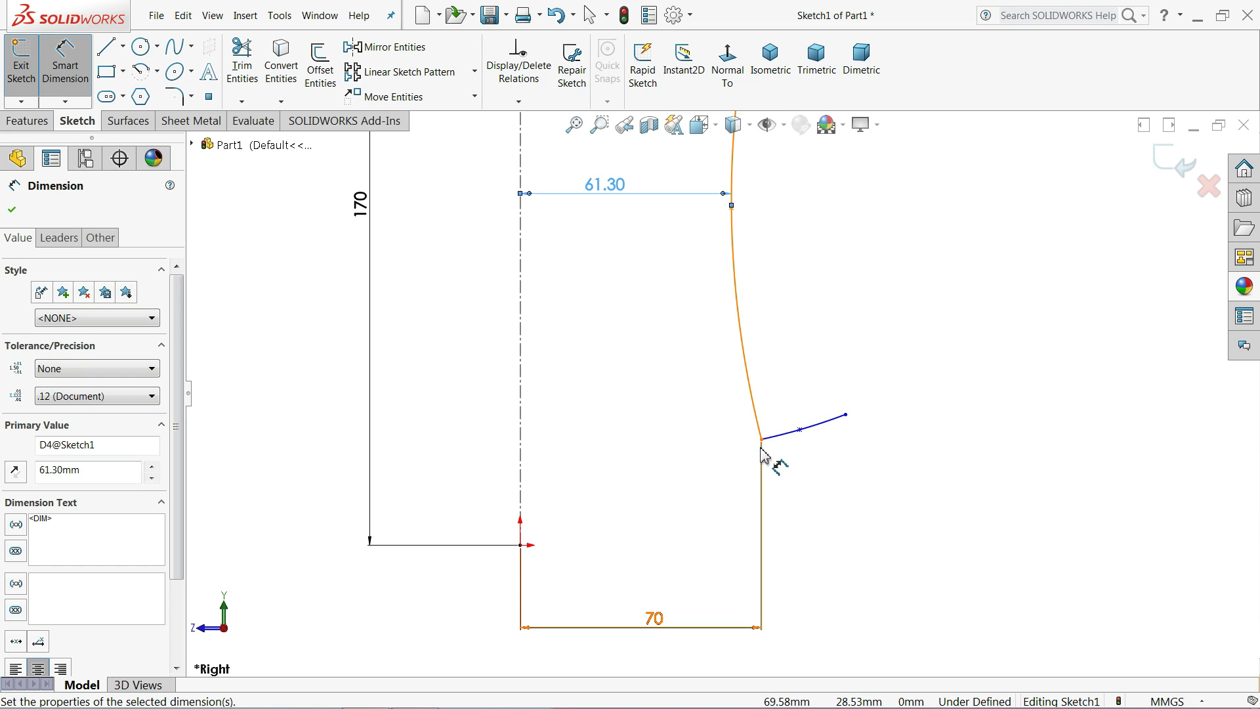
click(12, 211)
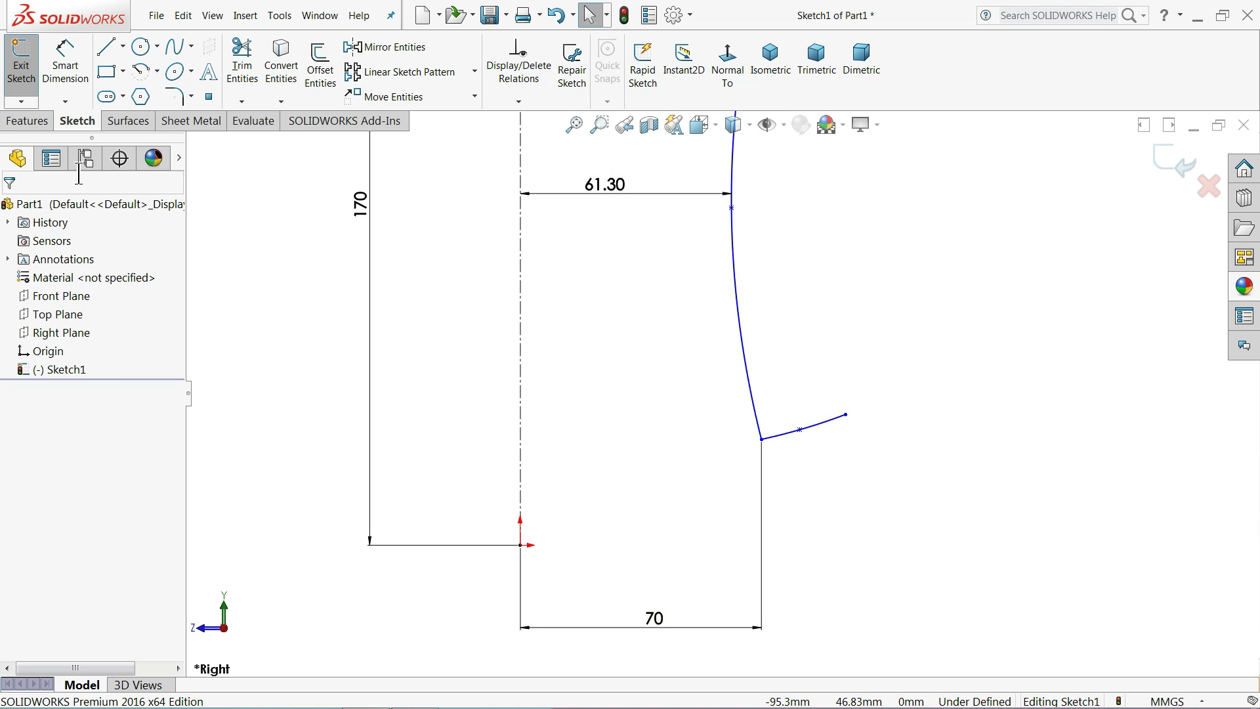
Step: Apply 2 mm sketch fillets where the two splines meet and at the corner of the crown's top line and side spline
click(173, 99)
text(2.00mm)
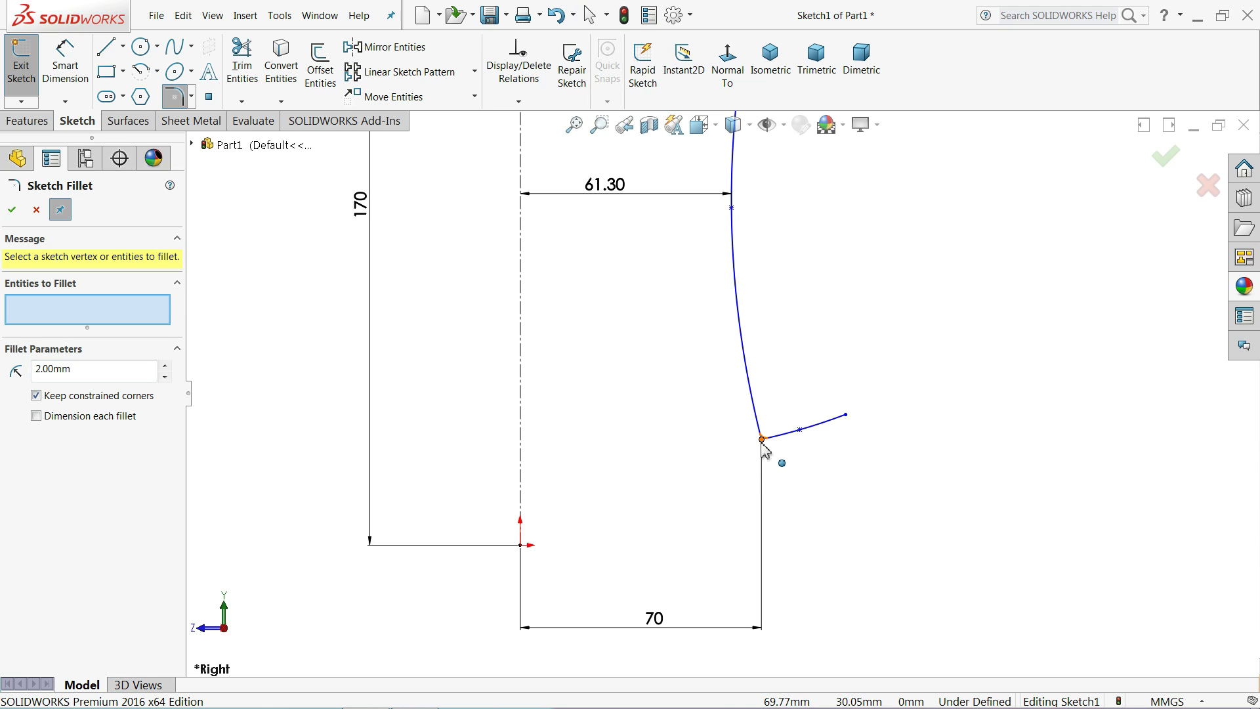
click(762, 441)
click(676, 373)
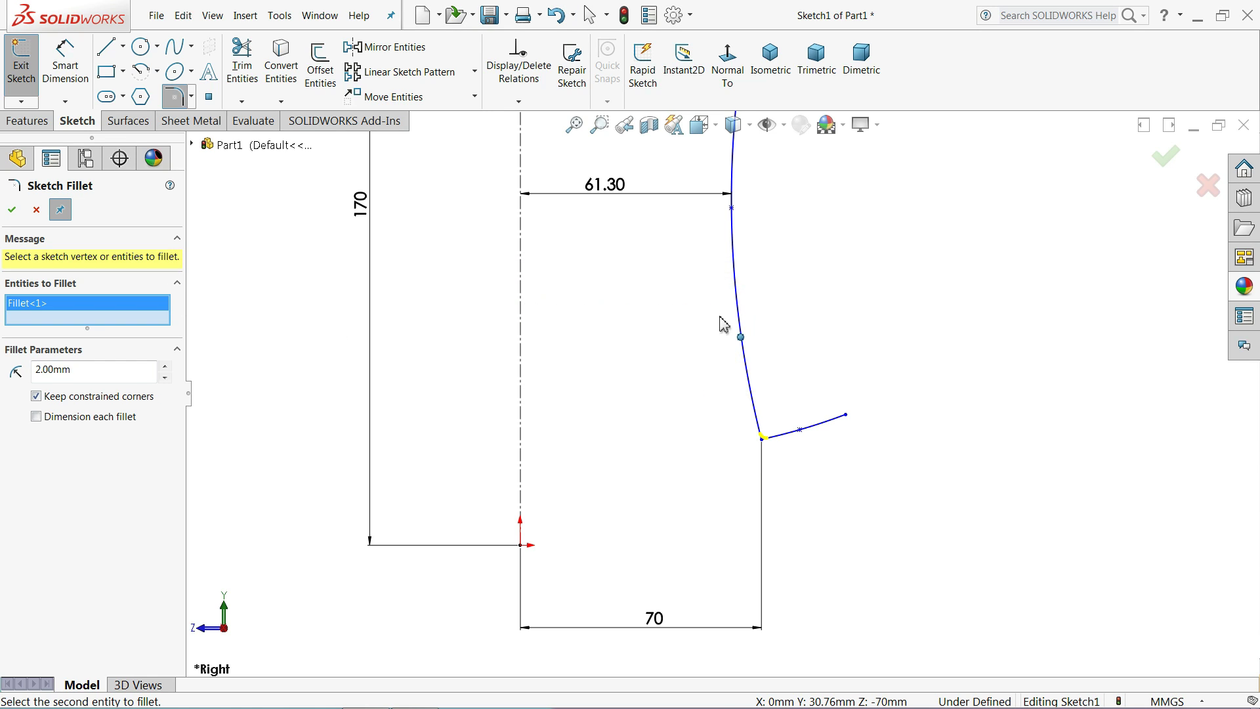
scroll(724, 324, down, 1)
scroll(785, 188, down, 3)
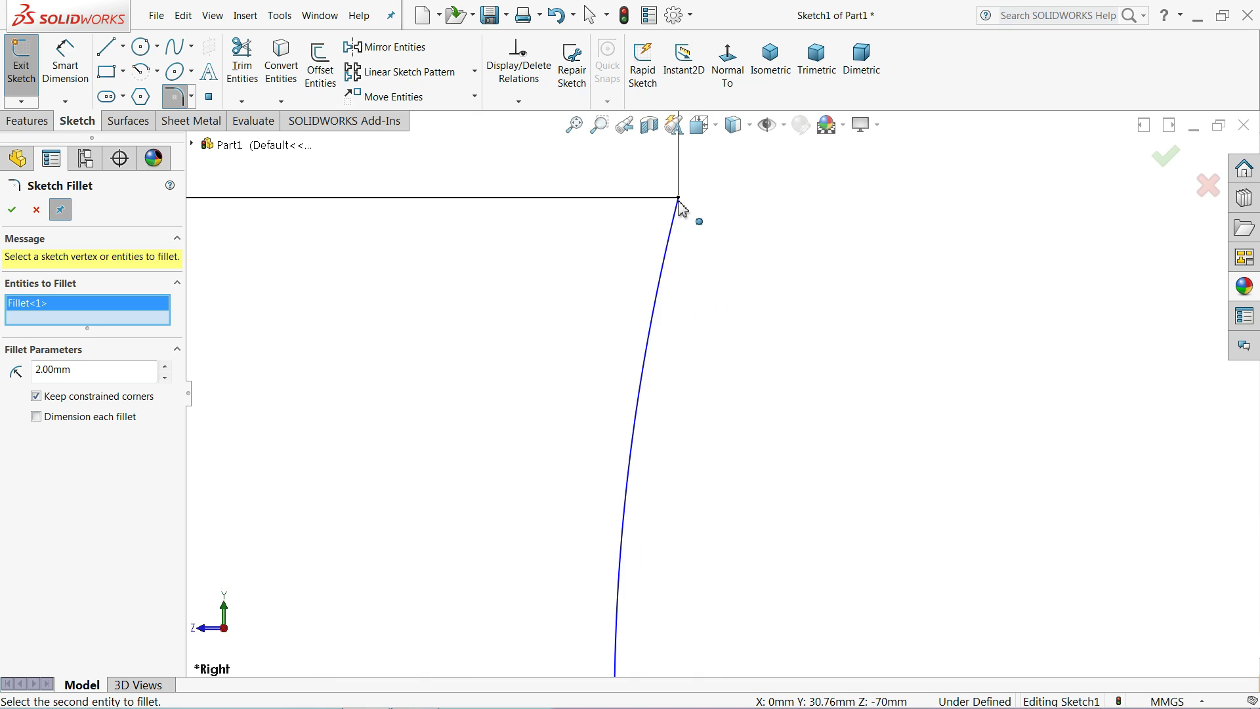
click(680, 200)
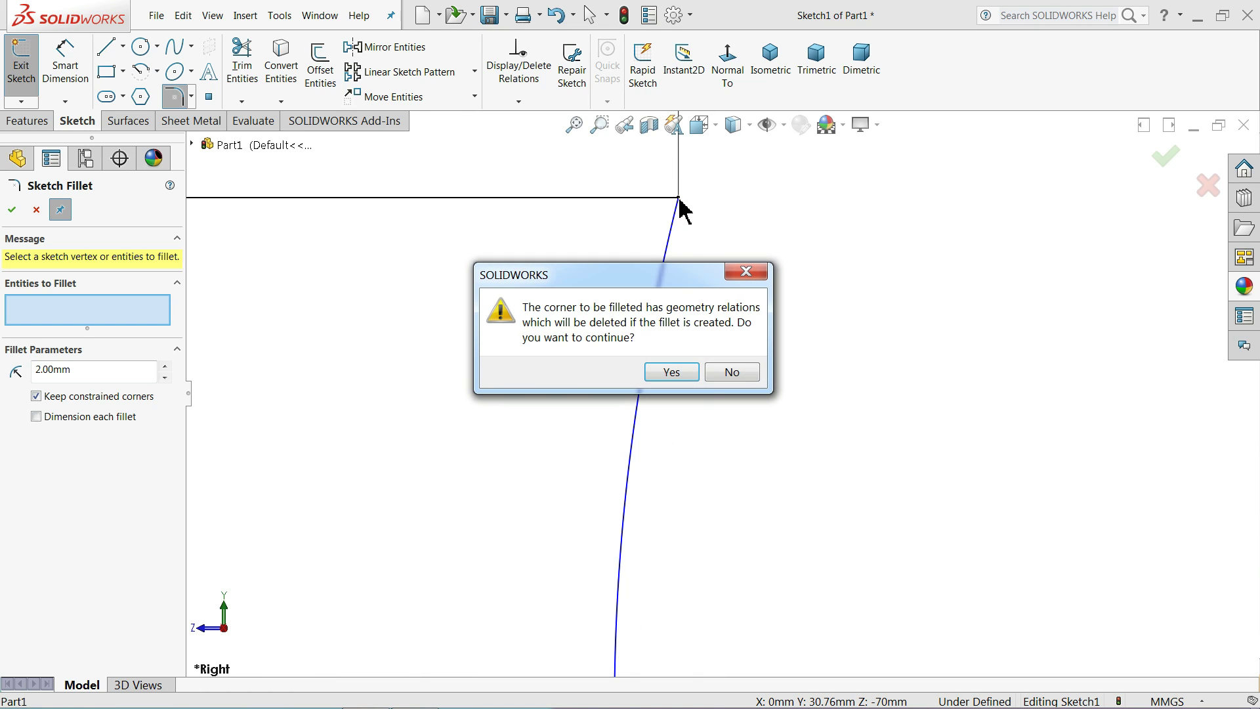
click(672, 372)
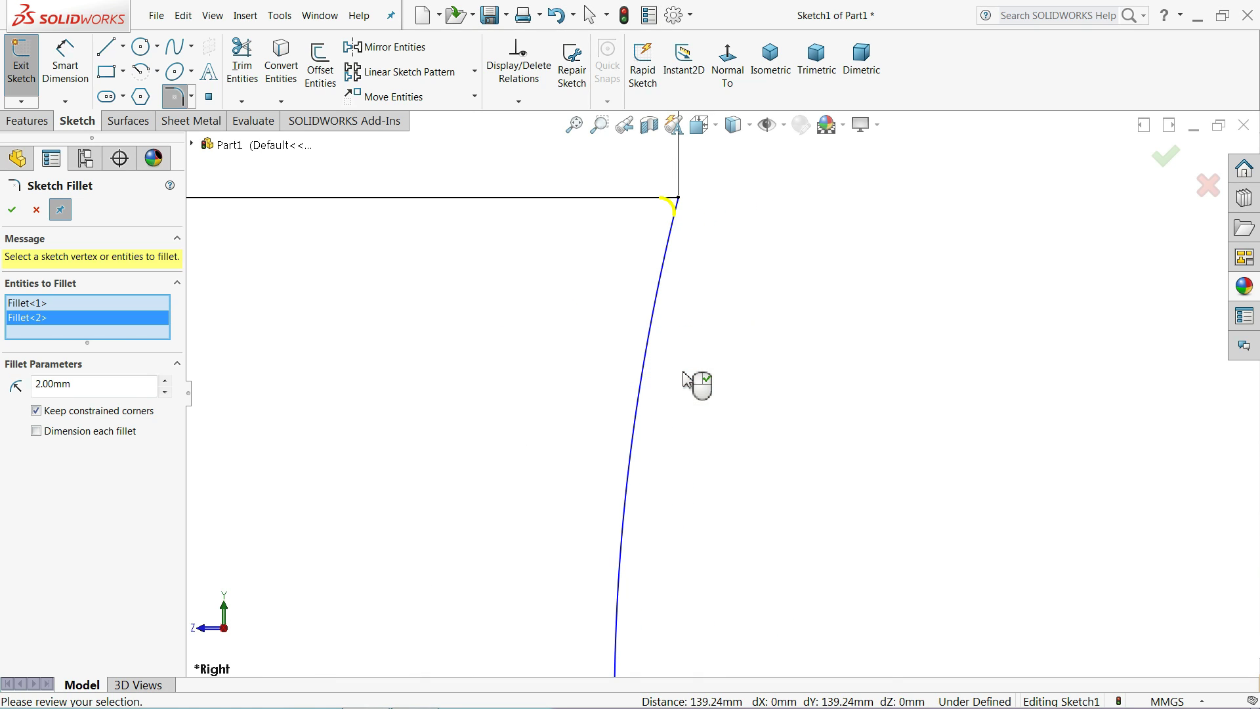
click(14, 214)
click(14, 213)
Step: Dimension the horizontal distance from the lower fillet's center point to the brim spline's outer end as 28.2 mm
scroll(591, 295, up, 5)
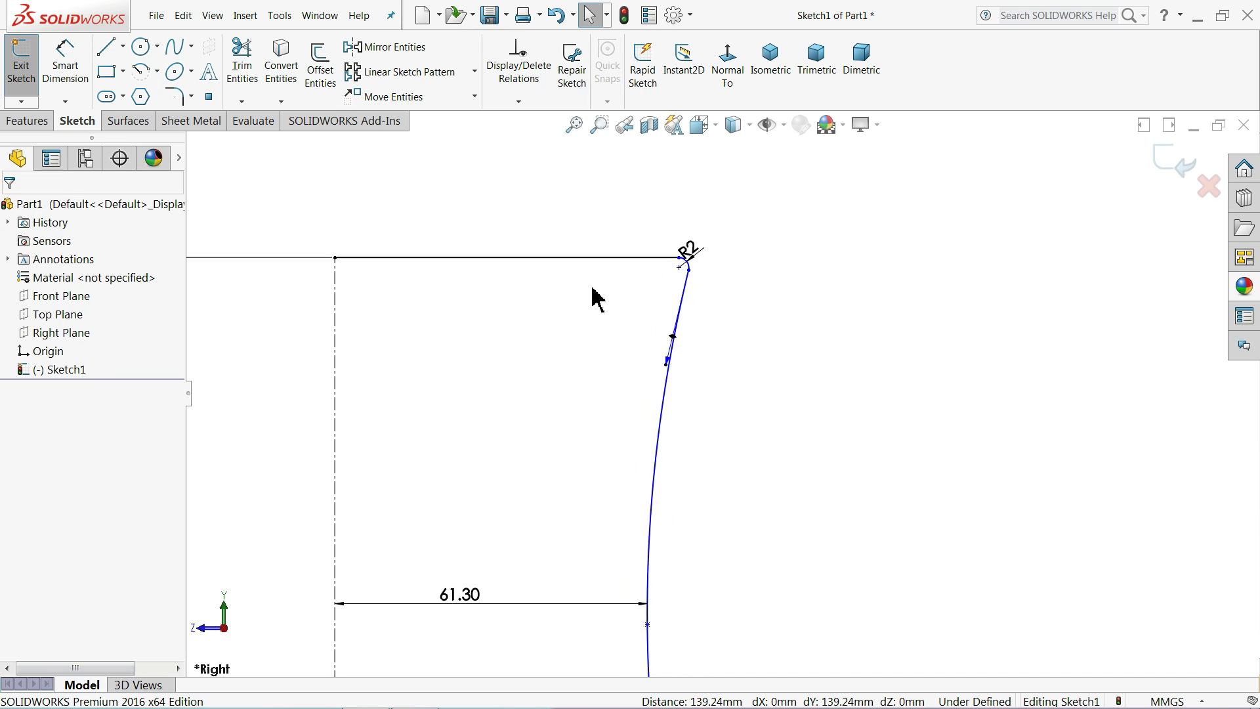
scroll(716, 535, down, 3)
scroll(779, 451, down, 3)
scroll(836, 484, up, 2)
scroll(700, 422, down, 3)
click(66, 65)
scroll(709, 451, up, 3)
scroll(682, 418, down, 3)
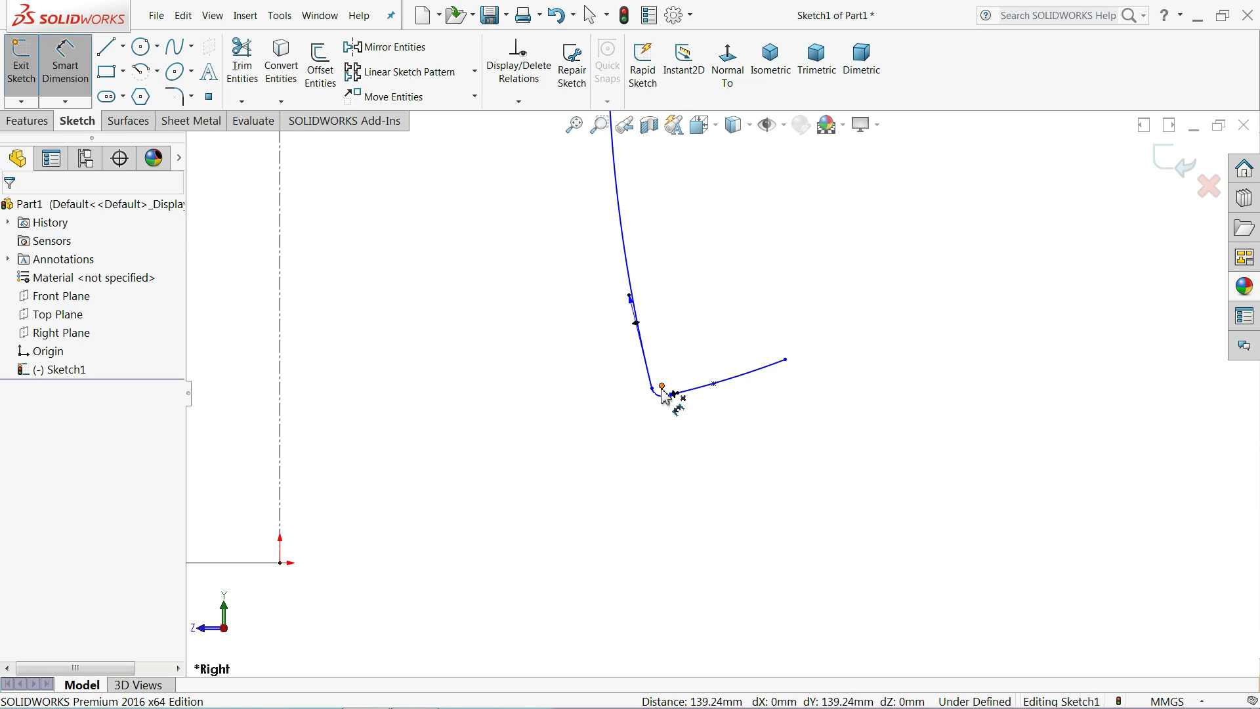
click(662, 388)
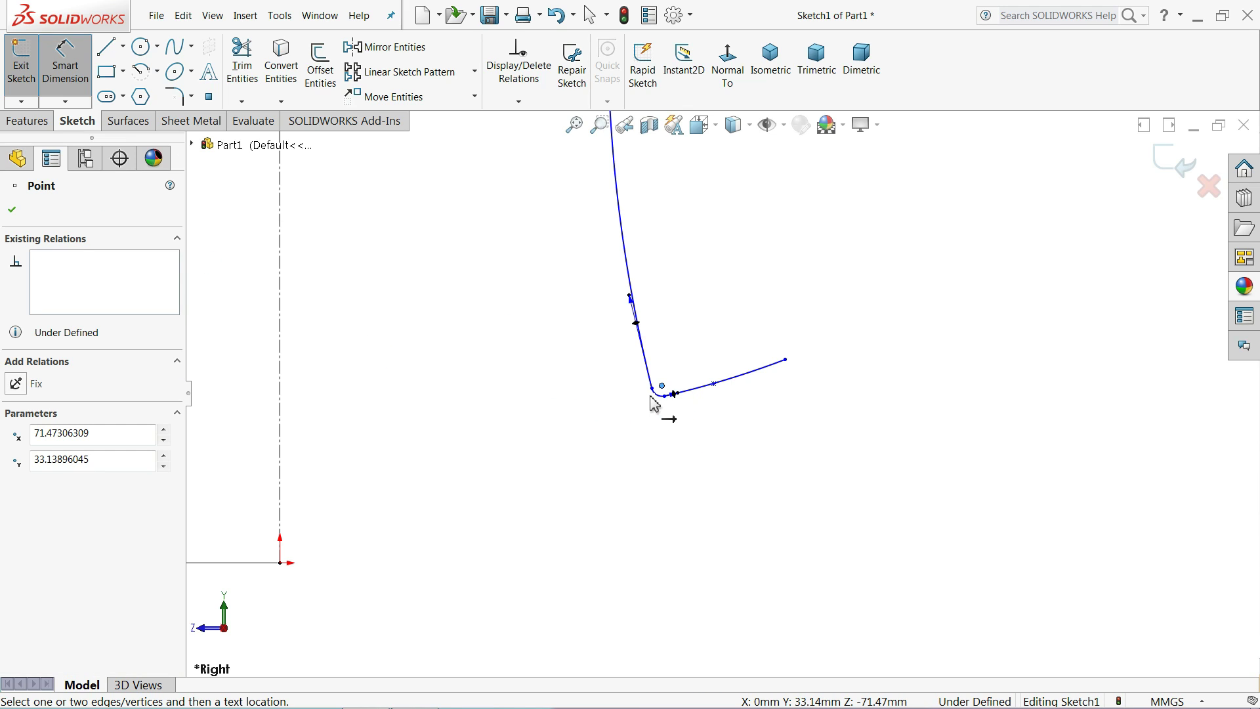
click(785, 361)
click(744, 506)
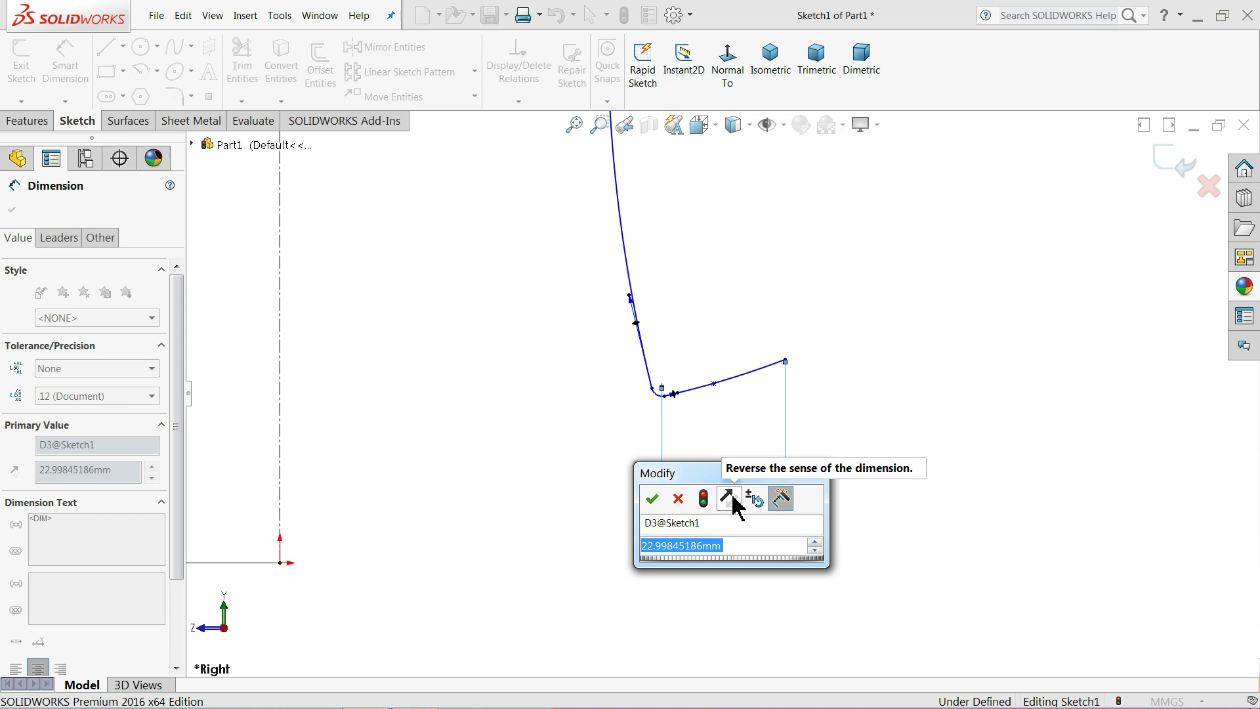
text(28.2)
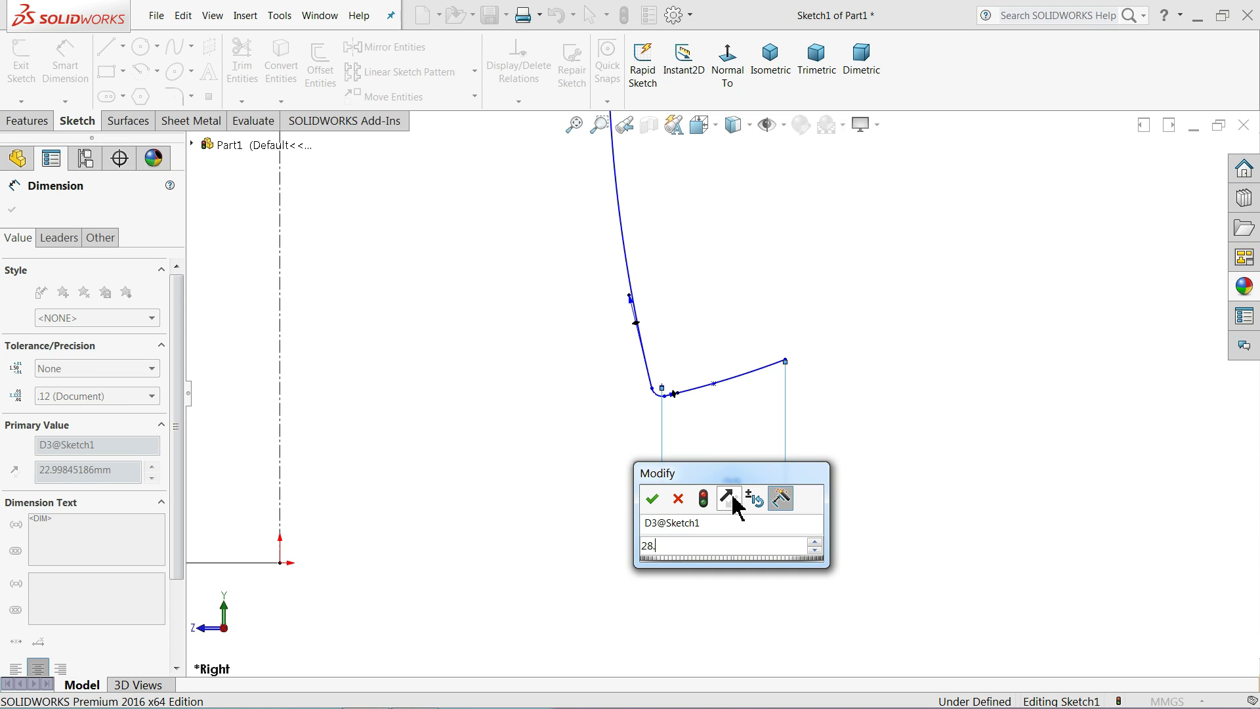
key(Return)
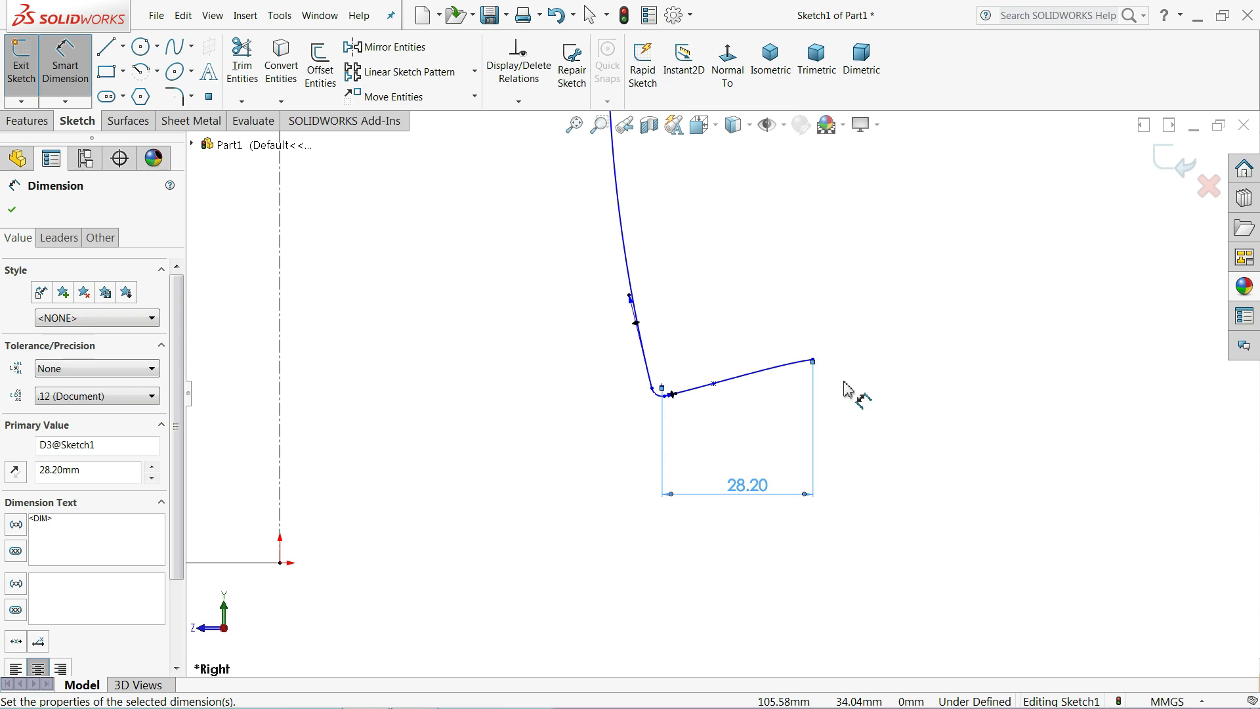
Step: Dimension the vertical distance from the origin to the lower fillet's center point as 23 mm
click(865, 328)
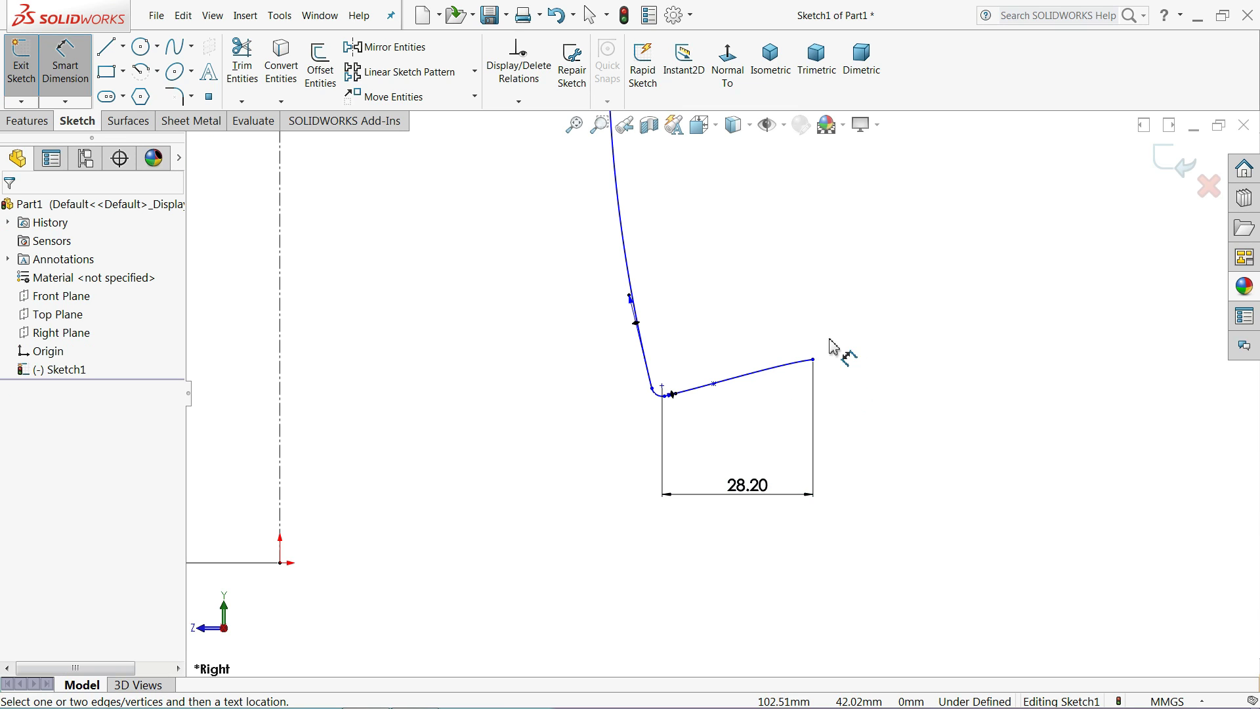
click(663, 388)
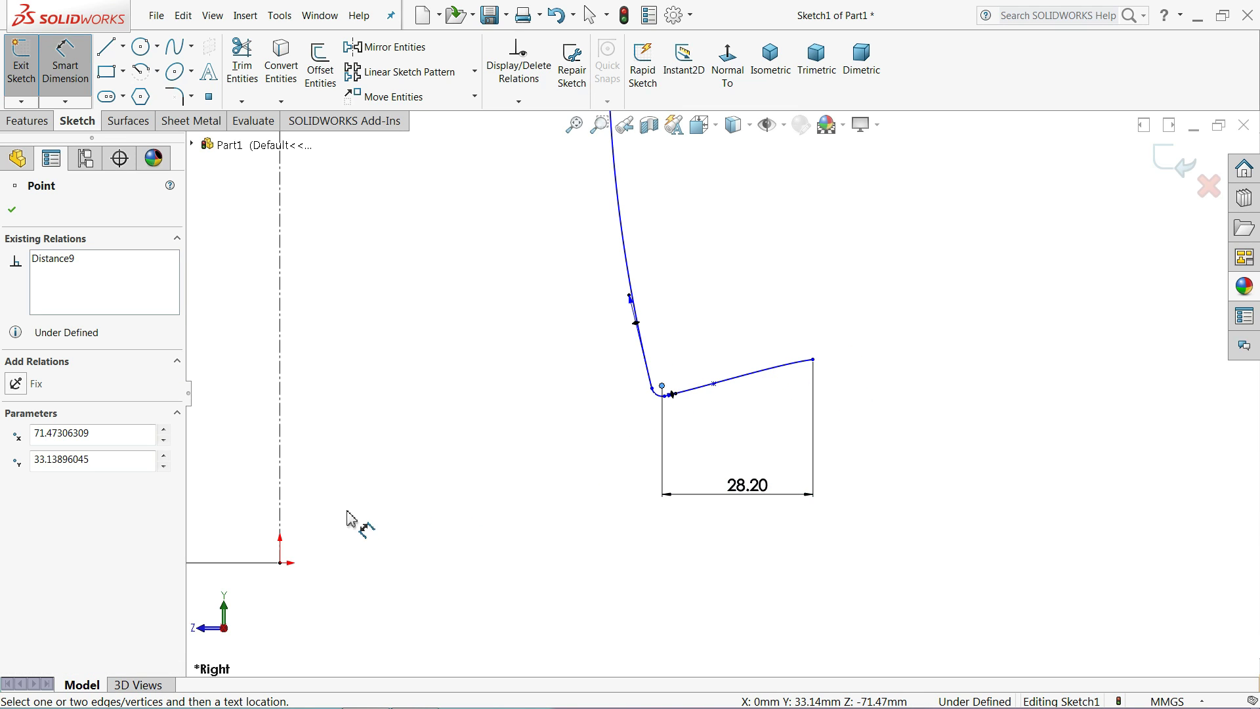
click(280, 563)
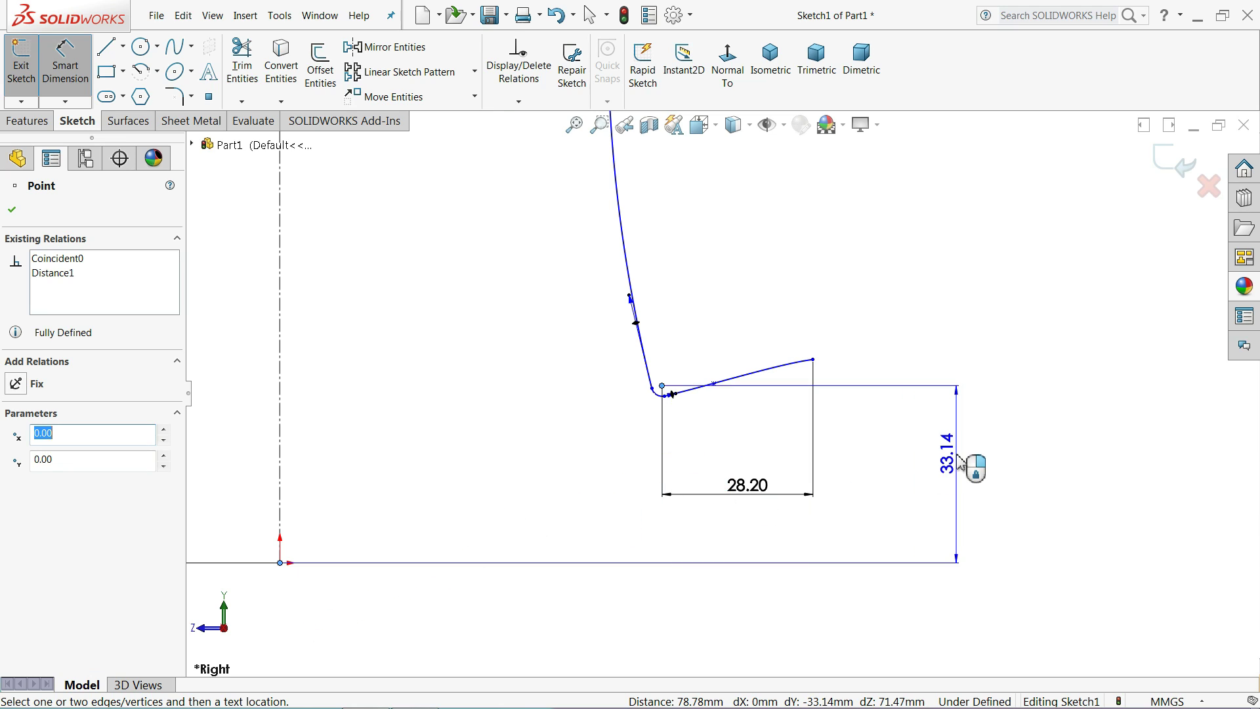
click(960, 461)
text(2)
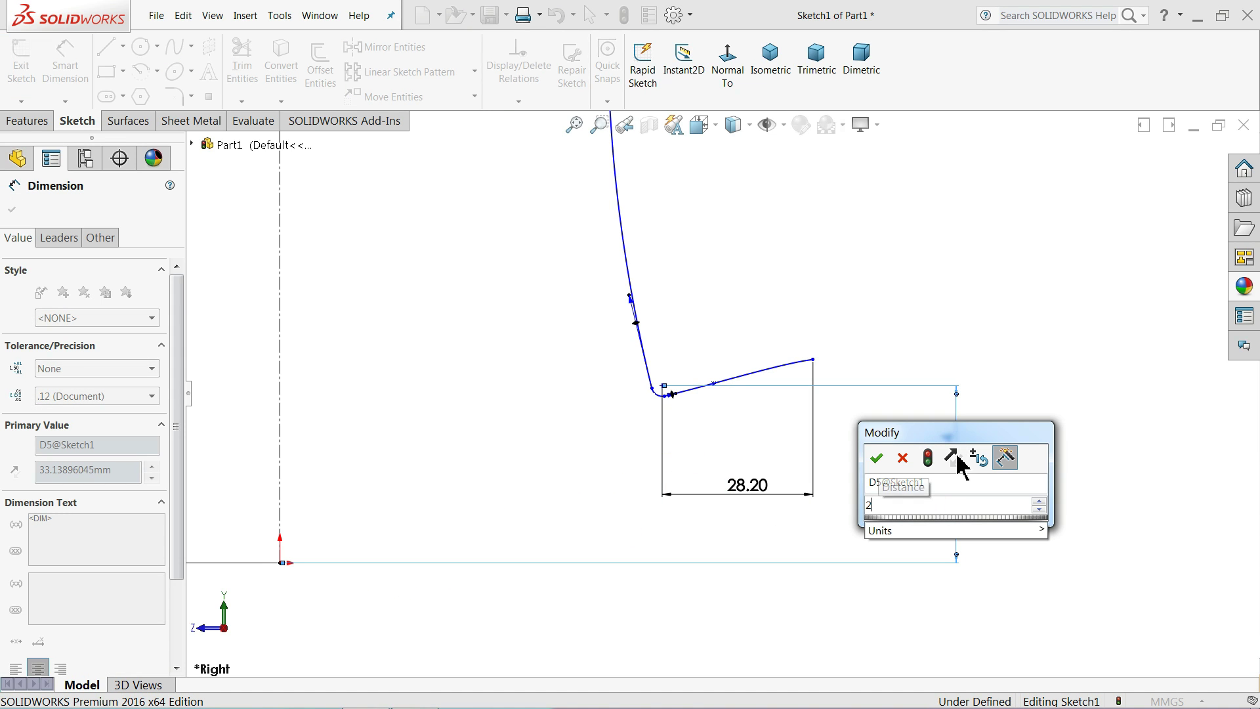
text(3)
key(Return)
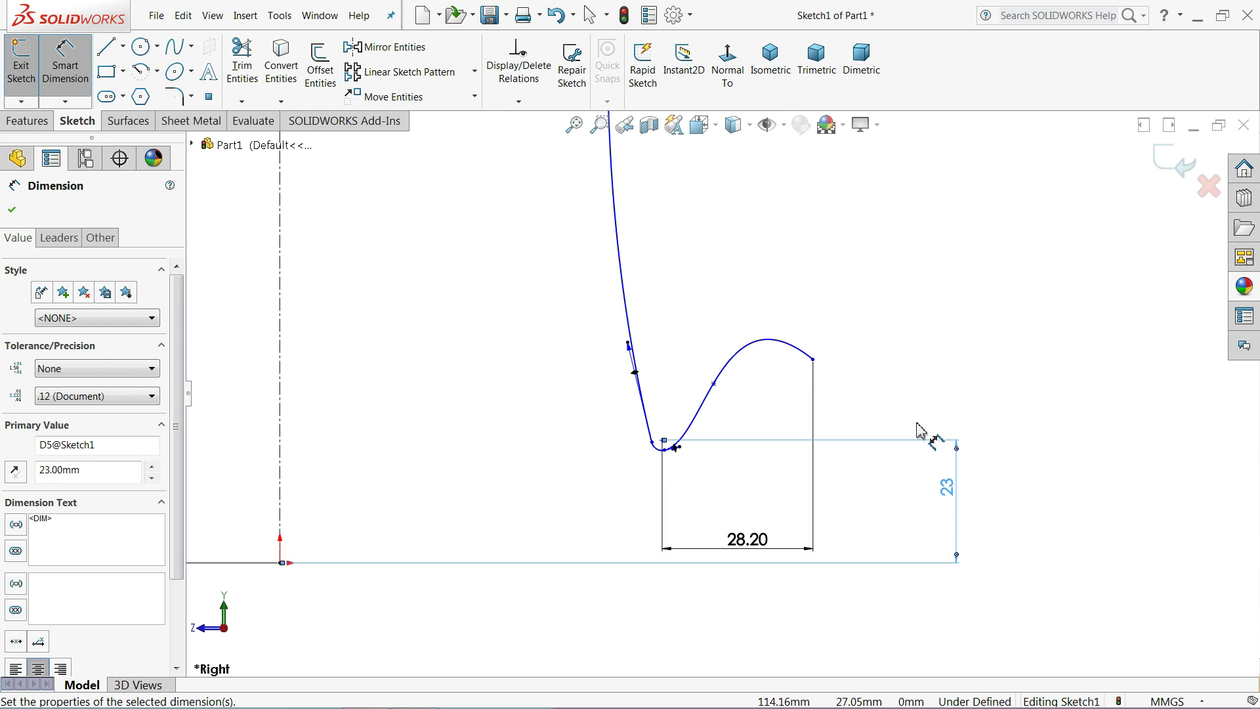
click(11, 211)
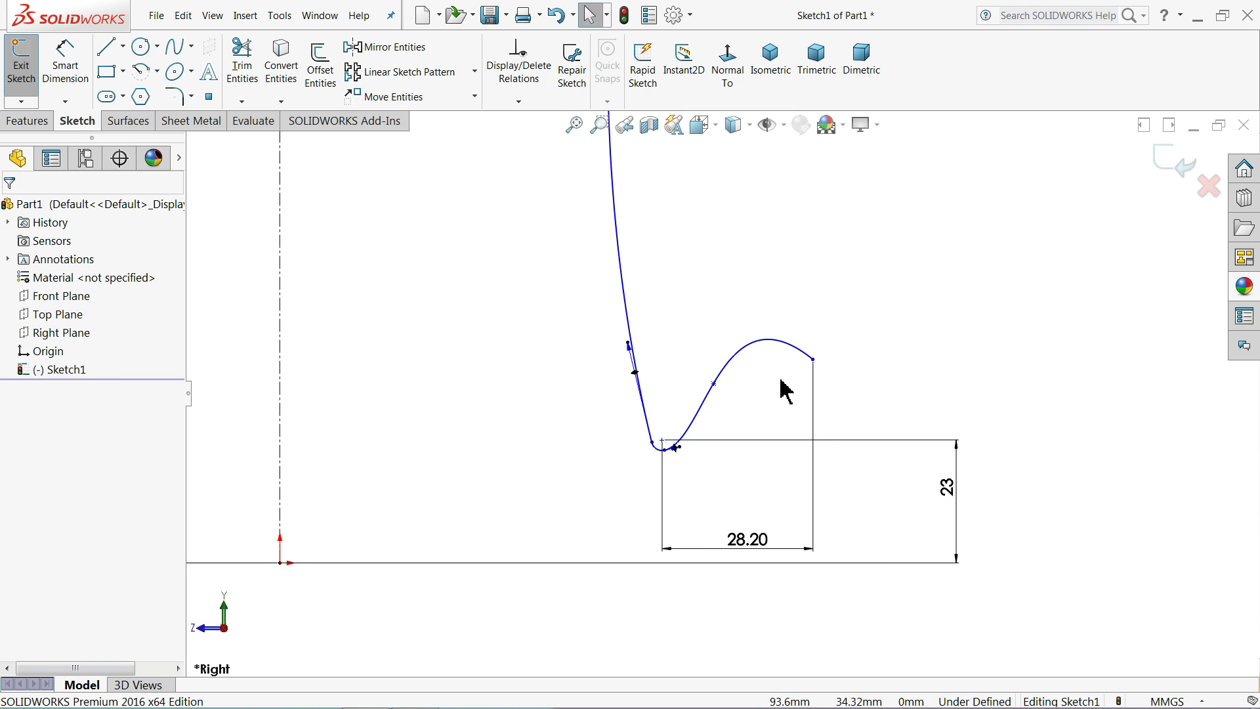
Step: Move the brim spline's middle point down and outward to smooth the hump into a gentle rising curve
scroll(781, 390, down, 1)
drag(698, 390, 740, 421)
click(928, 309)
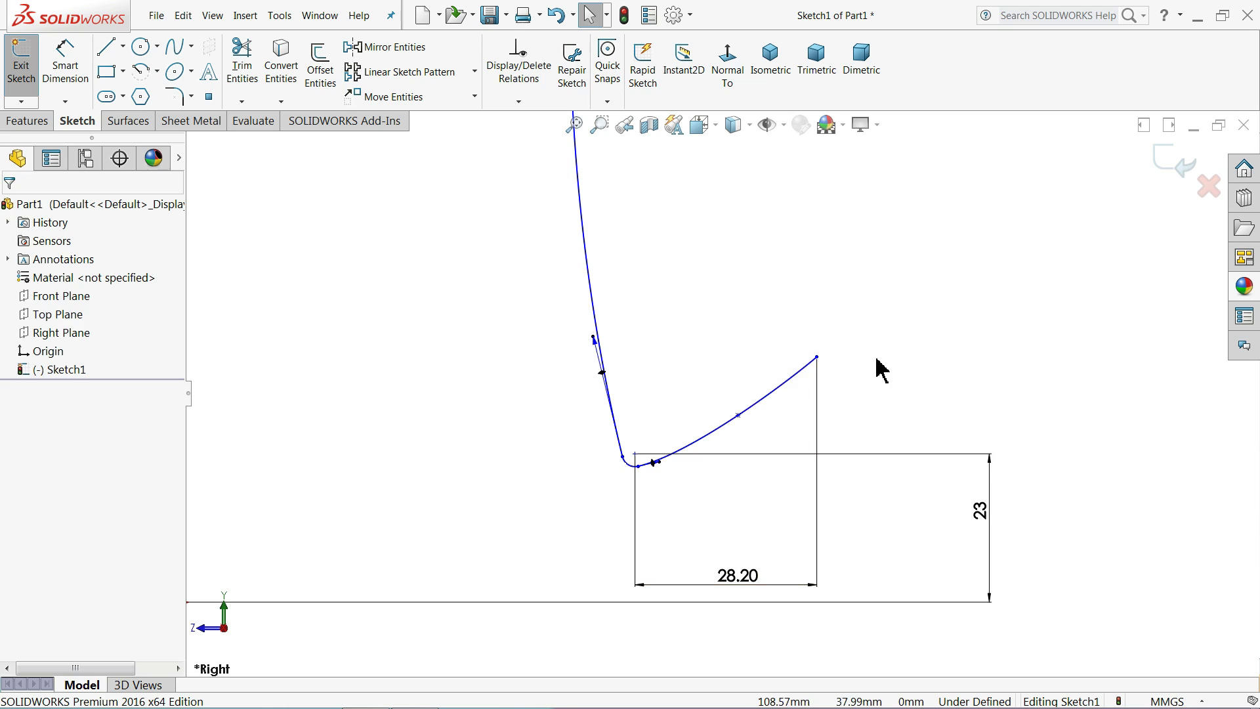
Step: Dimension the vertical distance between the lower fillet's center point and the brim spline's outer end as 3.6 mm
click(65, 62)
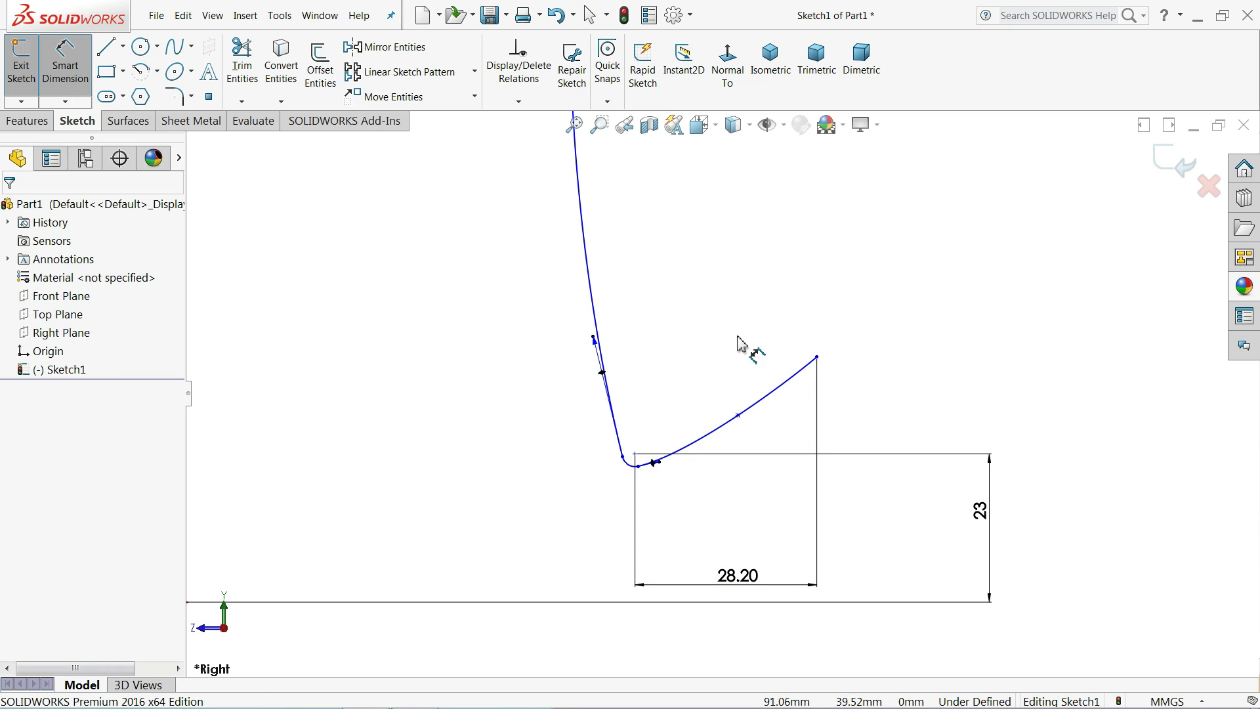
click(818, 359)
click(636, 455)
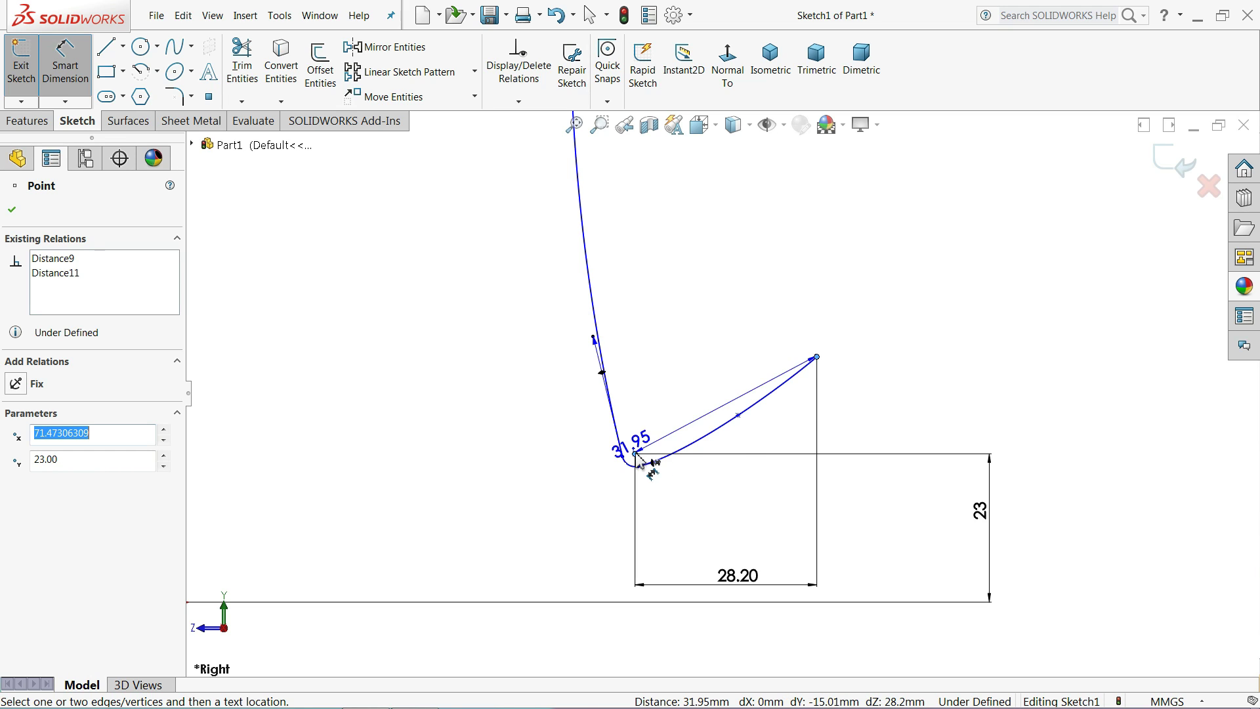
click(868, 415)
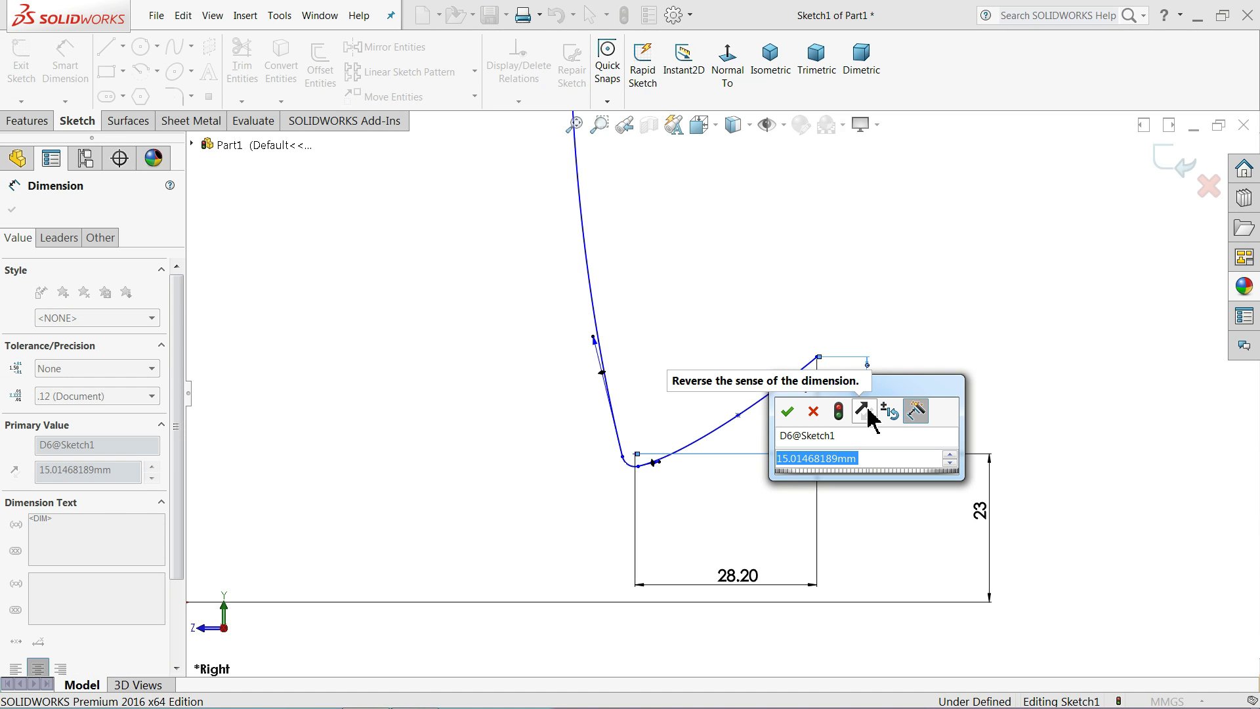
text(3.6)
key(Return)
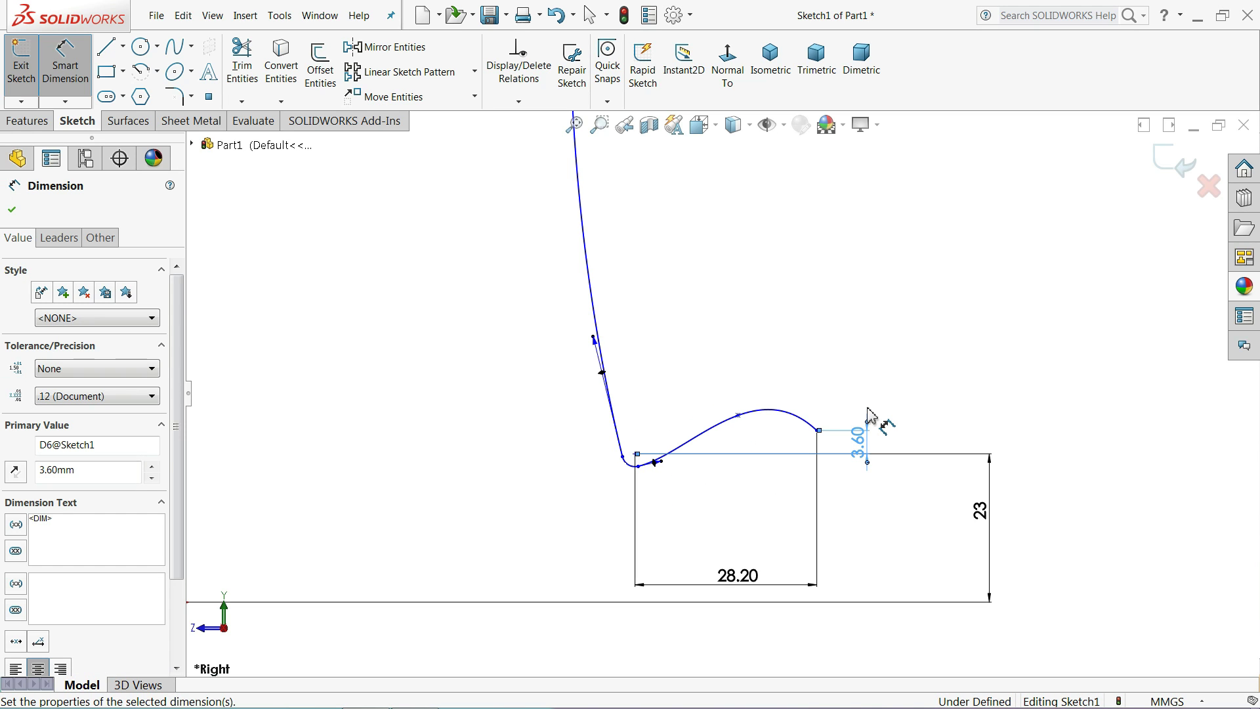
click(18, 212)
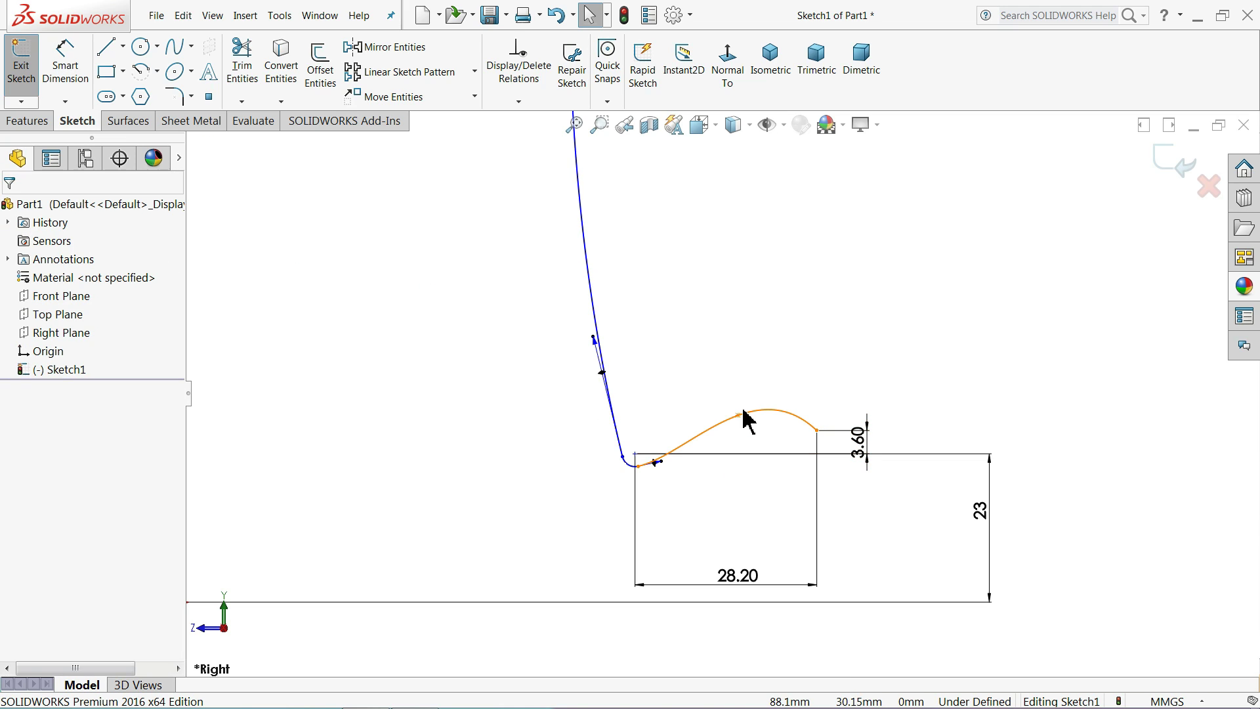
Step: Lower the brim spline's middle point to flatten the curve, and lengthen the tangency handle at its inner end beside the fillet
drag(738, 419, 743, 455)
click(732, 366)
scroll(678, 484, down, 5)
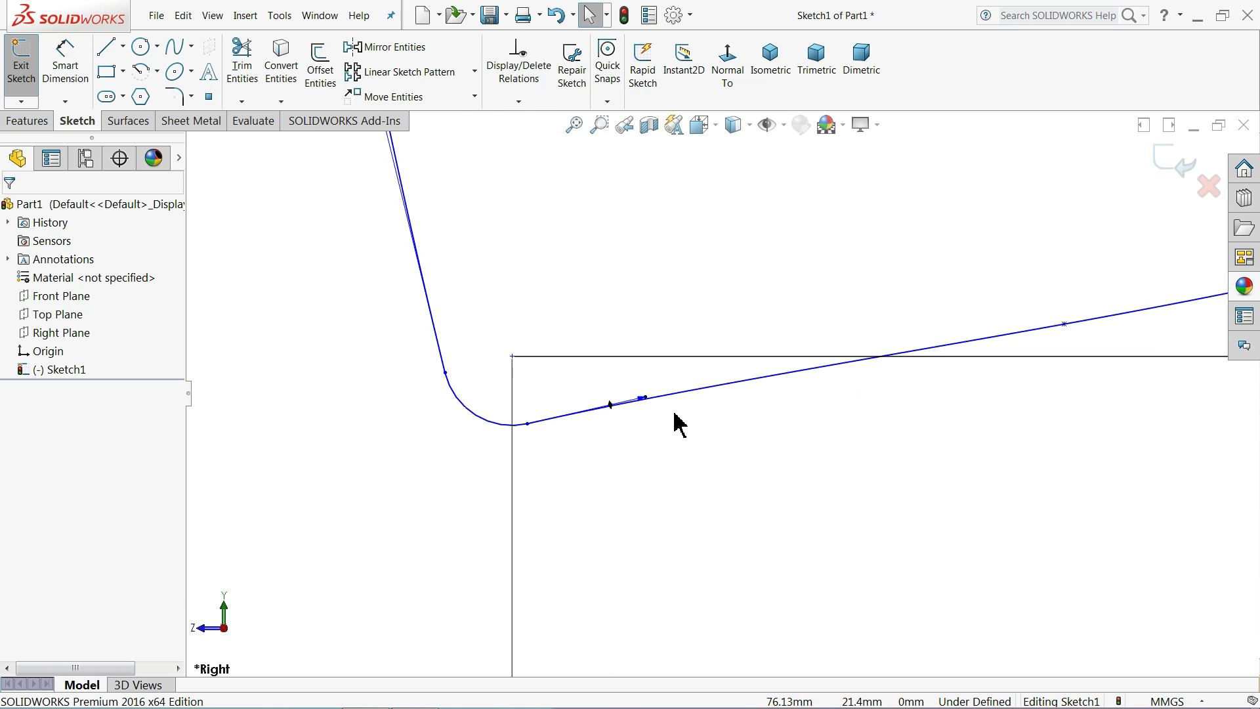
scroll(652, 407, down, 2)
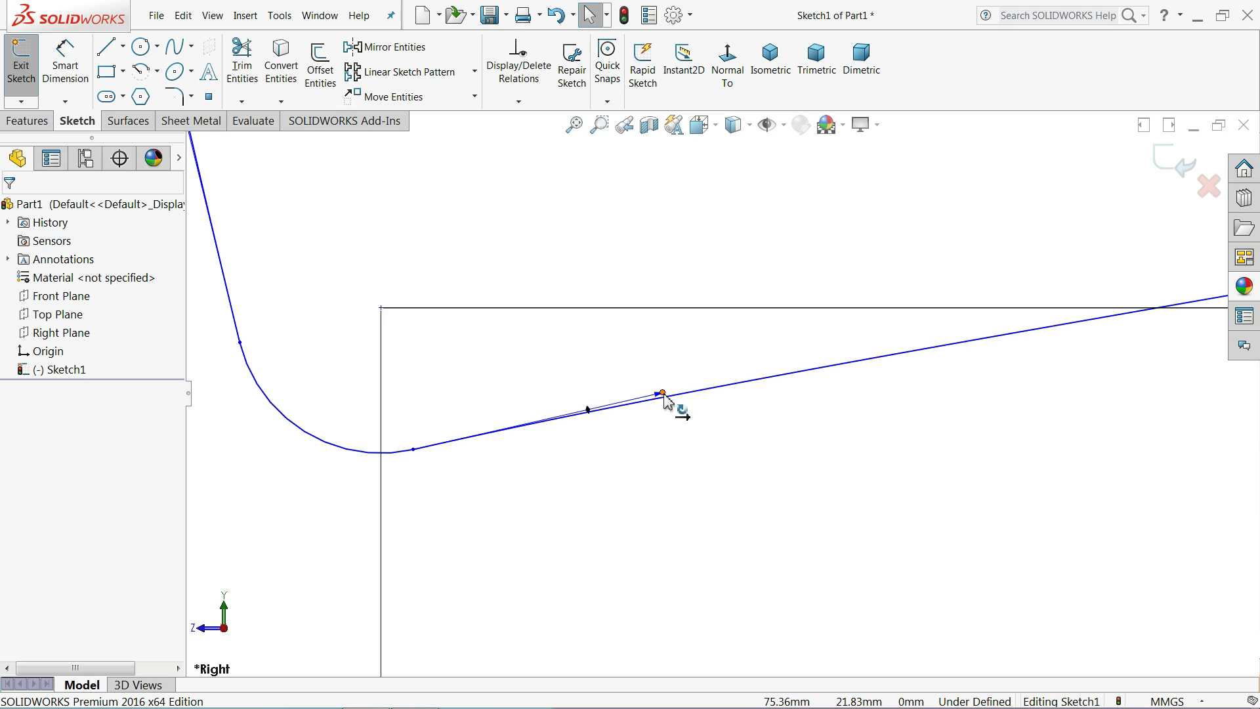
click(664, 396)
click(659, 396)
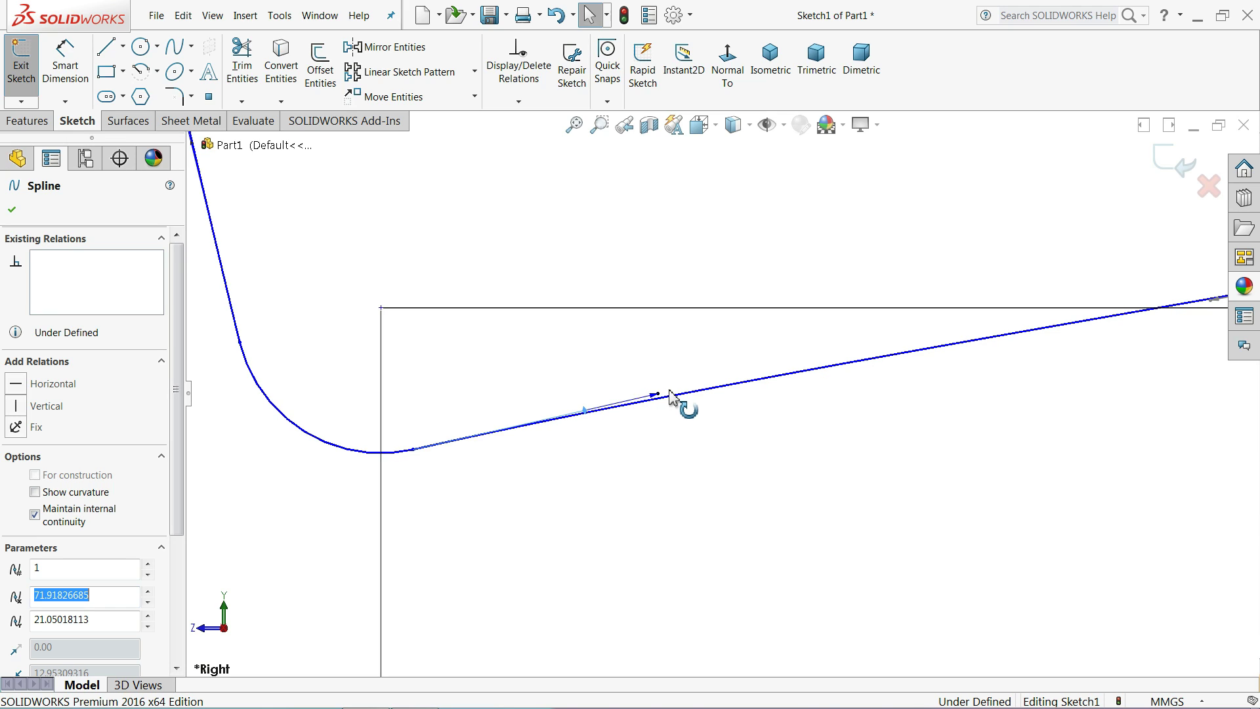
drag(658, 395, 763, 371)
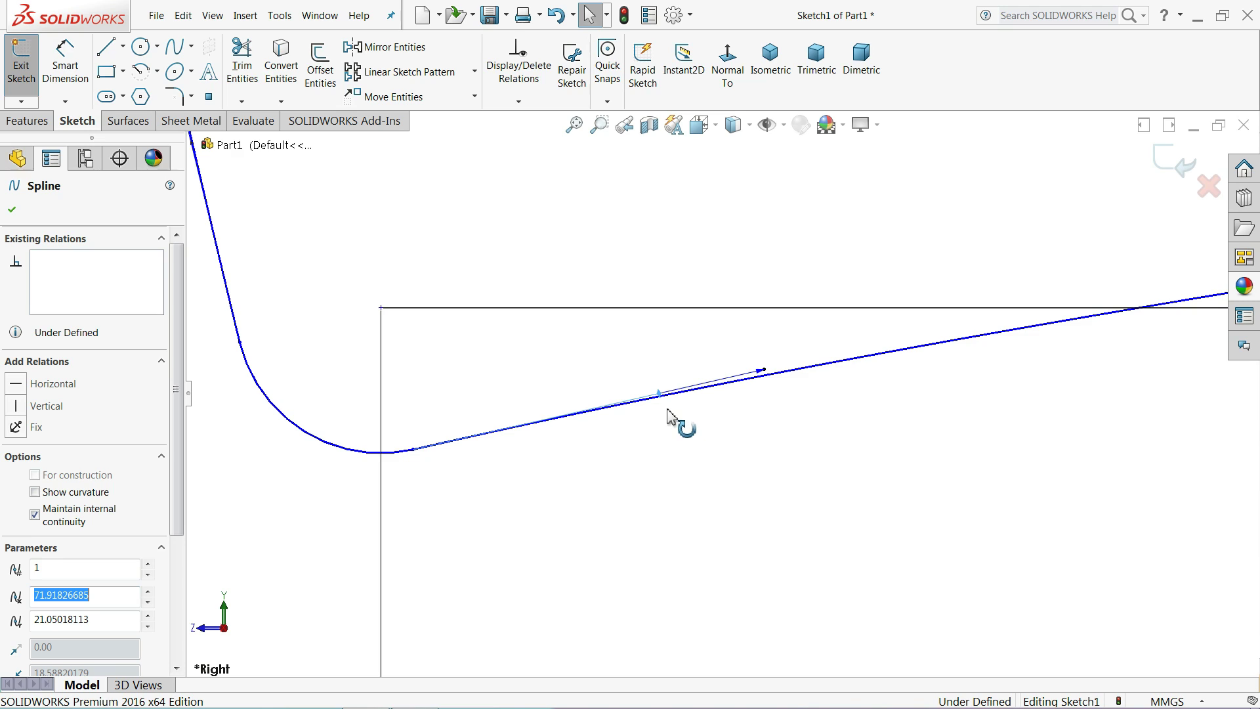
drag(765, 371, 766, 371)
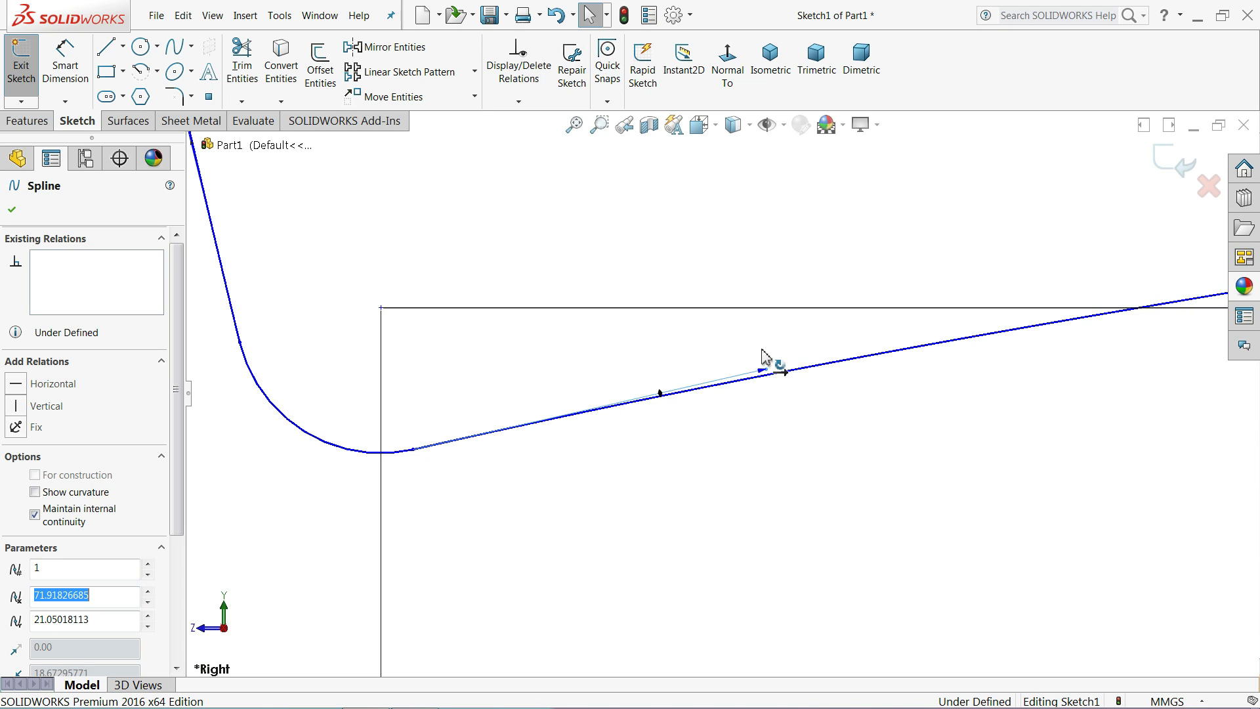
scroll(690, 403, up, 7)
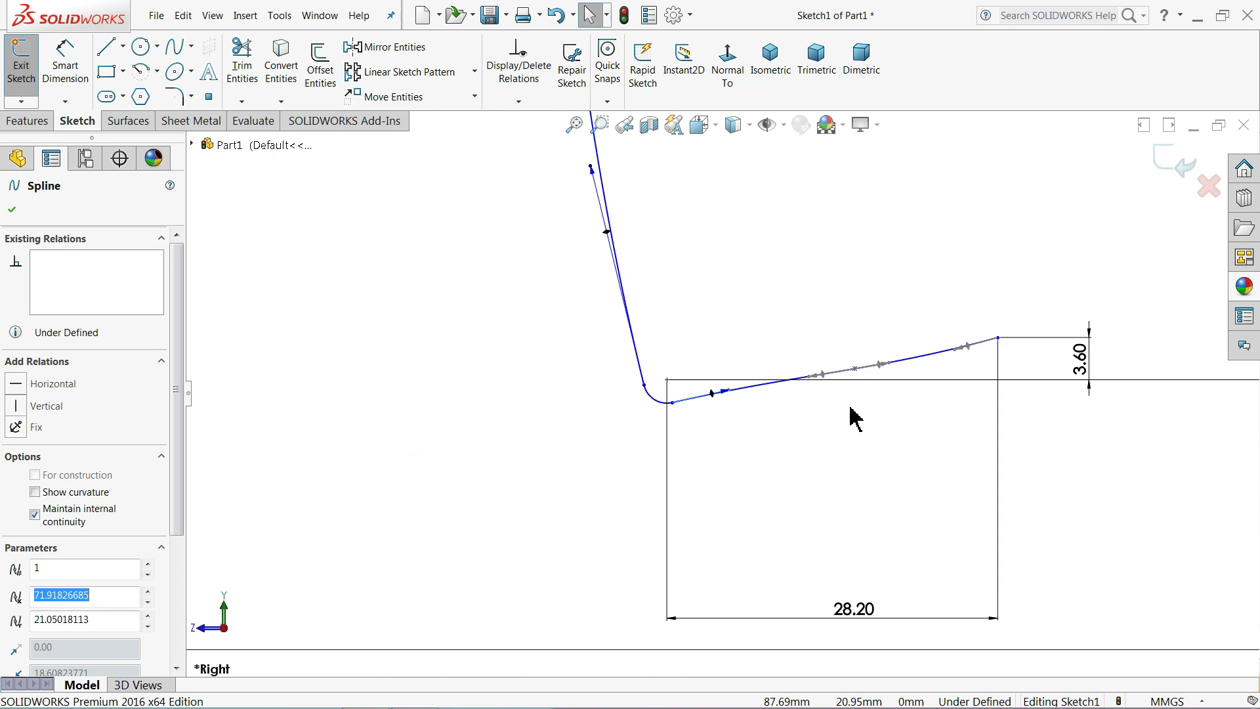
Step: Shift the brim spline's middle point slightly outward and upward along the rising curve
scroll(936, 379, down, 3)
click(847, 317)
mouse_move(722, 397)
mouse_down()
mouse_move(689, 402)
mouse_move(729, 391)
mouse_up()
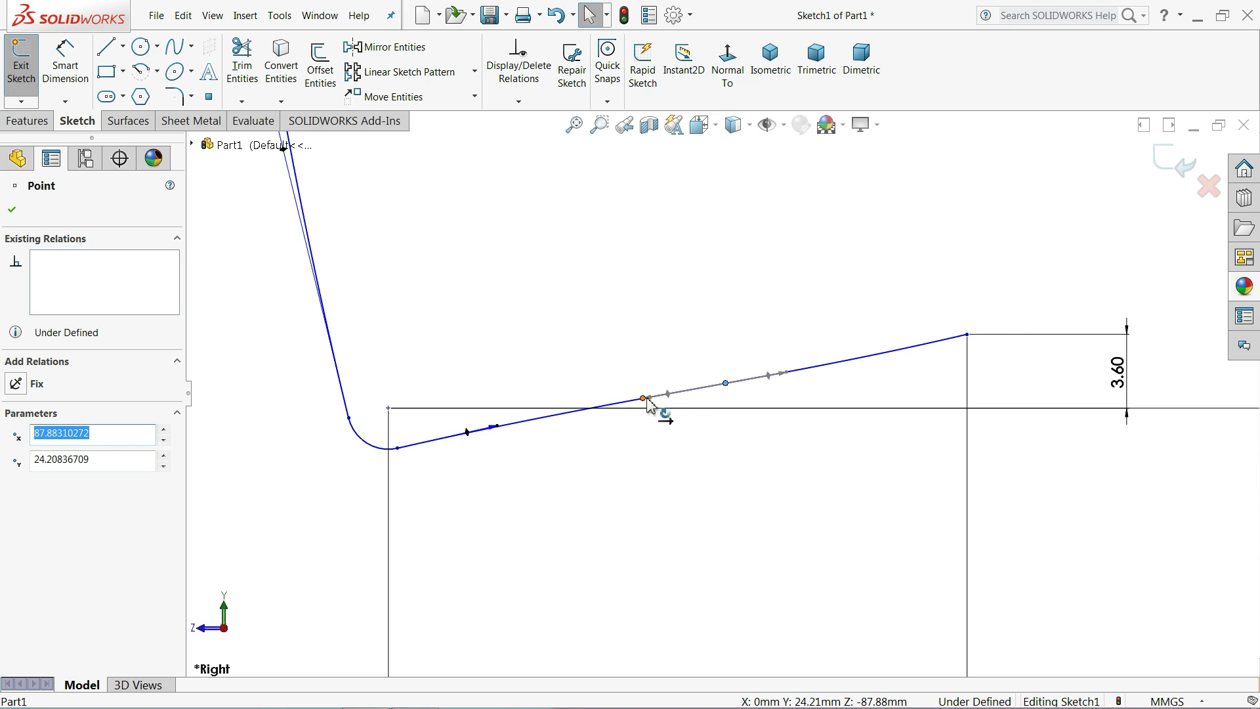
Step: Try to reshape the brim spline with its middle point's tangency handle, and pull that point down between the fillet and the outer end
scroll(666, 404, up, 5)
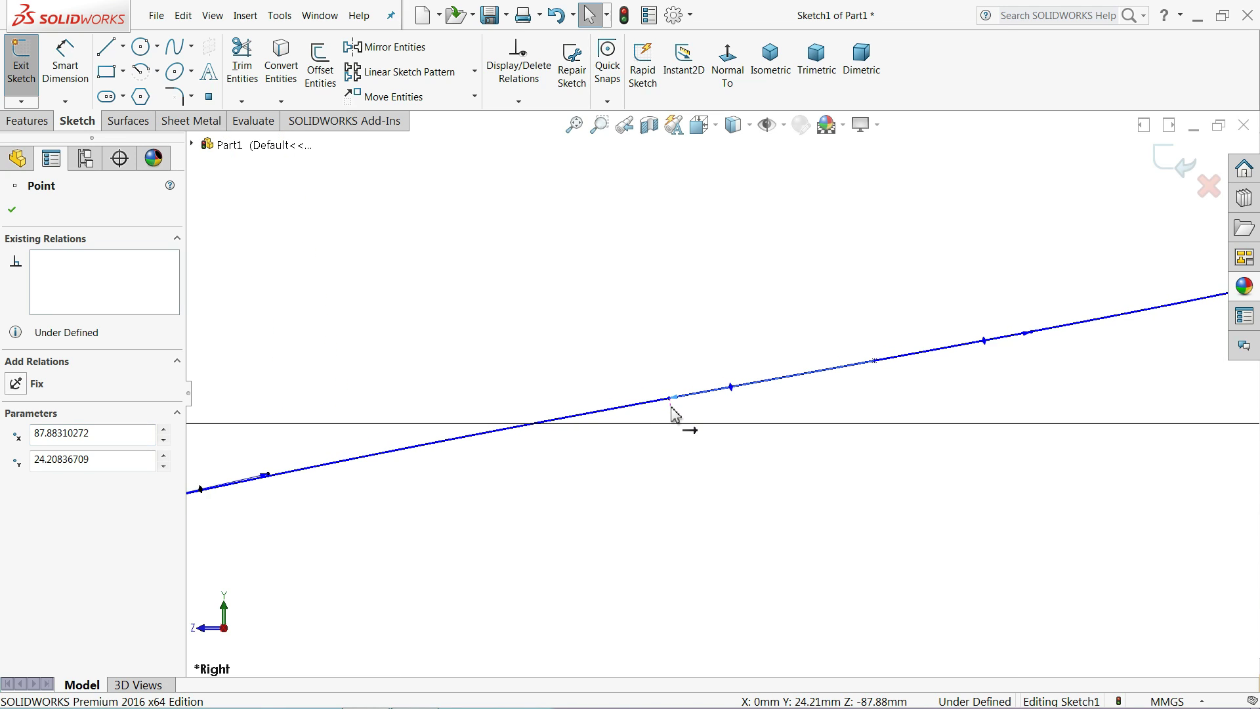
click(673, 400)
scroll(671, 406, down, 5)
scroll(674, 394, down, 5)
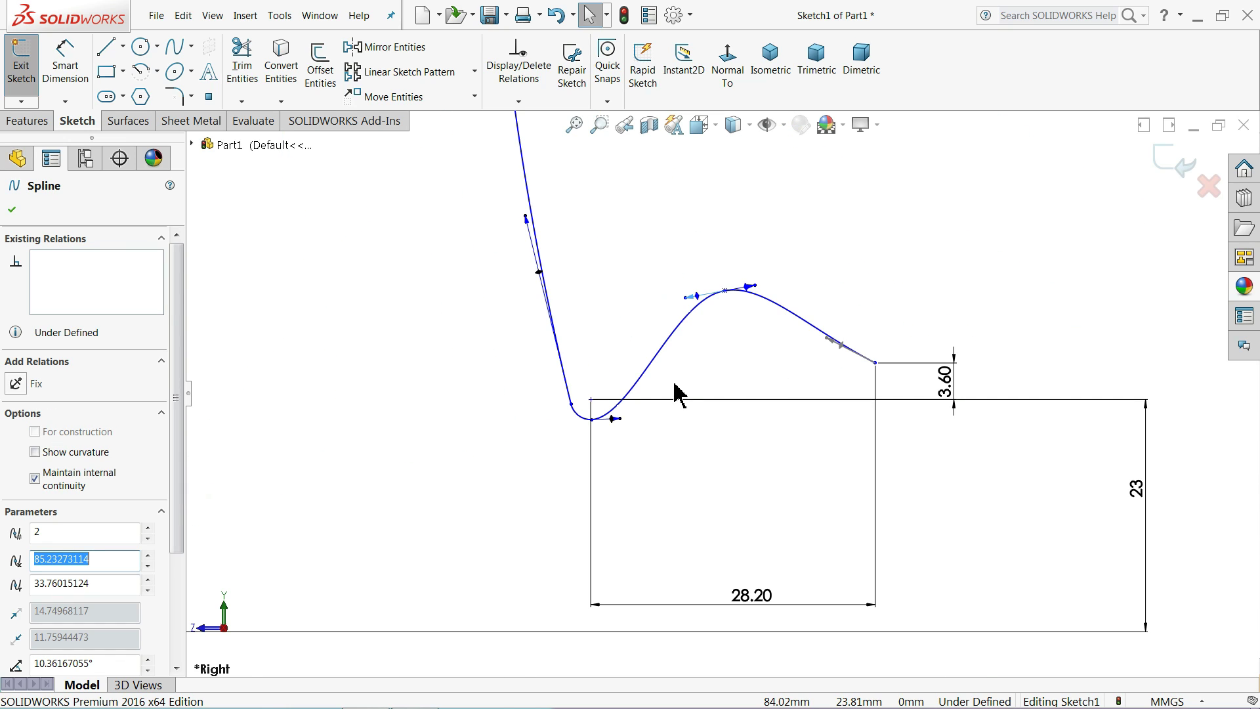
scroll(682, 394, up, 4)
click(729, 279)
mouse_move(720, 256)
mouse_down()
mouse_move(714, 432)
mouse_move(749, 412)
mouse_up()
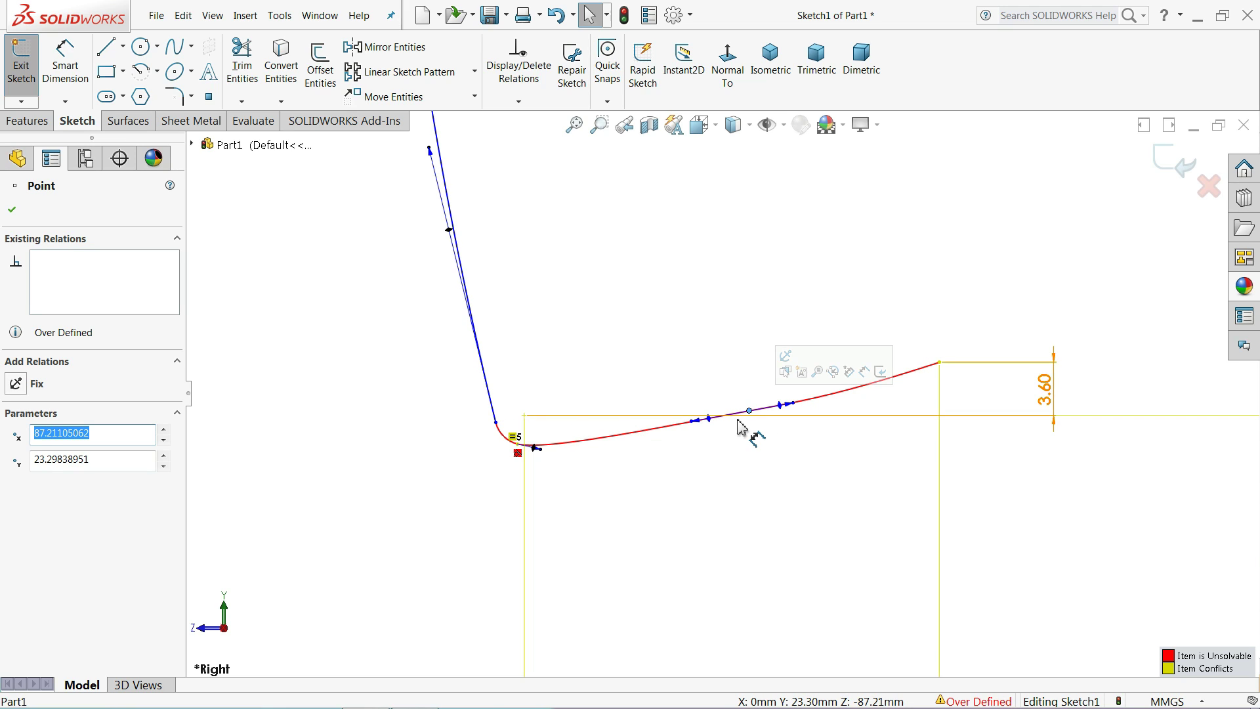
Step: Undo the last two changes to the brim spline's shape
scroll(754, 415, down, 2)
key(Escape)
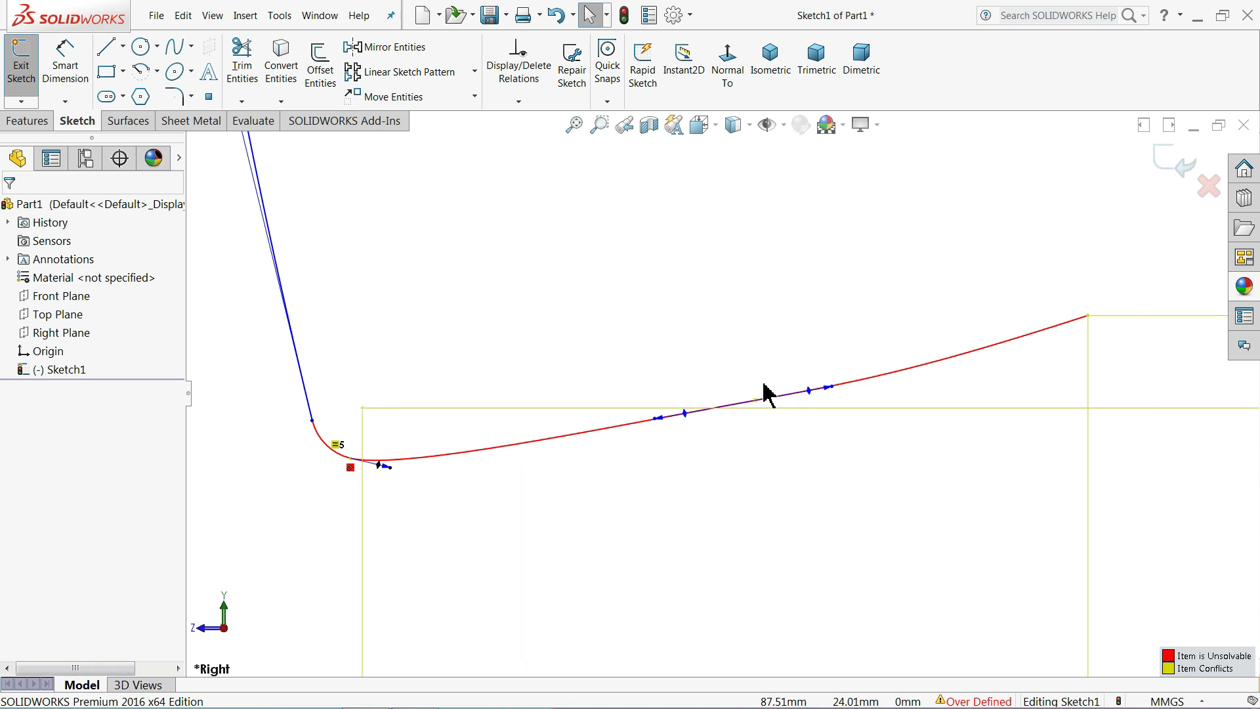
click(562, 16)
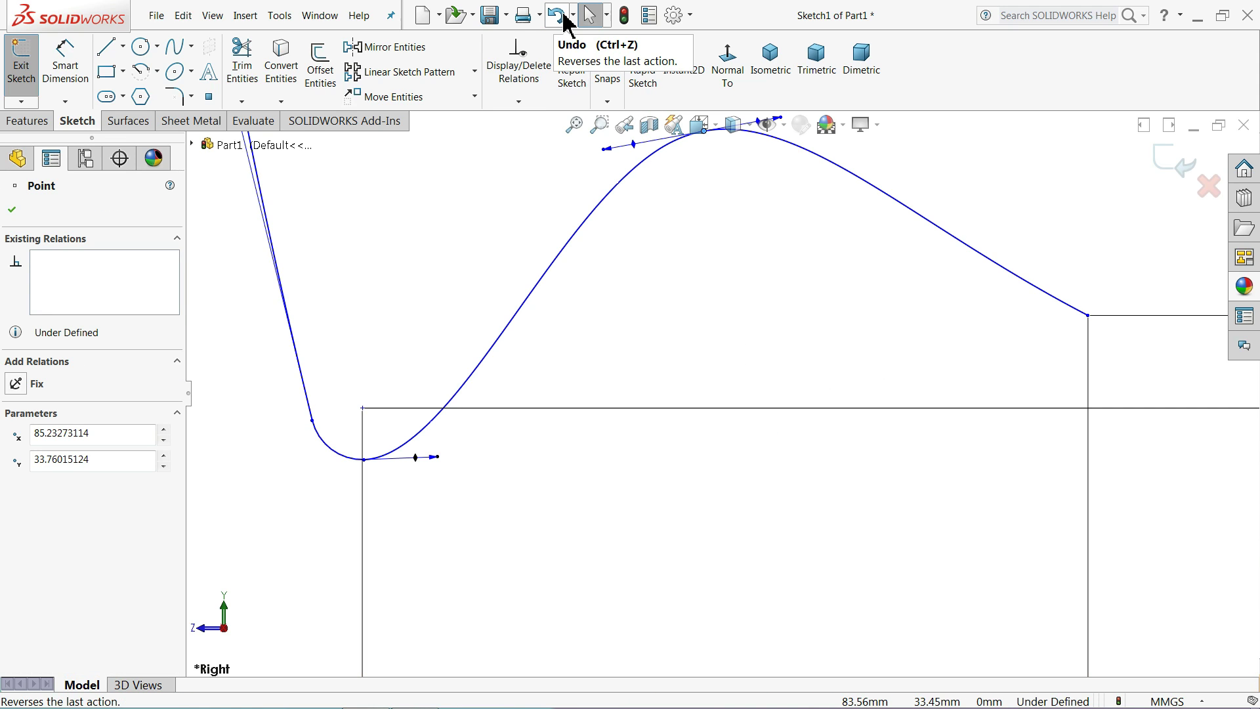
click(562, 16)
Step: Move the brim spline's middle point slightly down and toward the fillet for a gentle upward sweep
scroll(681, 403, up, 3)
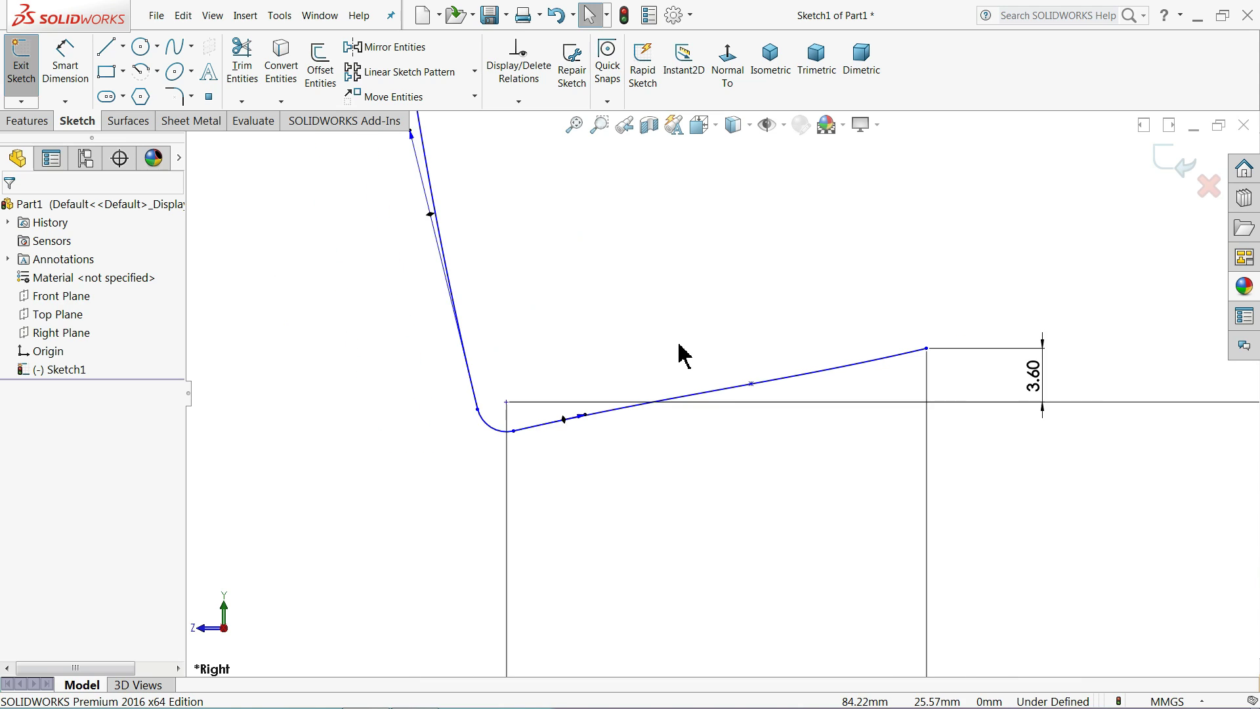
drag(753, 388, 728, 402)
click(684, 357)
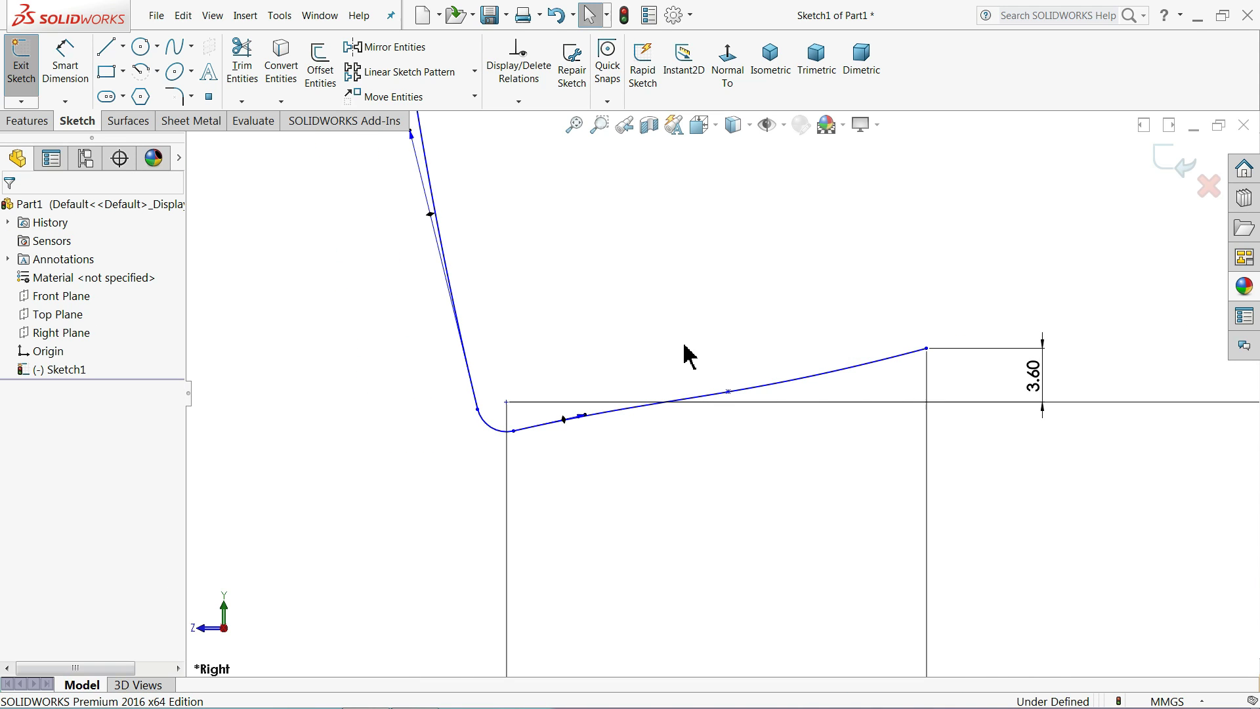
Step: Select the lower fillet arc together with the brim spline and check the relations between them
scroll(602, 423, down, 3)
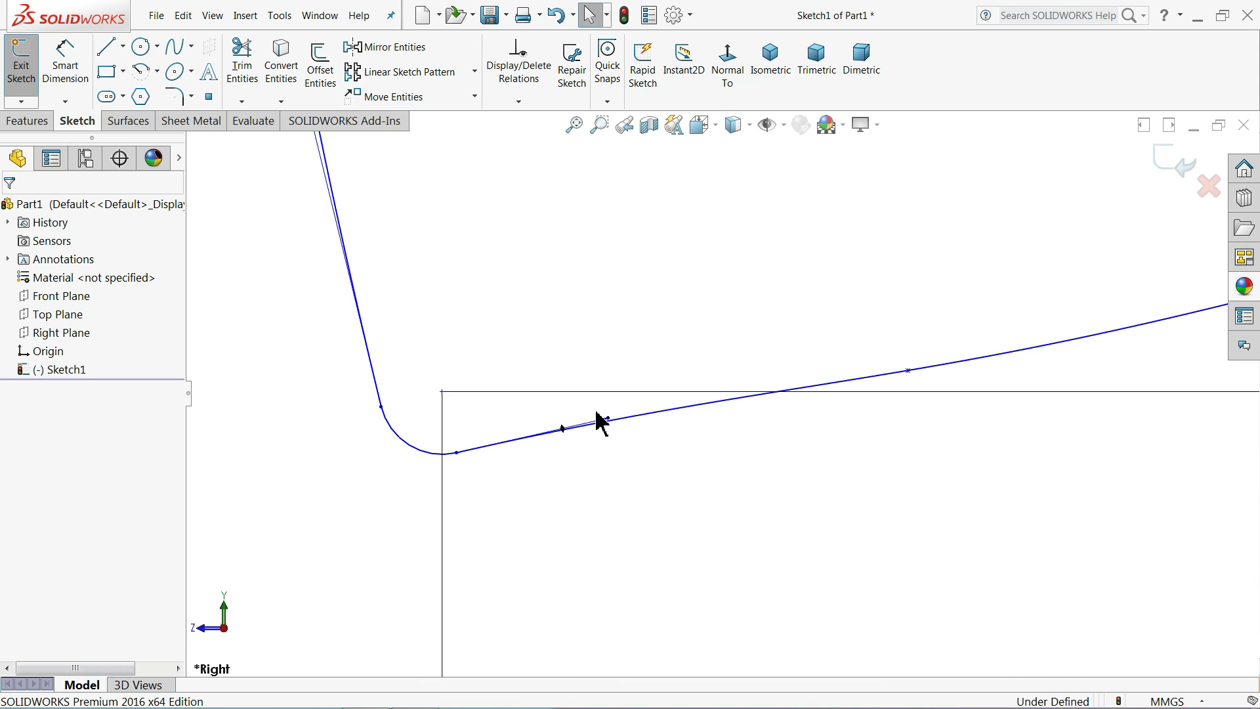
click(457, 453)
right_click(469, 436)
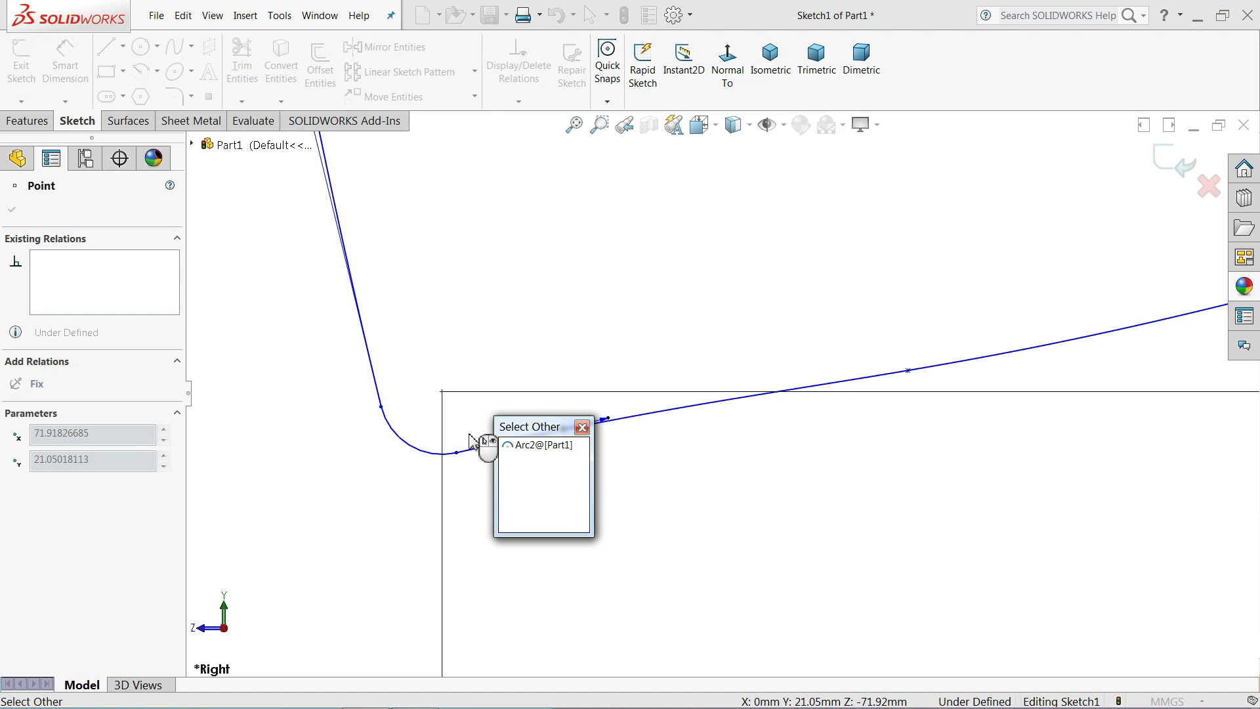
key(Escape)
scroll(590, 501, down, 3)
drag(637, 463, 599, 501)
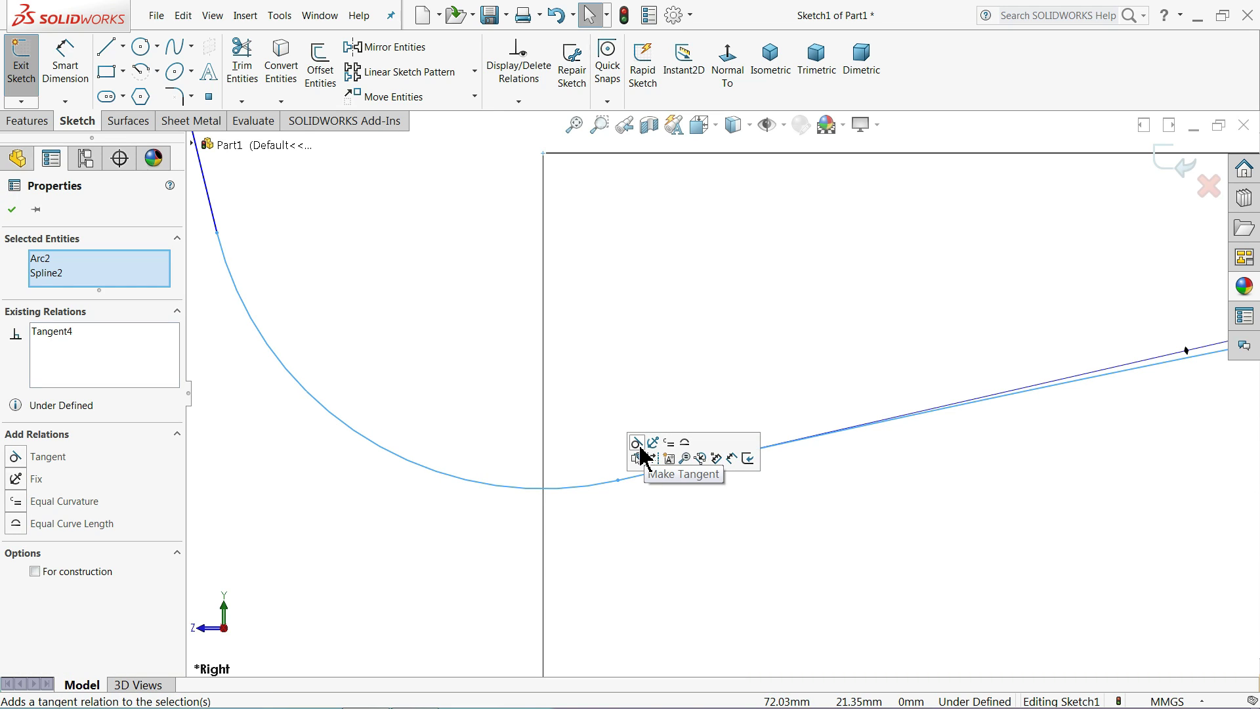
click(12, 211)
Step: Fully define all entities in the profile sketch with calculated relations and dimensions, and exit the sketch
scroll(489, 387, up, 5)
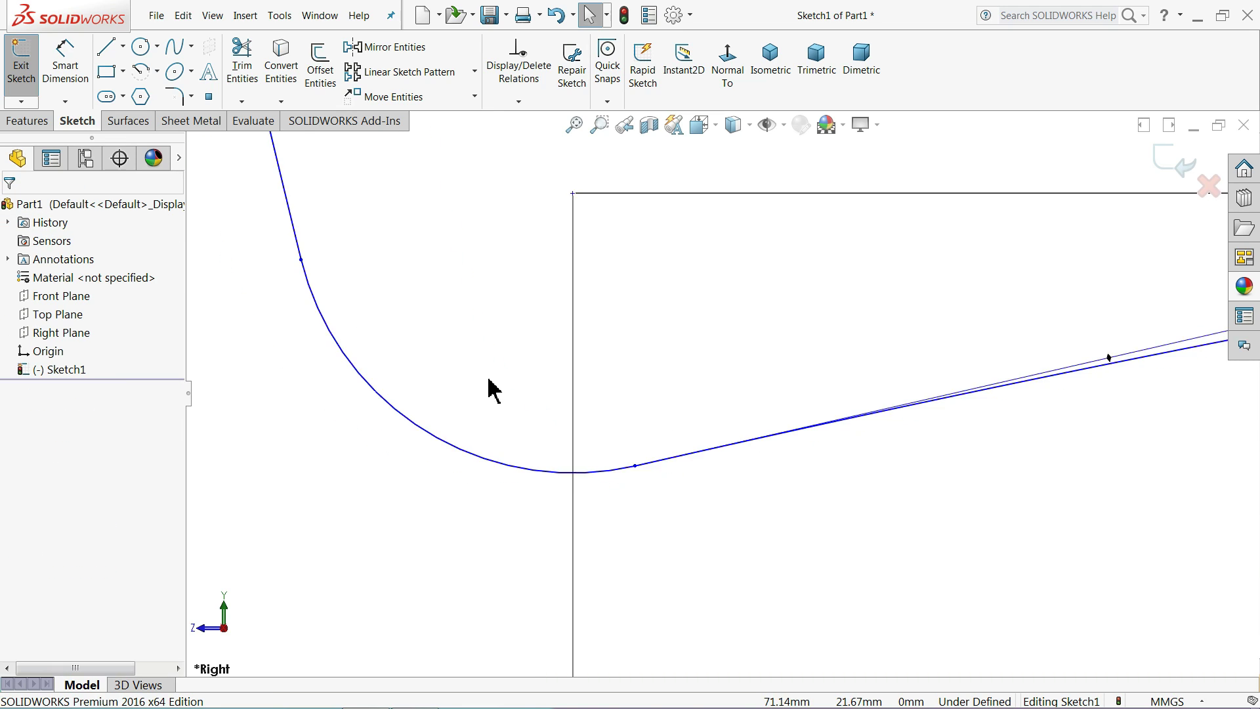
scroll(535, 394, up, 2)
scroll(686, 407, up, 2)
scroll(794, 338, up, 3)
scroll(703, 288, up, 4)
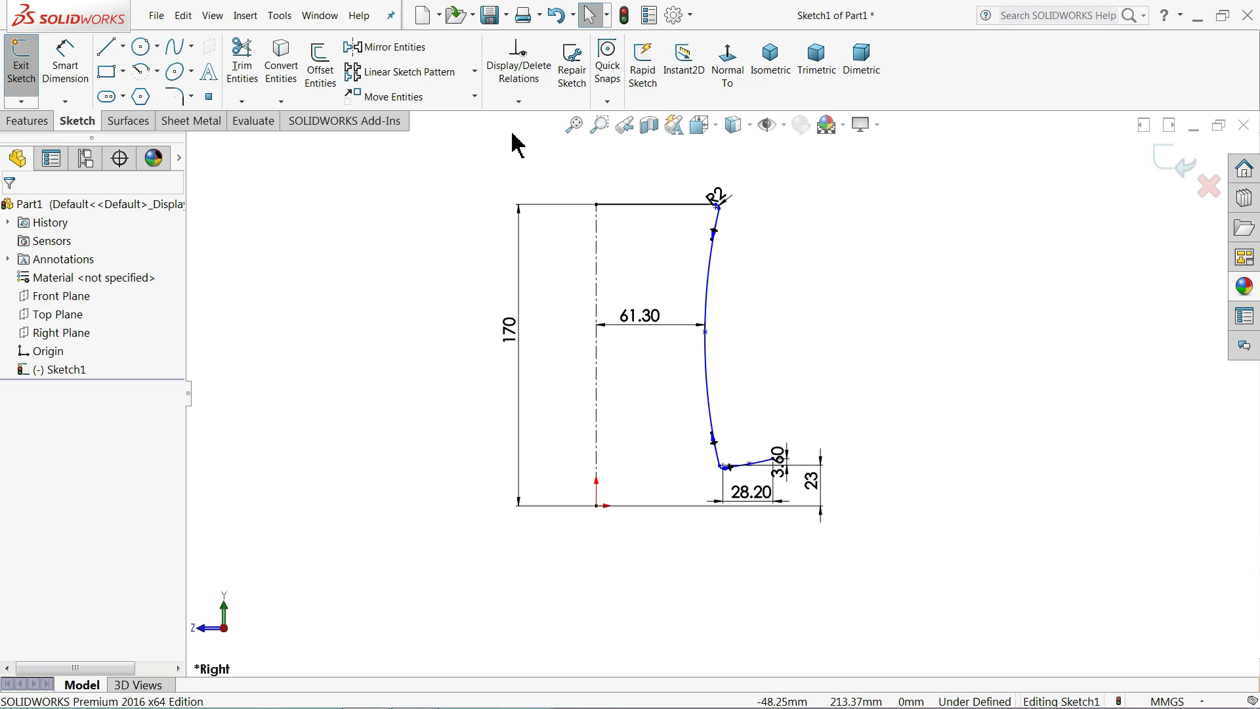
click(519, 102)
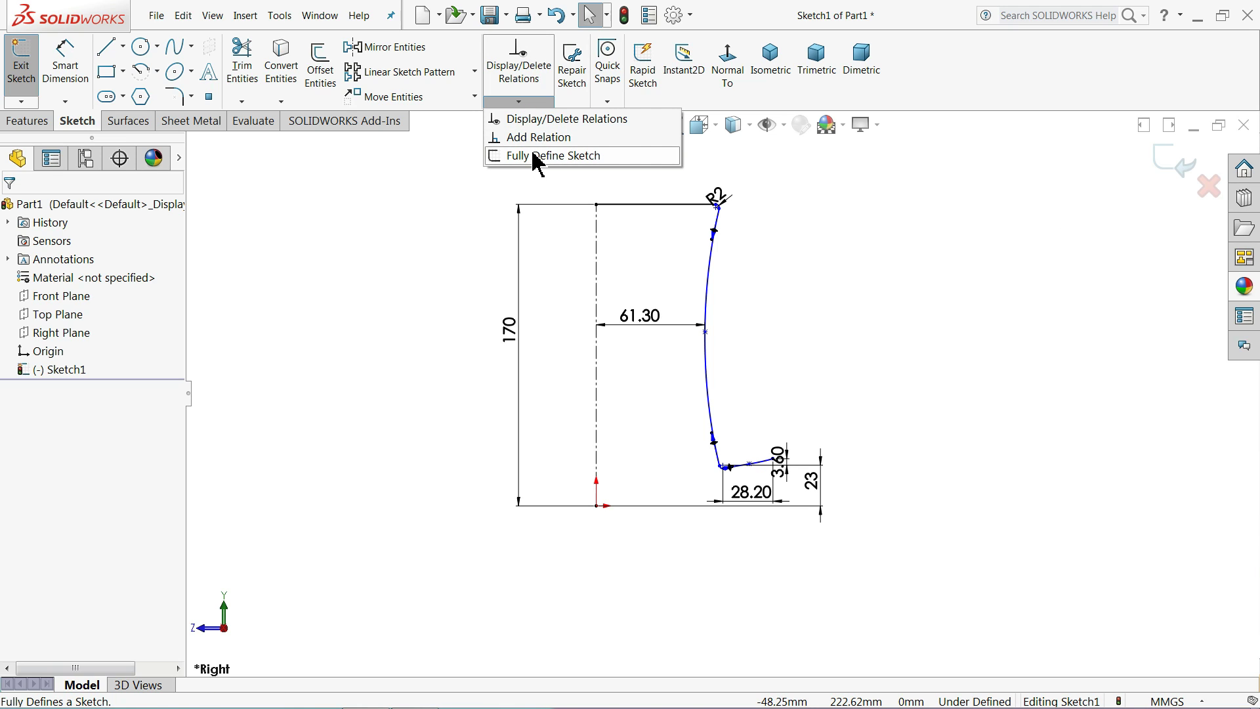
click(537, 158)
click(78, 304)
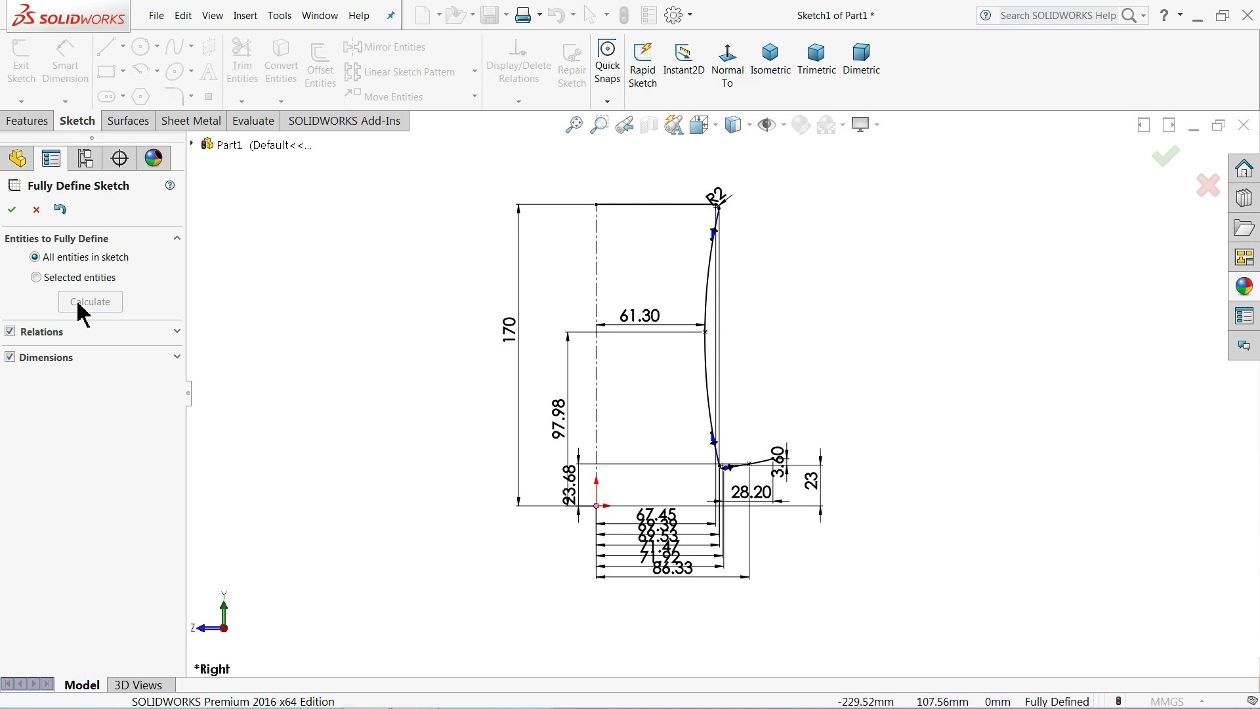
click(13, 207)
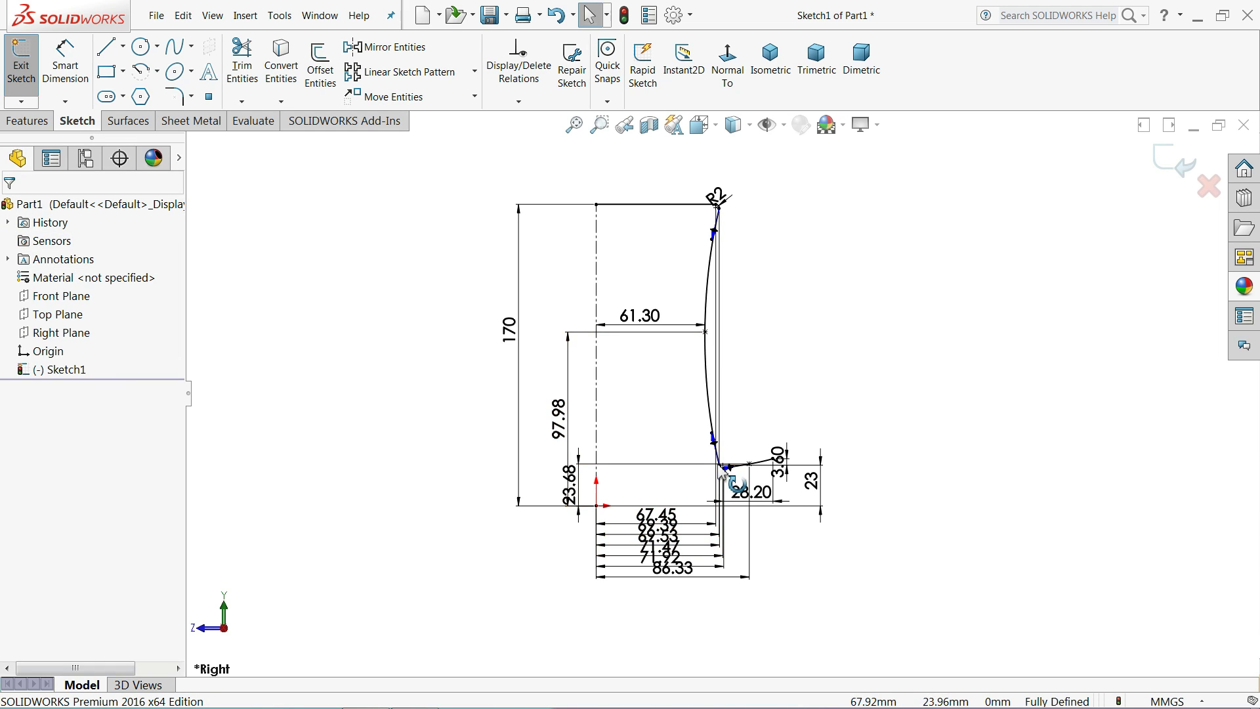
click(1164, 162)
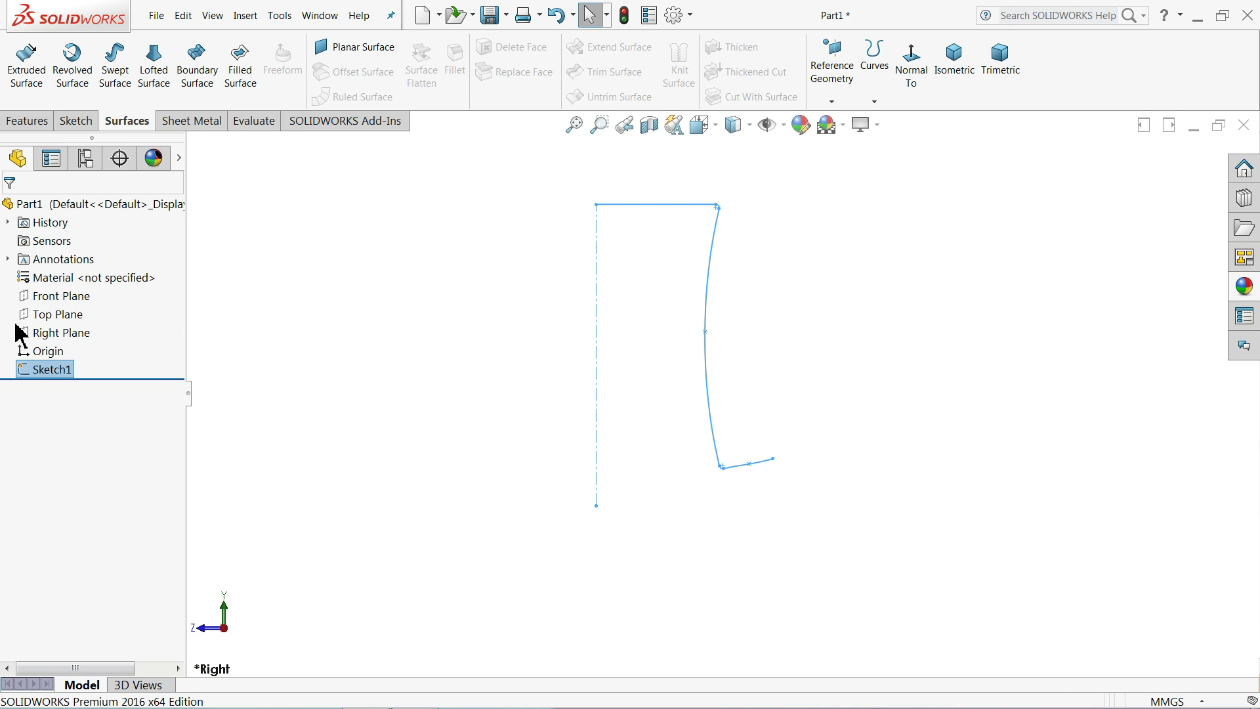
Step: Start a new sketch on the Front Plane, viewed normal to the plane
click(48, 298)
click(51, 278)
click(729, 73)
click(329, 302)
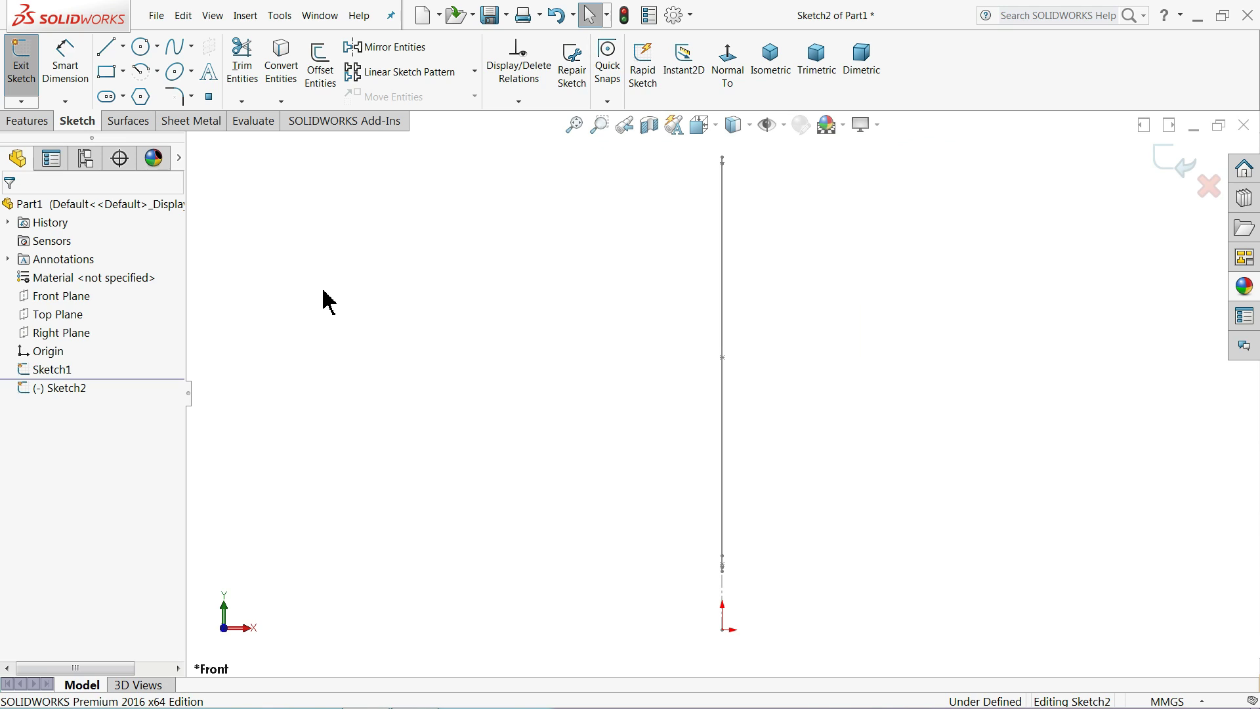
Step: Sketch a vertical centerline about 176 mm long upward from the origin
click(123, 47)
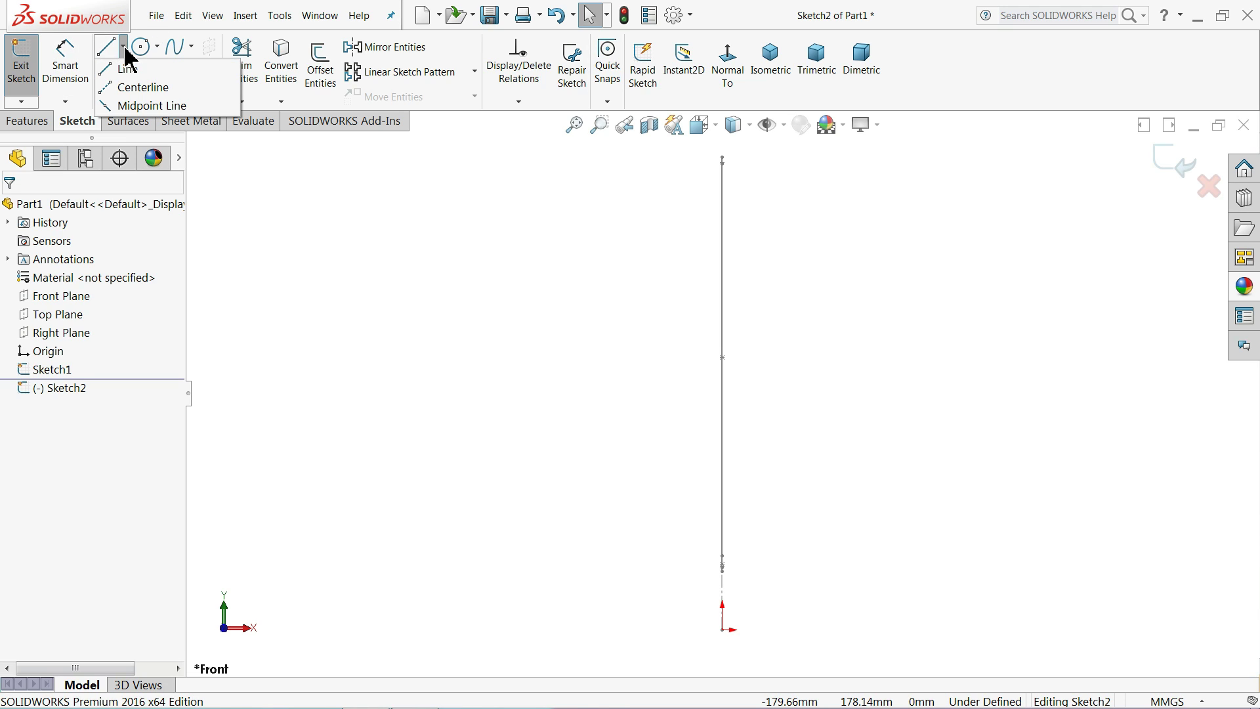
click(140, 86)
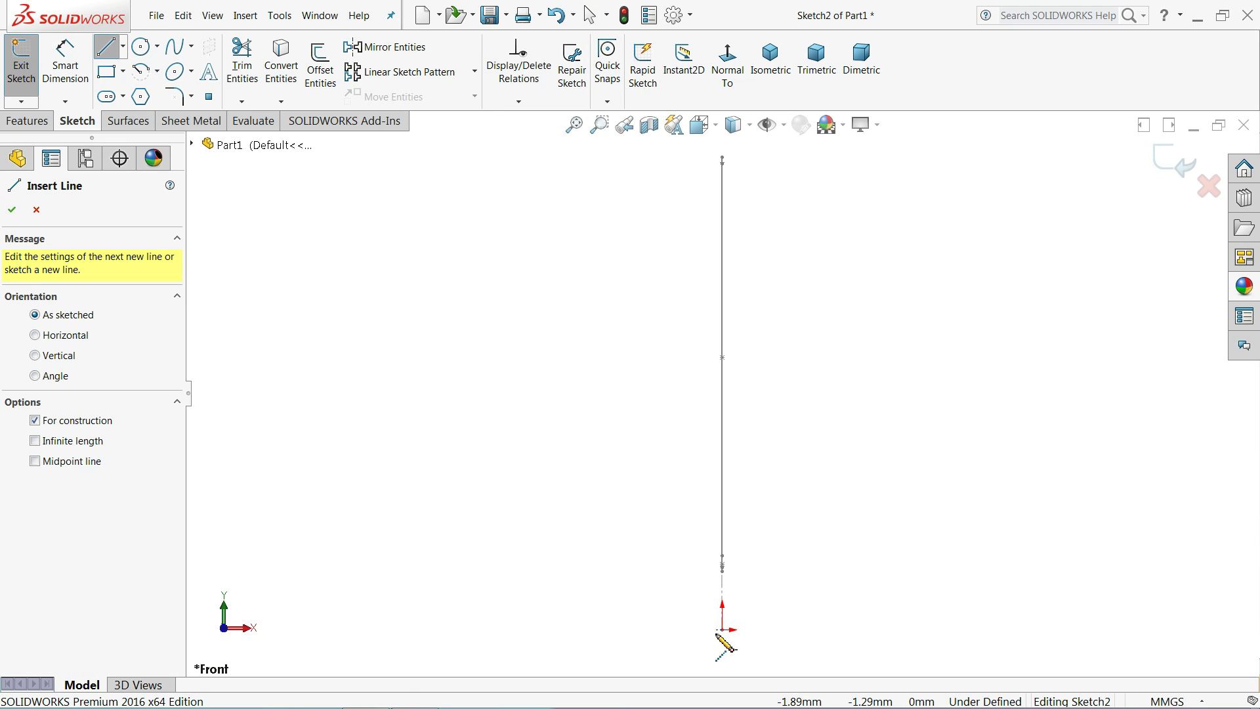
click(723, 629)
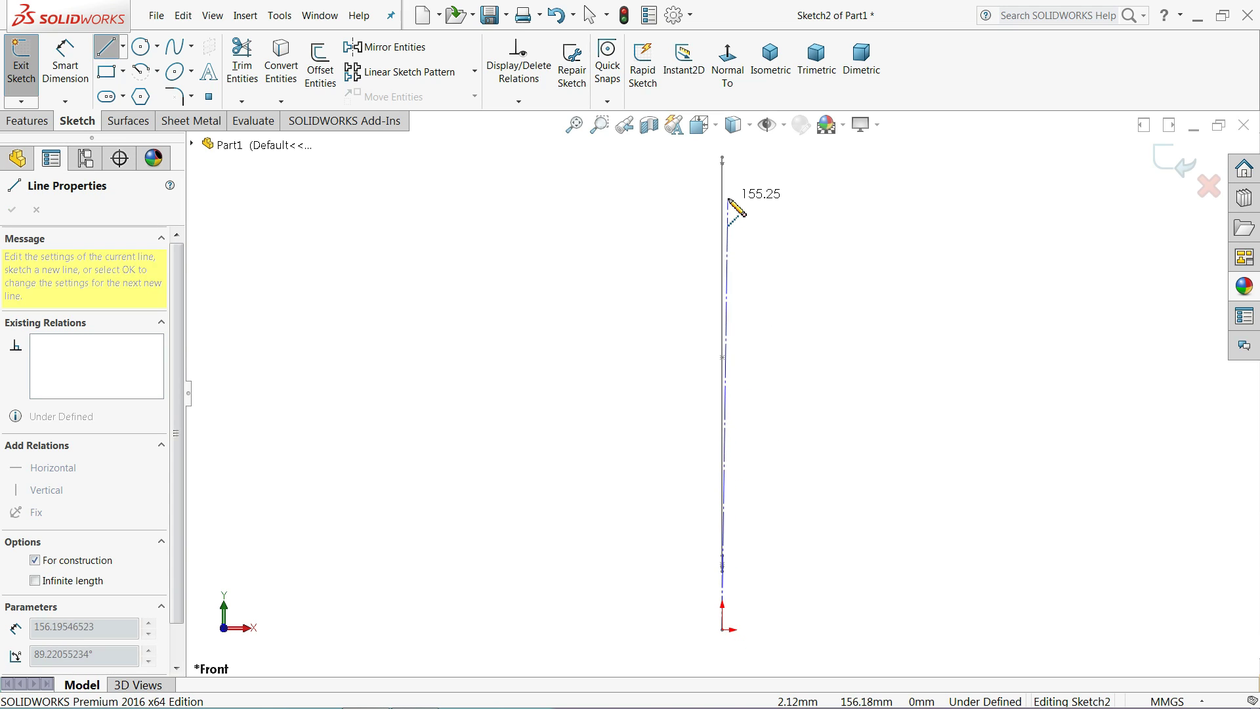
click(722, 140)
right_click(753, 185)
click(805, 197)
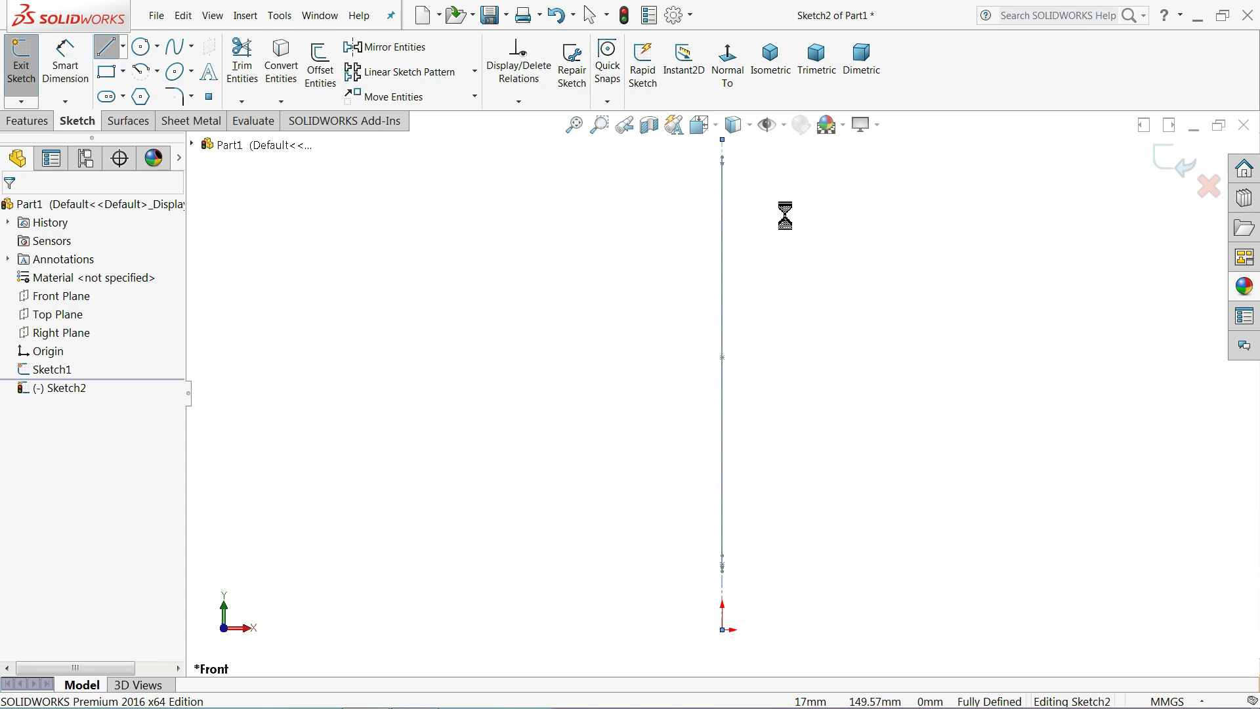
Step: Dimension the vertical centerline's length as 170 mm
click(62, 69)
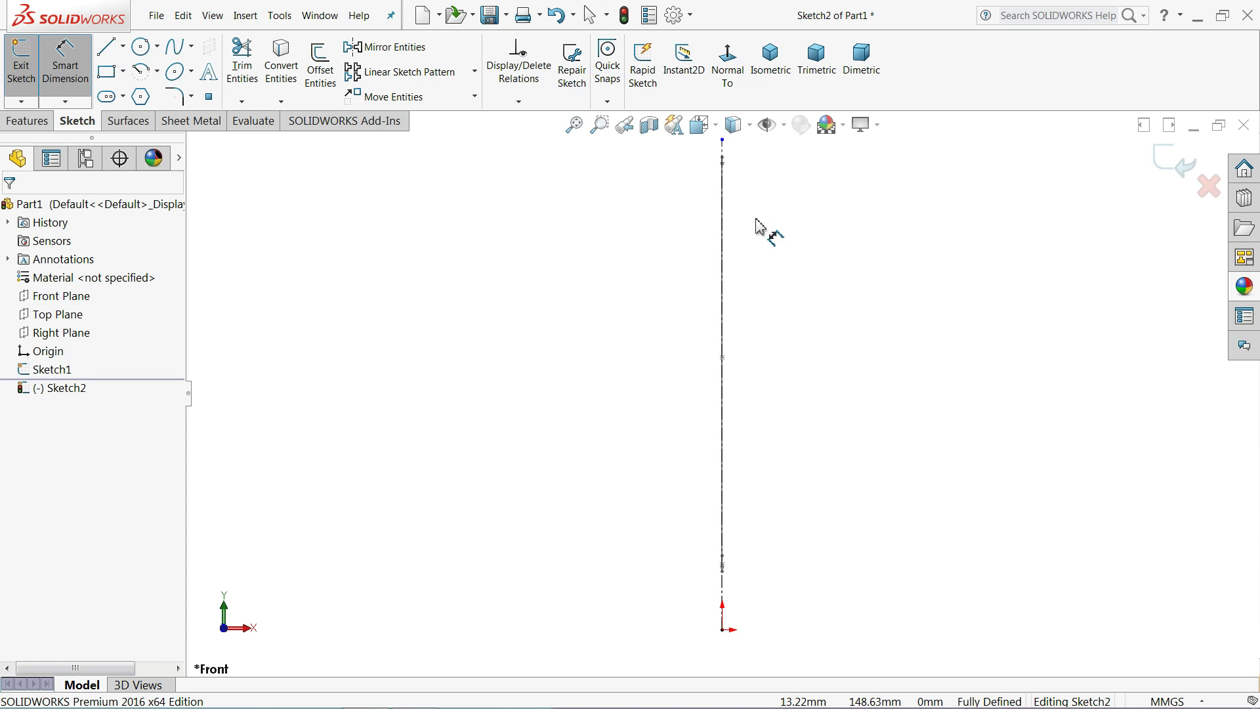
click(722, 224)
click(815, 331)
text(1)
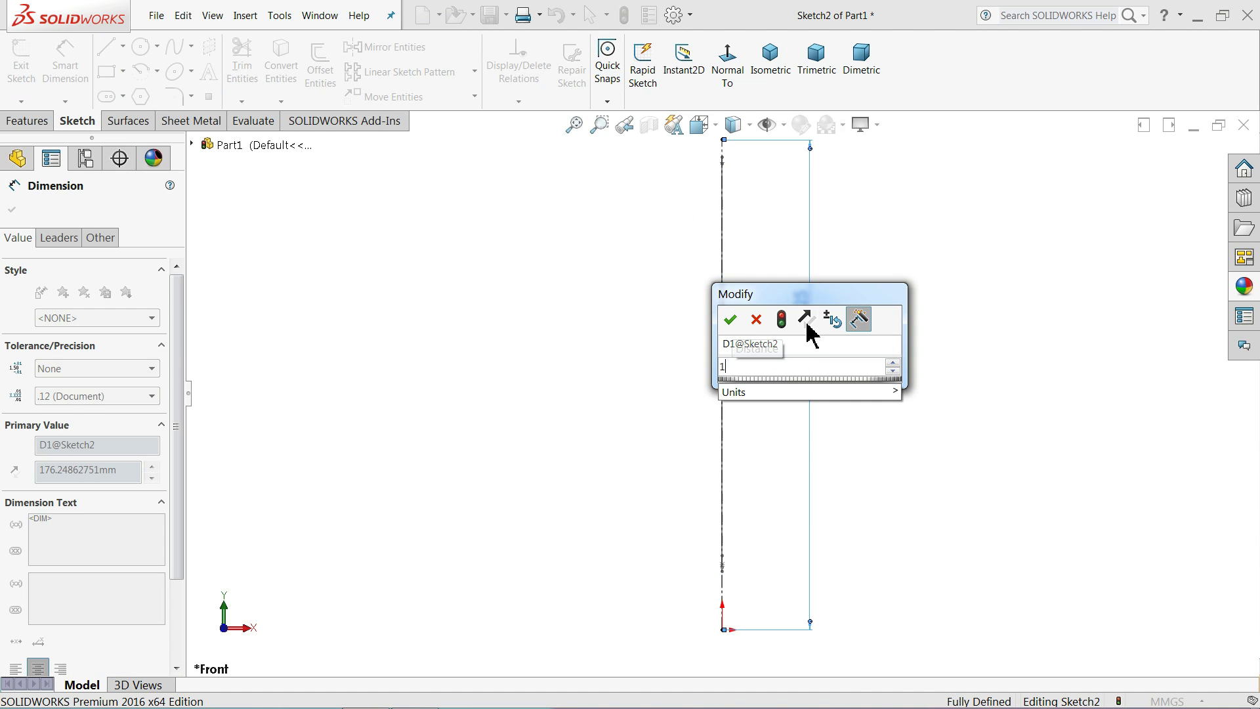
key(Return)
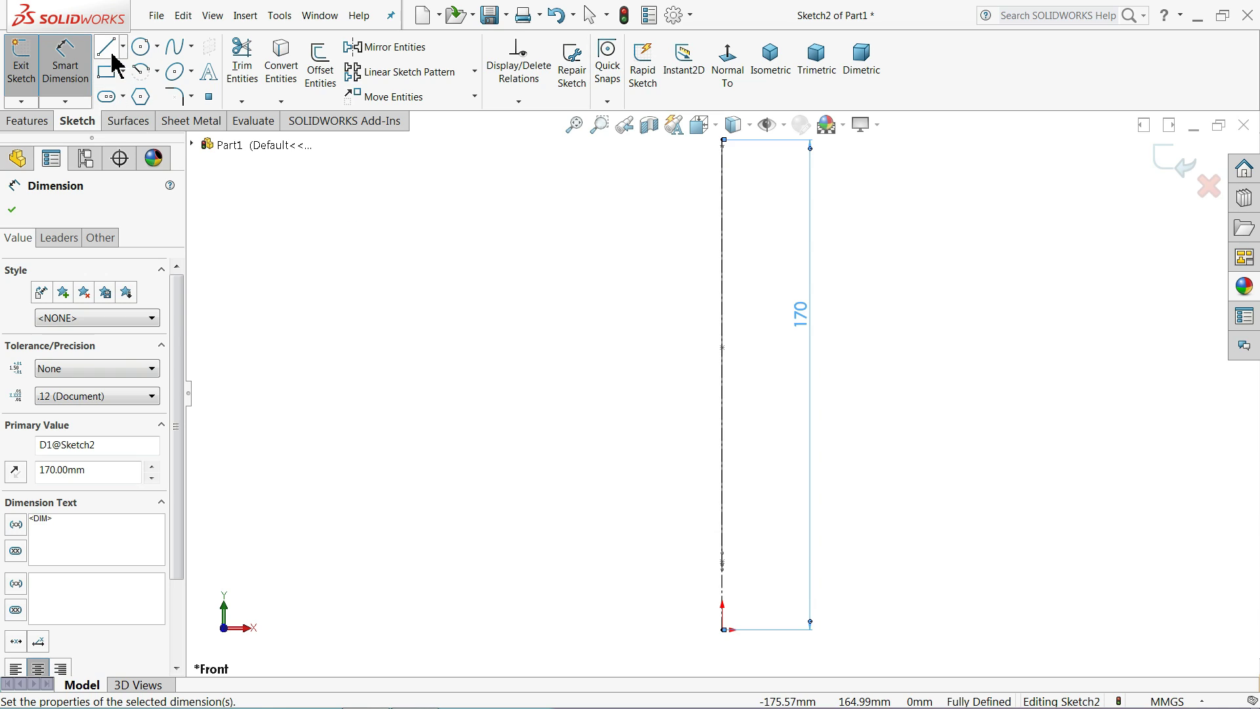
Step: Sketch a horizontal line about 60 mm long leftward from the centerline's upper end
click(112, 55)
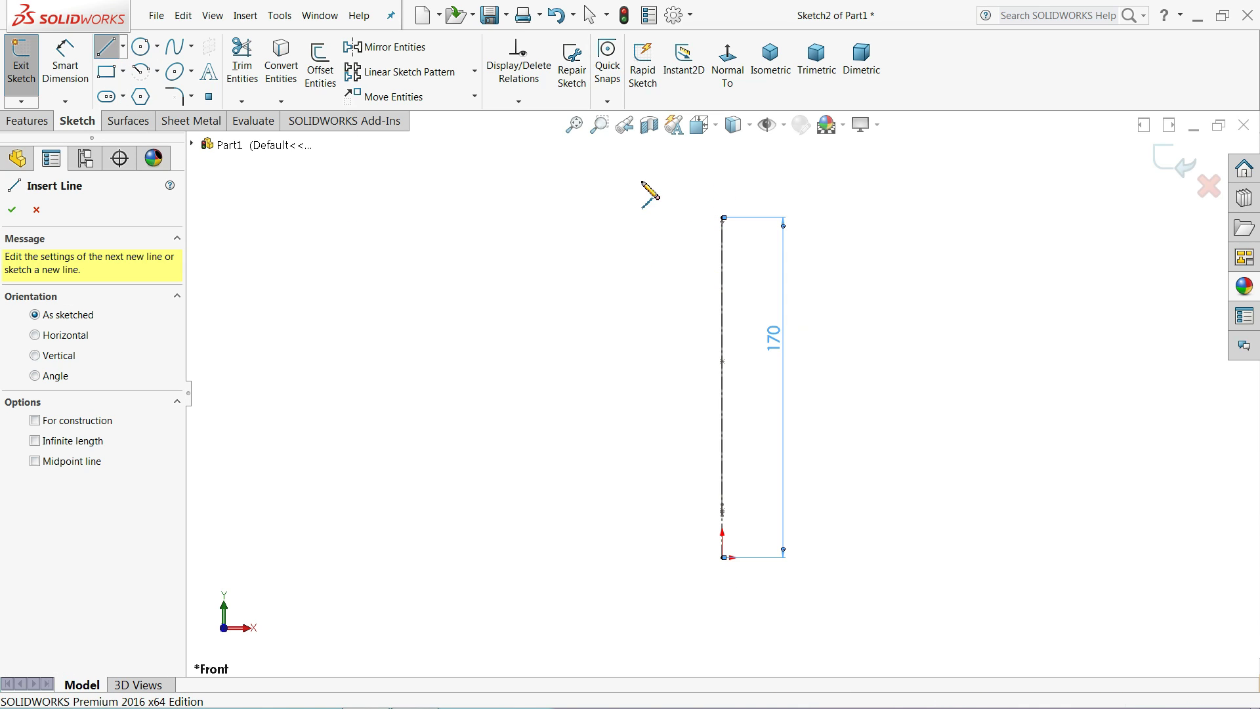
click(723, 217)
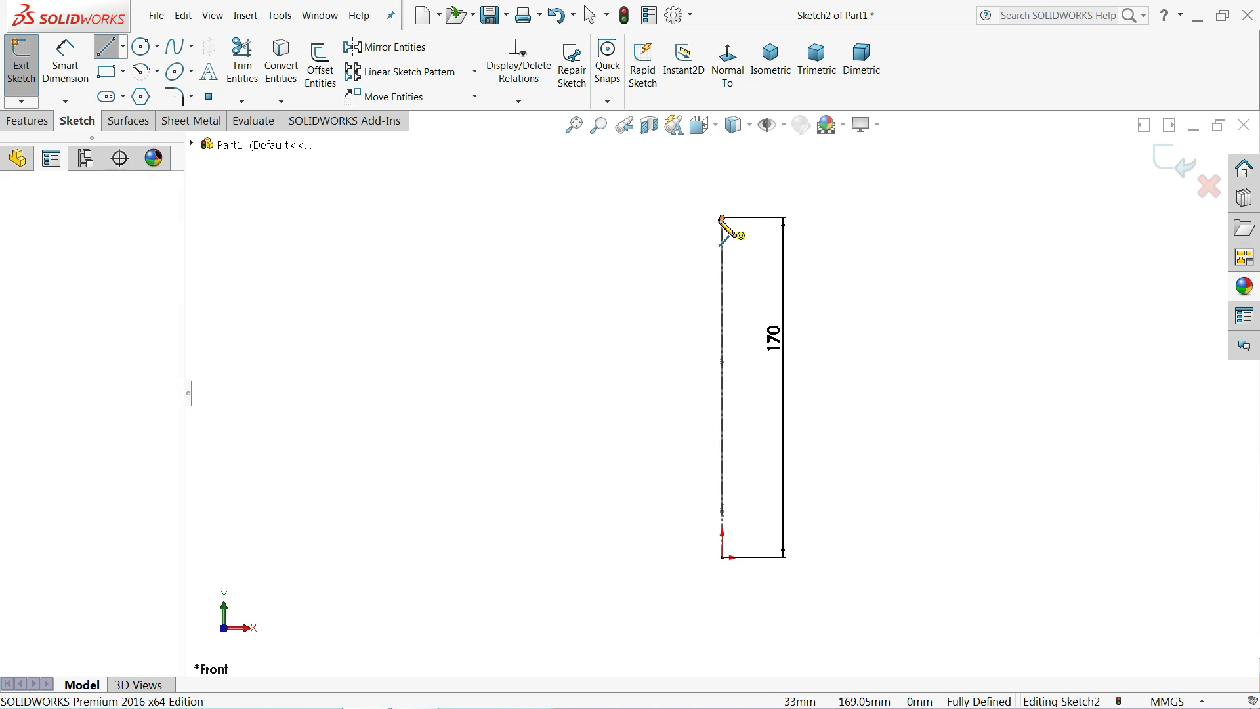
click(602, 217)
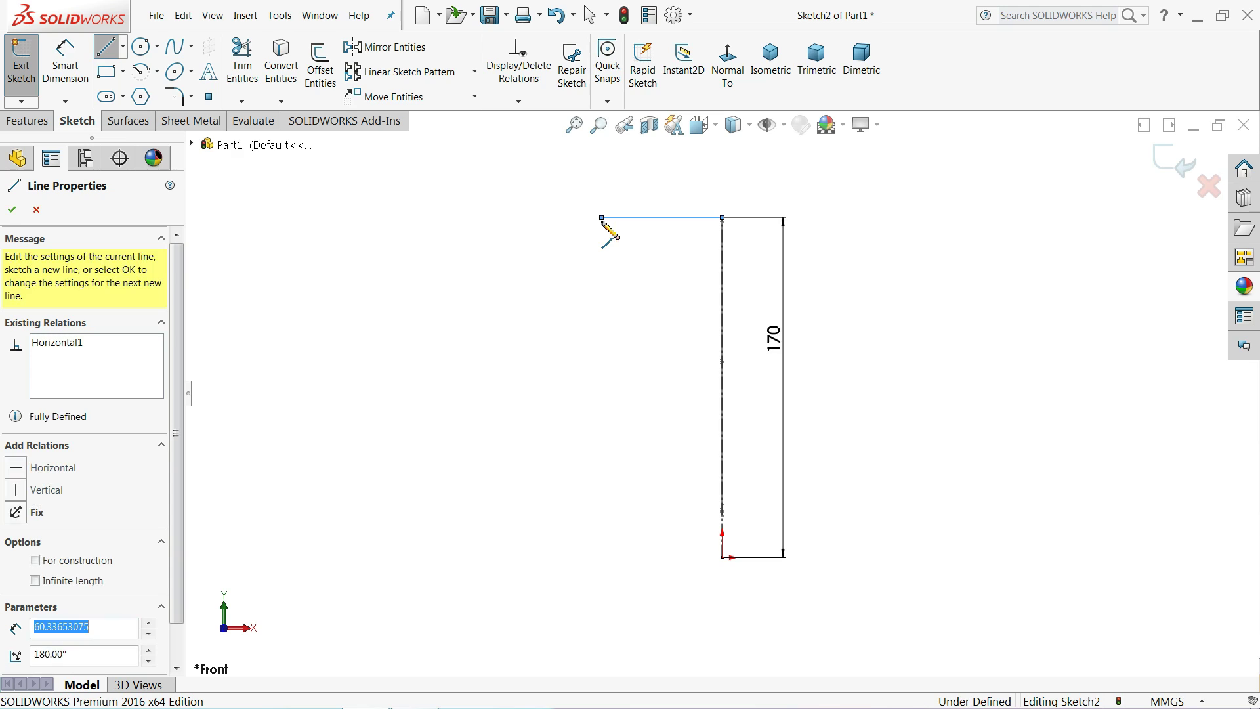
right_click(626, 348)
click(653, 356)
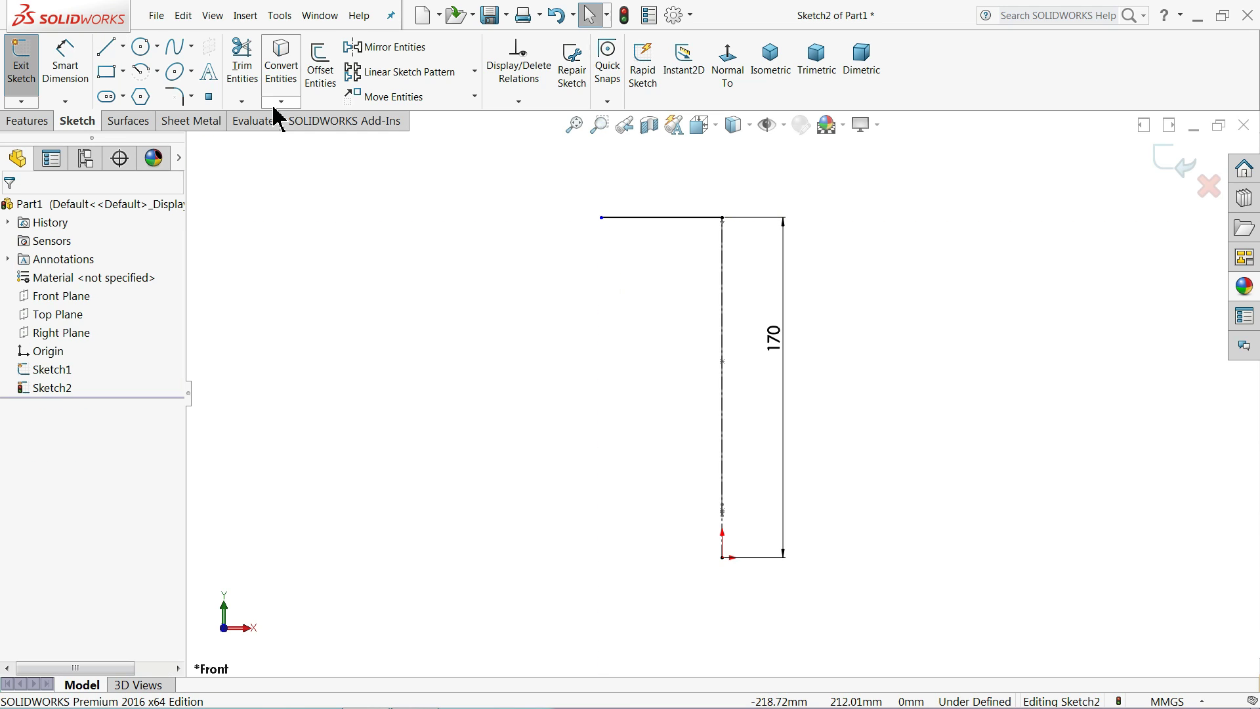
Step: Sketch a three-point spline down from the horizontal line's outer end, bowing inward at the middle and flaring outward at its lower end
click(175, 47)
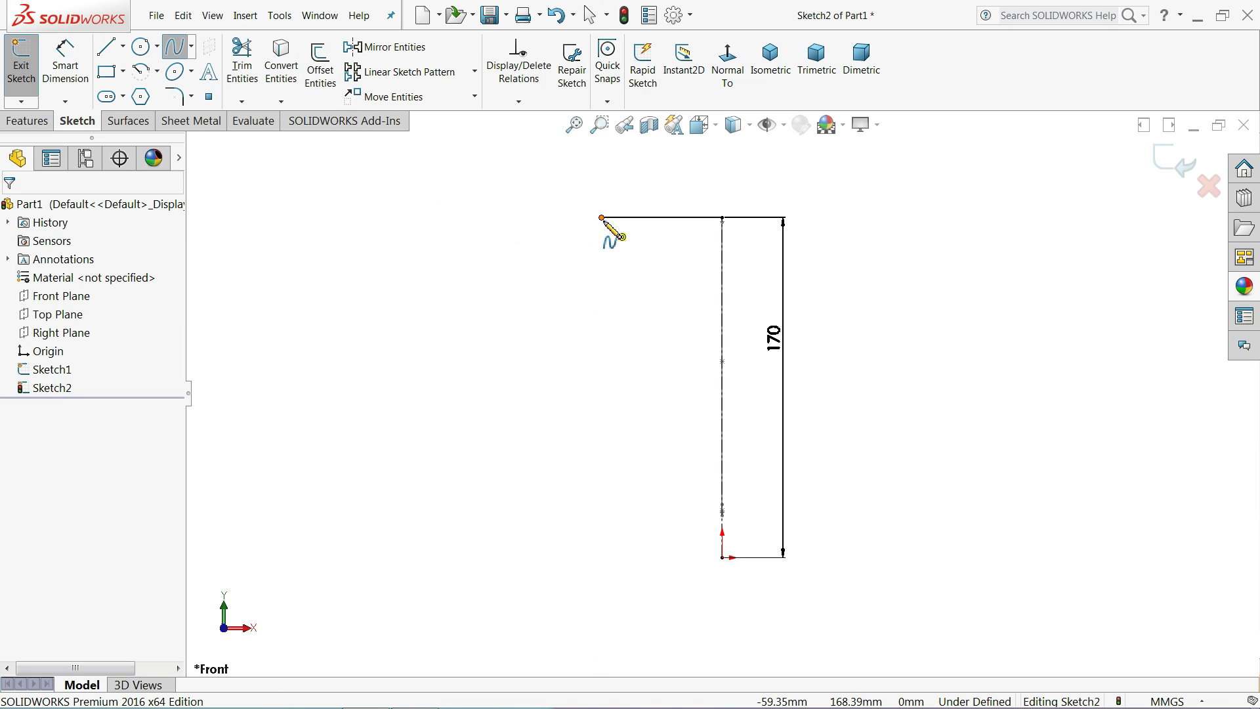
click(602, 217)
click(618, 368)
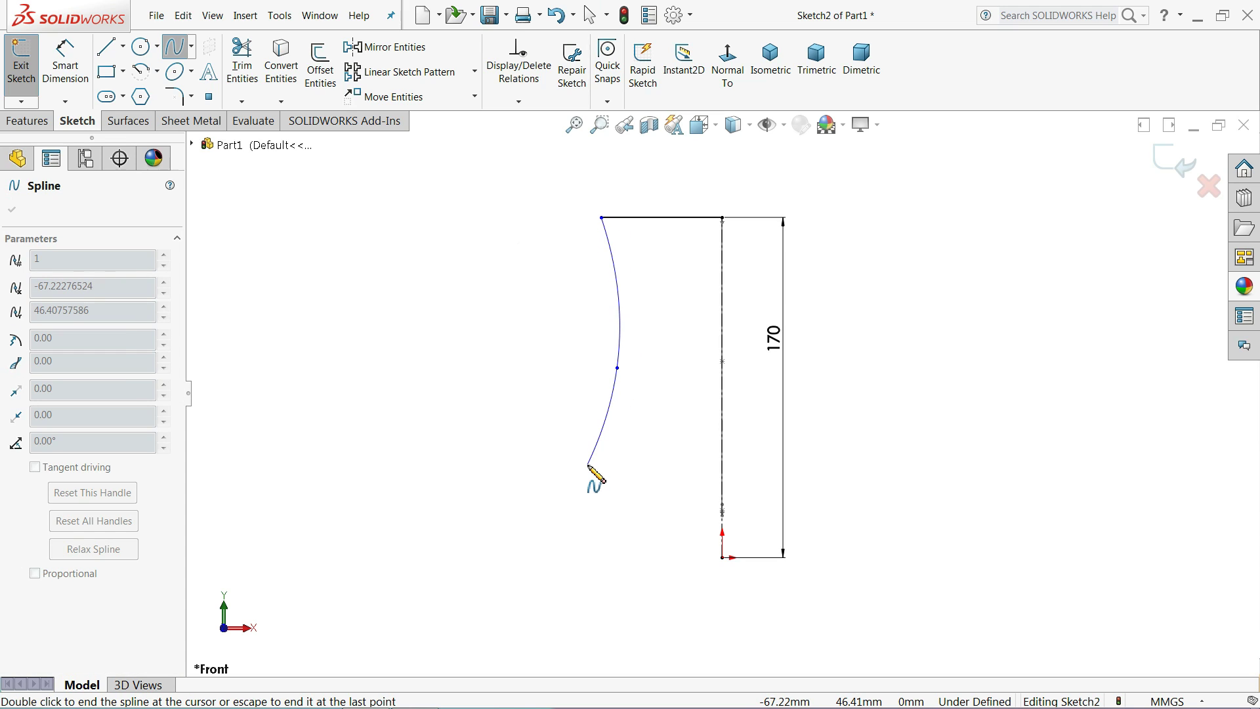
right_click(573, 479)
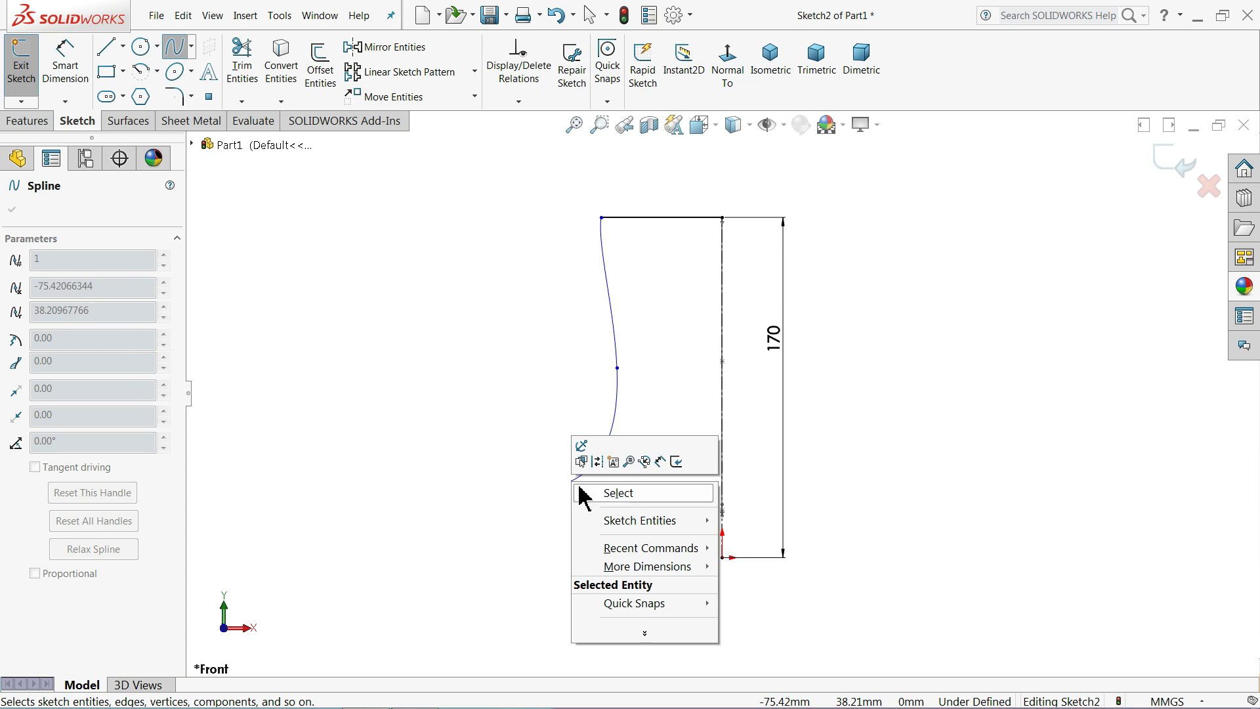
click(592, 494)
Step: Sketch a three-point spline outward from the first spline's lower end, arching gently and dropping about 15 mm
click(177, 47)
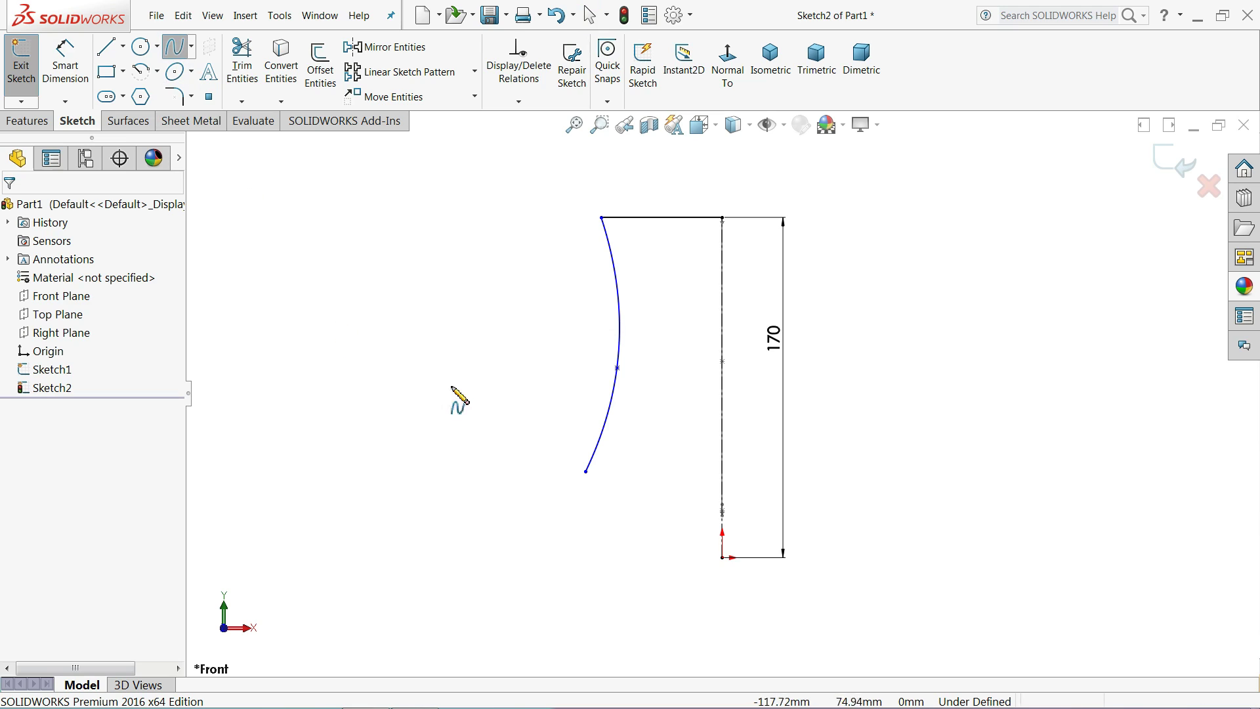
scroll(571, 515, down, 3)
click(619, 412)
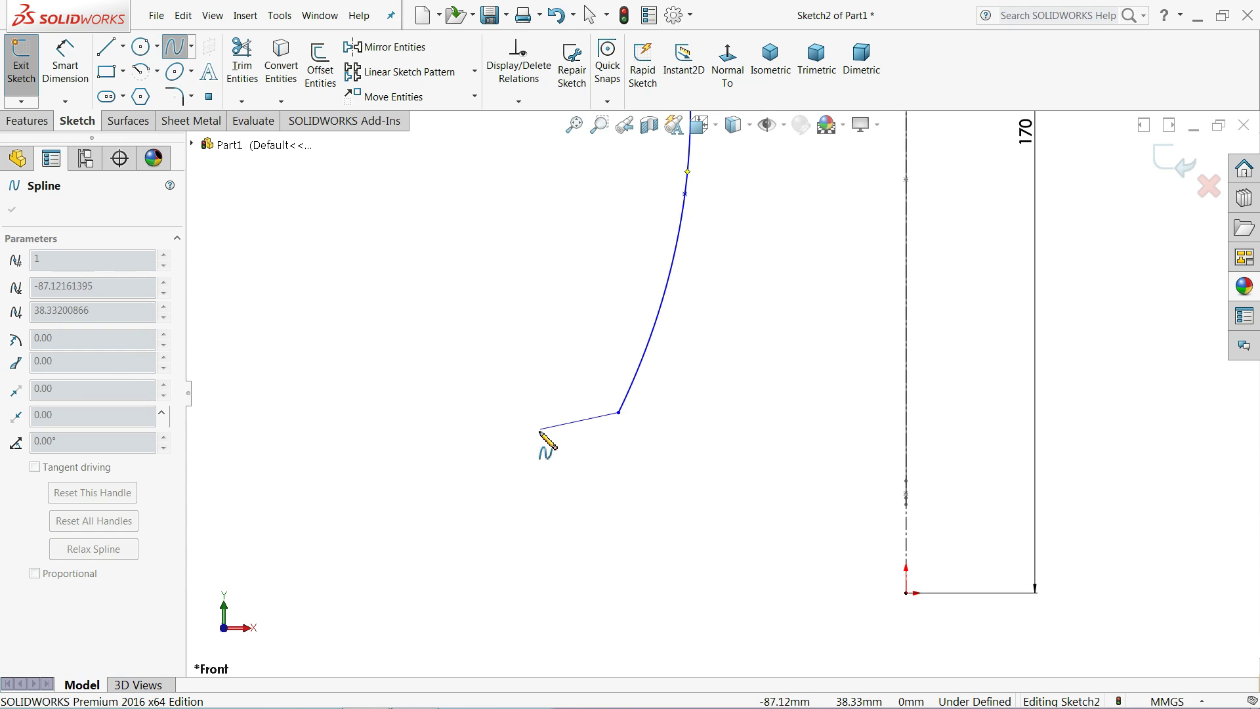
click(526, 439)
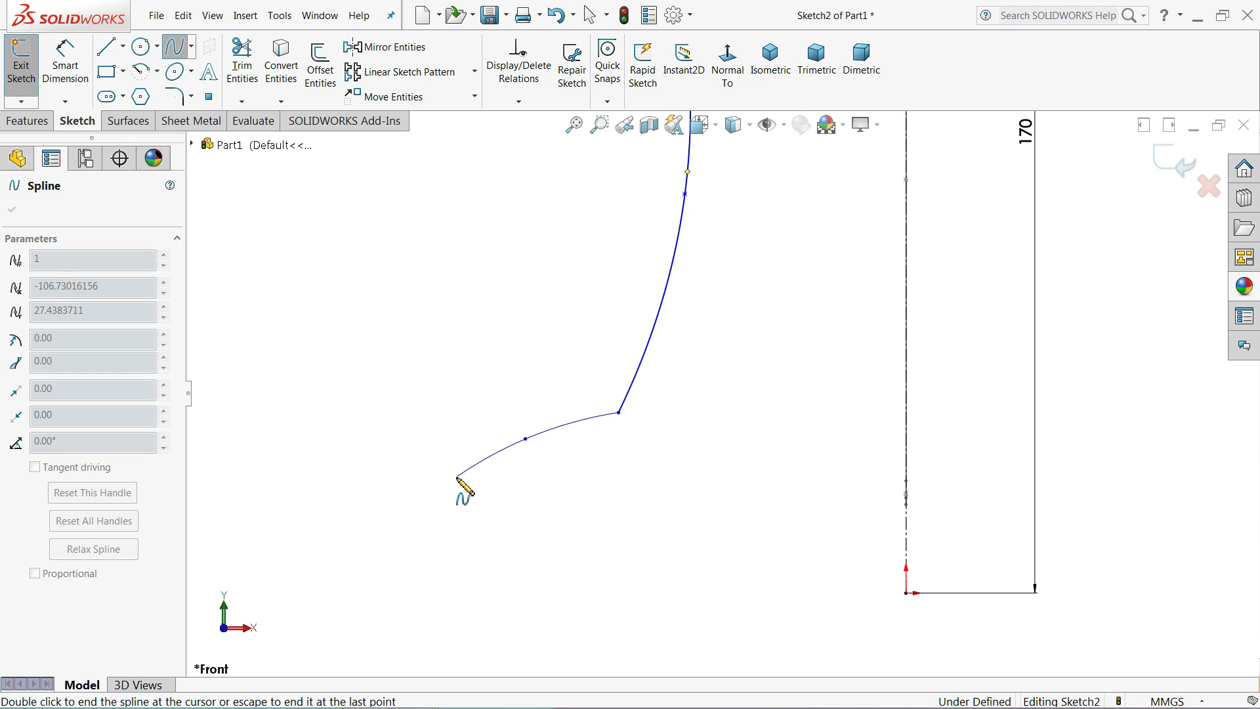
right_click(456, 426)
click(503, 436)
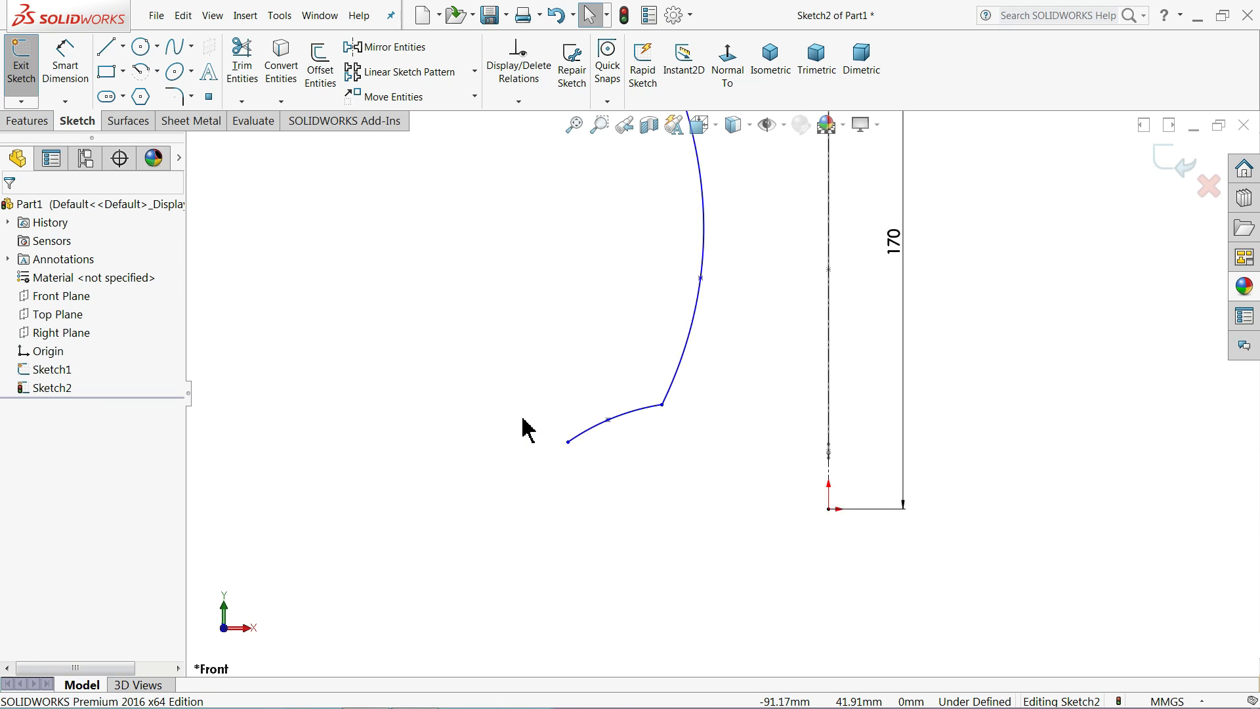
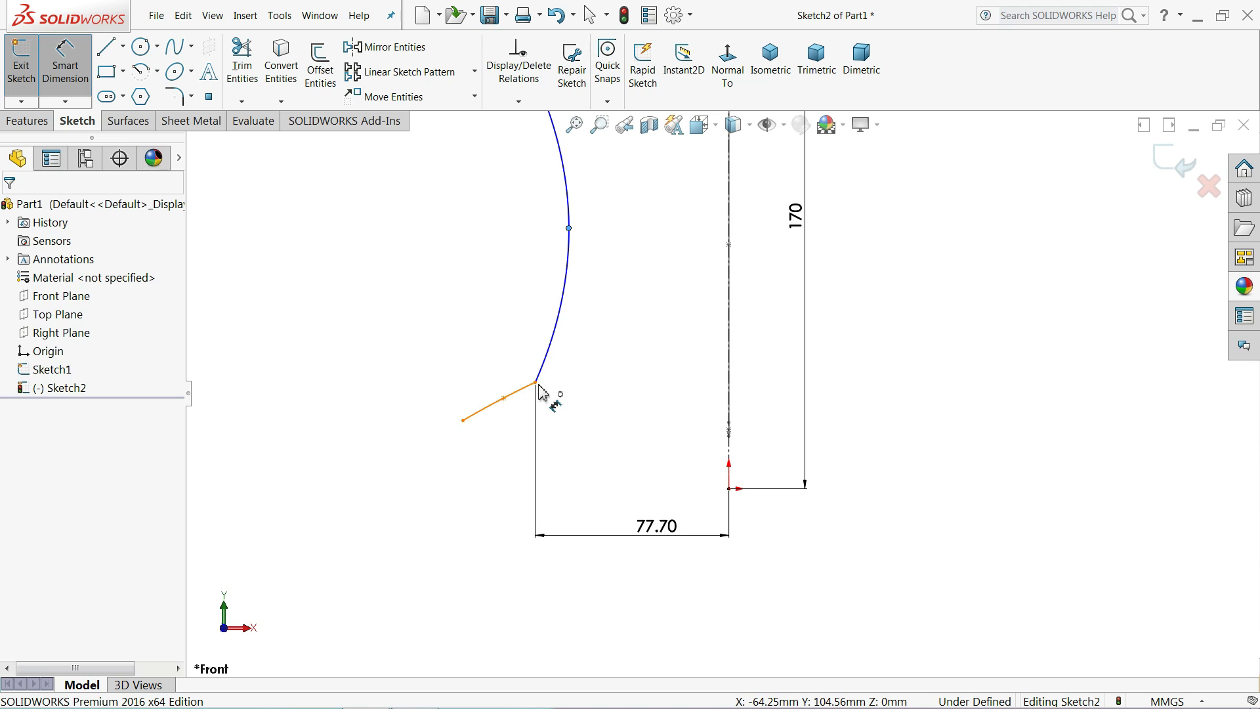
click(536, 383)
click(463, 420)
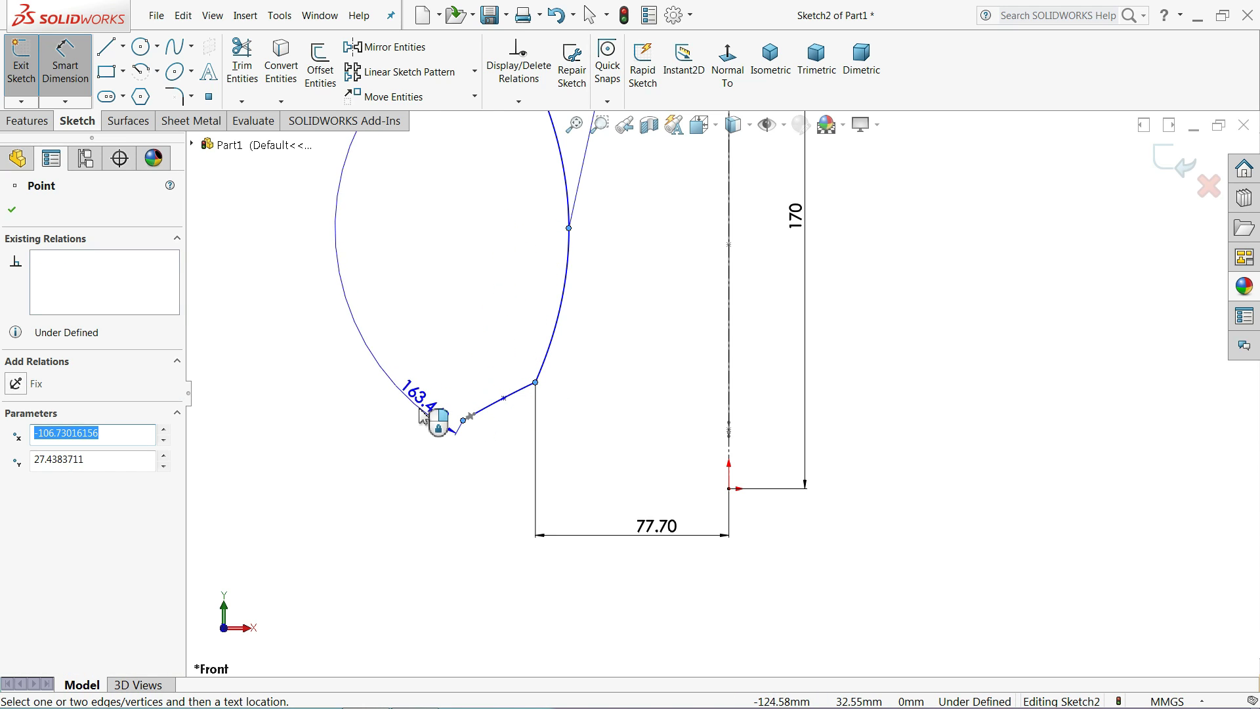
drag(421, 415, 438, 389)
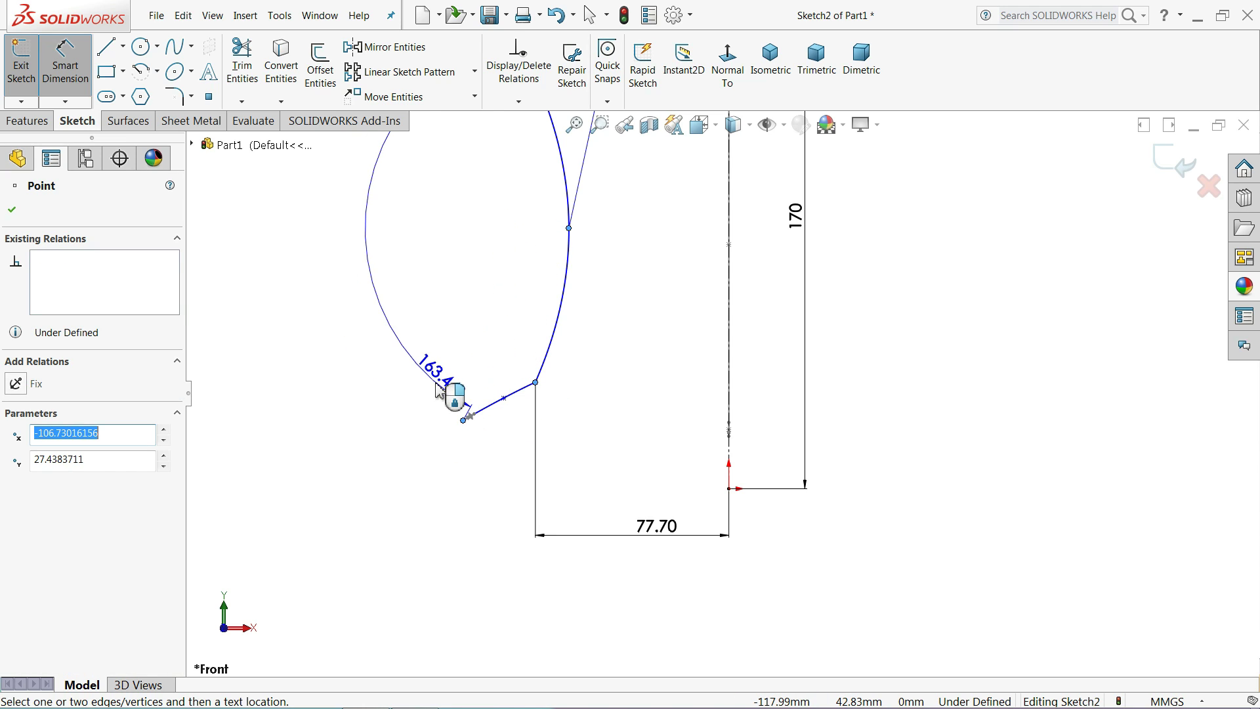
key(Escape)
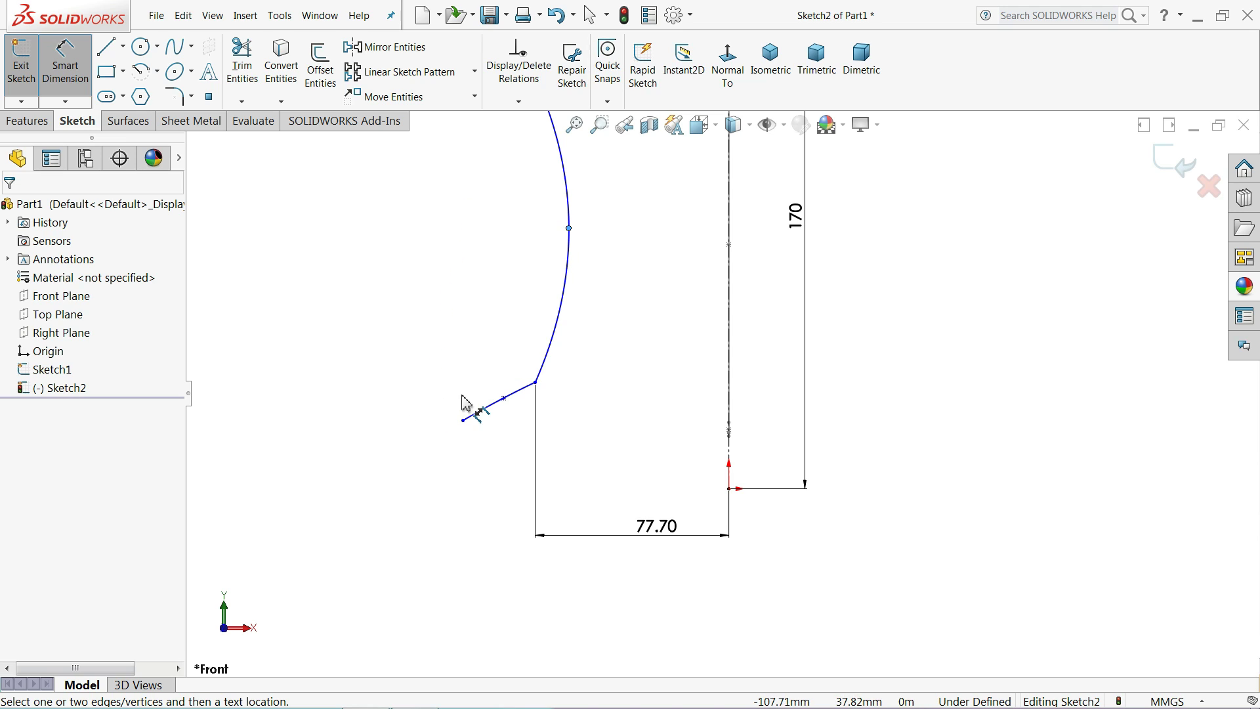
Step: Dimension the vertical distance between the two ends of the lower spline as 16.15 mm
click(536, 383)
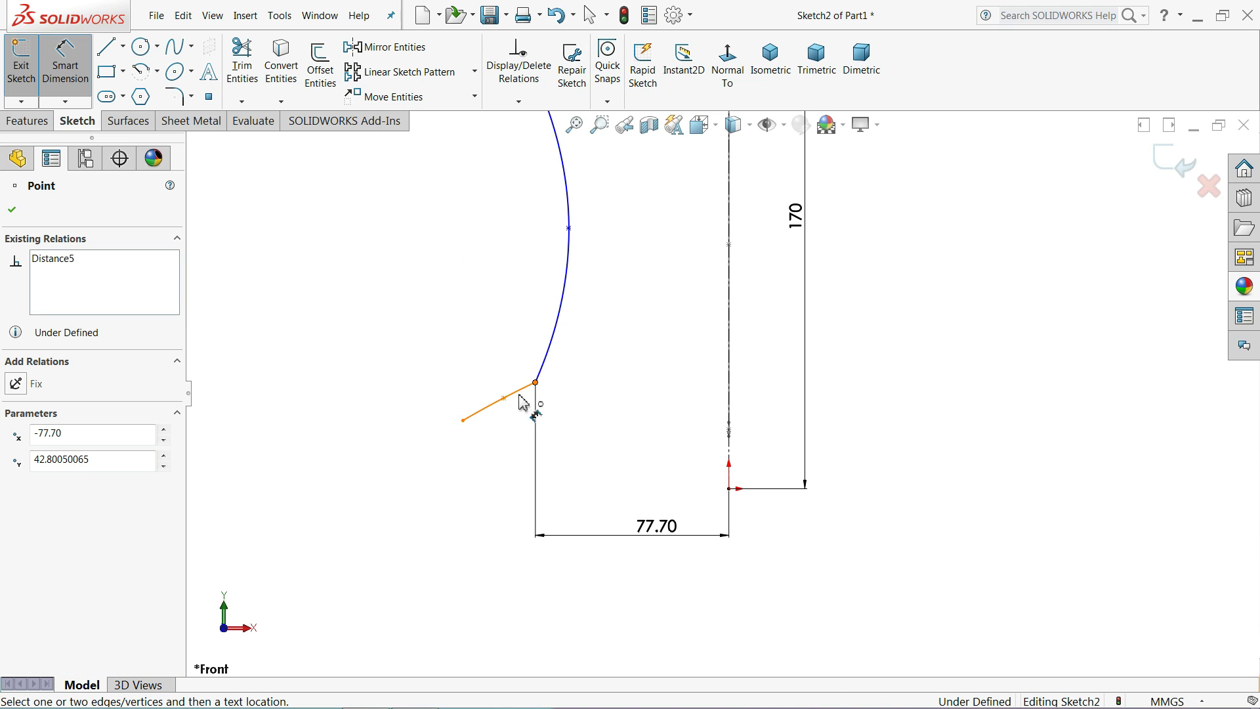
click(464, 421)
click(433, 418)
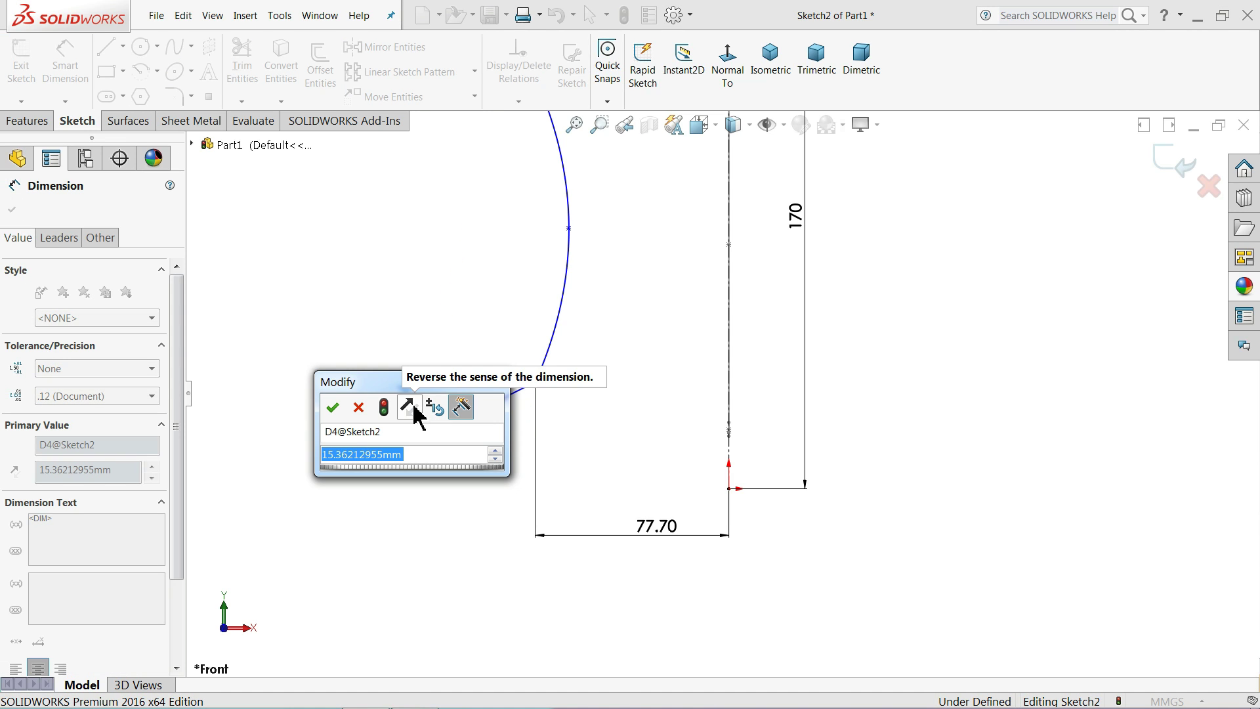
text(16.15)
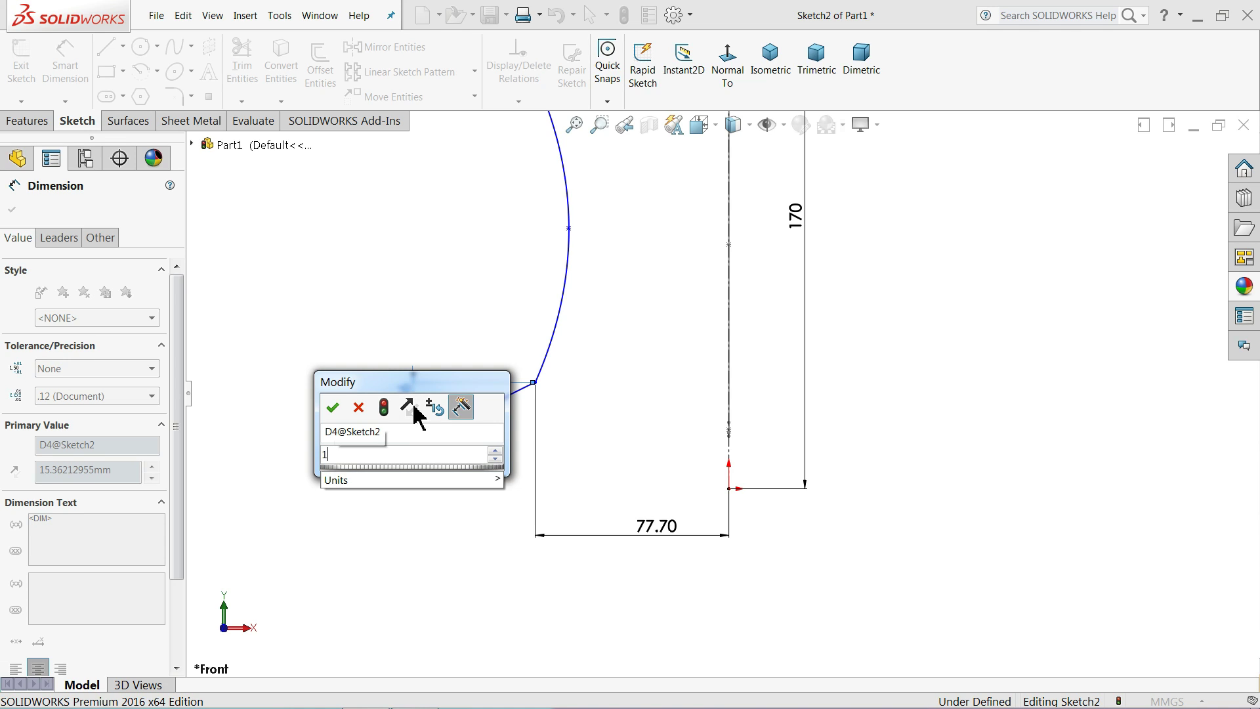
click(332, 407)
Step: Dimension the height of the junction between the two splines above the origin as 17.4 mm
scroll(566, 403, down, 1)
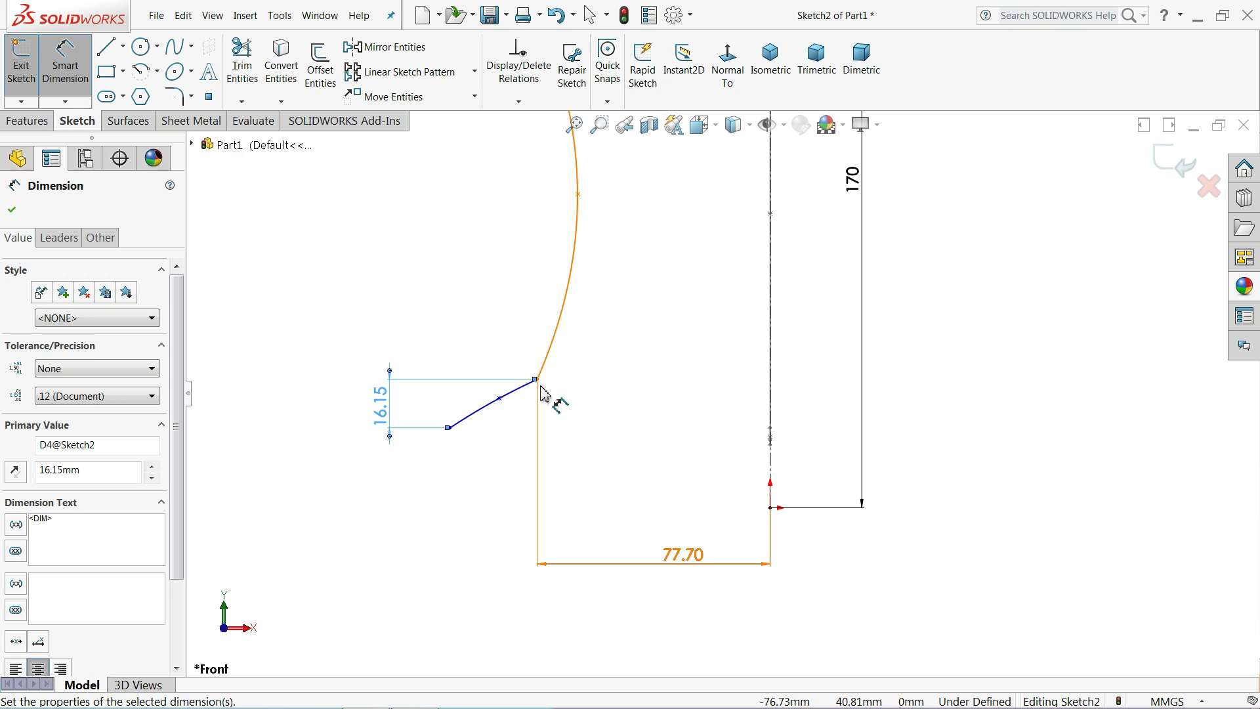
click(537, 379)
click(771, 509)
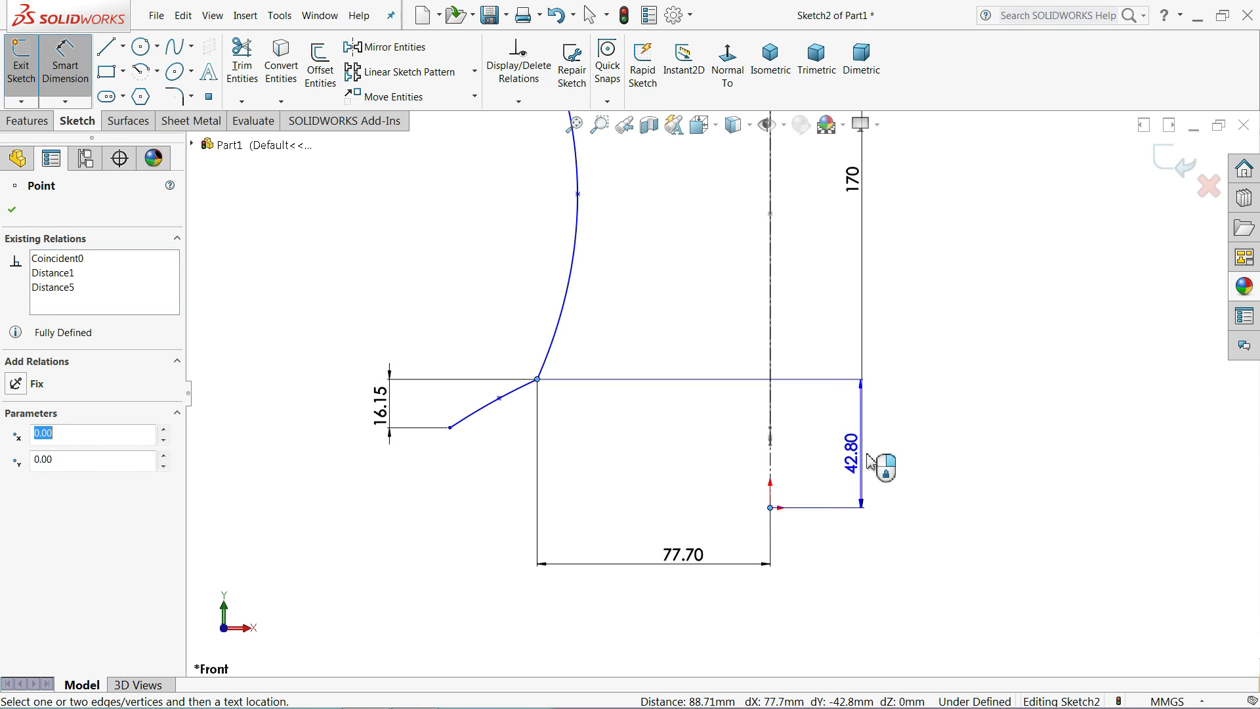
click(919, 452)
text(17)
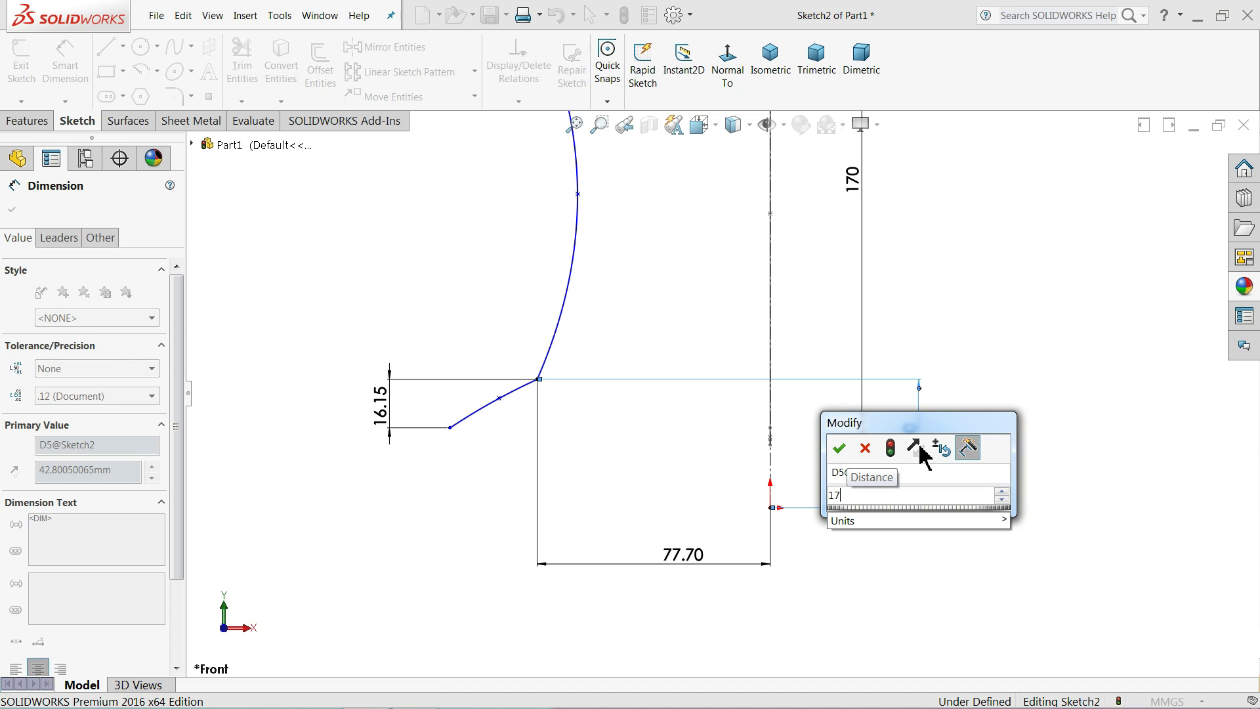
text(.4)
key(Return)
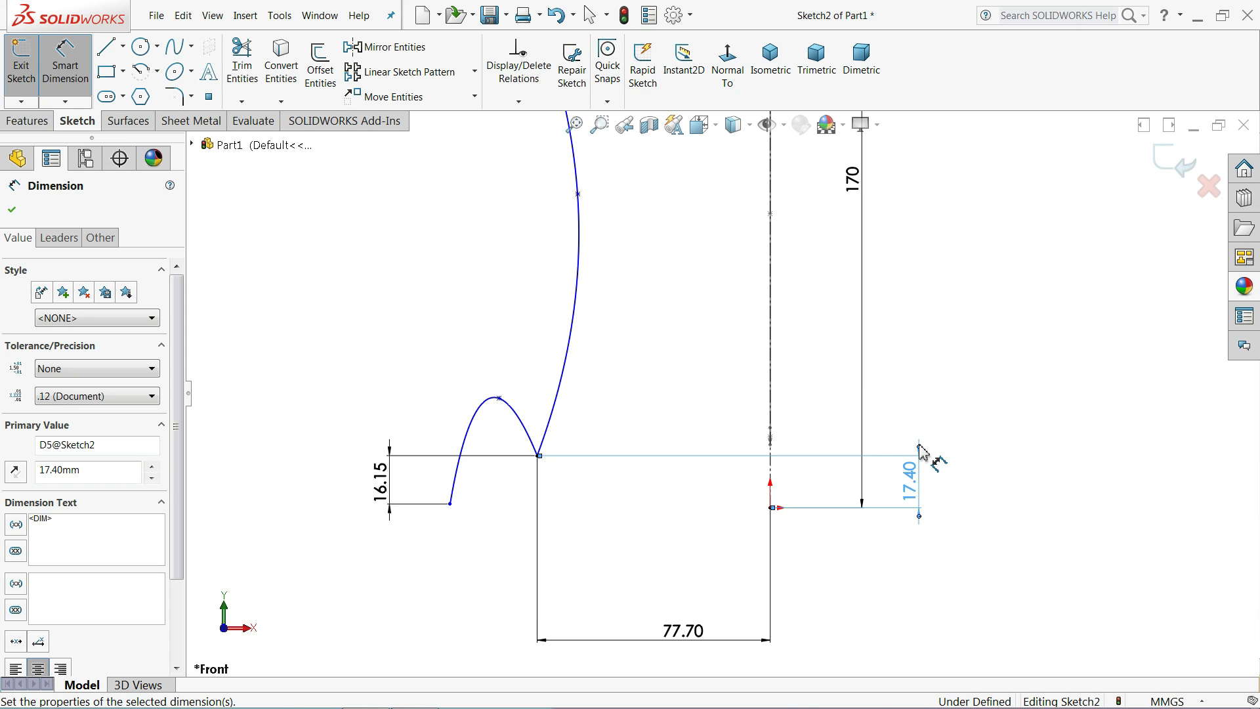
click(12, 210)
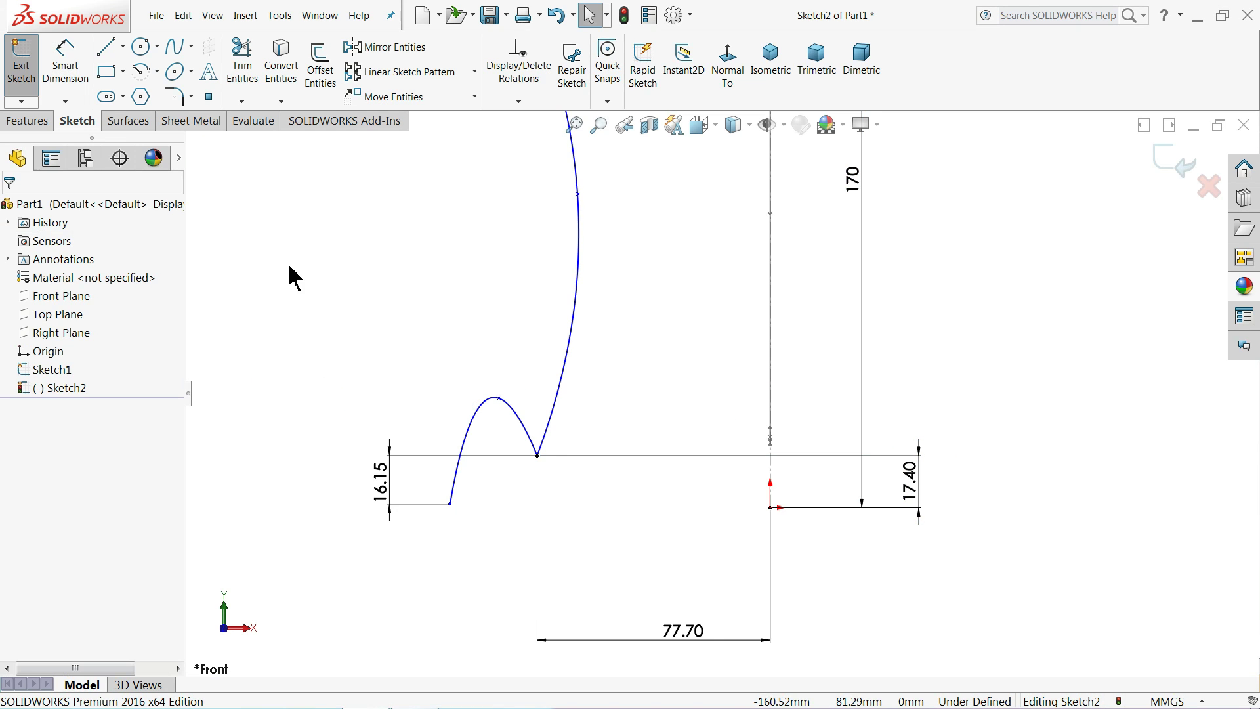
Step: Move the lower spline's middle point down between its ends to form a gentle upward-bowed arc
scroll(498, 501, down, 4)
drag(542, 320, 533, 445)
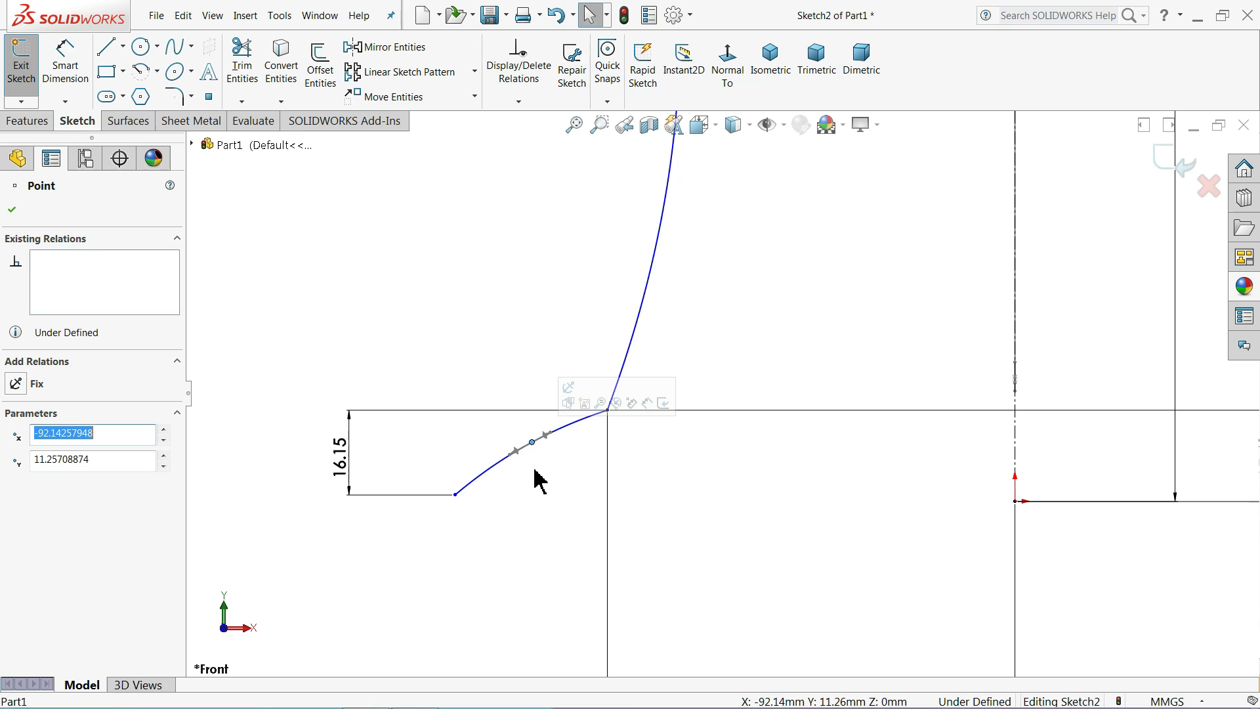
click(501, 337)
scroll(565, 447, up, 4)
key(f)
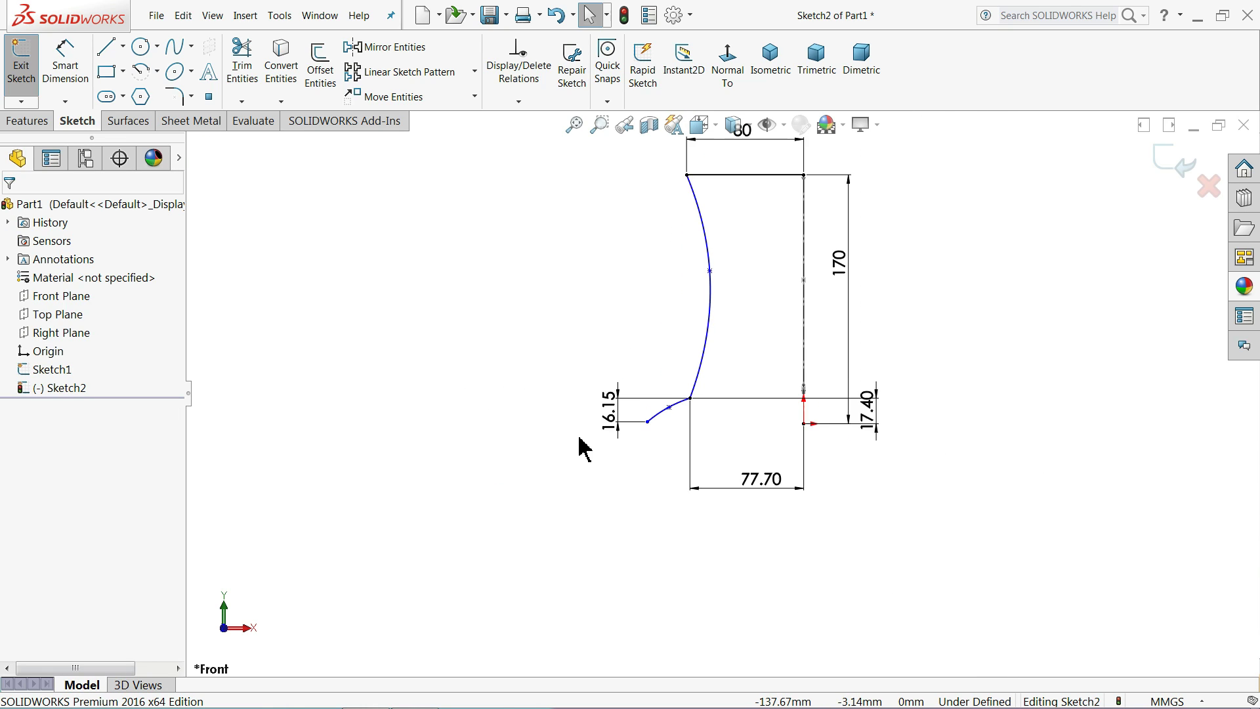
Step: Dimension the horizontal distance from the lower spline's outer end to the origin as 129 mm
scroll(808, 394, down, 1)
key(d)
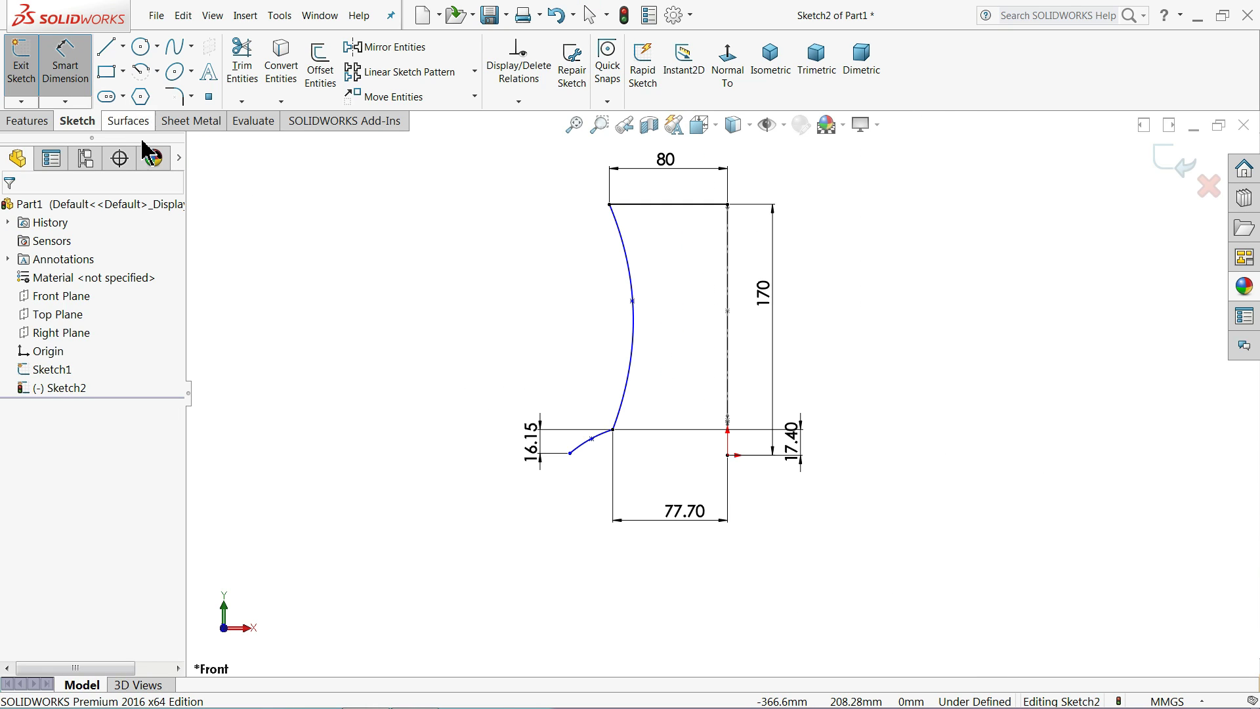
scroll(802, 534, down, 3)
click(375, 379)
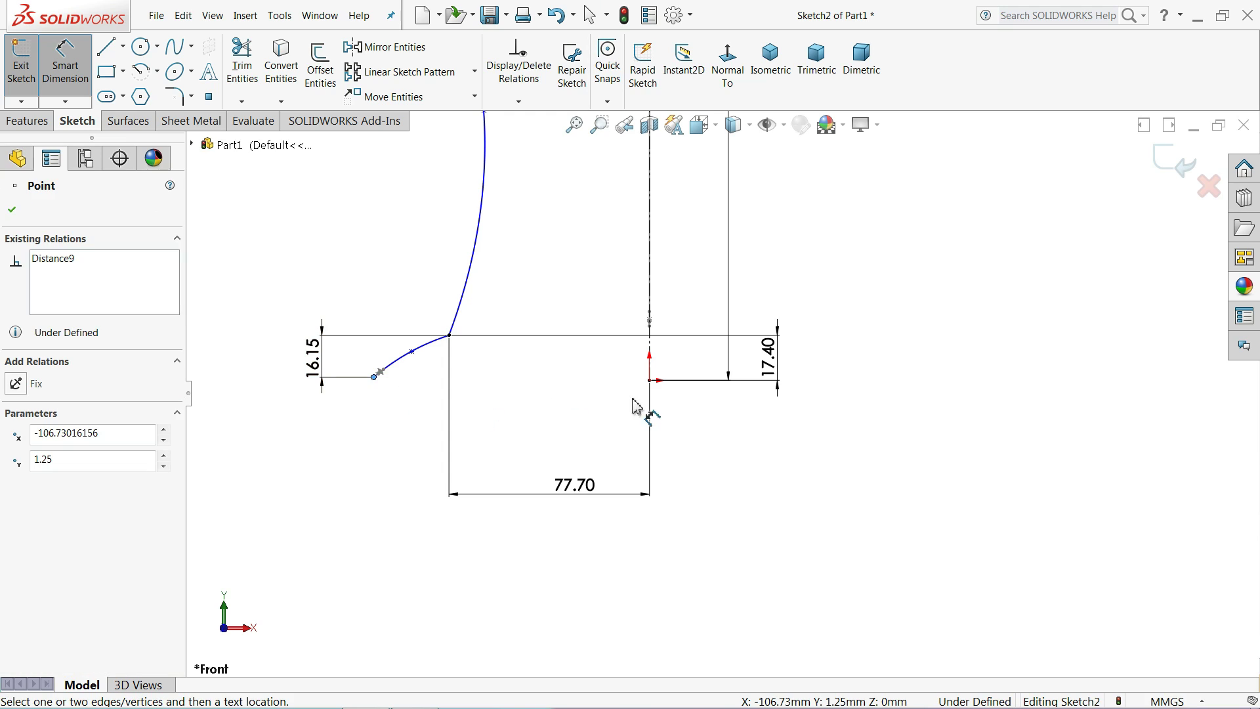
click(651, 381)
click(513, 552)
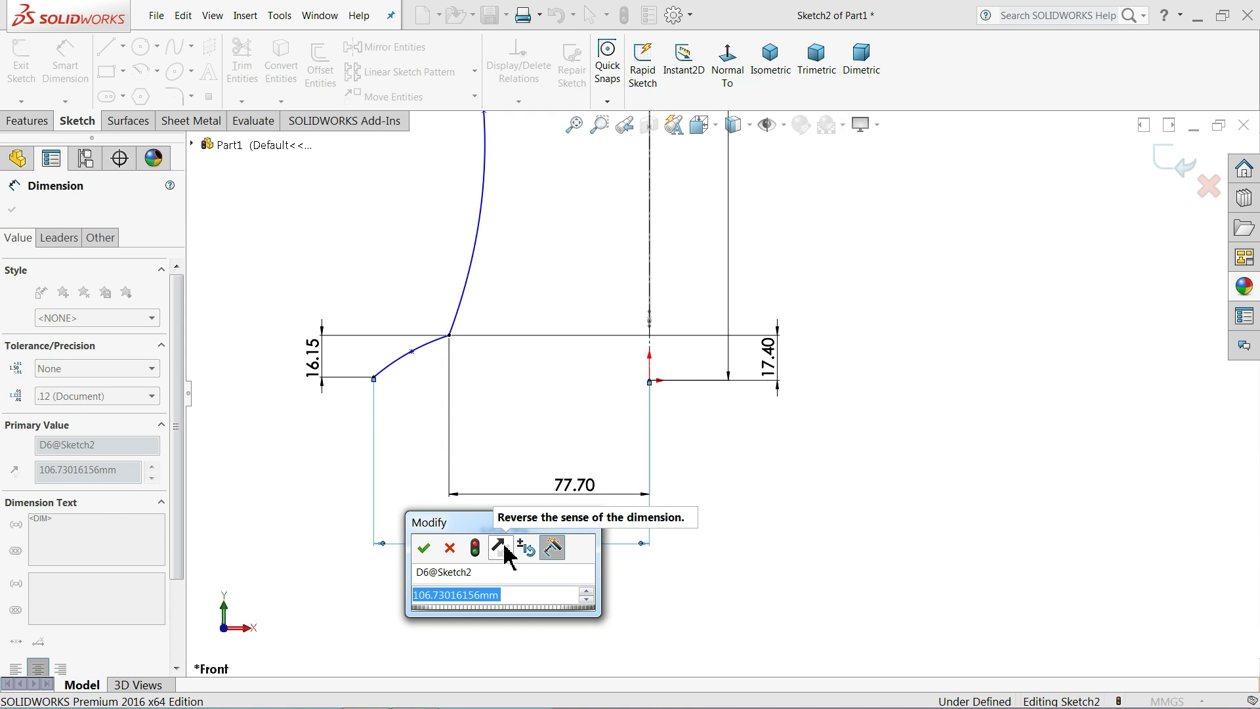
text(12)
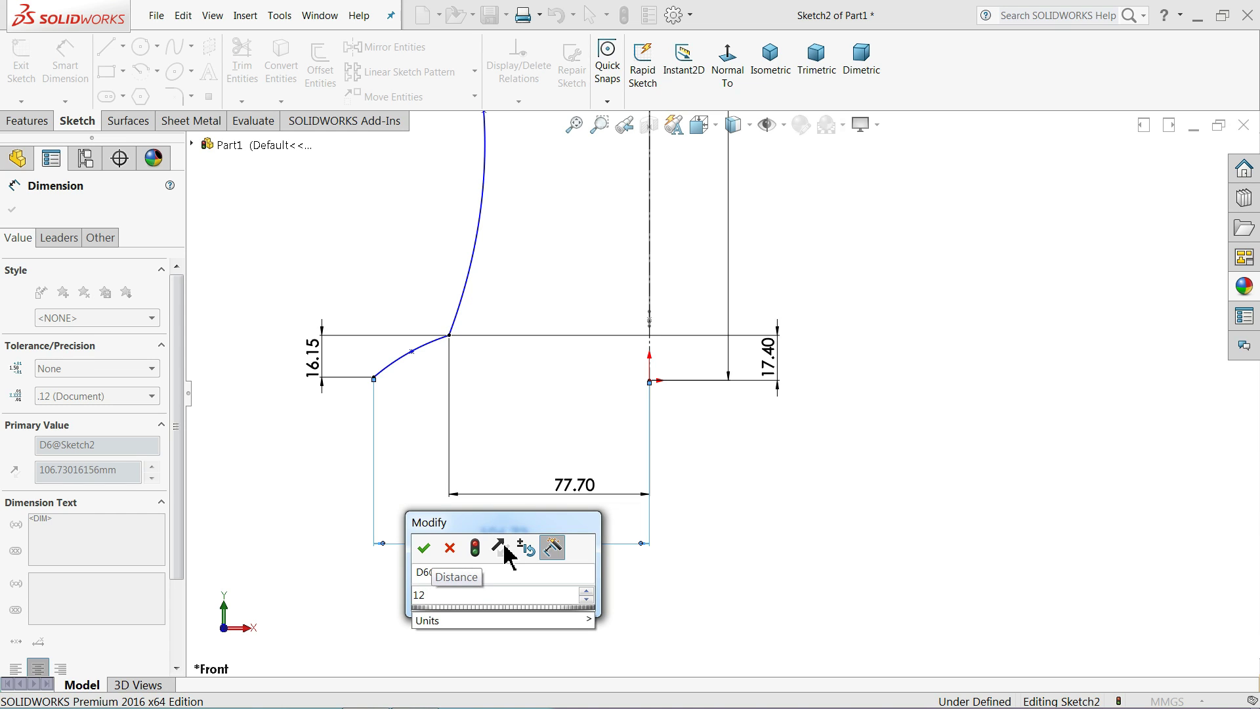
text(9)
key(Return)
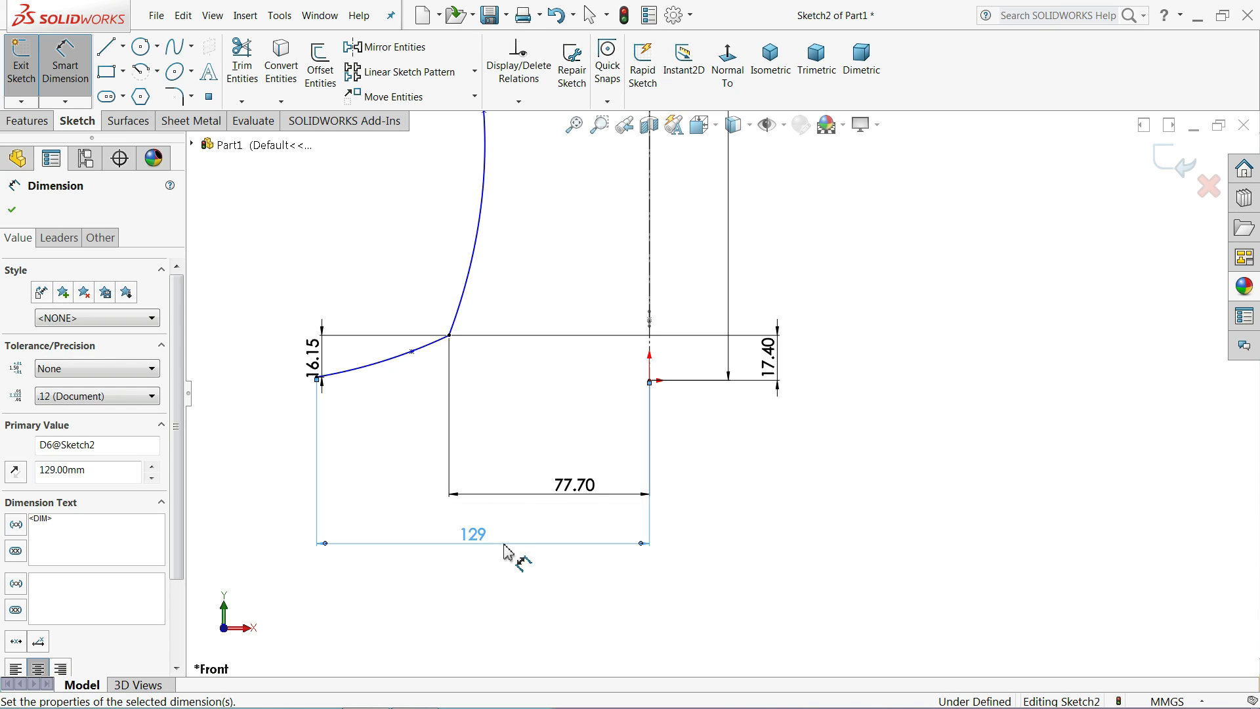
click(12, 209)
Step: Move the lower spline's middle point outward so the curve bows upward, and place the 16.15 mm dimension farther outside the profile
scroll(464, 394, down, 4)
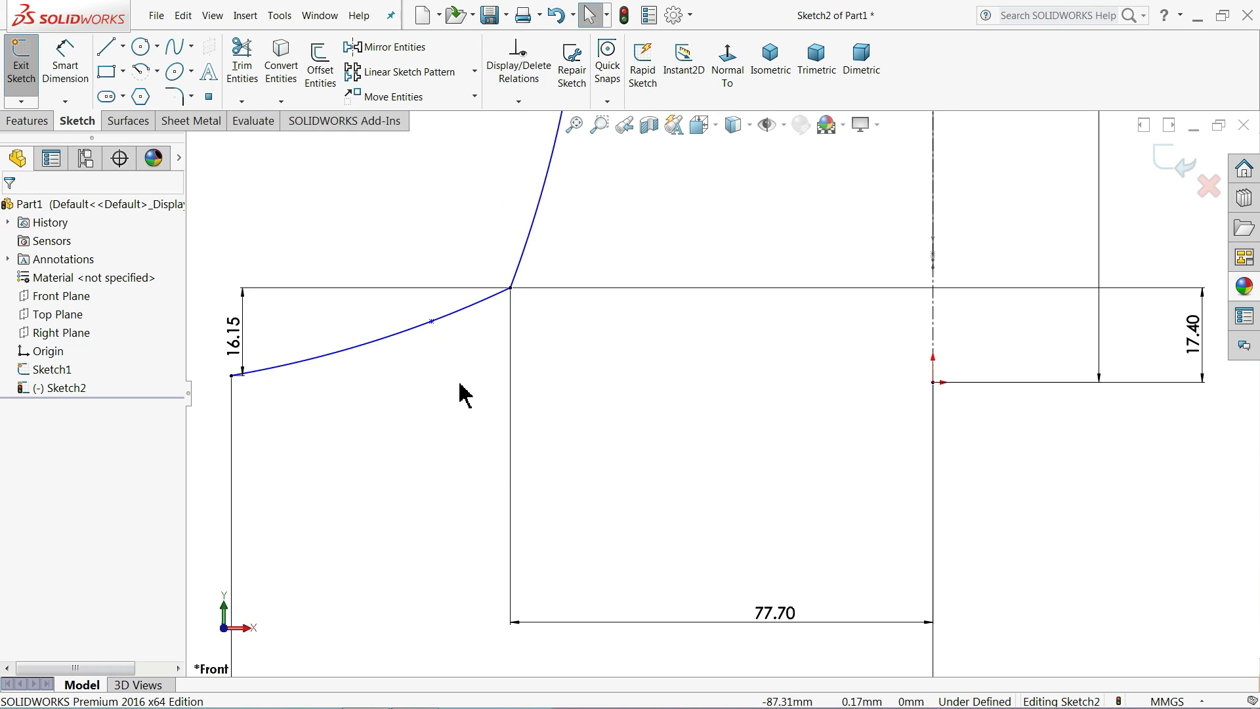
drag(431, 321, 368, 328)
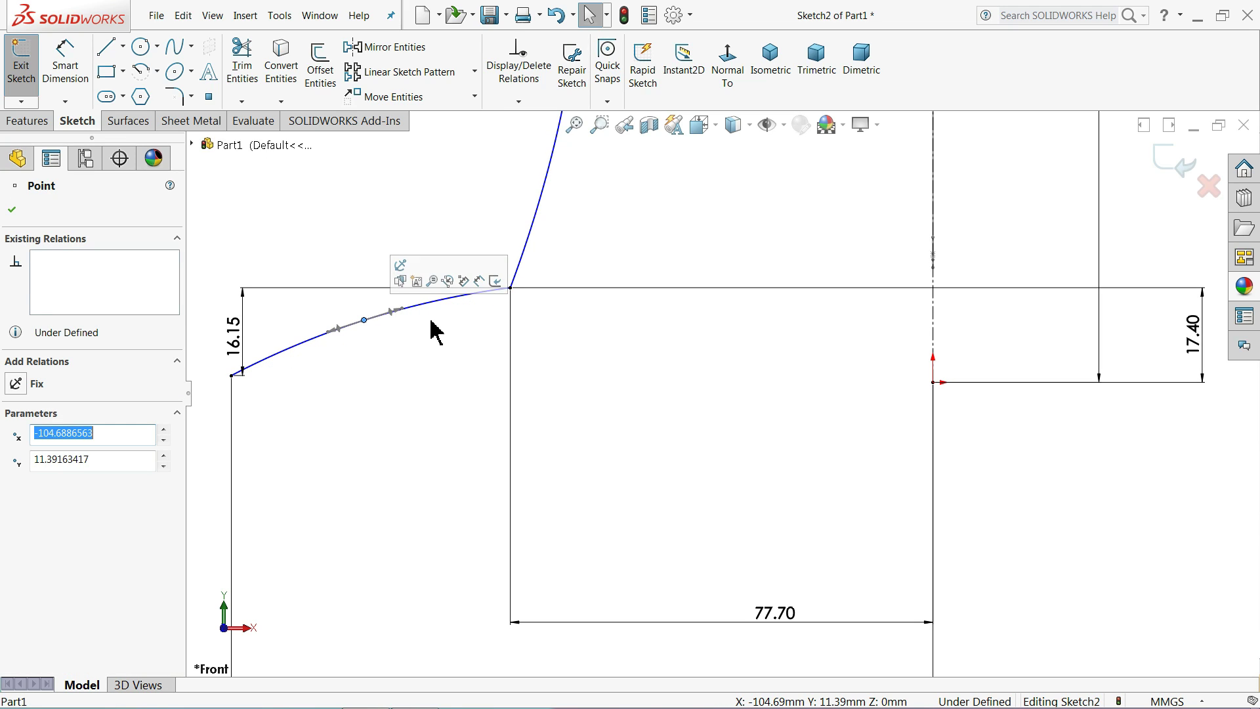
scroll(406, 339, up, 2)
scroll(388, 379, up, 2)
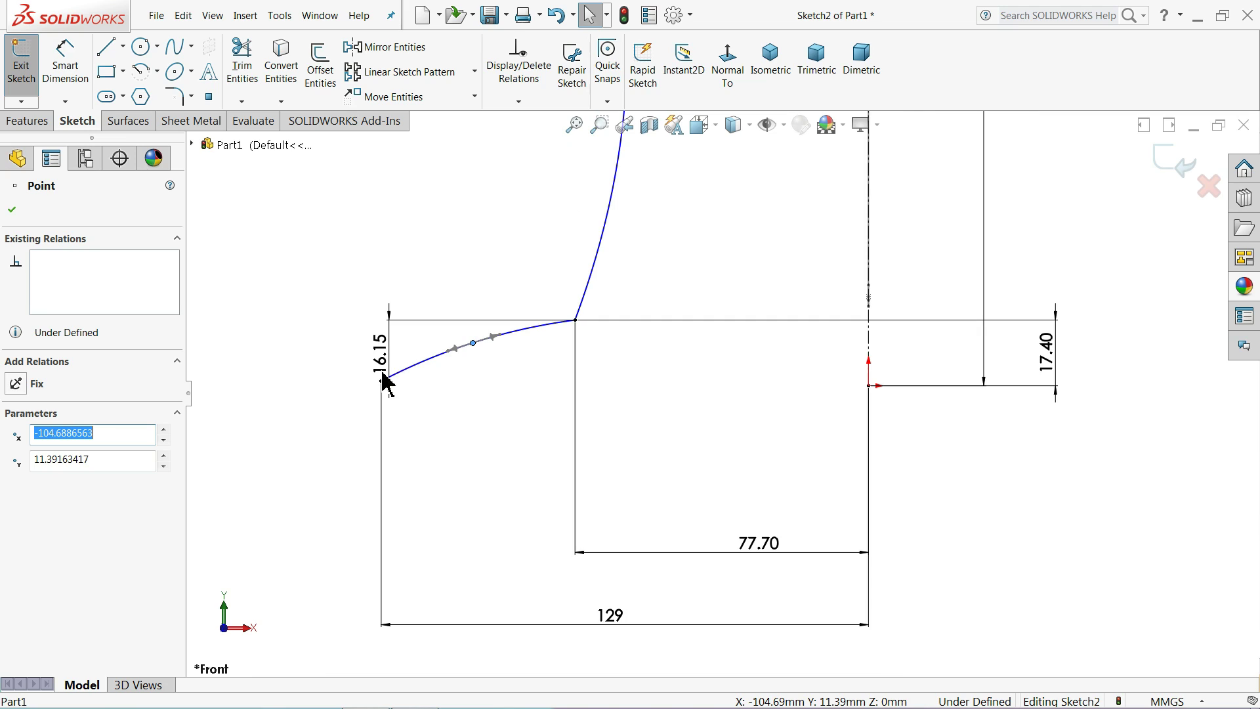
click(323, 360)
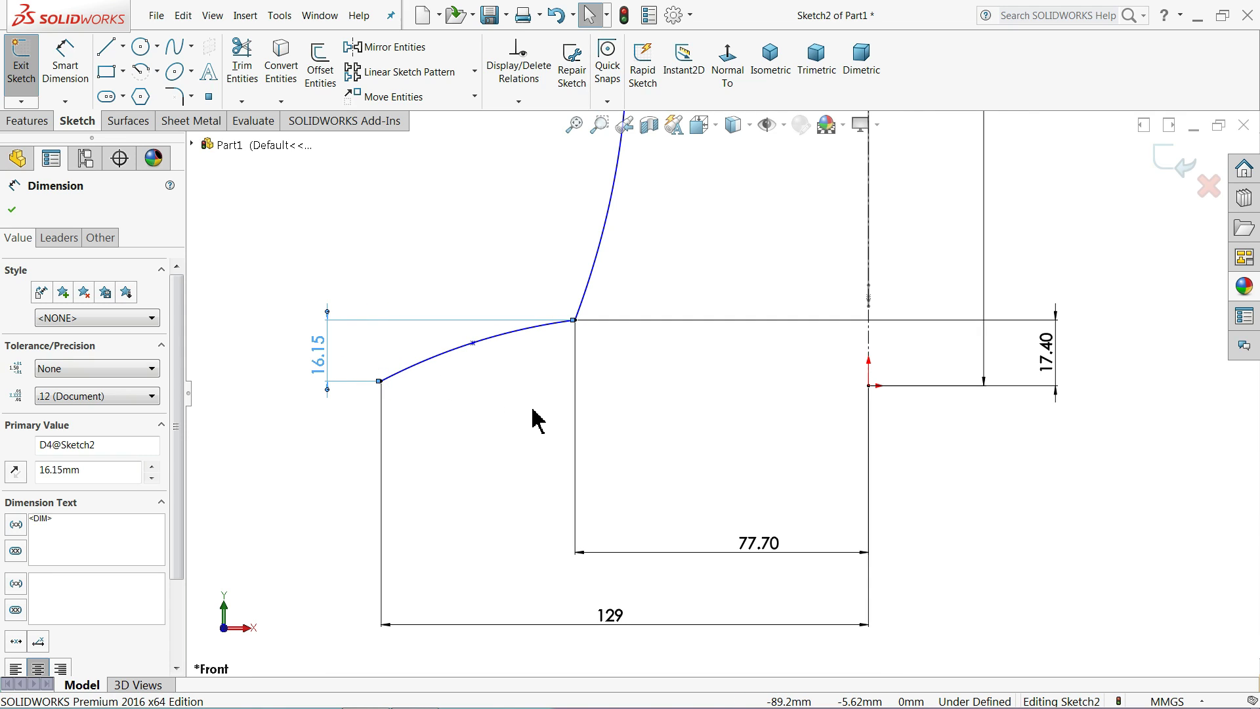
key(z)
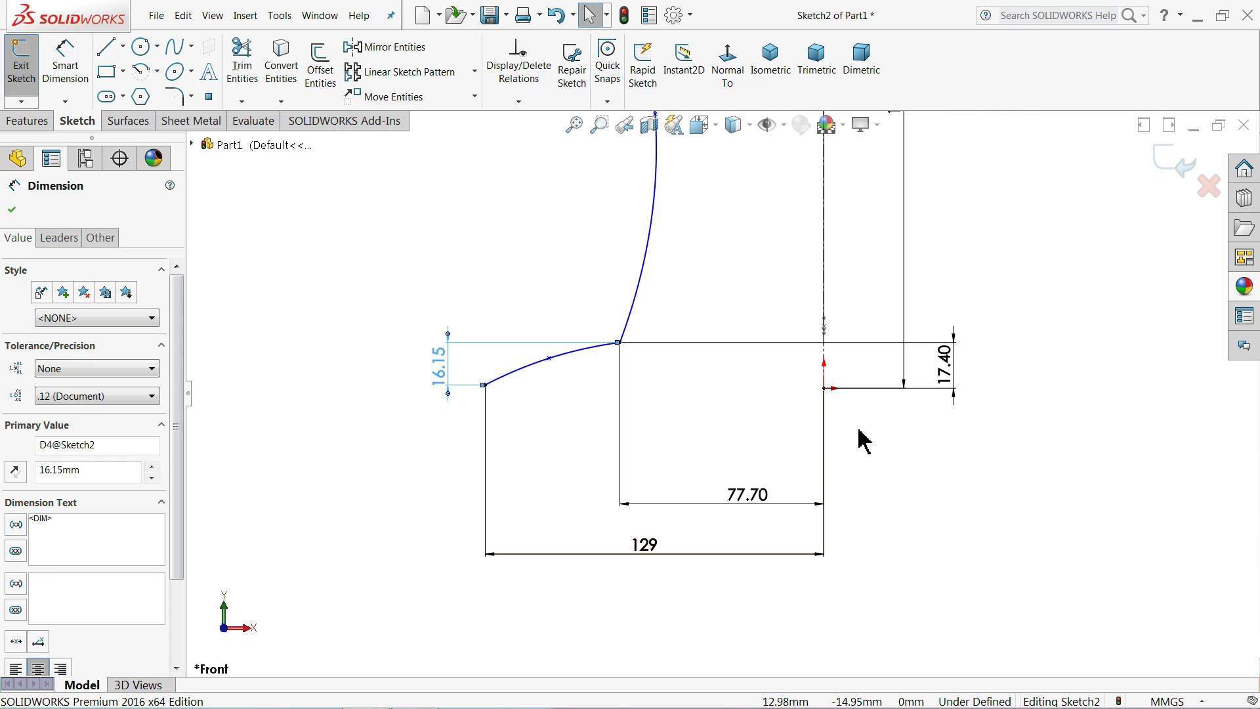
key(Escape)
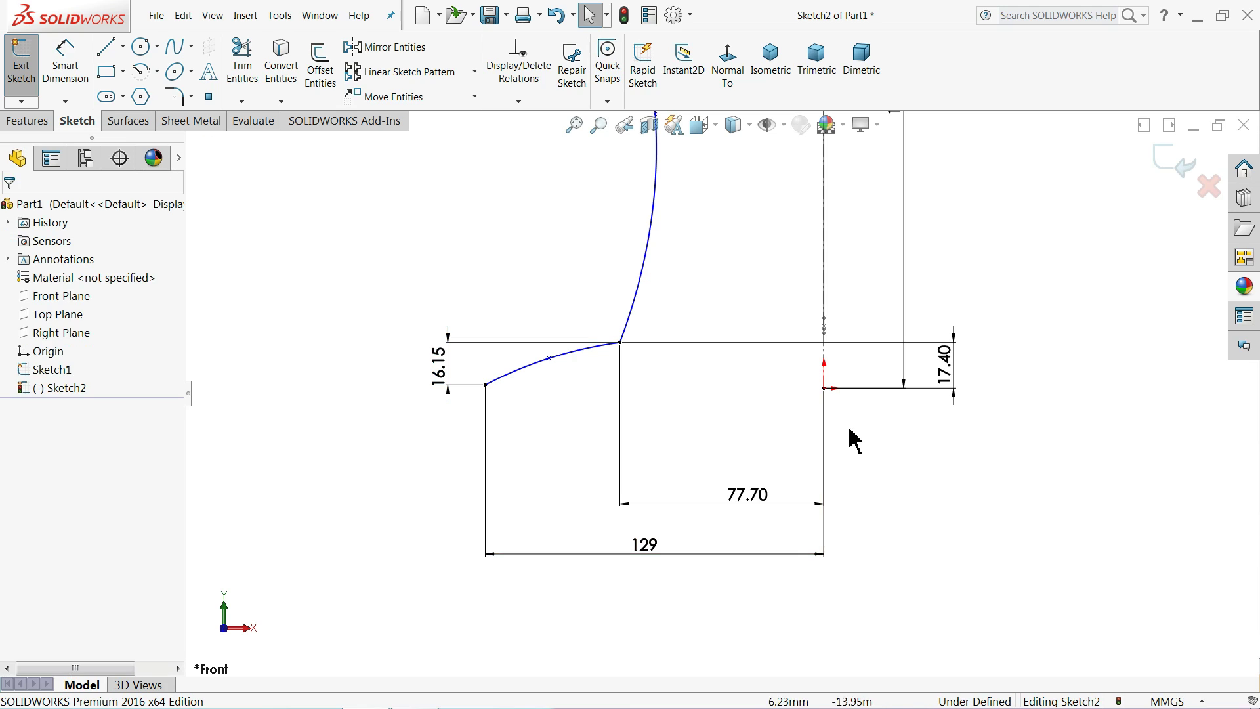
Step: Add a 3 mm sketch fillet at the corner between the horizontal line and the upper spline, accepting the deletion of its relations
scroll(722, 388, up, 5)
scroll(731, 247, down, 4)
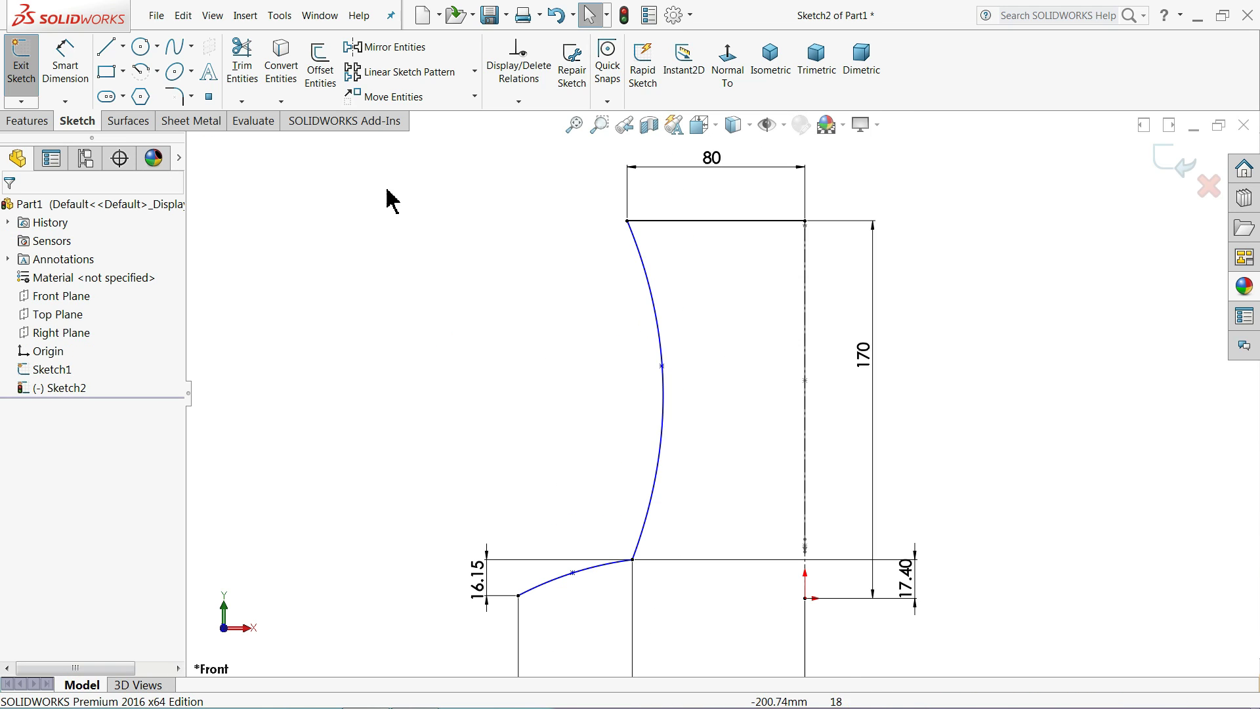
click(179, 98)
scroll(640, 263, down, 4)
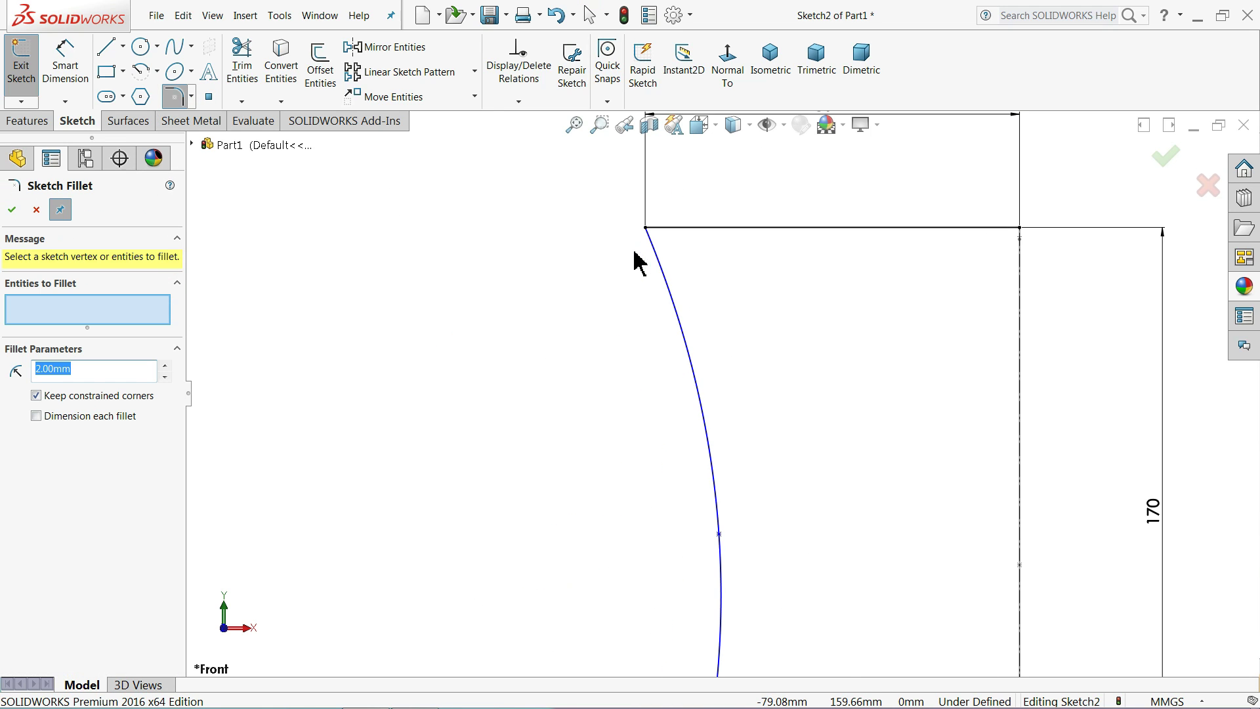
click(647, 229)
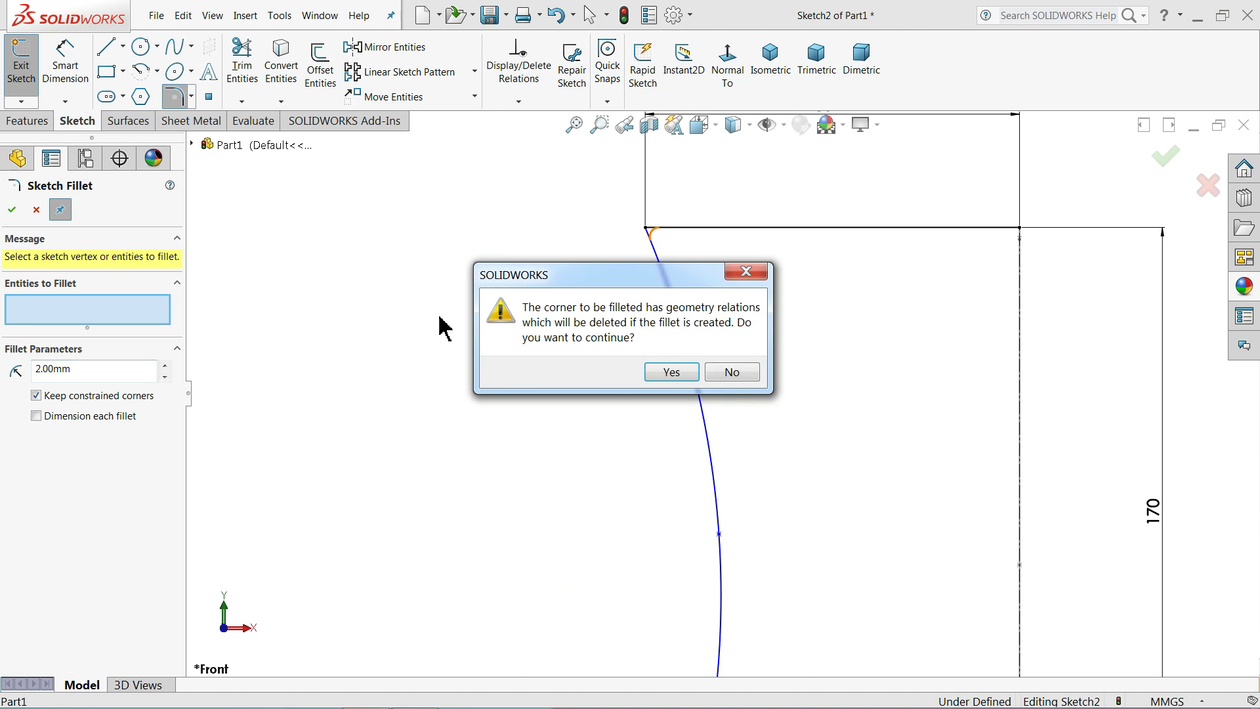
click(663, 374)
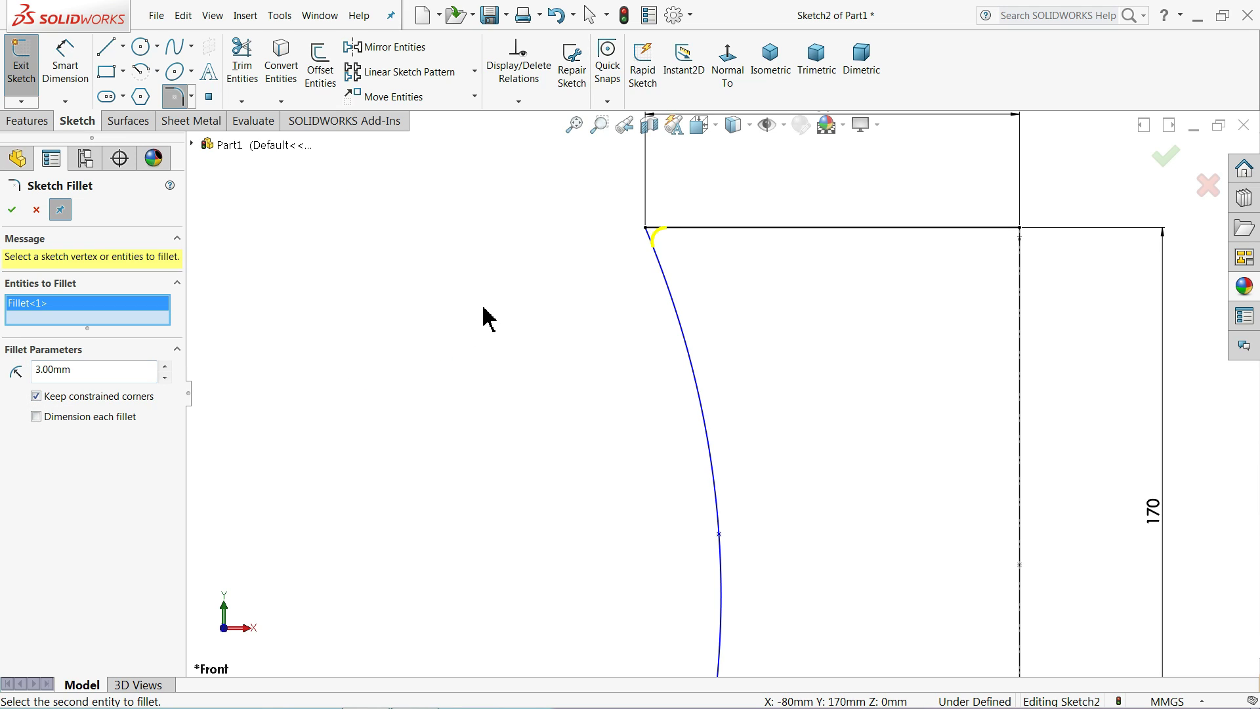
click(11, 214)
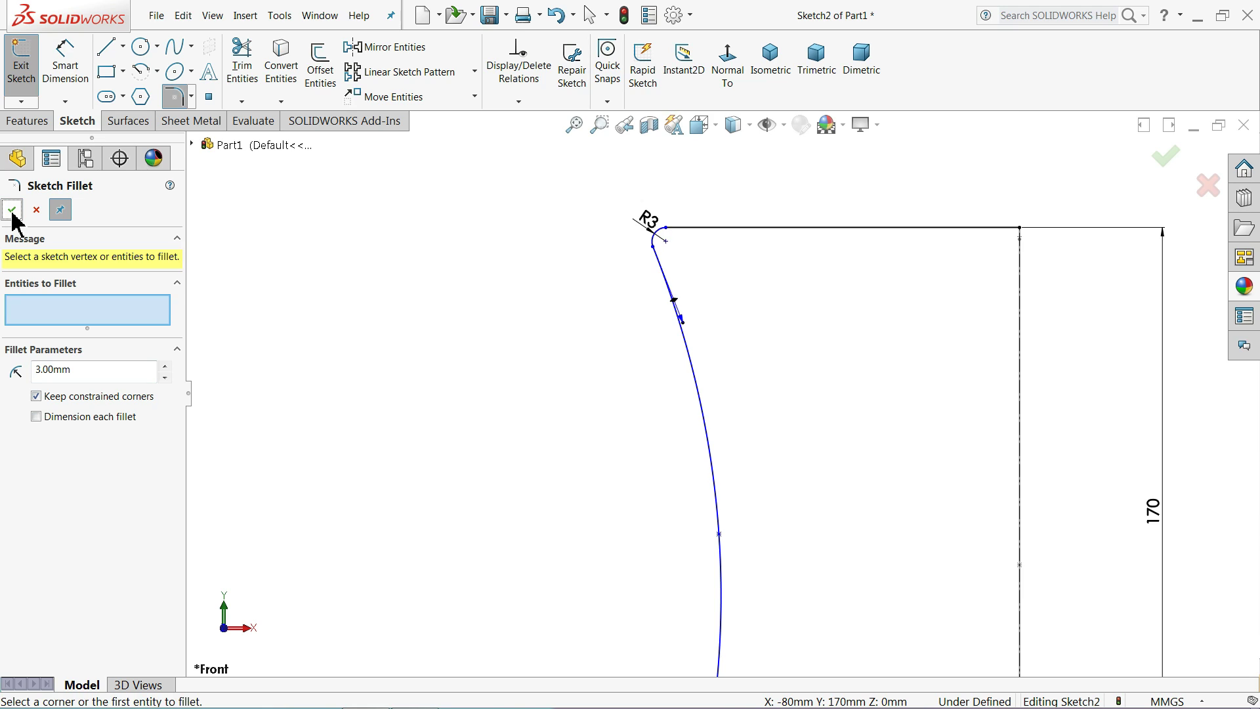
click(12, 211)
scroll(596, 408, up, 5)
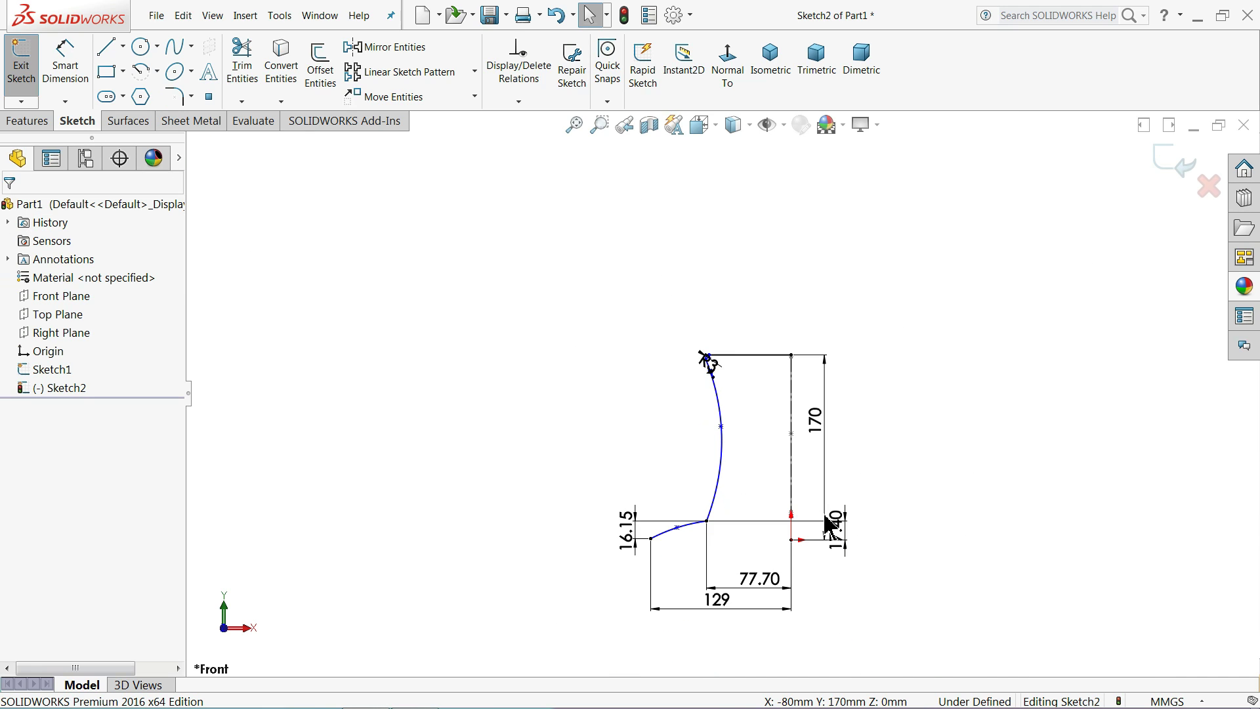
Step: Move the upper spline's middle point slightly down along the crown side to even out the inward curve
scroll(830, 525, down, 3)
scroll(683, 430, down, 2)
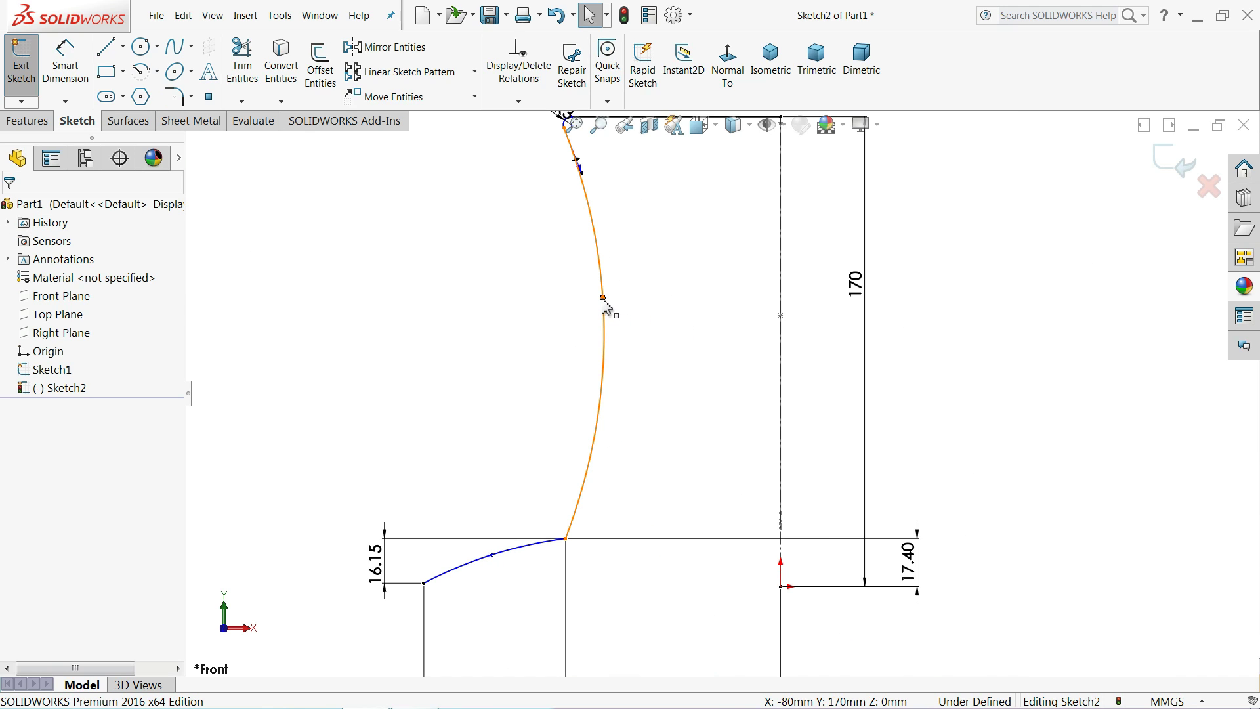
mouse_move(605, 304)
mouse_down()
mouse_move(592, 330)
mouse_move(607, 333)
mouse_up()
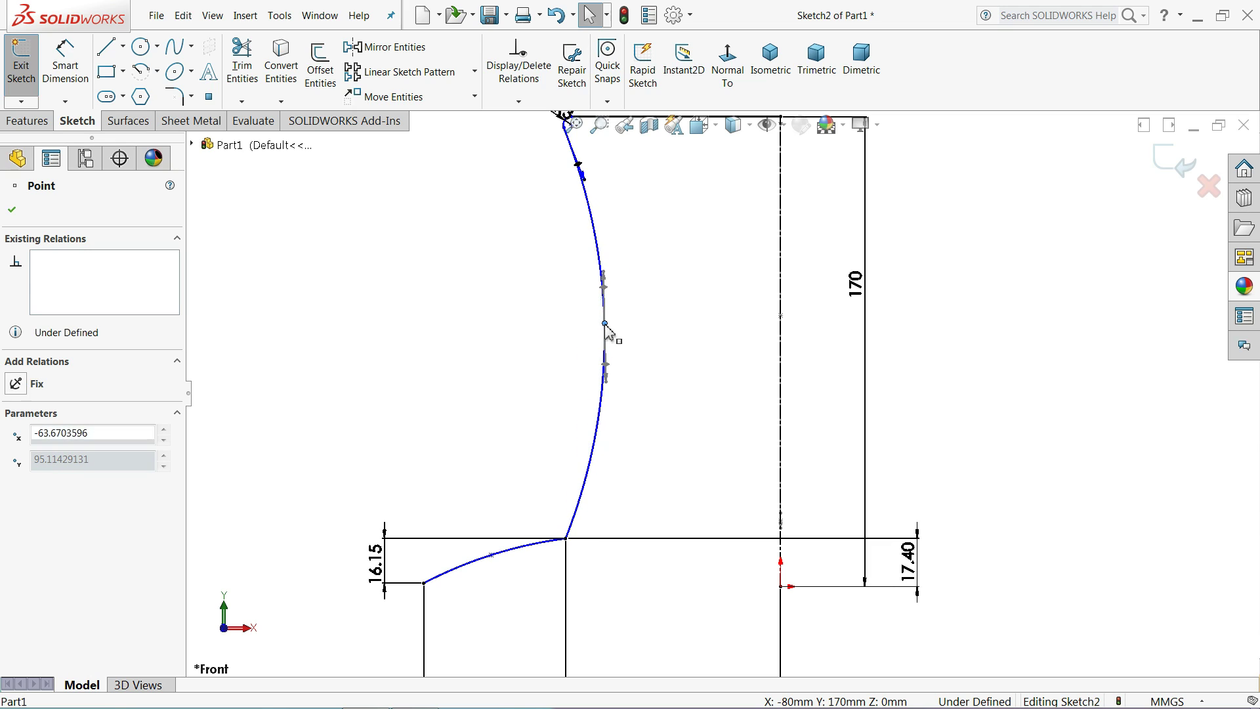
click(436, 295)
key(f)
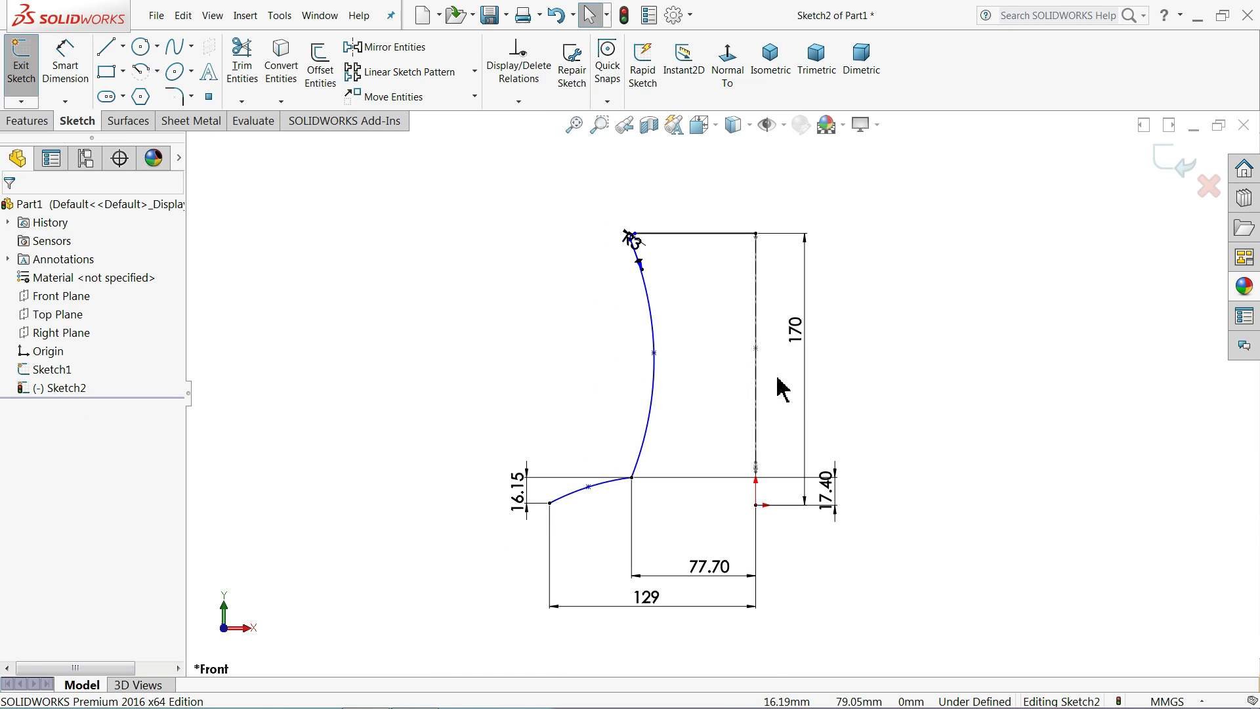
scroll(817, 416, down, 1)
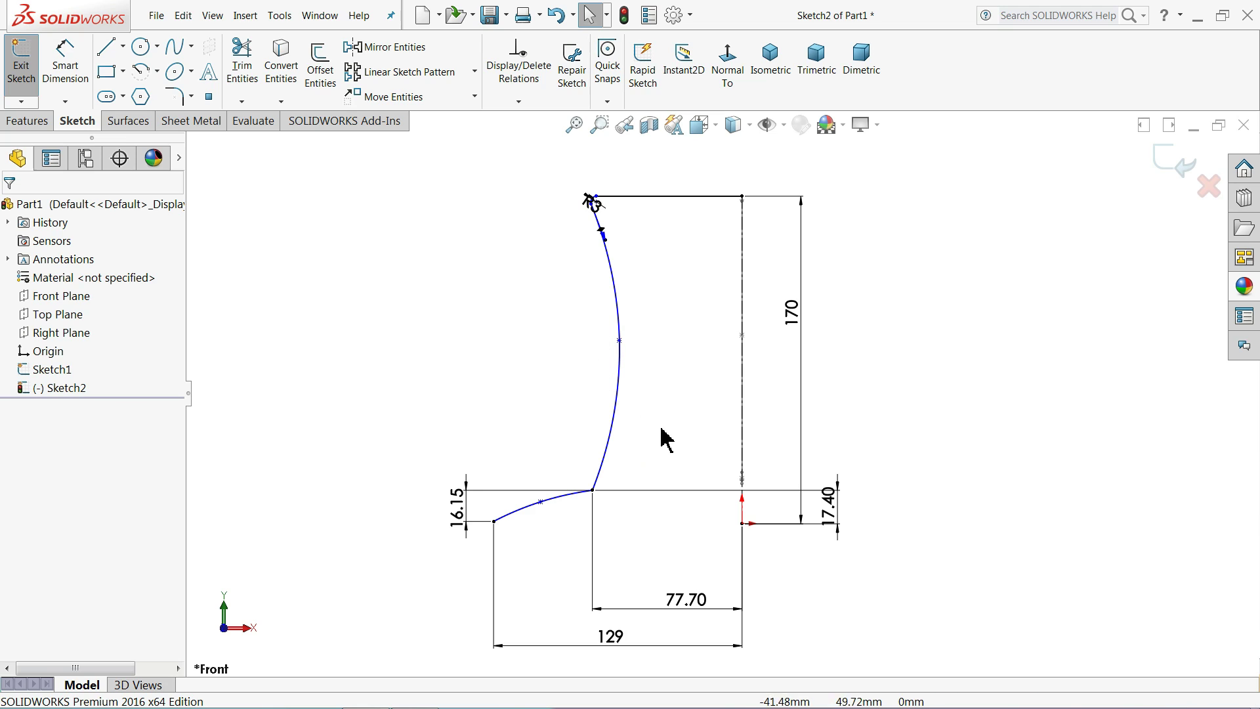
Step: Fully define all entities in the sketch with automatically calculated relations and dimensions, and exit the sketch
click(517, 102)
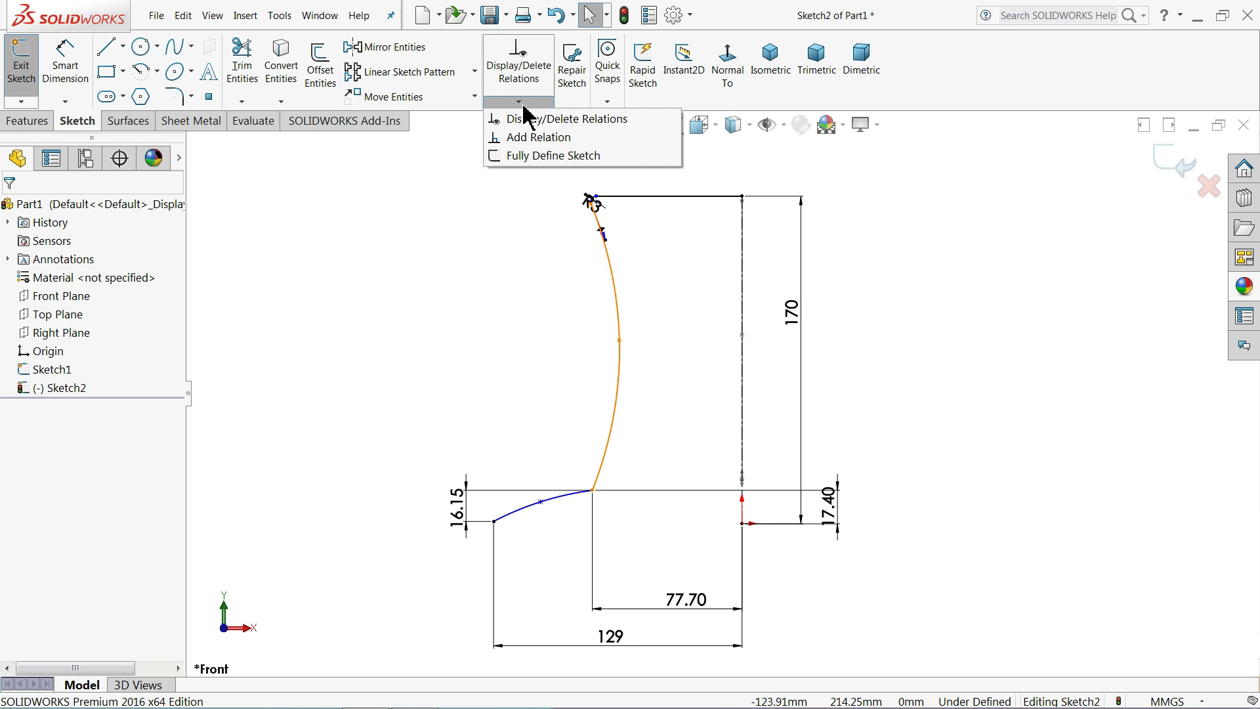
click(533, 157)
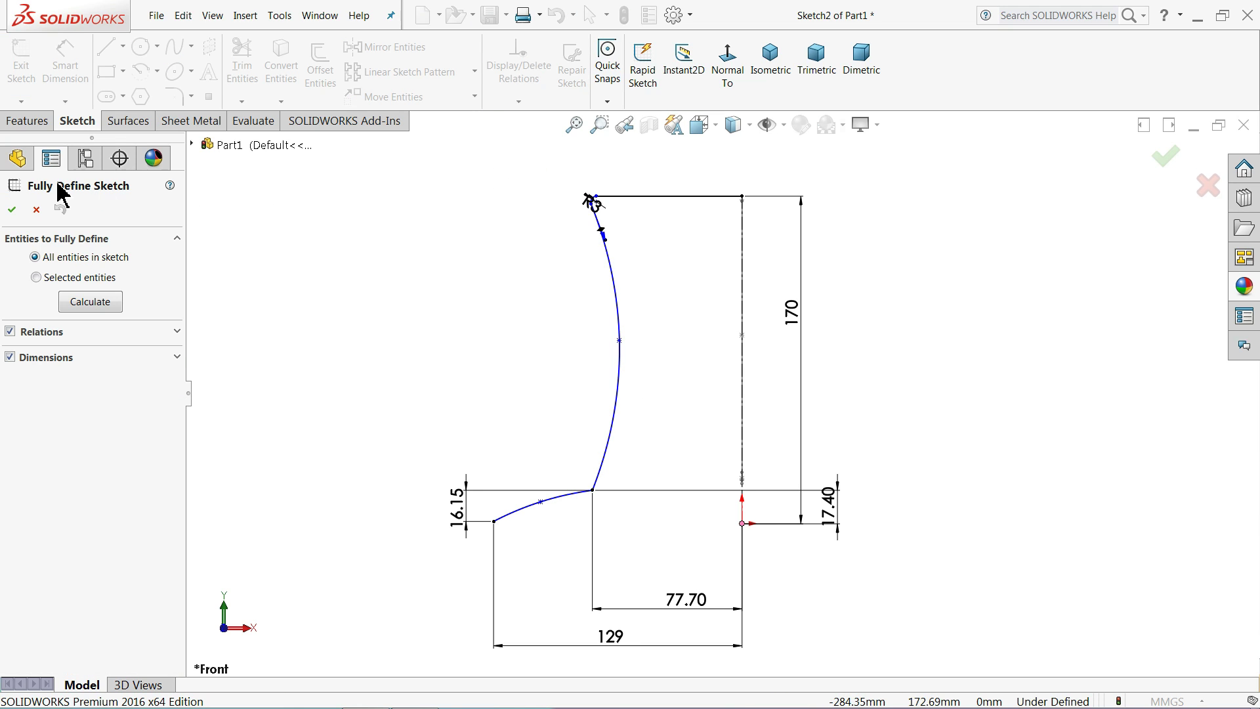
click(87, 303)
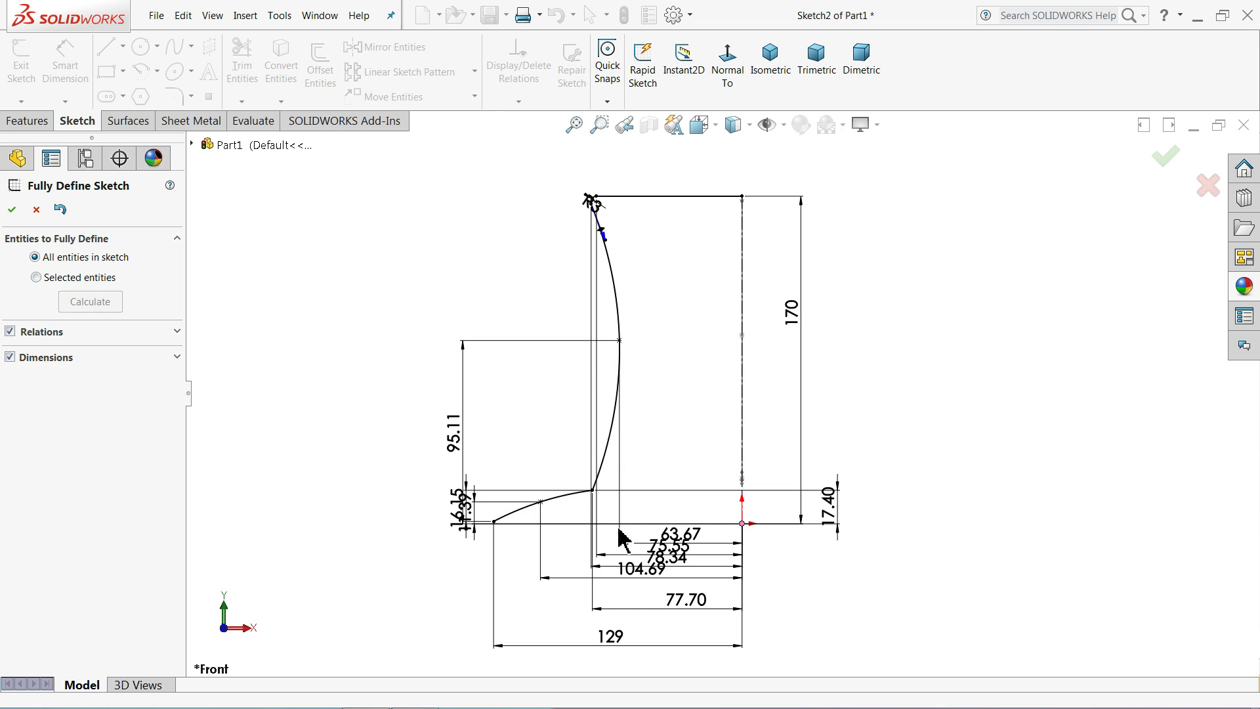
click(12, 209)
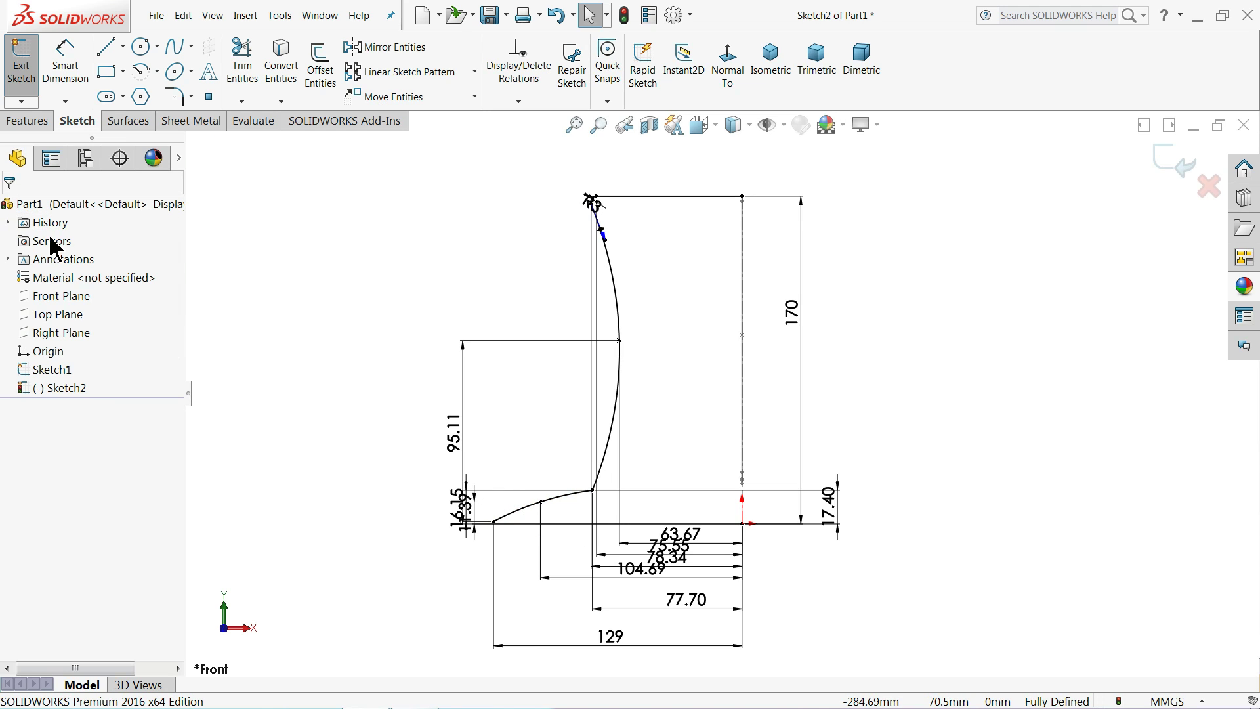
click(1170, 174)
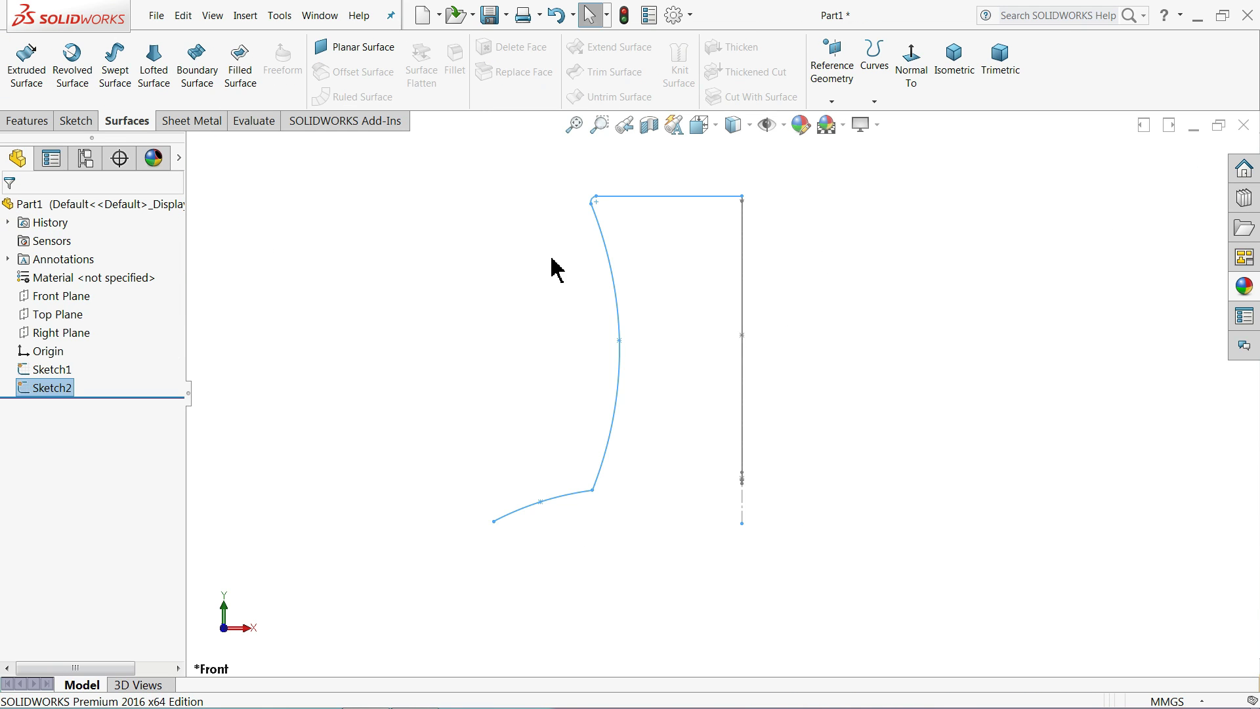
right_click(127, 126)
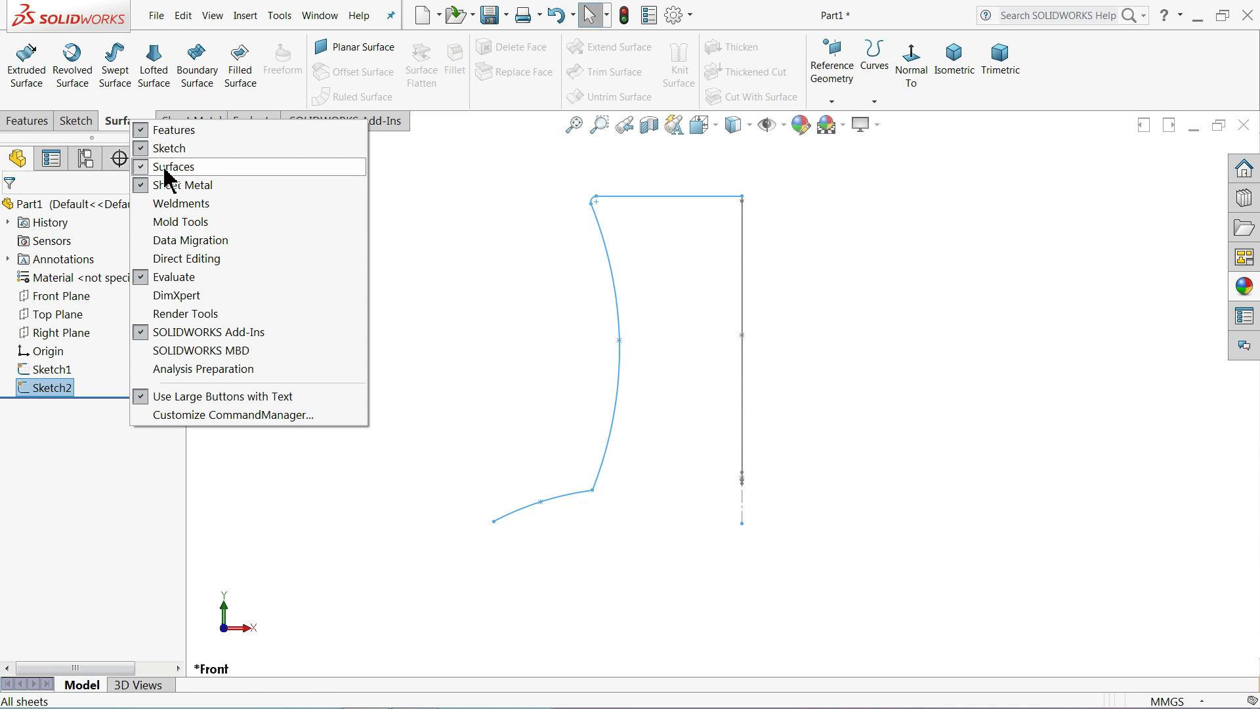
key(Escape)
click(453, 289)
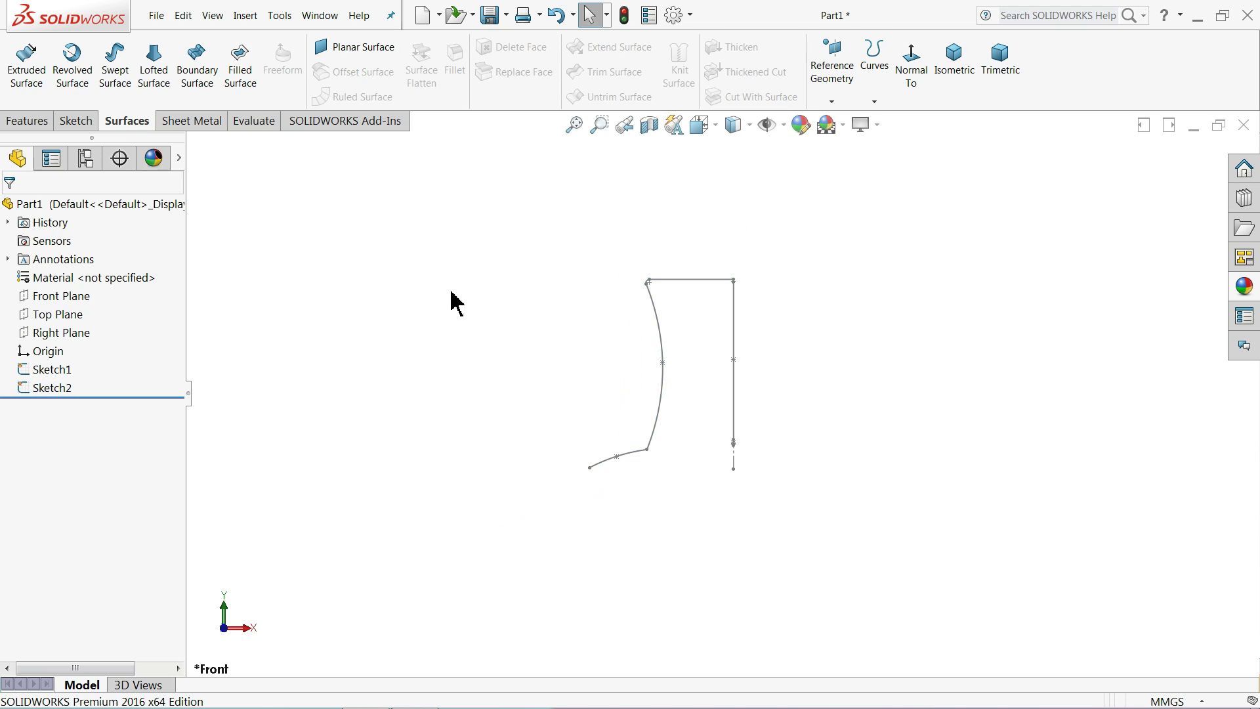
Step: Start a lofted surface using the Right Plane sketch and the Front Plane sketch as profiles, picked at their outer brim ends
mouse_move(457, 303)
middle_down()
mouse_move(397, 388)
mouse_move(388, 344)
mouse_move(375, 368)
middle_up()
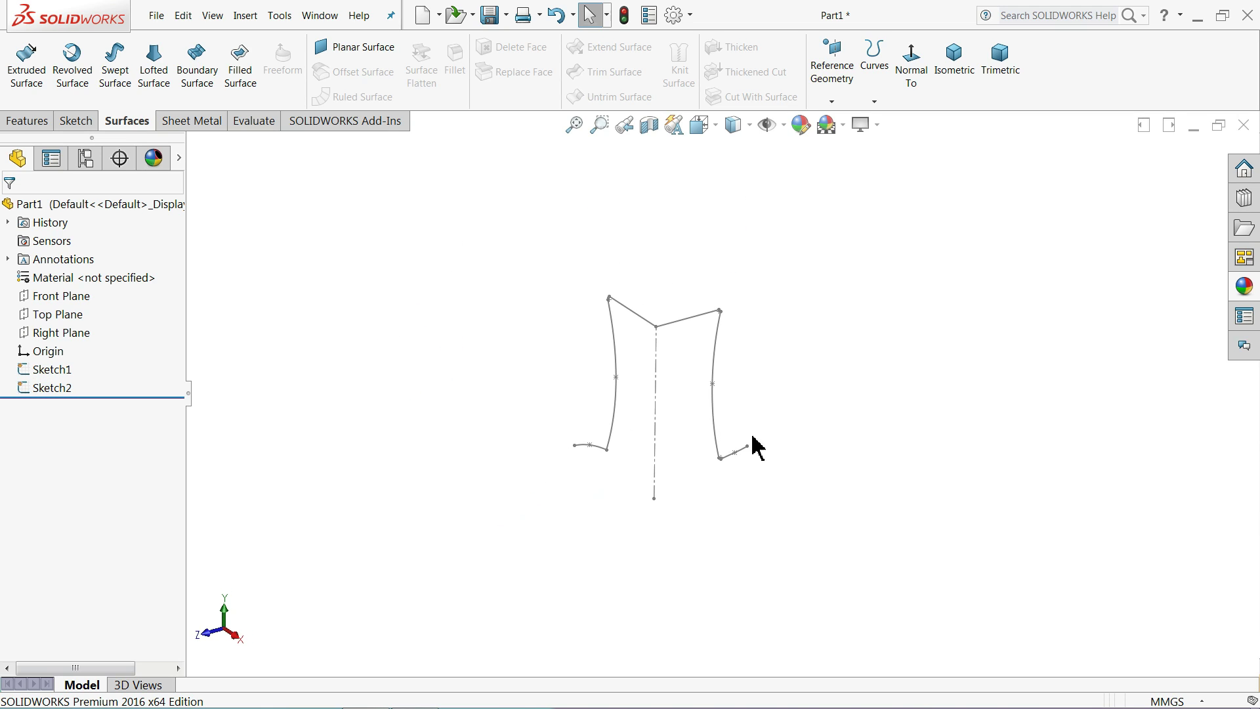
scroll(755, 447, down, 3)
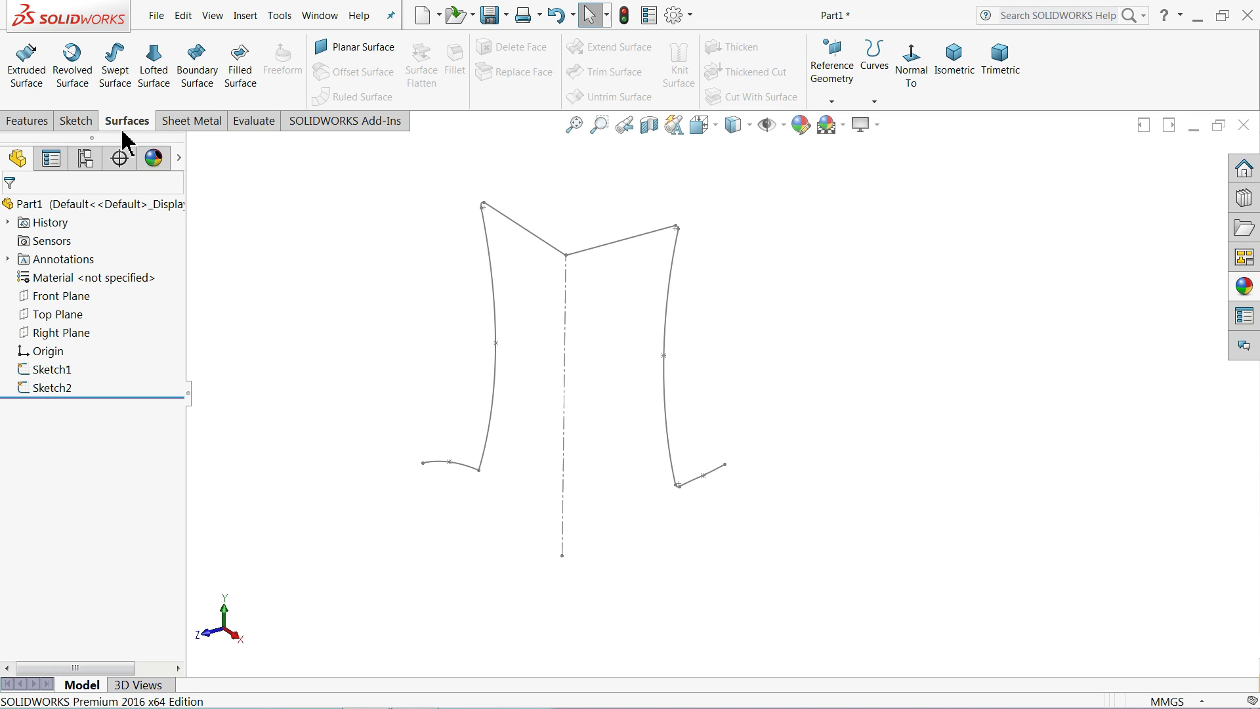
click(156, 92)
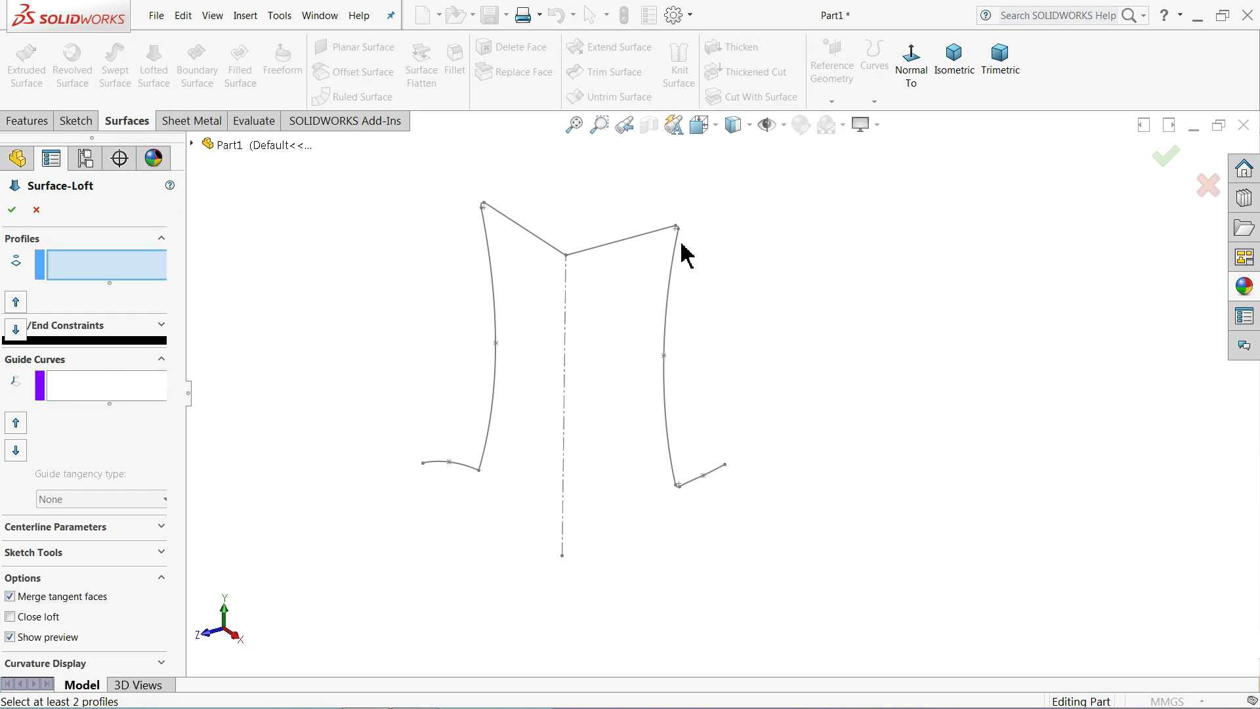
click(726, 467)
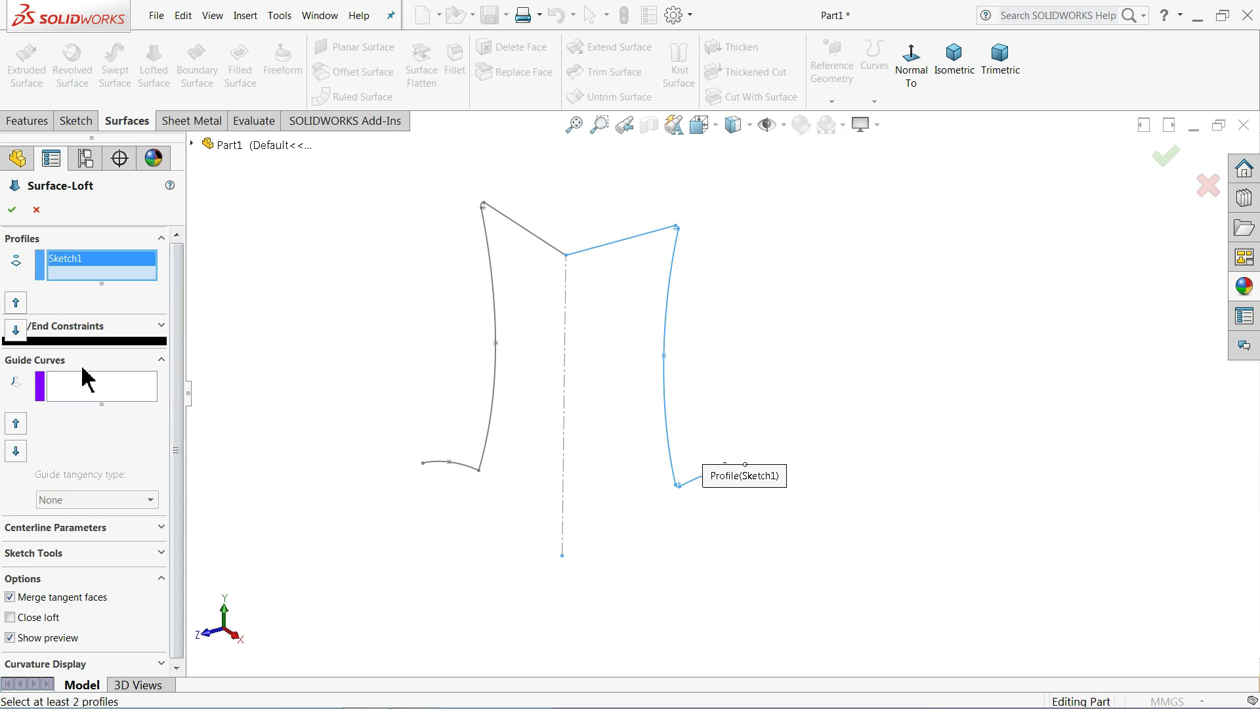
click(424, 462)
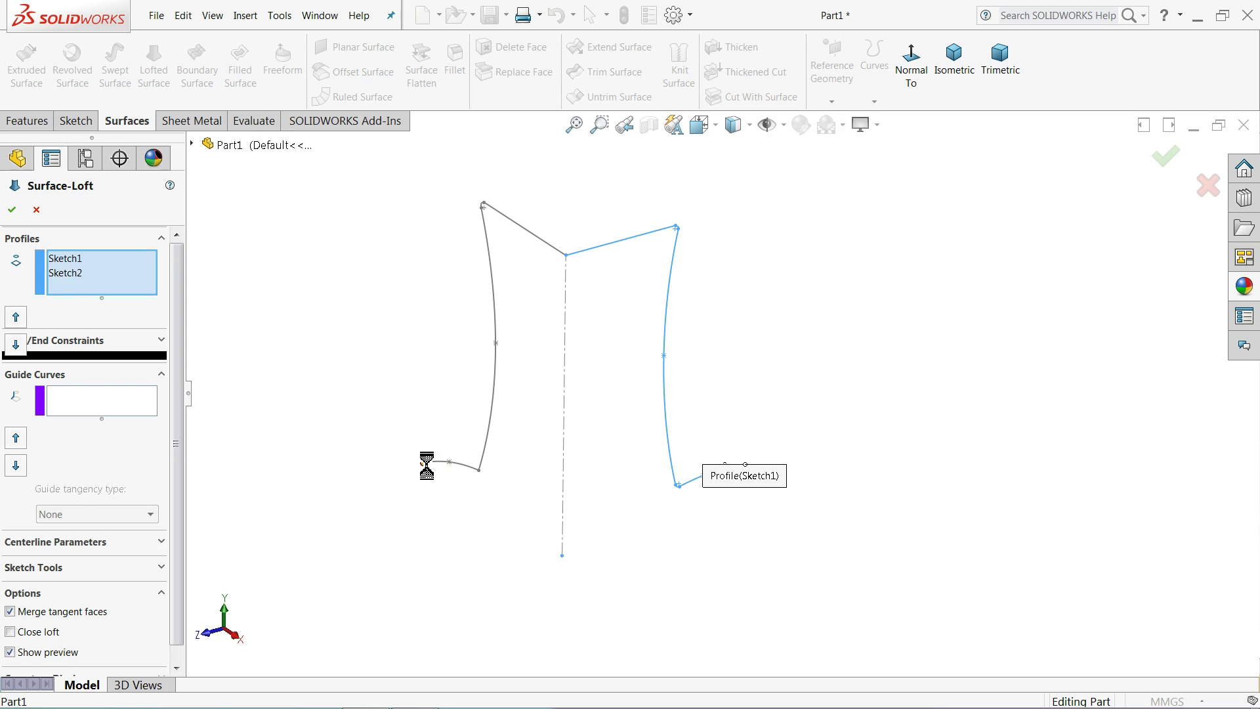
mouse_move(458, 402)
middle_down()
mouse_move(371, 420)
mouse_move(385, 447)
mouse_move(411, 399)
mouse_move(474, 345)
mouse_move(374, 368)
mouse_move(377, 402)
mouse_move(350, 404)
mouse_move(352, 427)
mouse_move(366, 402)
mouse_move(414, 408)
mouse_move(361, 445)
mouse_move(354, 478)
mouse_move(403, 402)
mouse_move(404, 425)
middle_up()
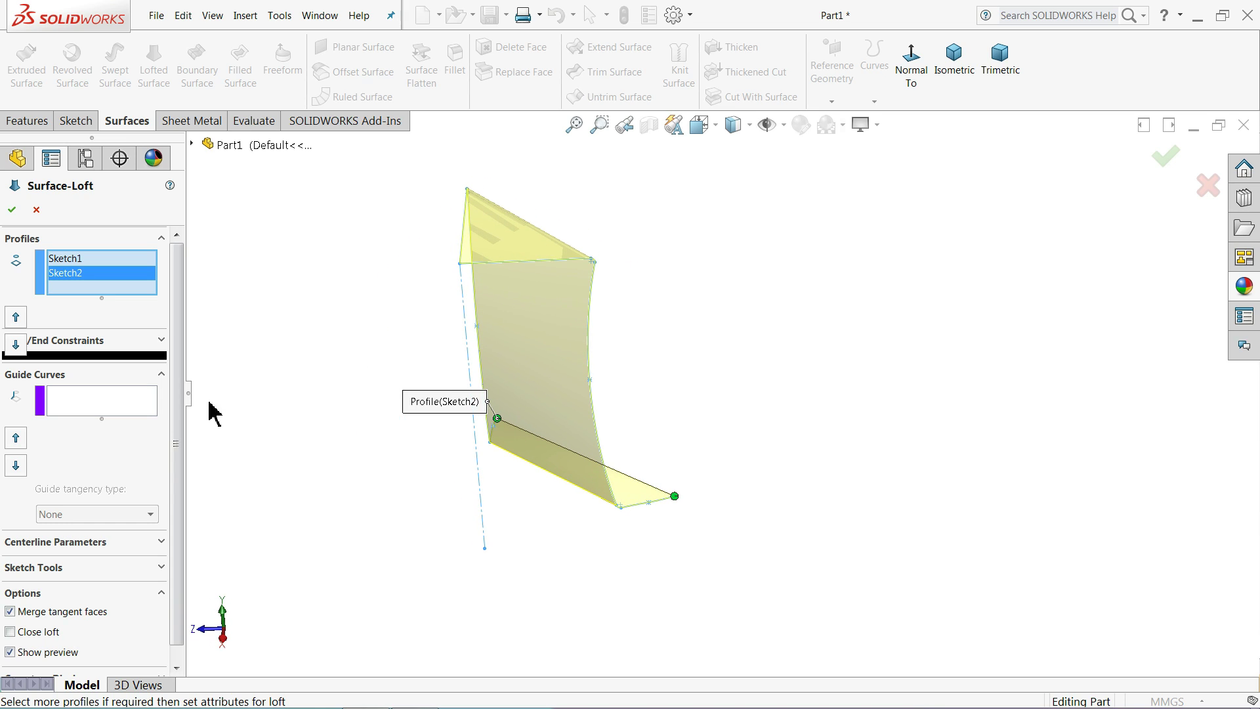
Step: Set the loft's start constraint to Normal To Profile
click(157, 341)
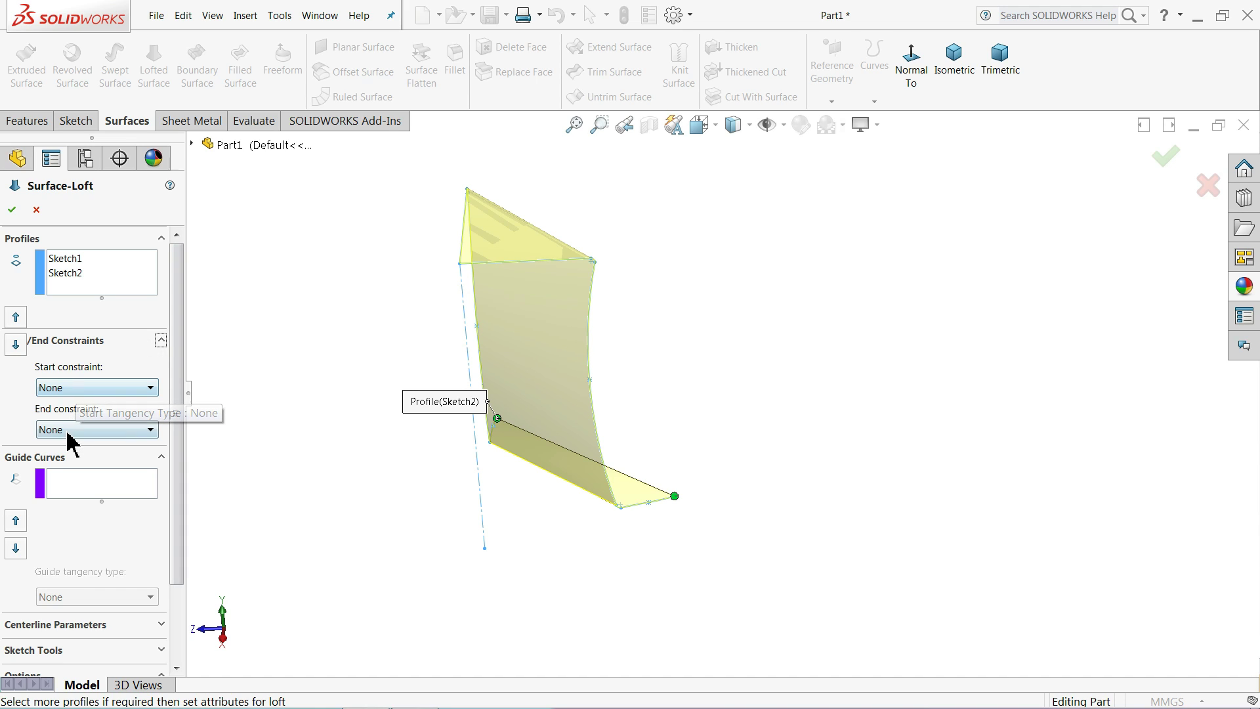
click(78, 388)
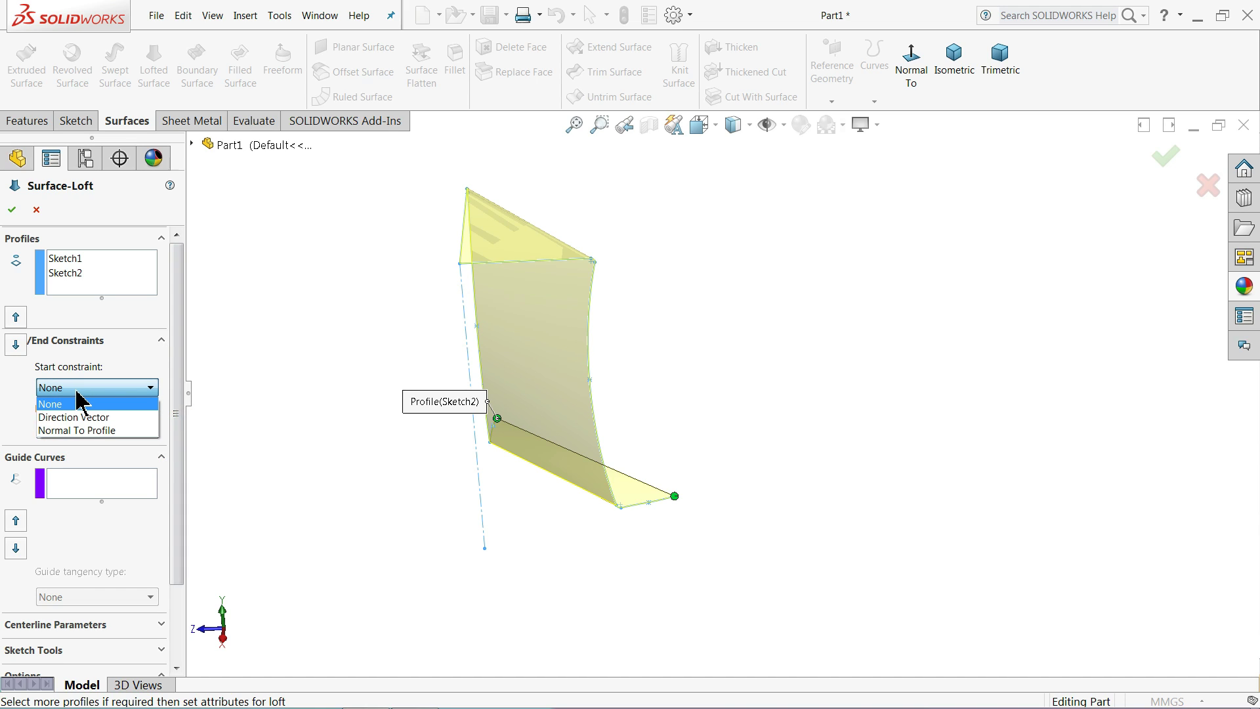
click(82, 430)
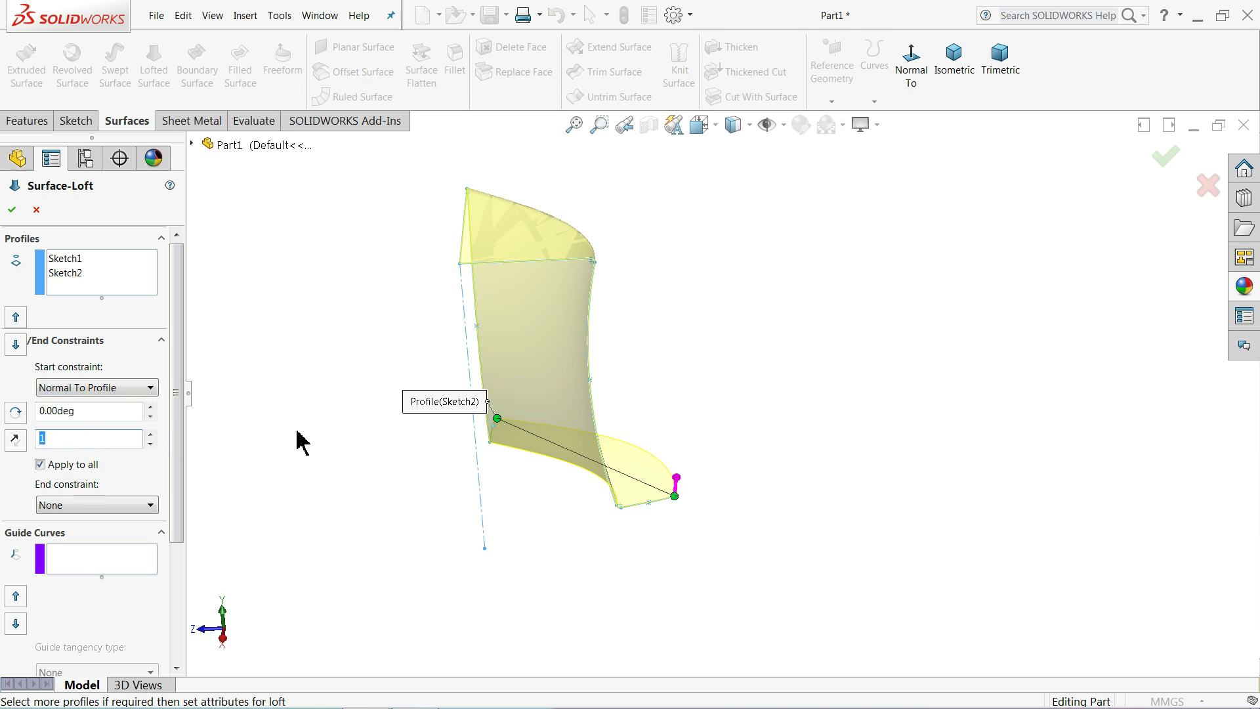
mouse_move(301, 436)
middle_down()
mouse_move(262, 416)
mouse_move(242, 438)
mouse_move(285, 431)
middle_up()
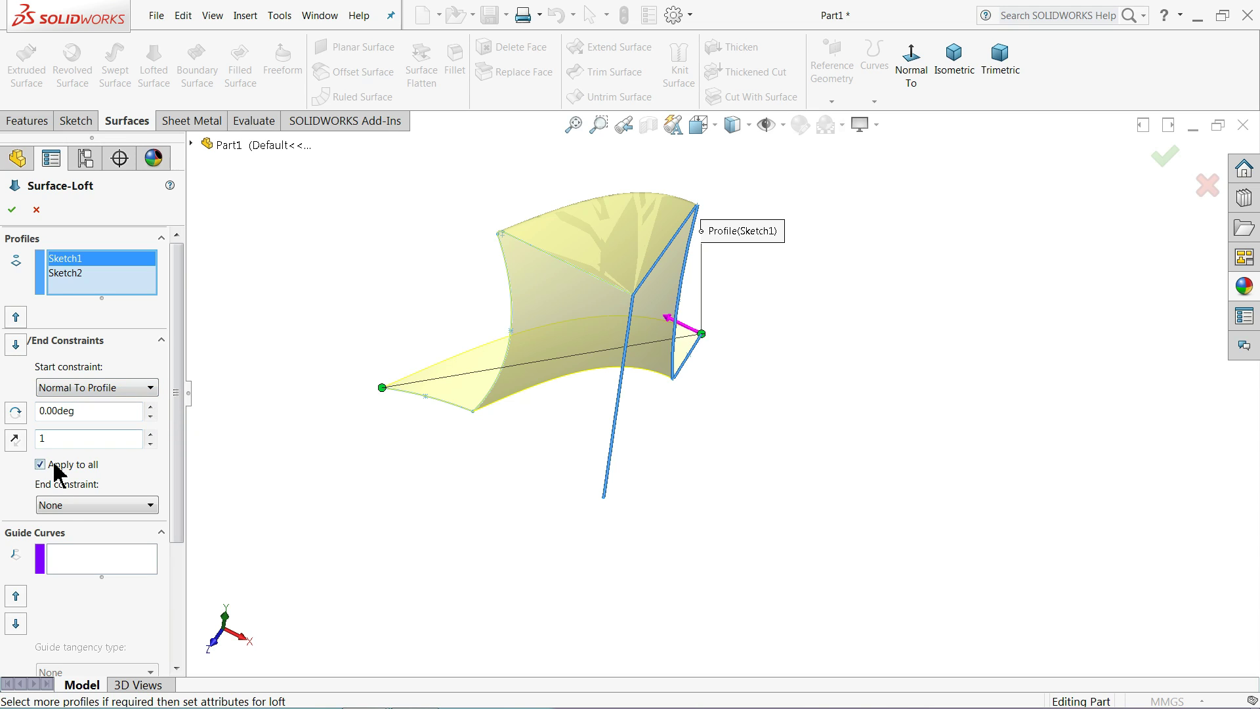
Step: Set the loft's end constraint to Normal To Profile as well and create the lofted surface
click(51, 508)
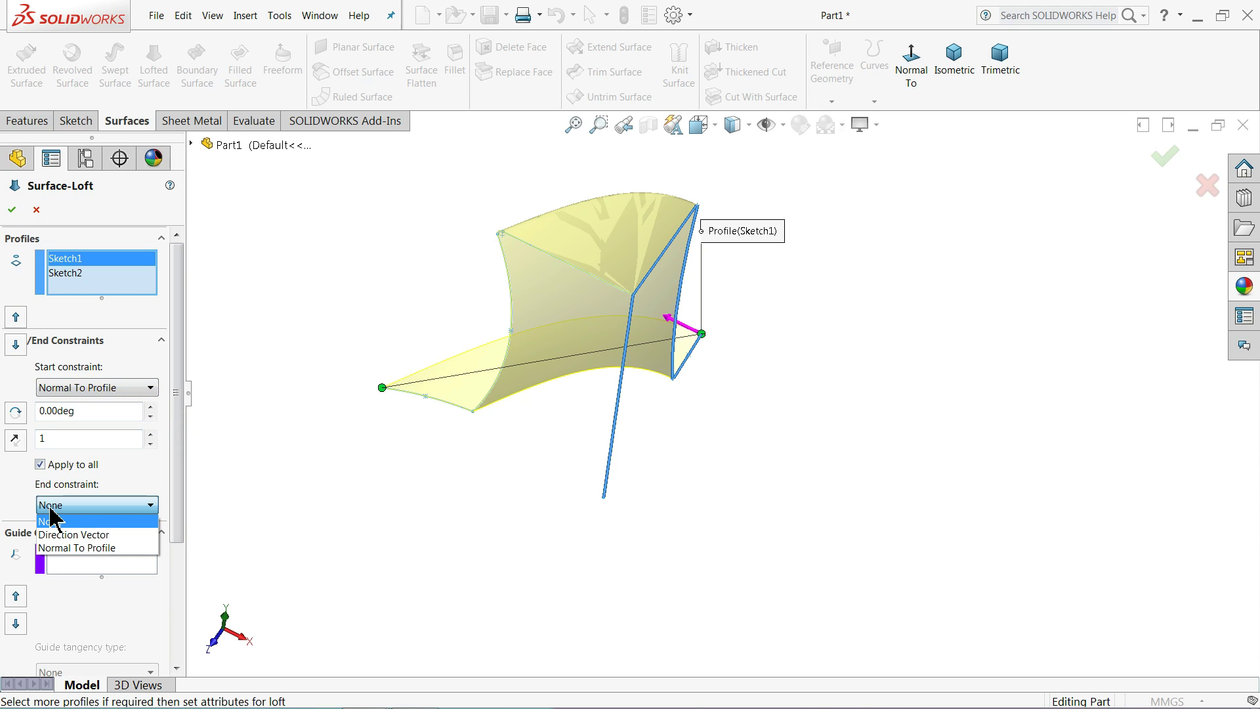
click(58, 554)
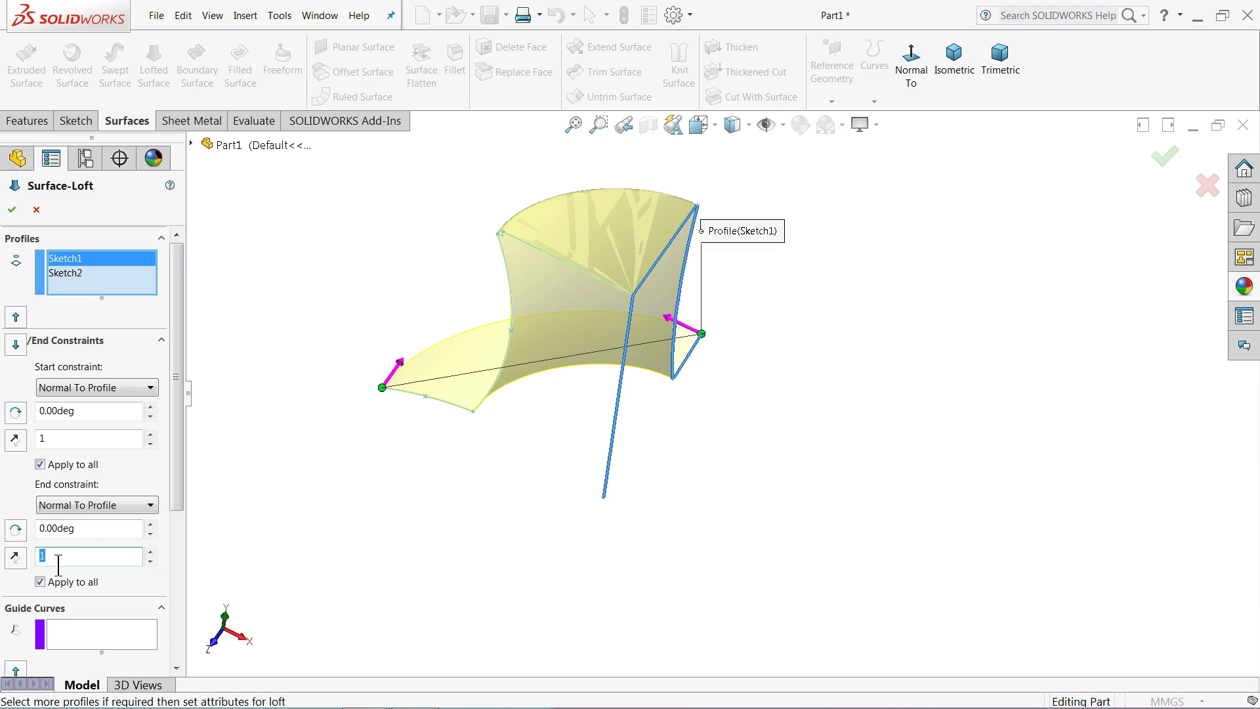
click(64, 274)
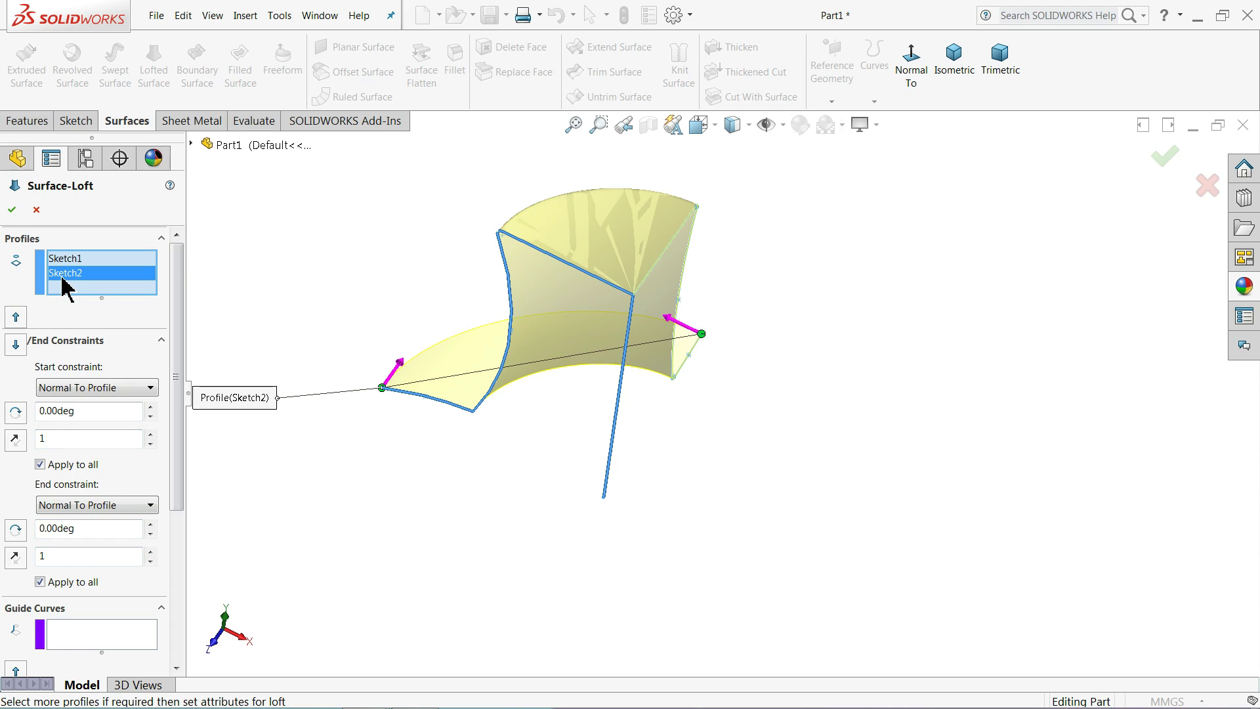
mouse_move(357, 478)
middle_down()
mouse_move(405, 467)
mouse_move(418, 526)
mouse_move(444, 532)
mouse_move(478, 447)
mouse_move(394, 411)
mouse_move(408, 394)
middle_up()
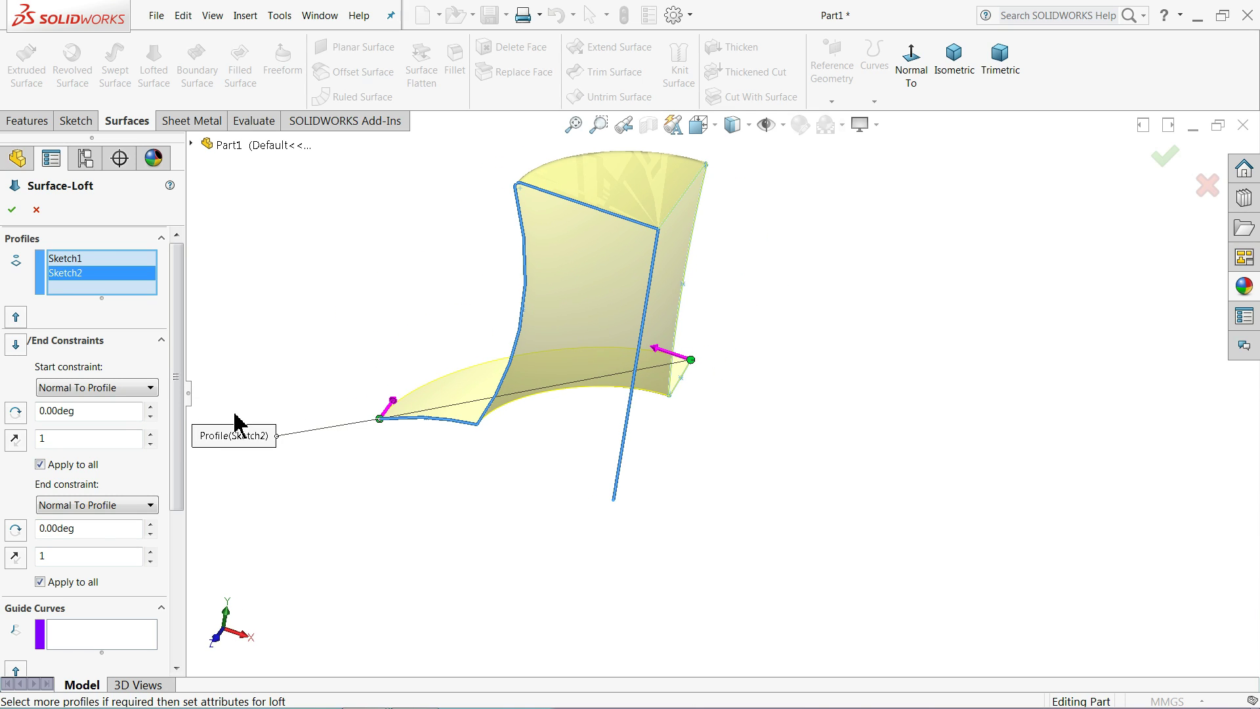
drag(176, 439, 177, 365)
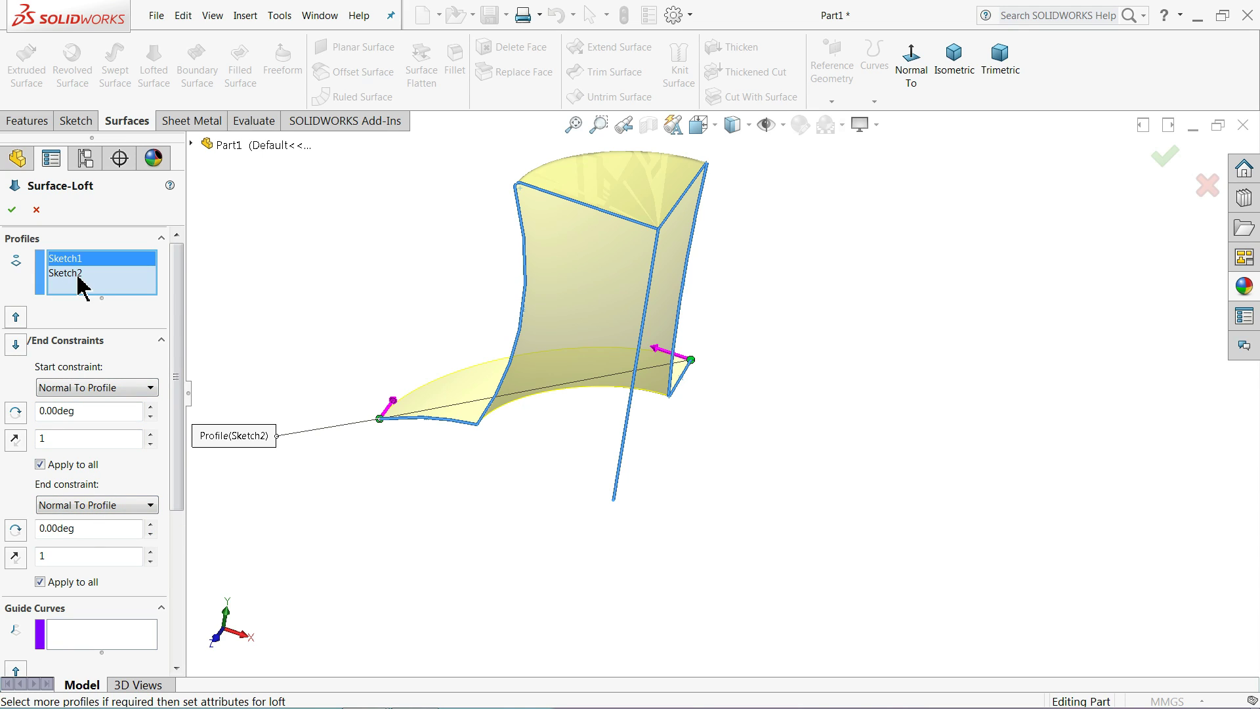
click(12, 210)
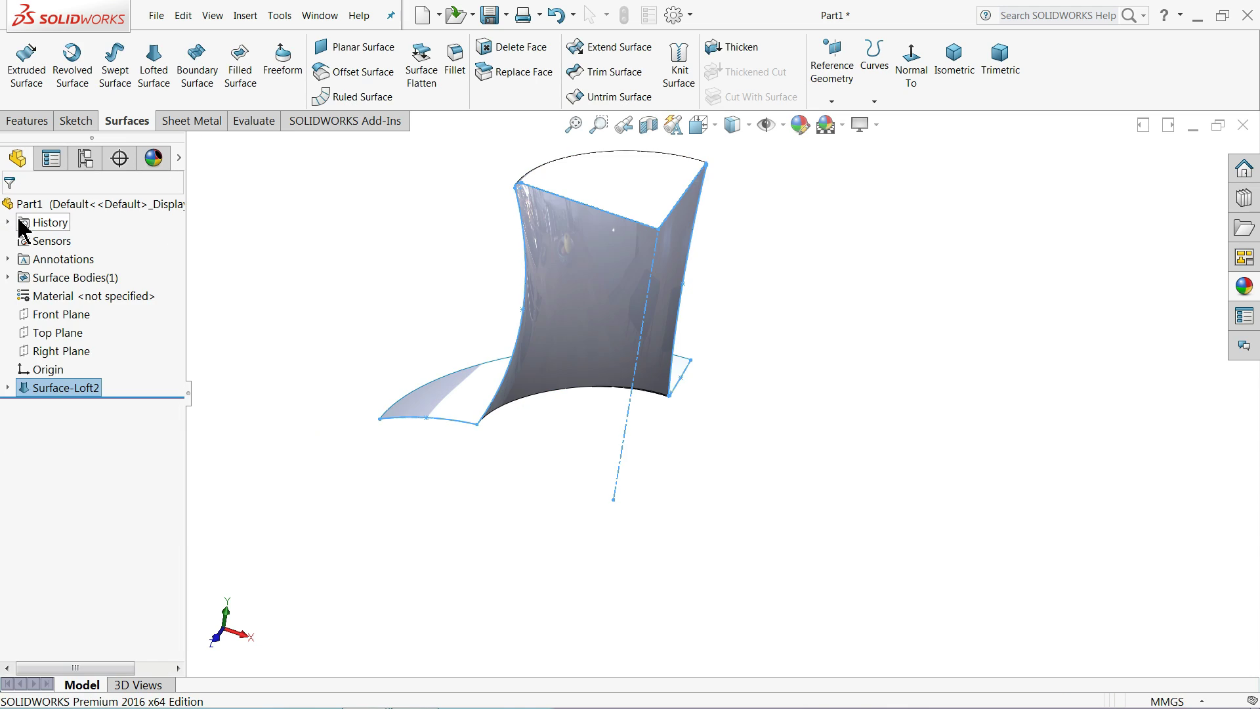
Step: Apply the beige cotton cloth appearance from the Fabric category to the whole part
middle_drag(335, 343, 383, 344)
scroll(683, 317, down, 2)
scroll(683, 317, down, 3)
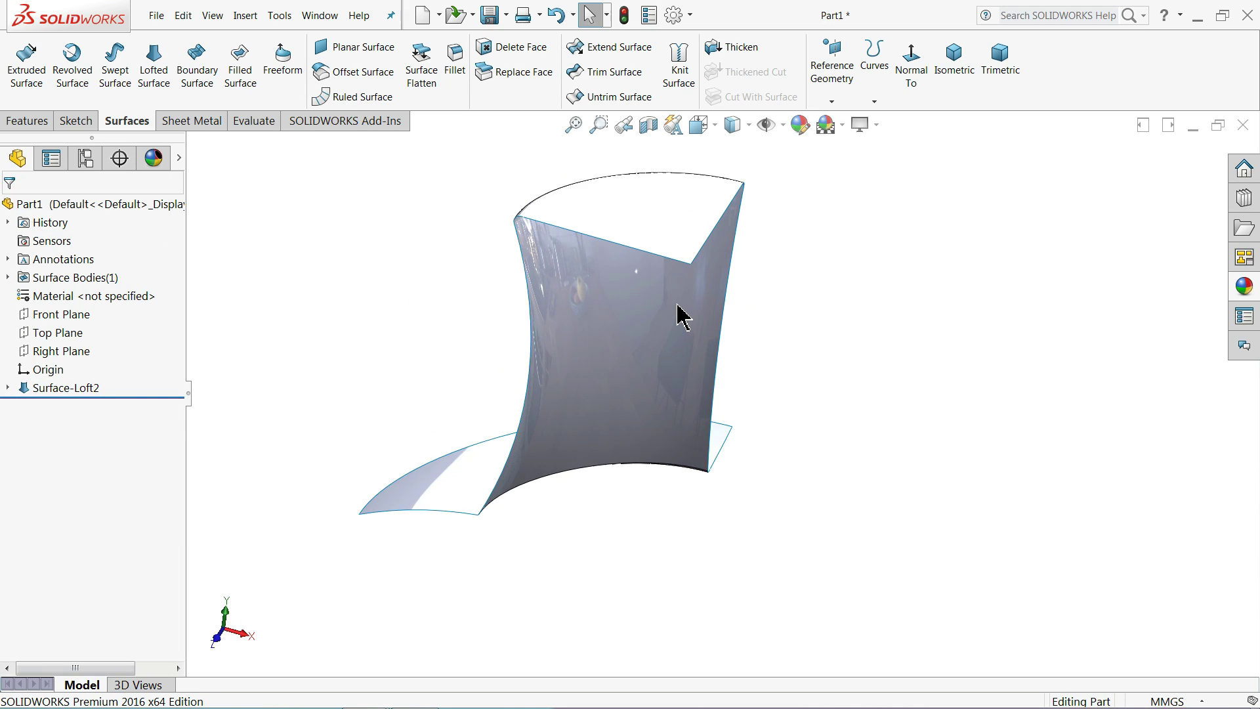
mouse_move(644, 329)
middle_down()
mouse_move(644, 289)
mouse_move(638, 314)
middle_up()
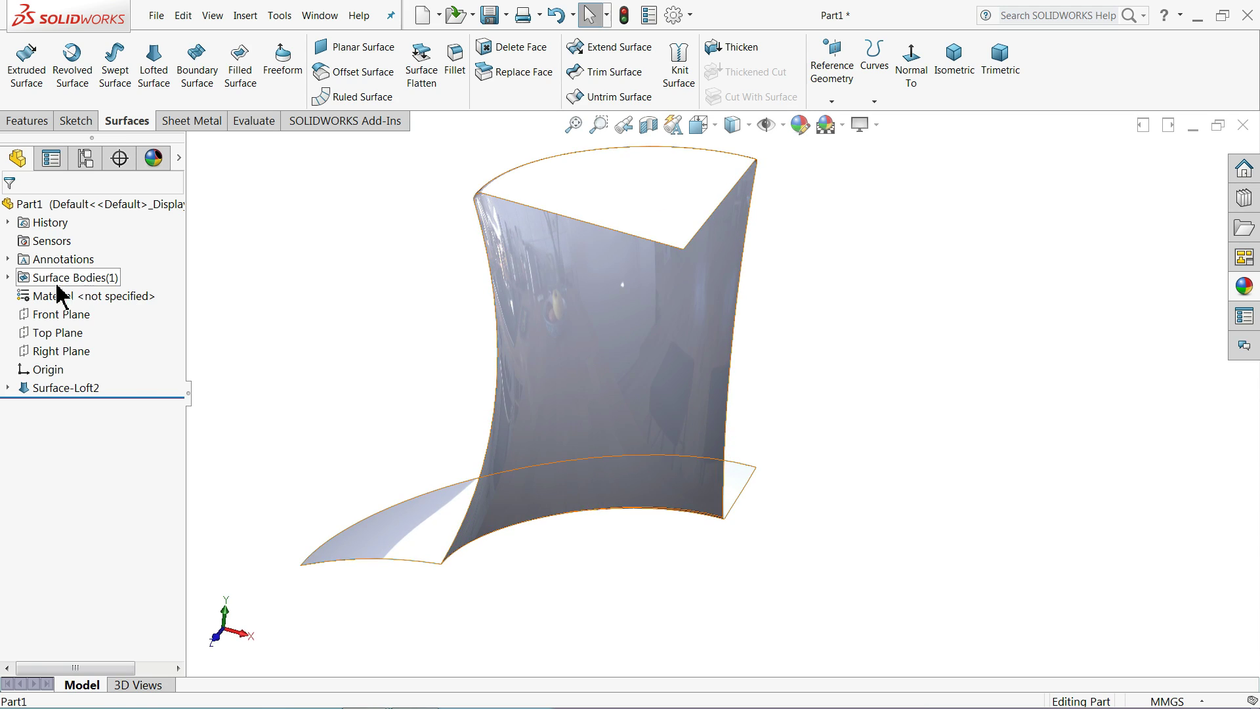
click(135, 213)
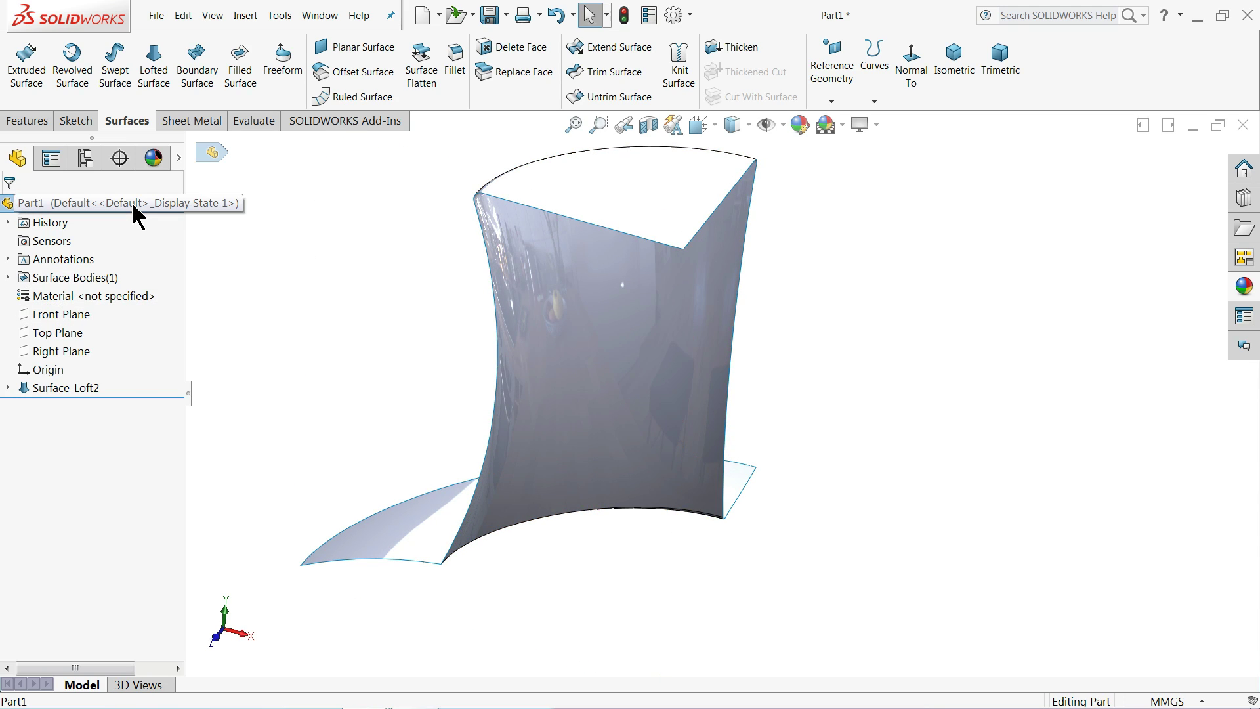
click(1245, 287)
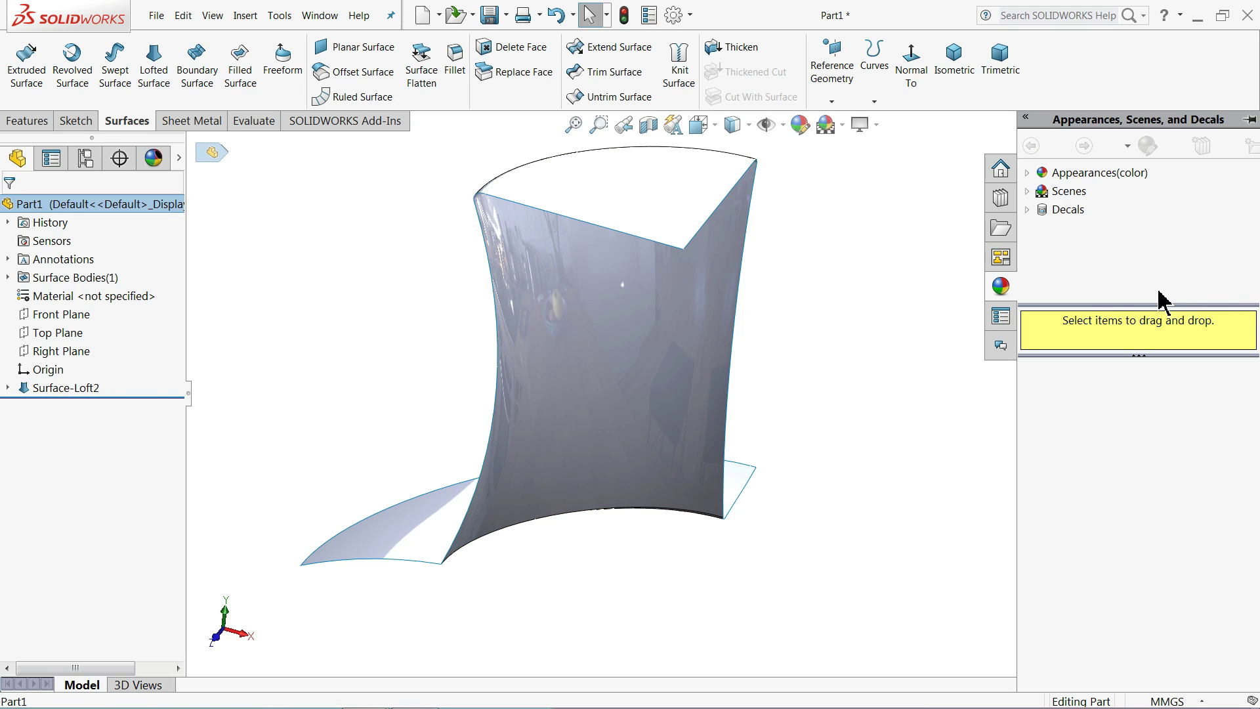
click(1029, 174)
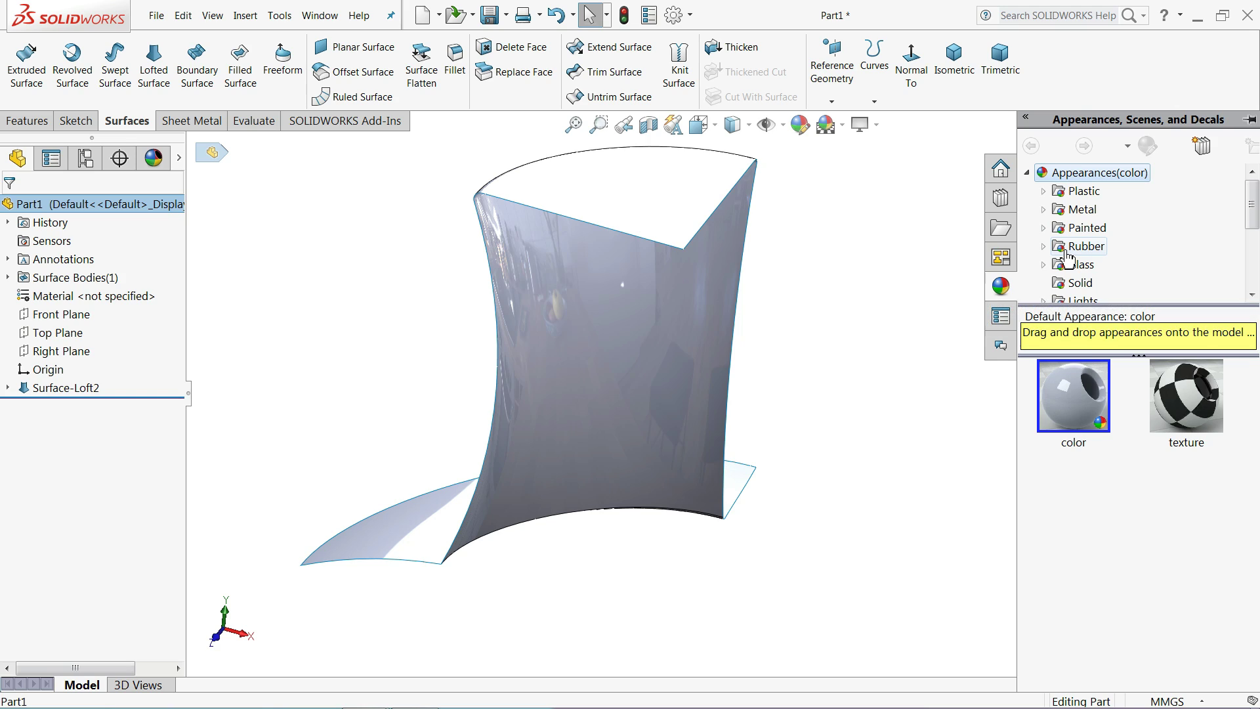
scroll(1103, 255, down, 1)
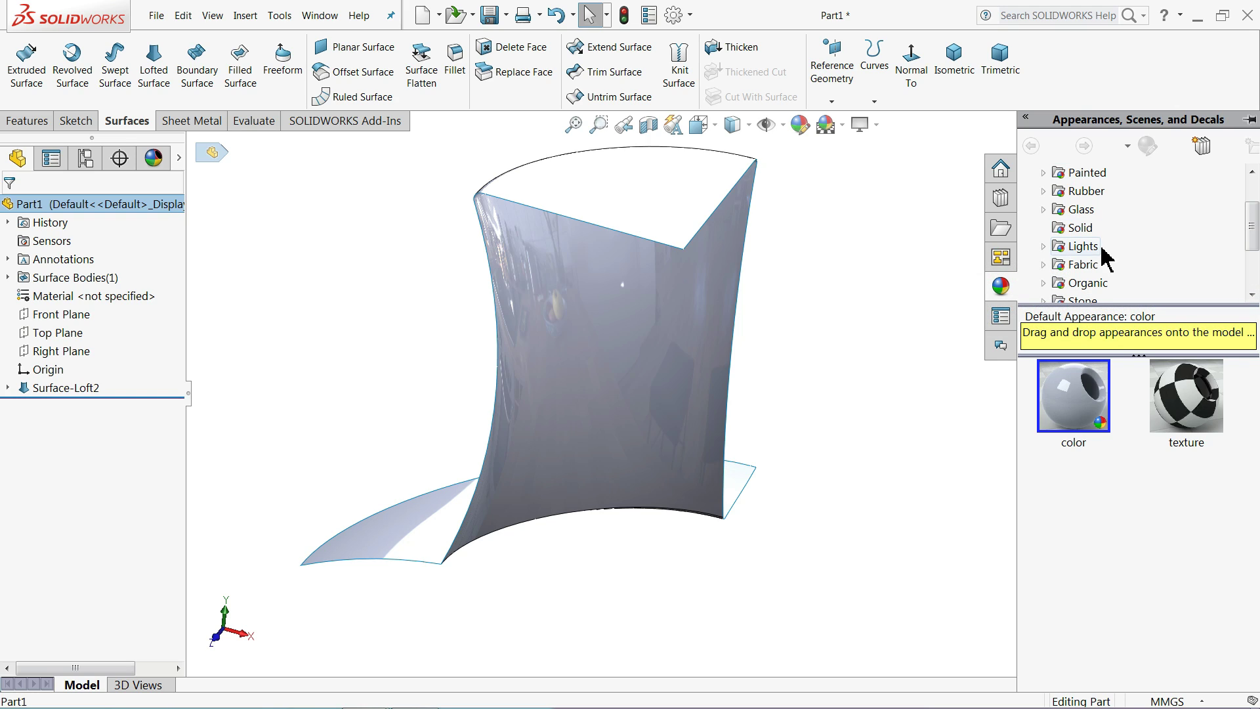
click(1044, 265)
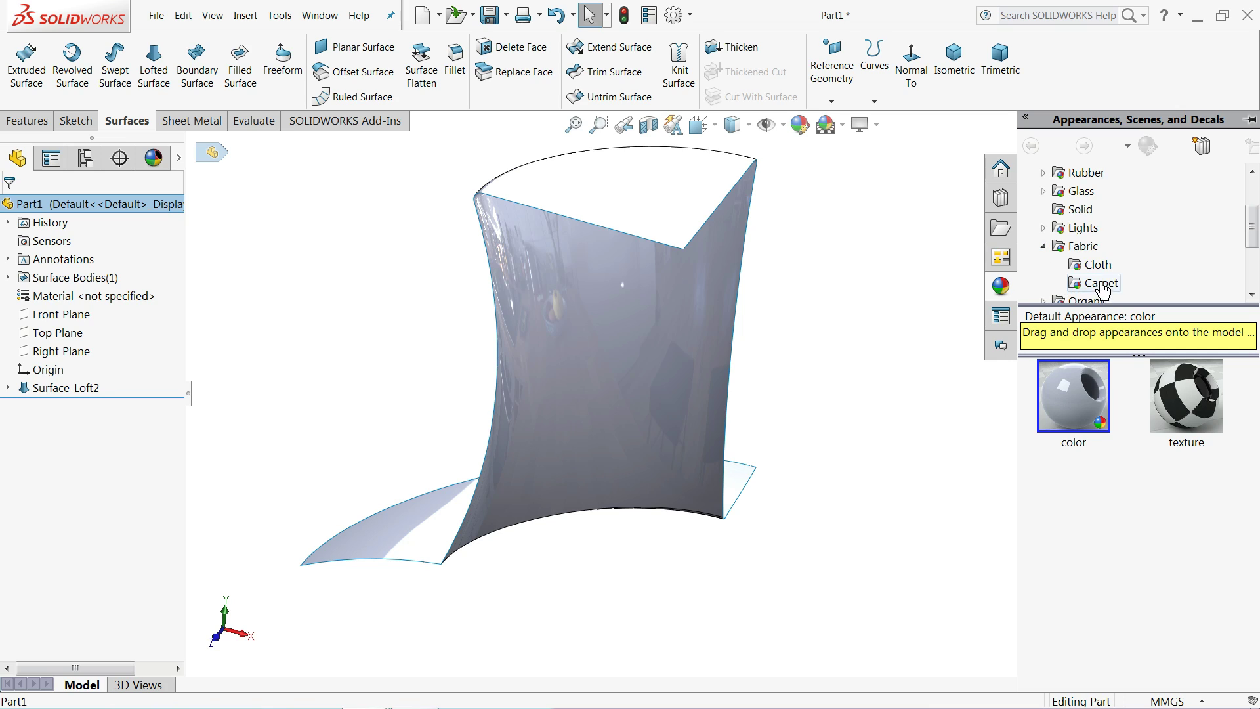
scroll(1110, 269, down, 1)
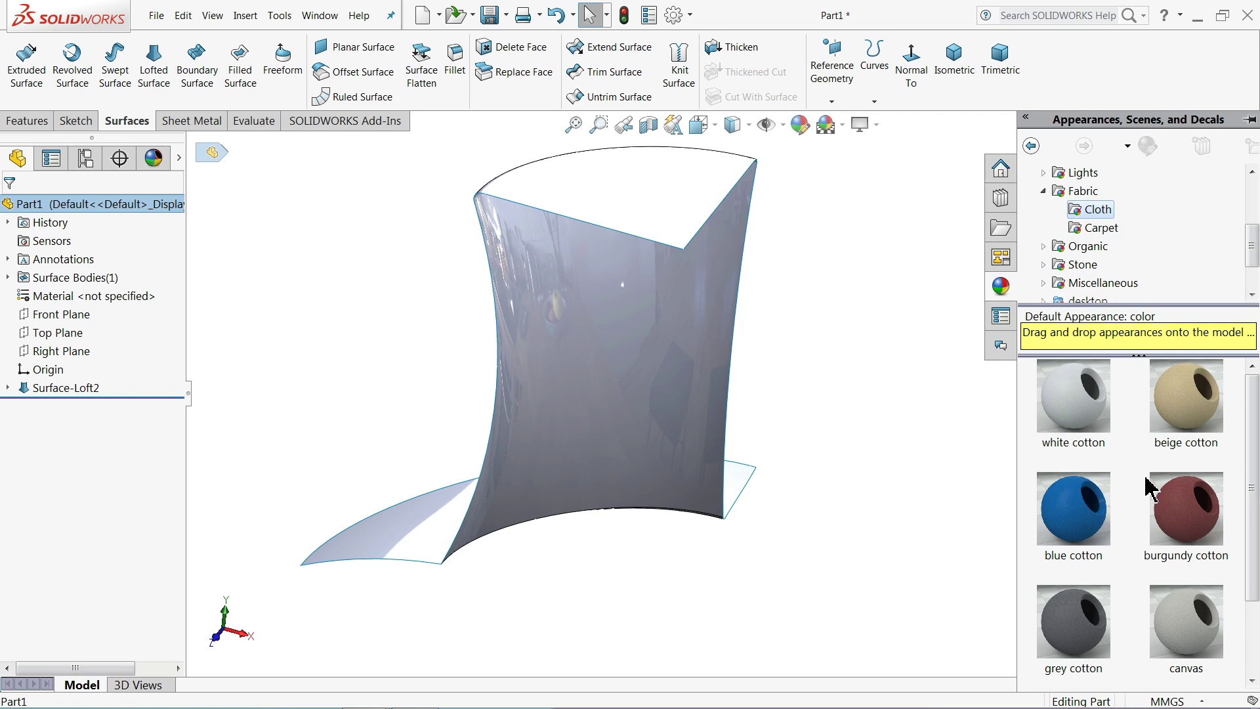
double_click(1188, 416)
Step: Try the grey cotton appearance on the part, and switch it back to beige cotton
middle_drag(888, 406, 884, 326)
double_click(1087, 660)
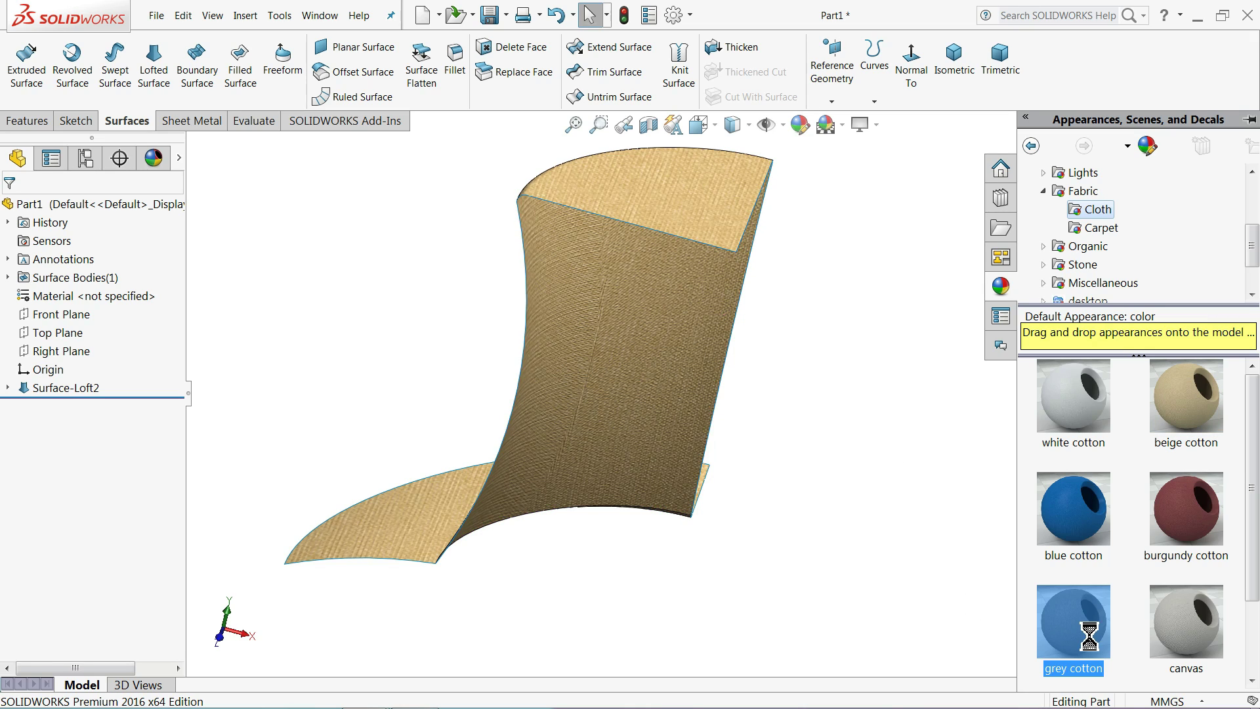
middle_drag(838, 556, 811, 513)
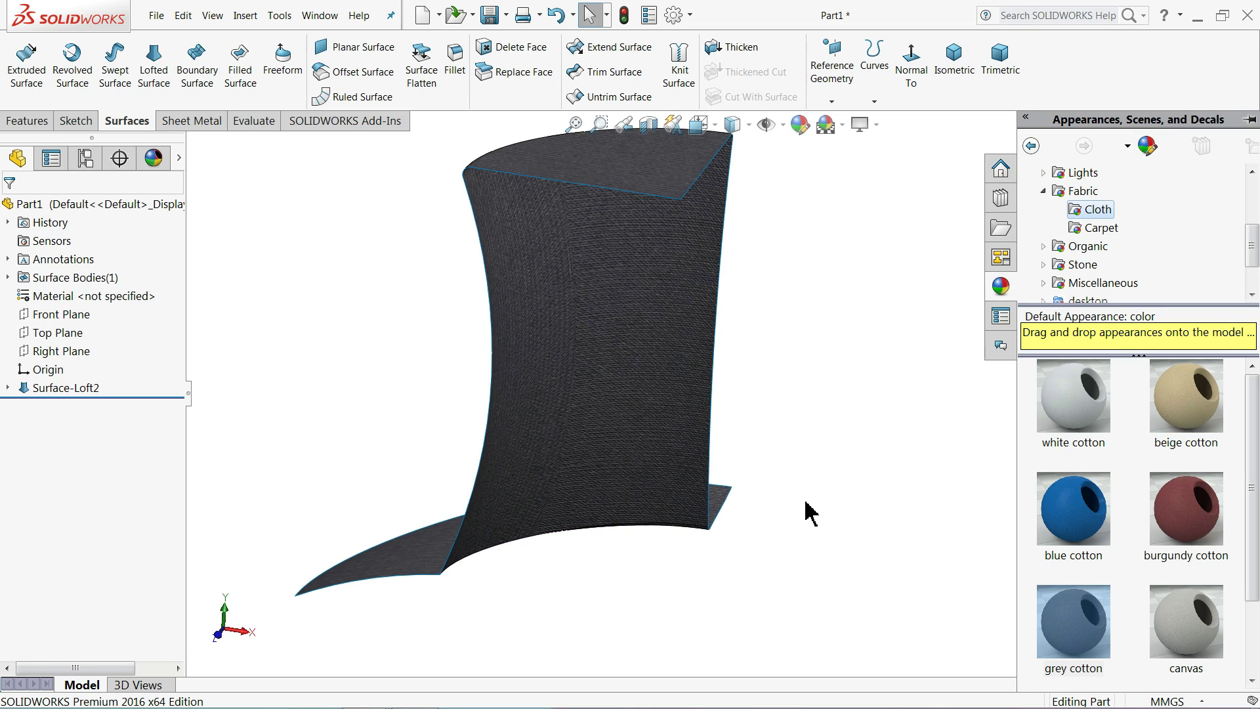
middle_drag(811, 513, 688, 376)
scroll(683, 403, down, 3)
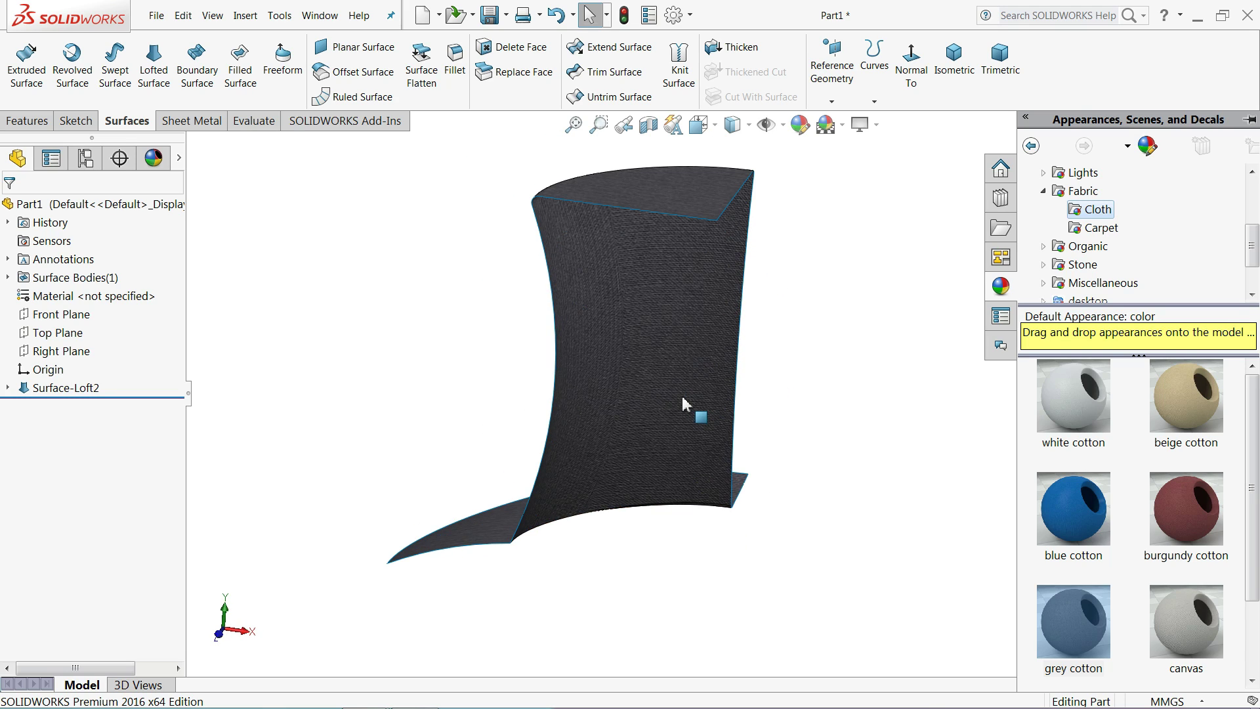
click(1207, 410)
middle_drag(952, 414, 853, 423)
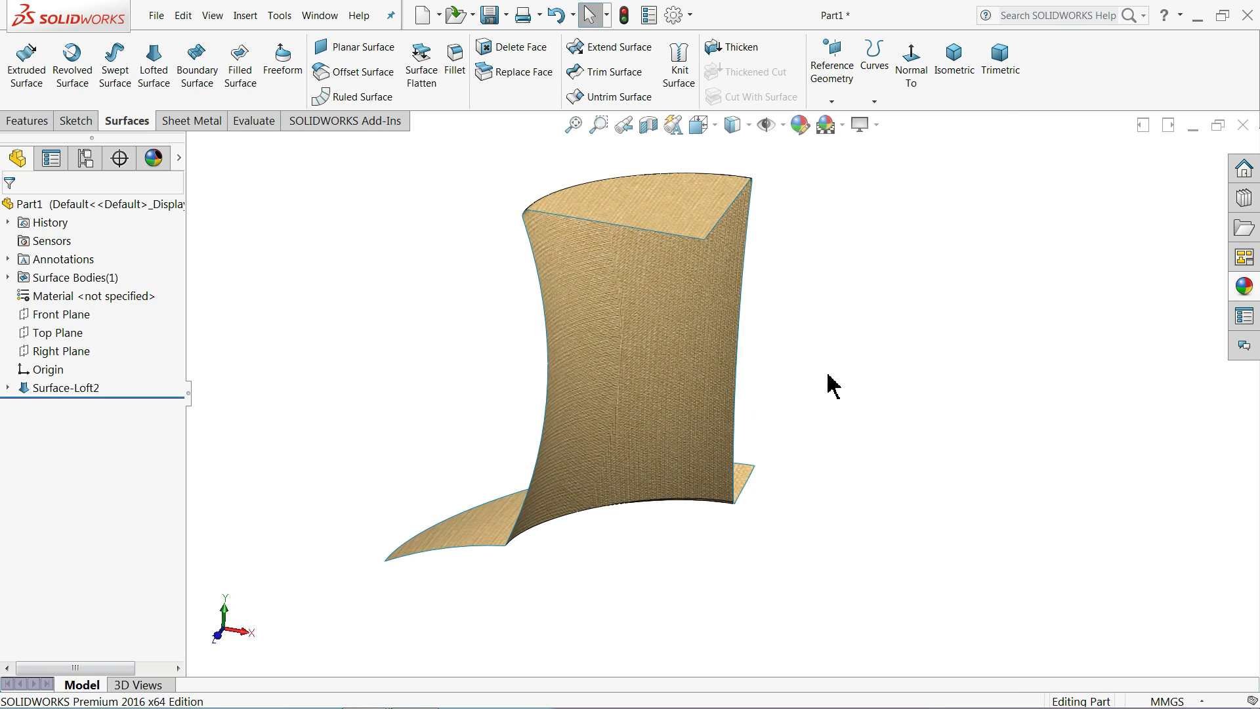
Step: Mirror the lofted surface body about the Front Plane
click(44, 319)
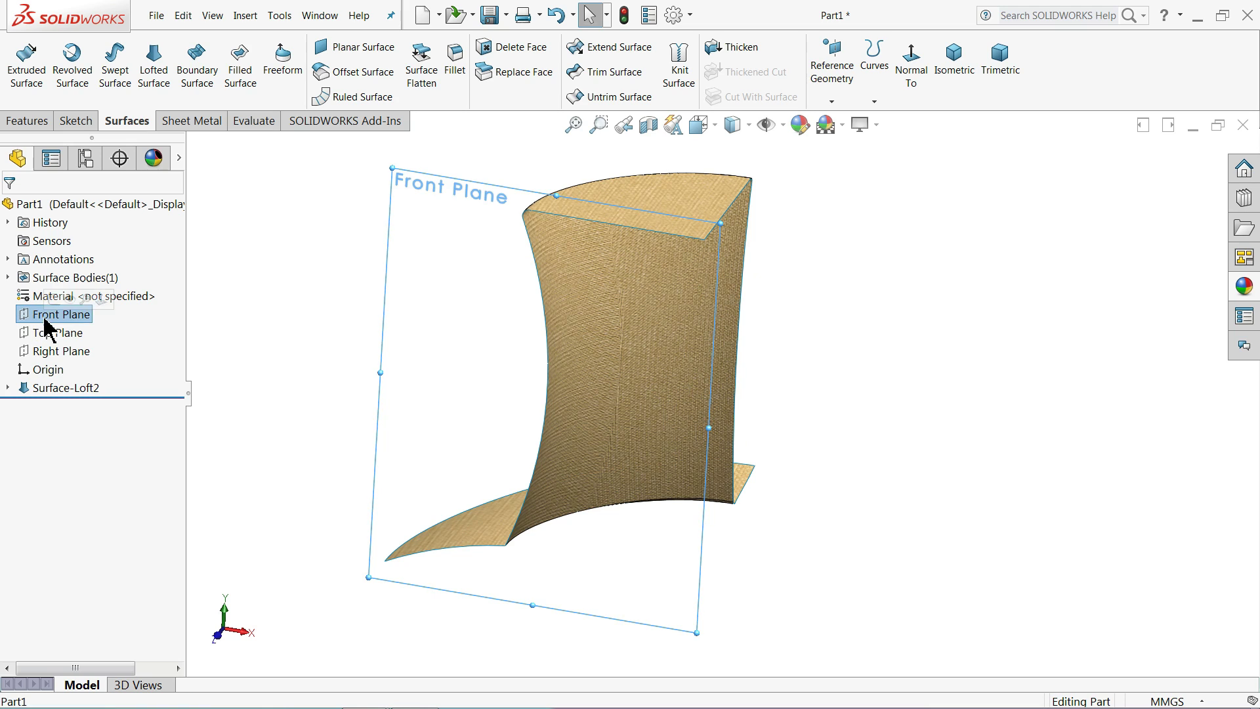
middle_drag(273, 292, 321, 324)
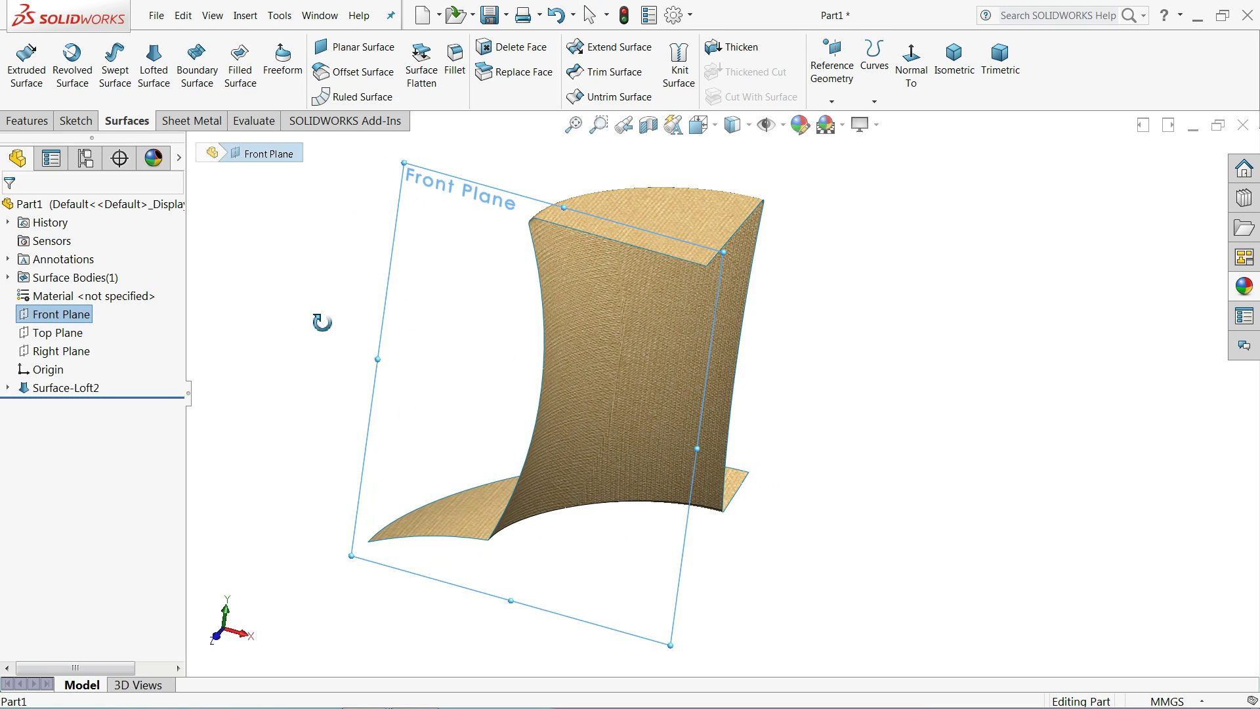
click(27, 121)
click(596, 102)
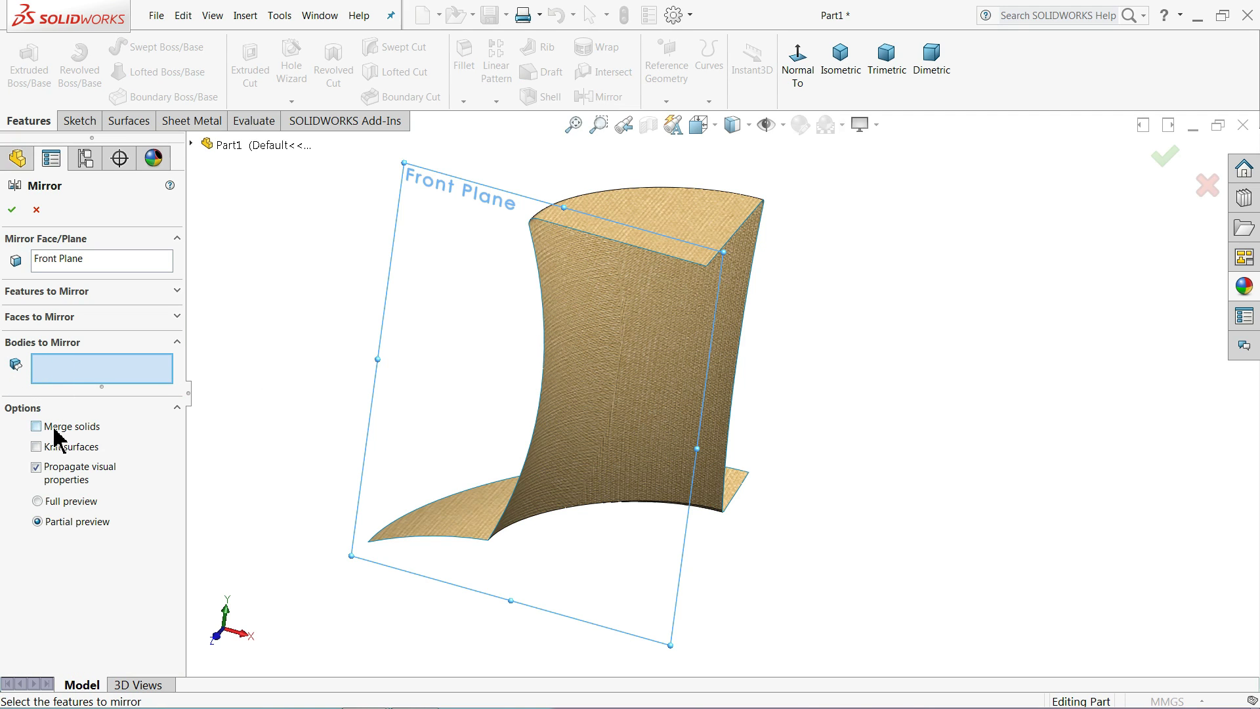
click(599, 338)
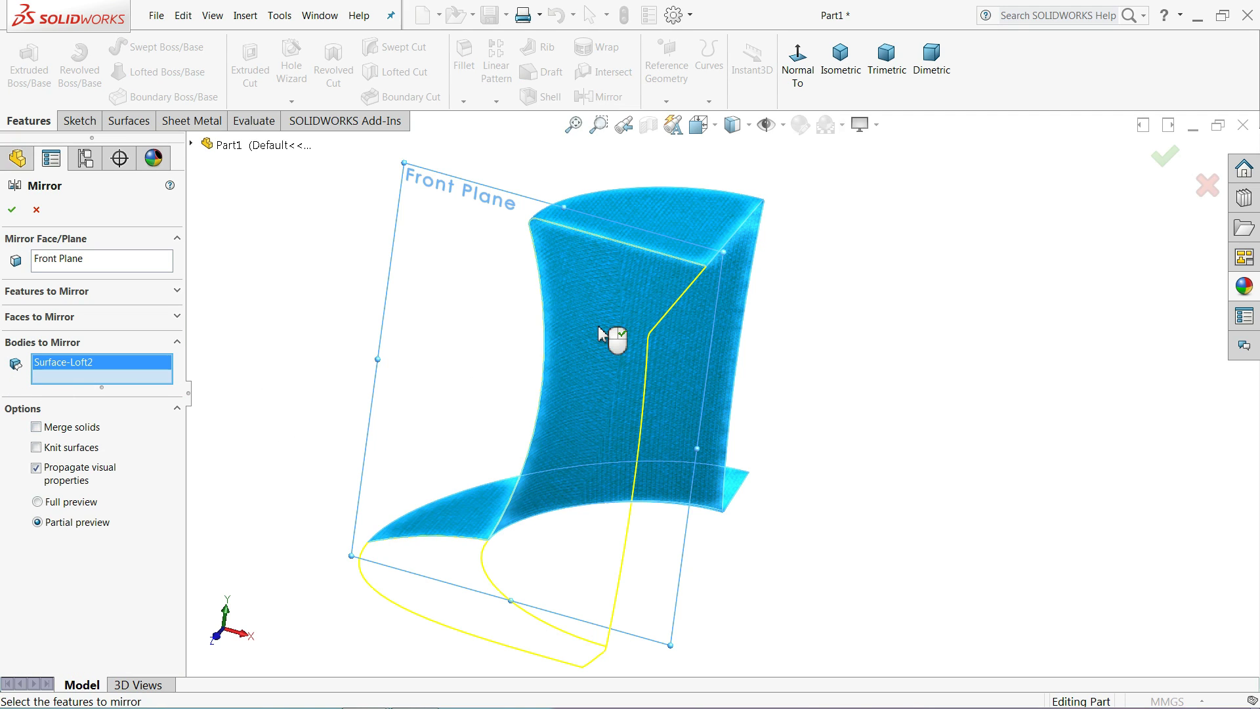
click(13, 210)
Step: Mirror the lofted surface and its mirrored copy as bodies about the Right Plane to complete the hat
middle_drag(492, 394, 495, 309)
scroll(467, 357, up, 3)
middle_drag(466, 357, 441, 383)
scroll(732, 443, down, 3)
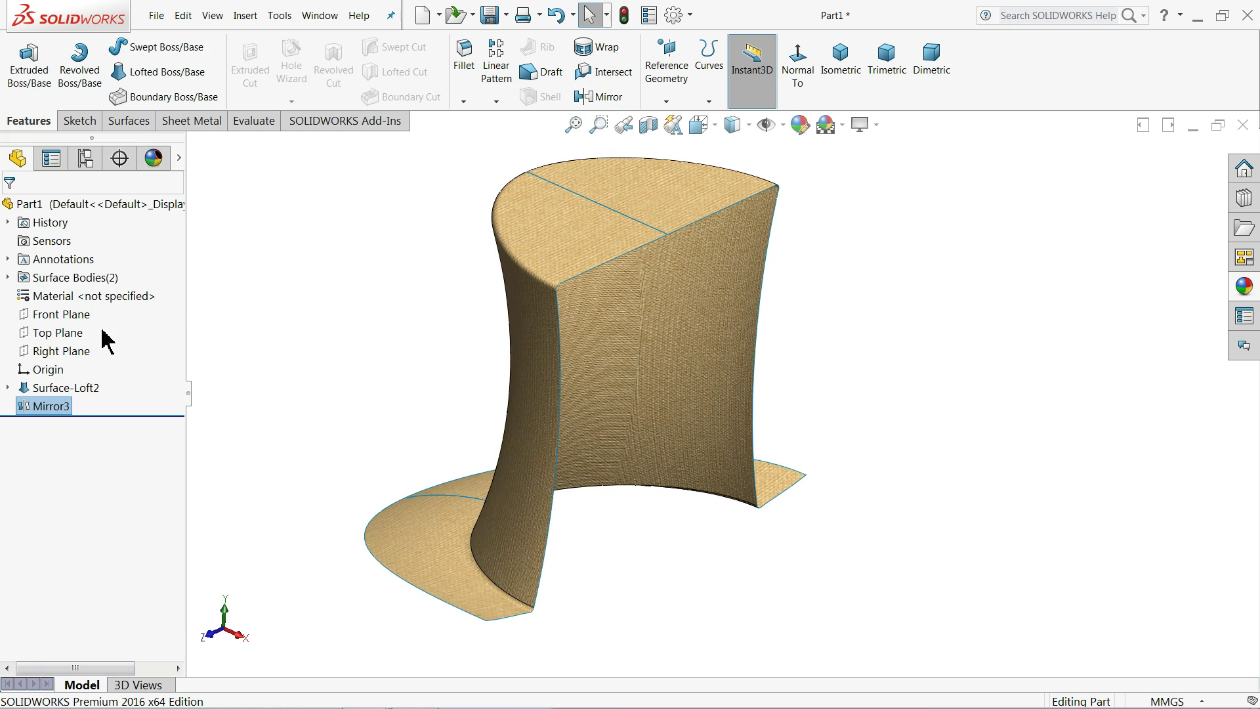
click(53, 352)
click(605, 99)
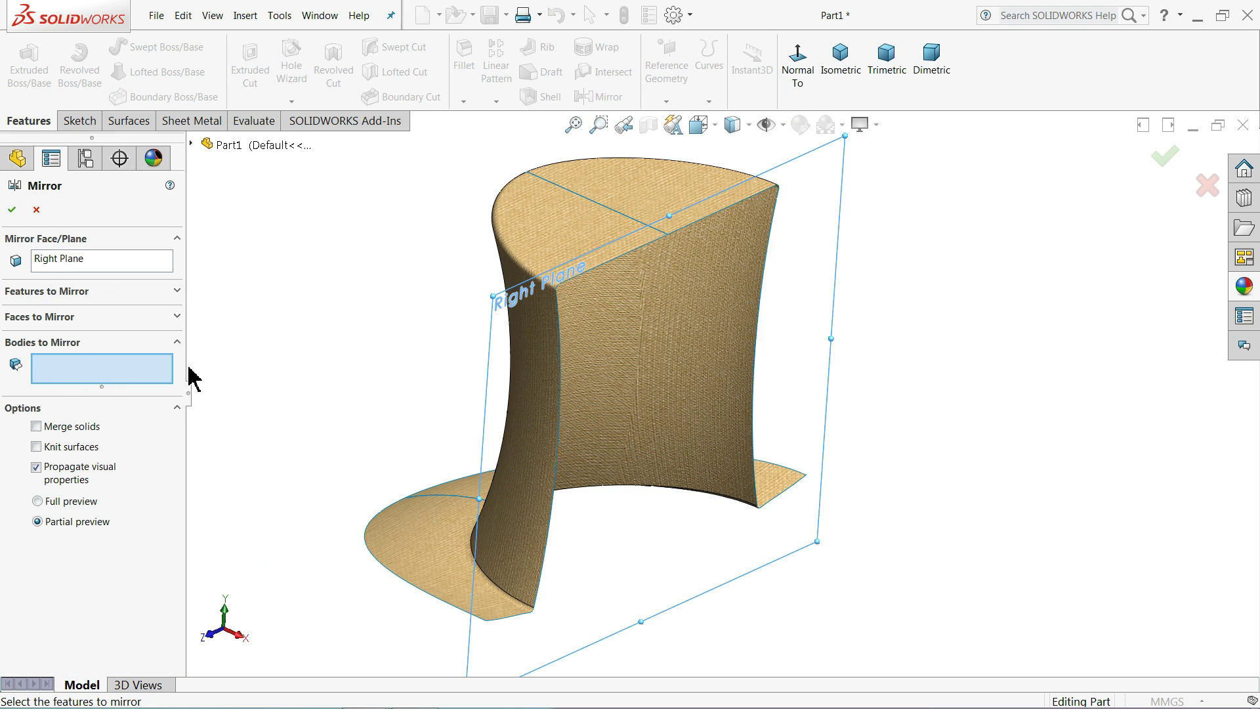
click(582, 353)
click(747, 227)
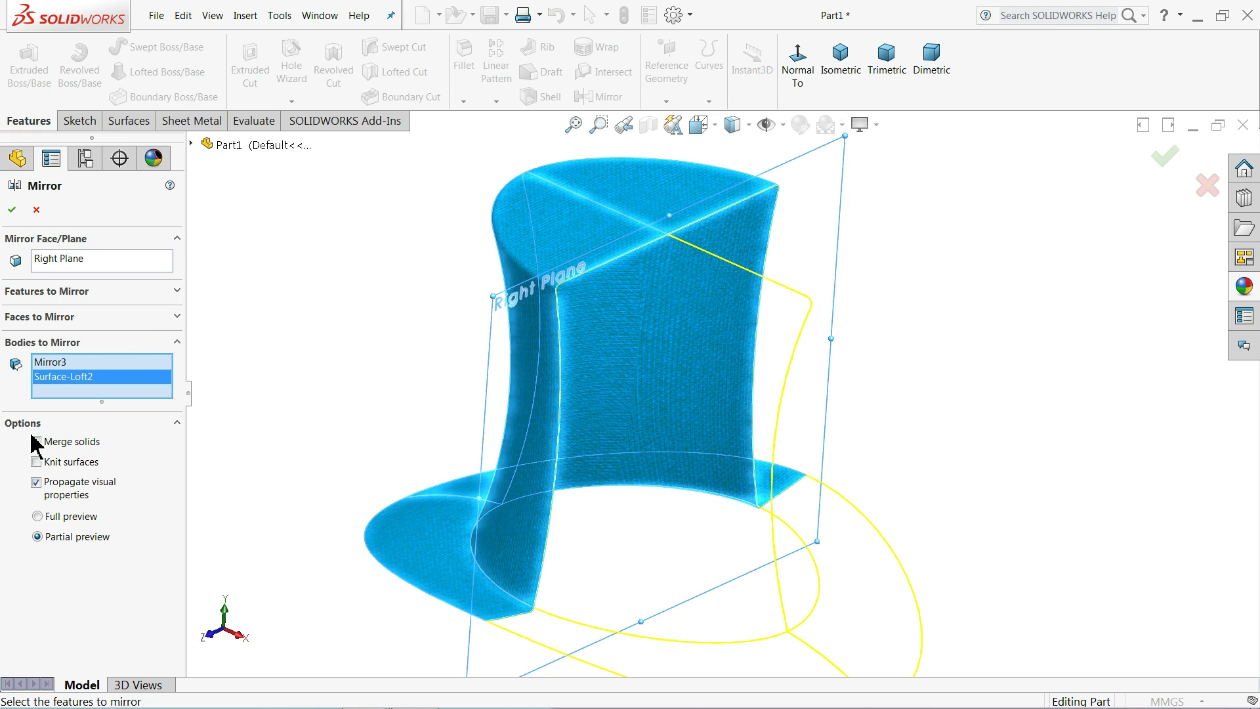
click(12, 209)
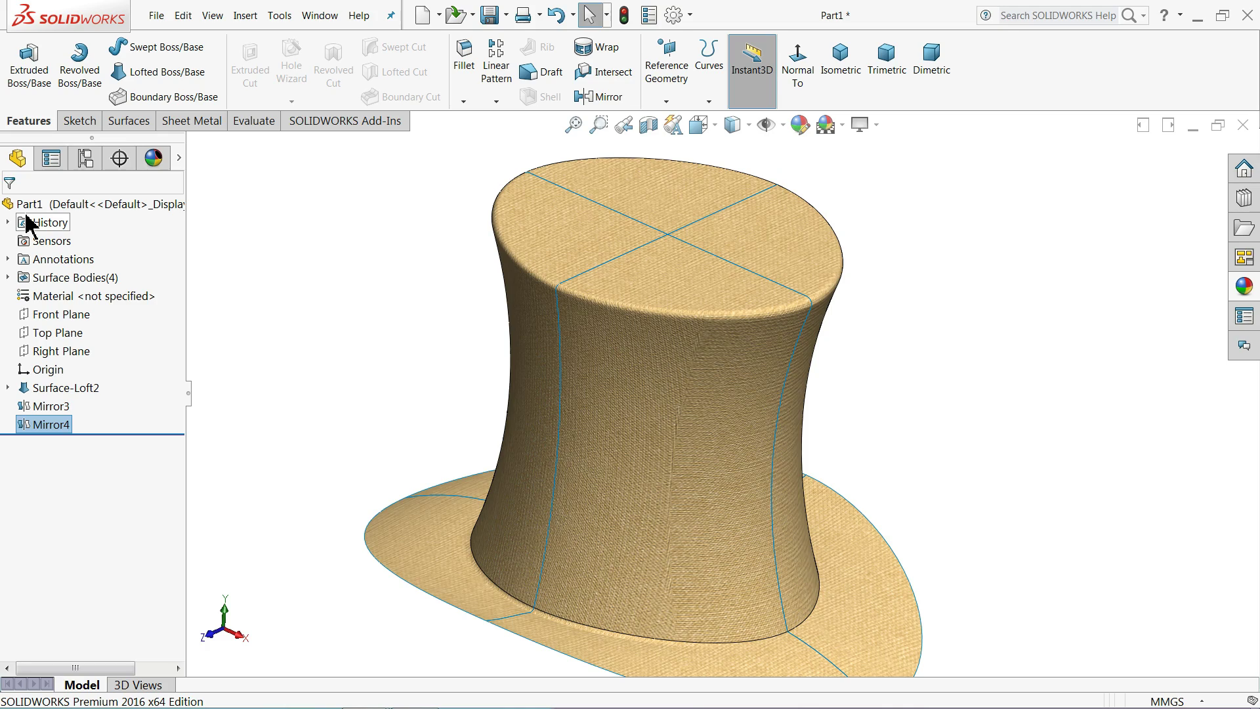
click(392, 322)
Step: Knit the four quarter surfaces of the hat into one surface body, with Merge entities enabled and a 0.0025 mm knitting tolerance
middle_drag(473, 338, 496, 383)
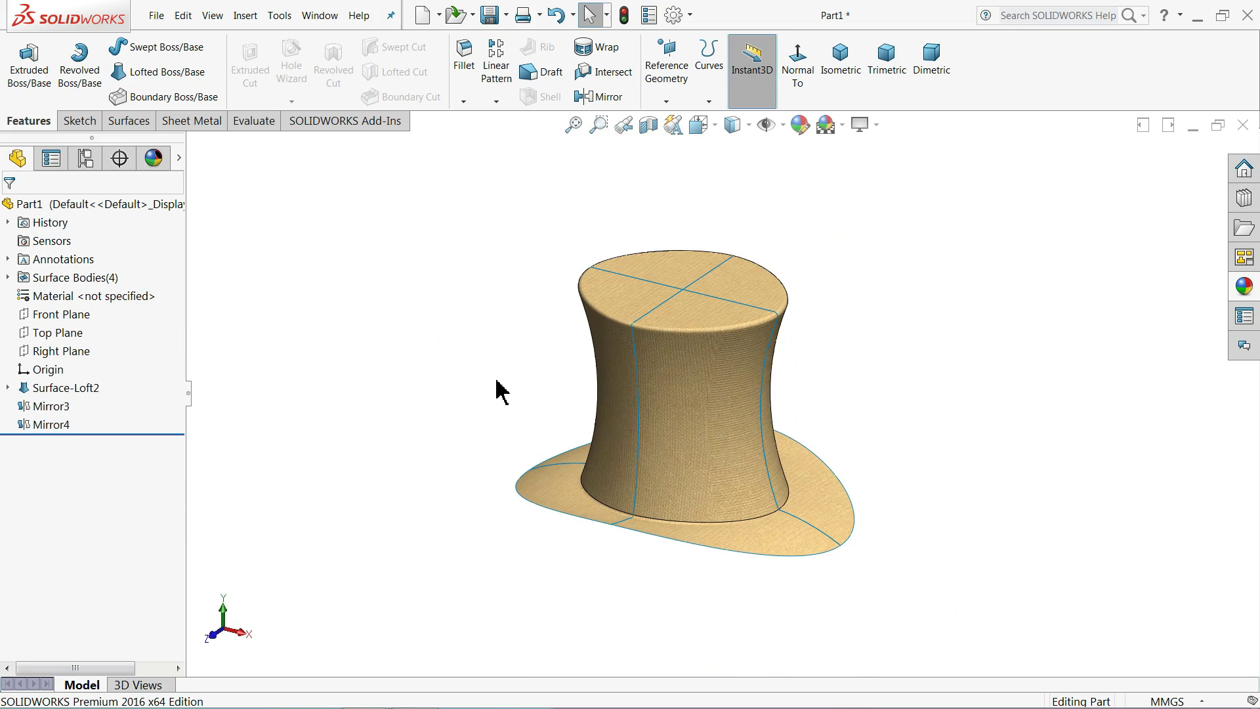
scroll(746, 450, down, 3)
mouse_move(604, 440)
middle_down()
mouse_move(596, 419)
mouse_move(607, 439)
middle_up()
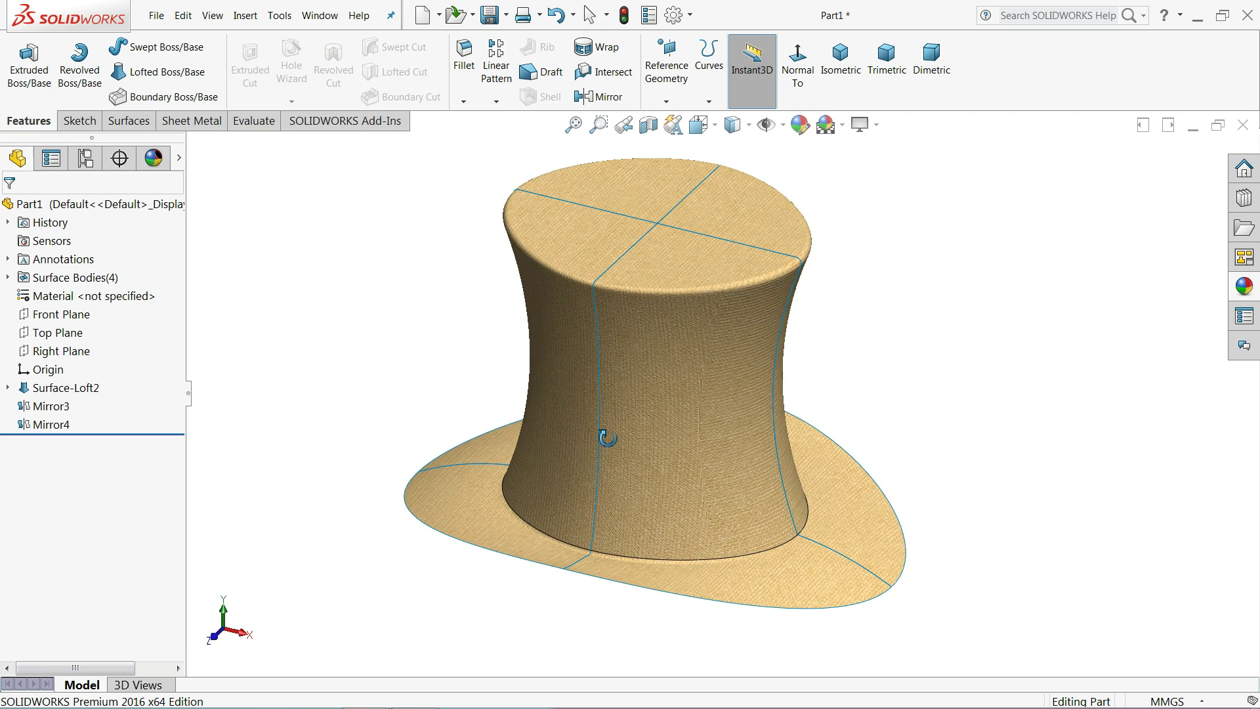
click(128, 121)
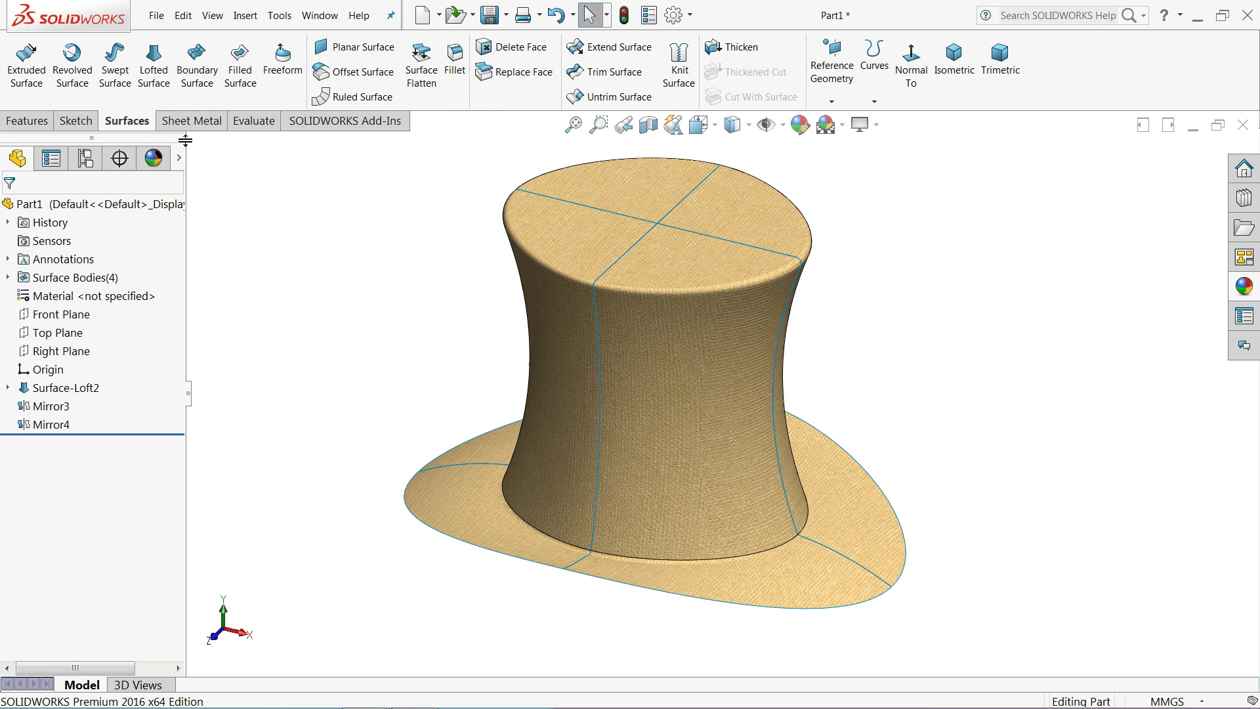
mouse_move(392, 292)
middle_down()
mouse_move(391, 265)
mouse_move(392, 277)
middle_up()
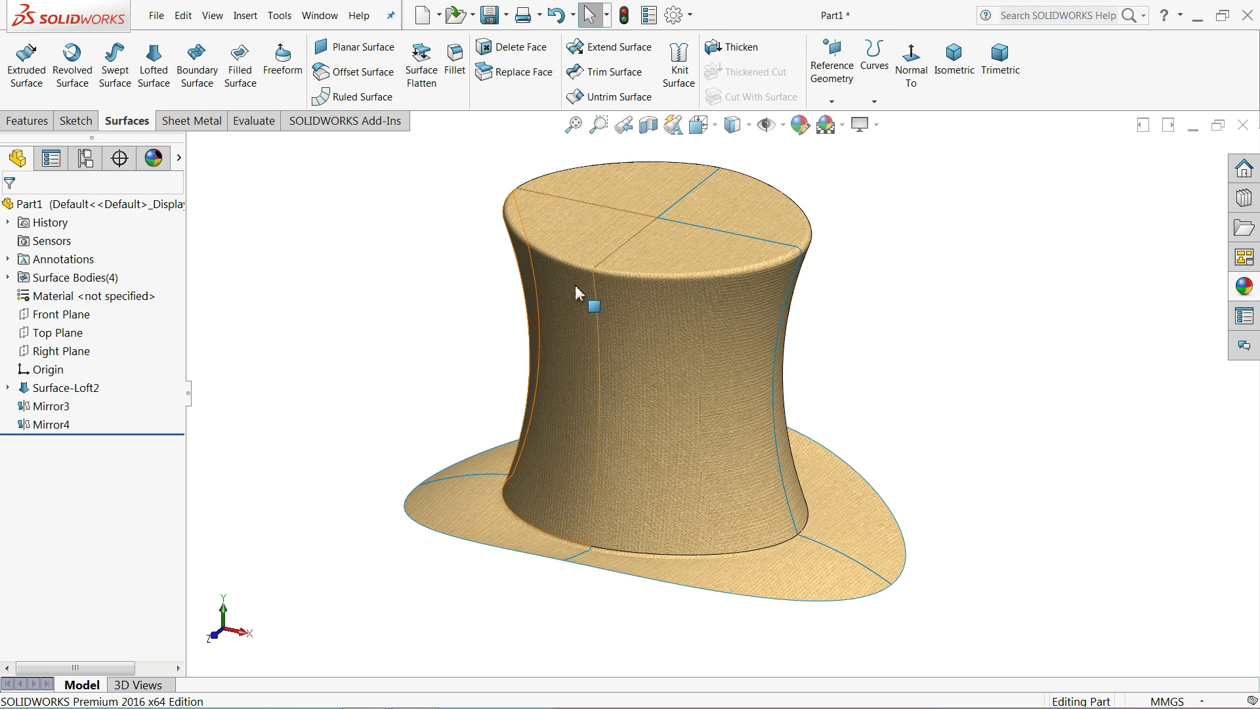
scroll(453, 368, down, 1)
scroll(407, 391, up, 1)
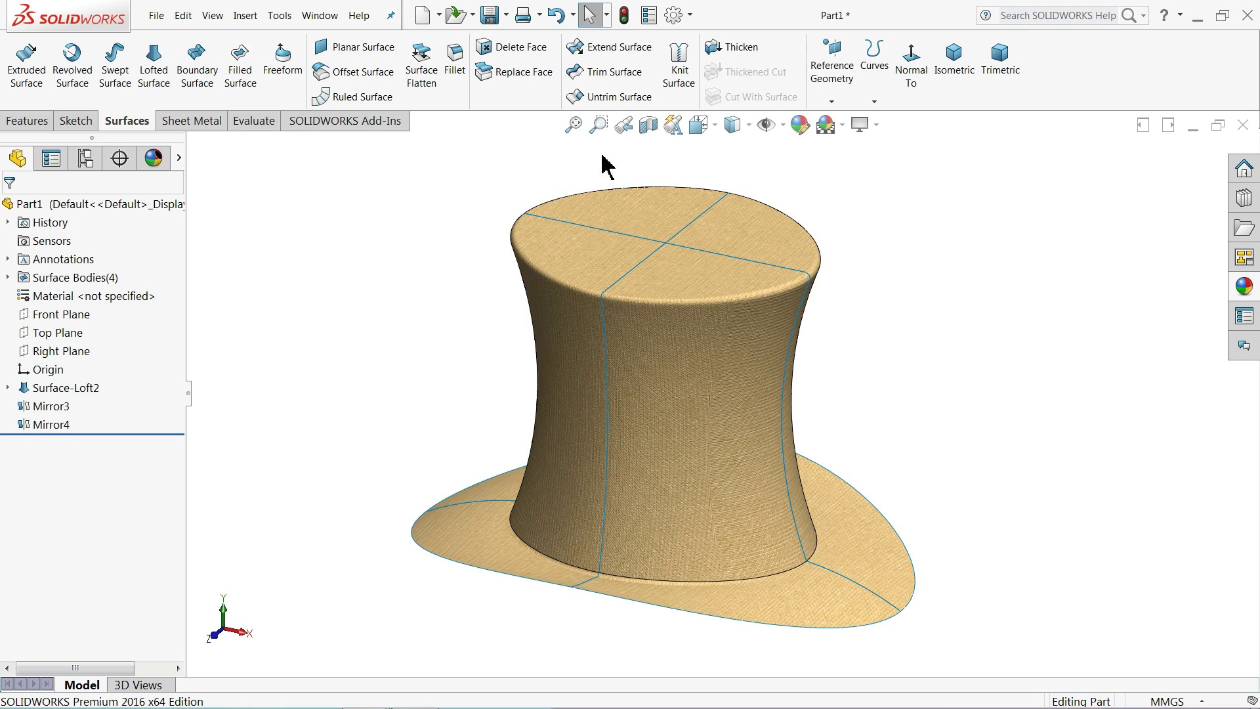
click(680, 72)
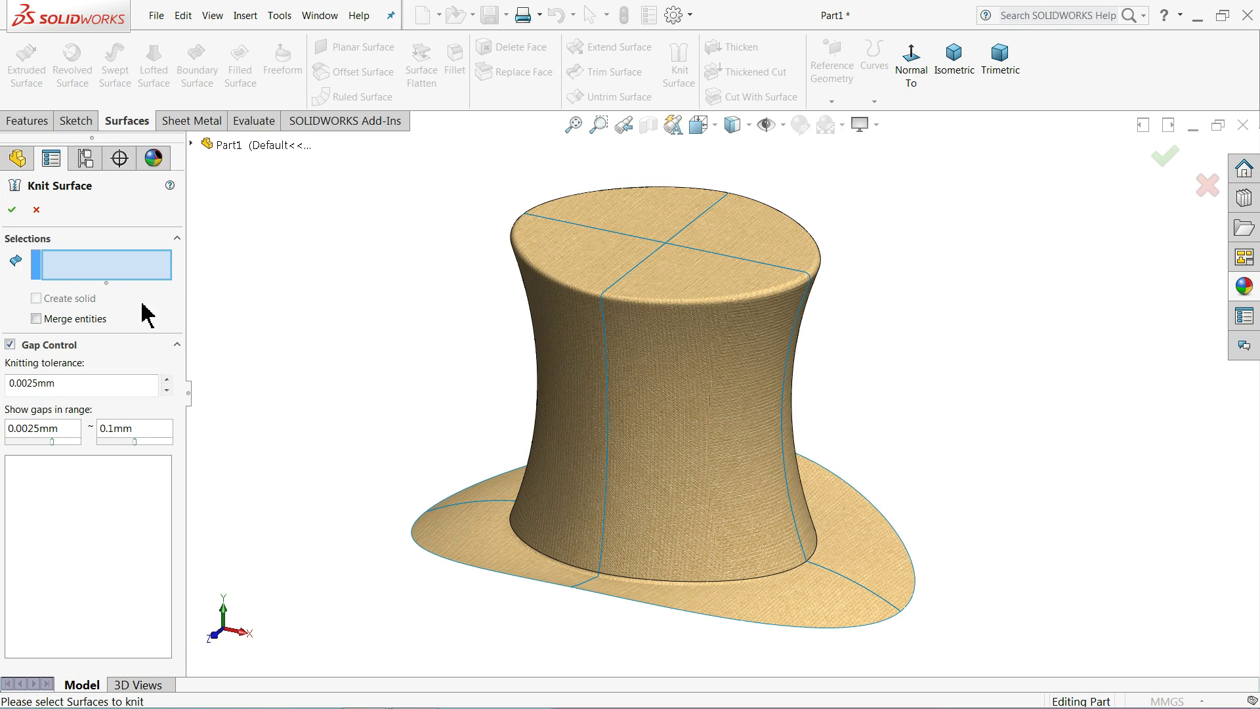
click(657, 366)
click(591, 274)
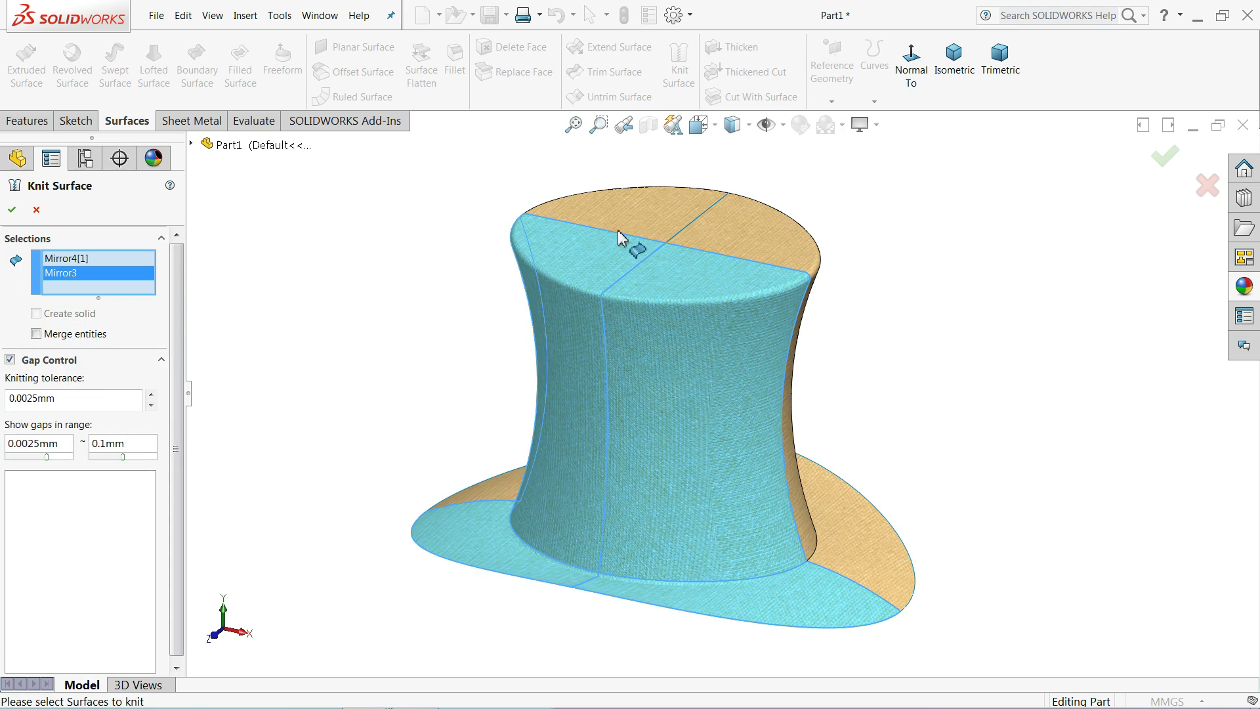
click(627, 229)
click(754, 248)
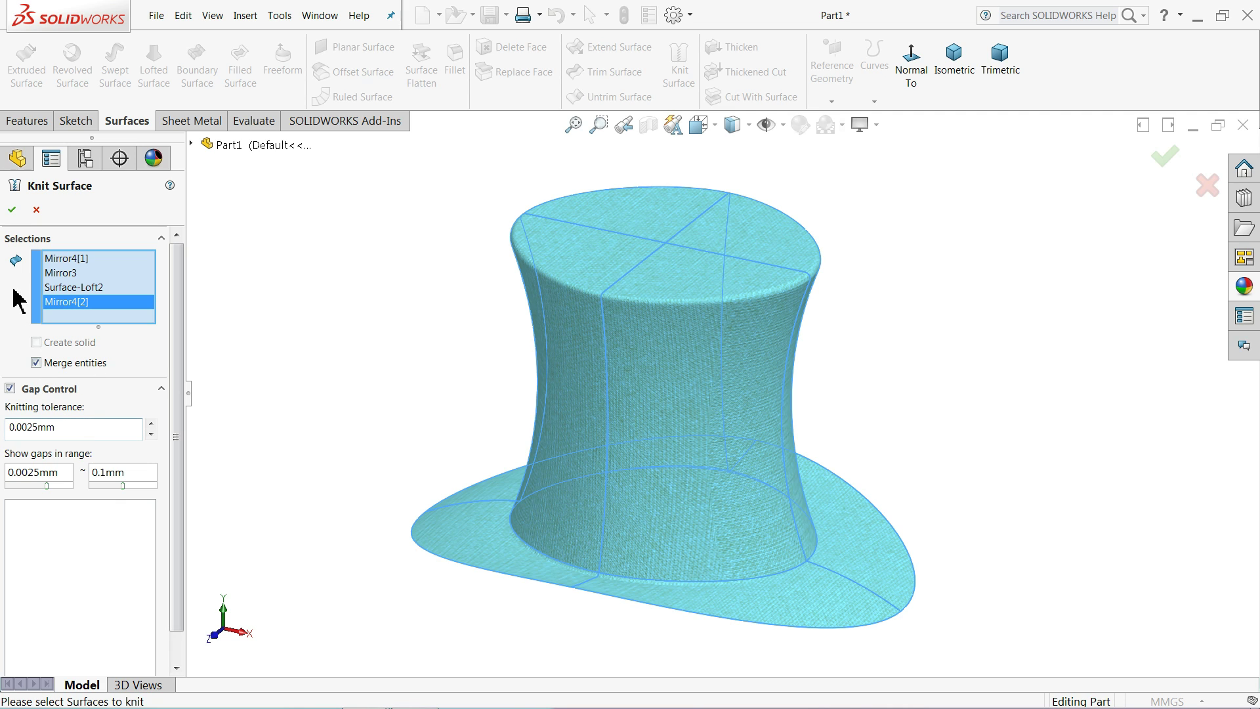
click(11, 212)
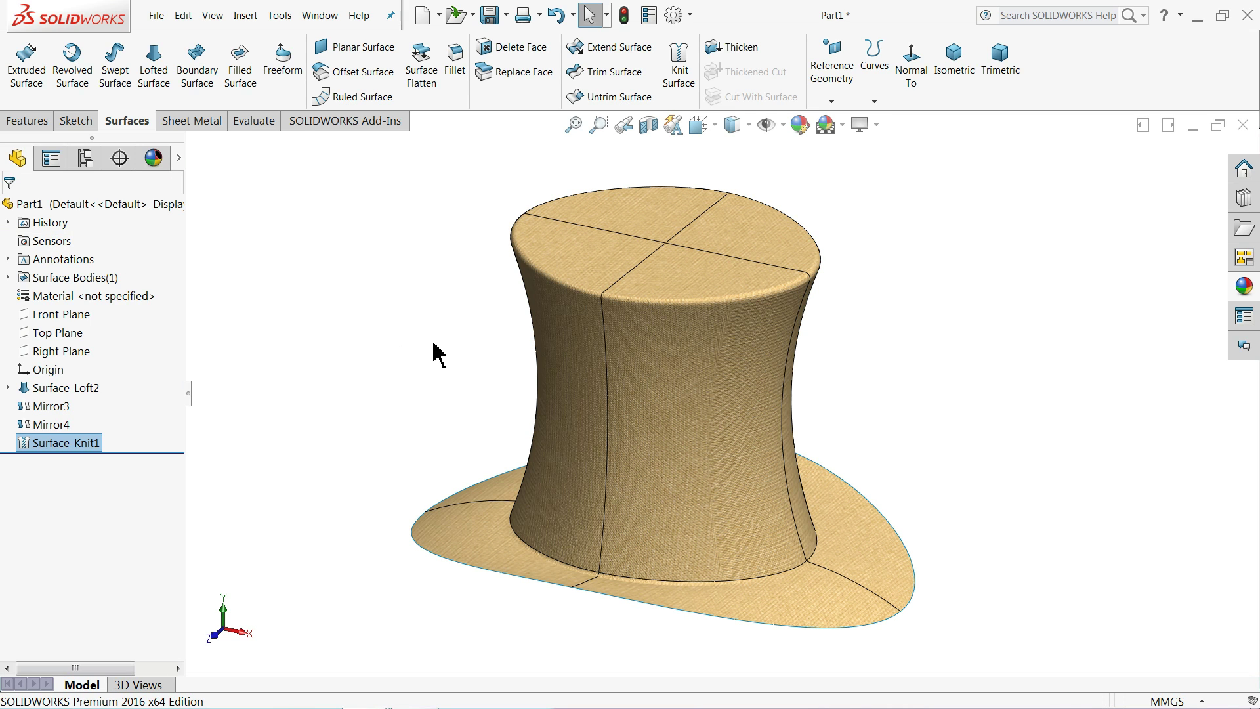
Step: Examine the knitted hat surface by selecting the knit feature and individual quarter faces and viewing them from different angles
middle_drag(433, 343, 451, 380)
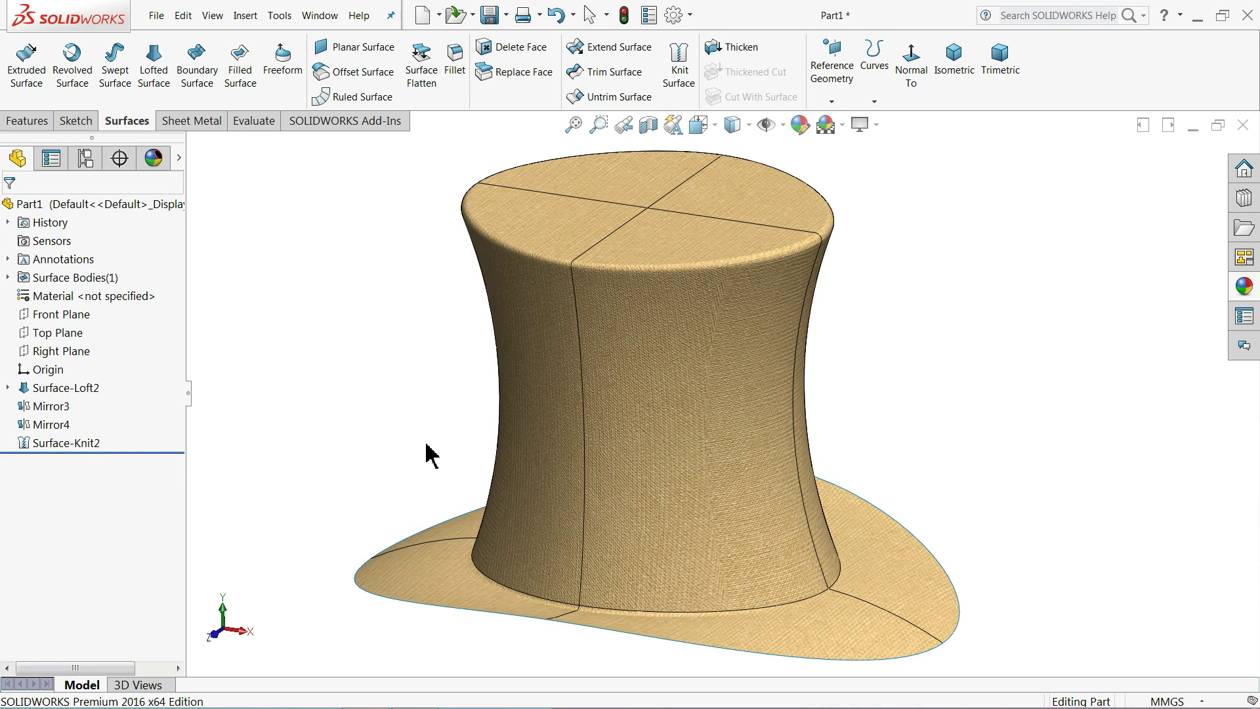
mouse_move(432, 454)
middle_down()
mouse_move(442, 427)
mouse_move(427, 440)
middle_up()
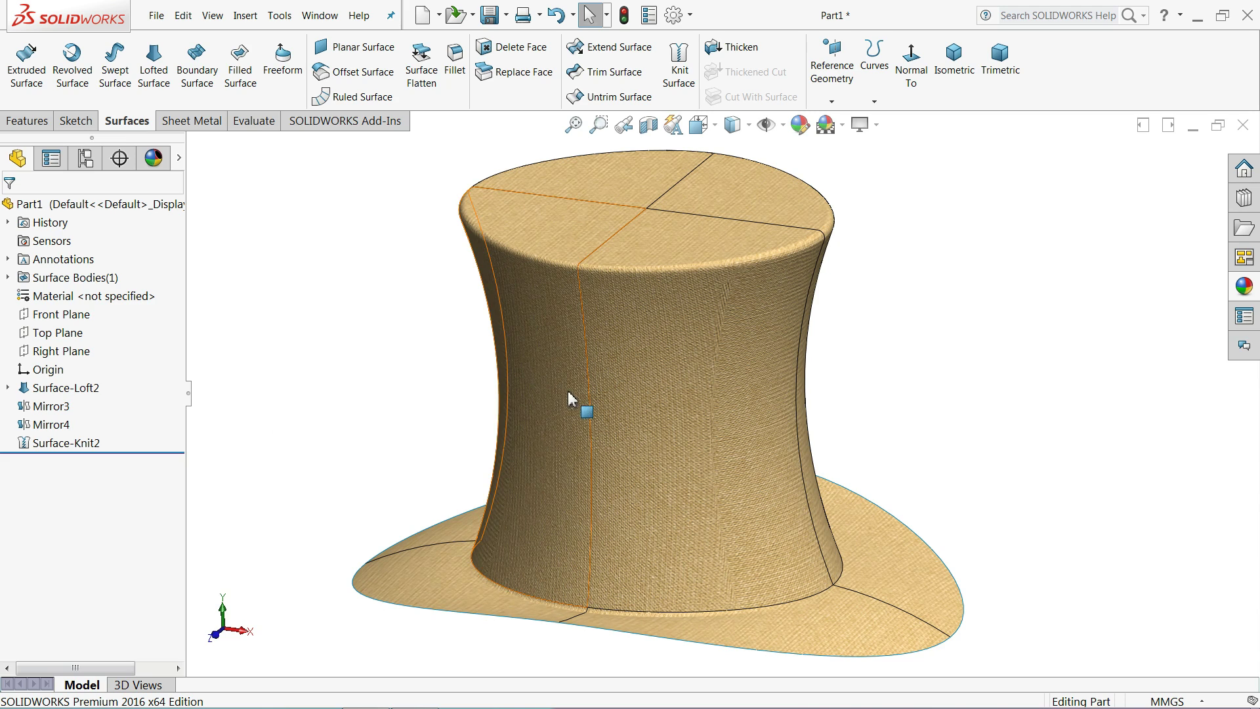
click(56, 444)
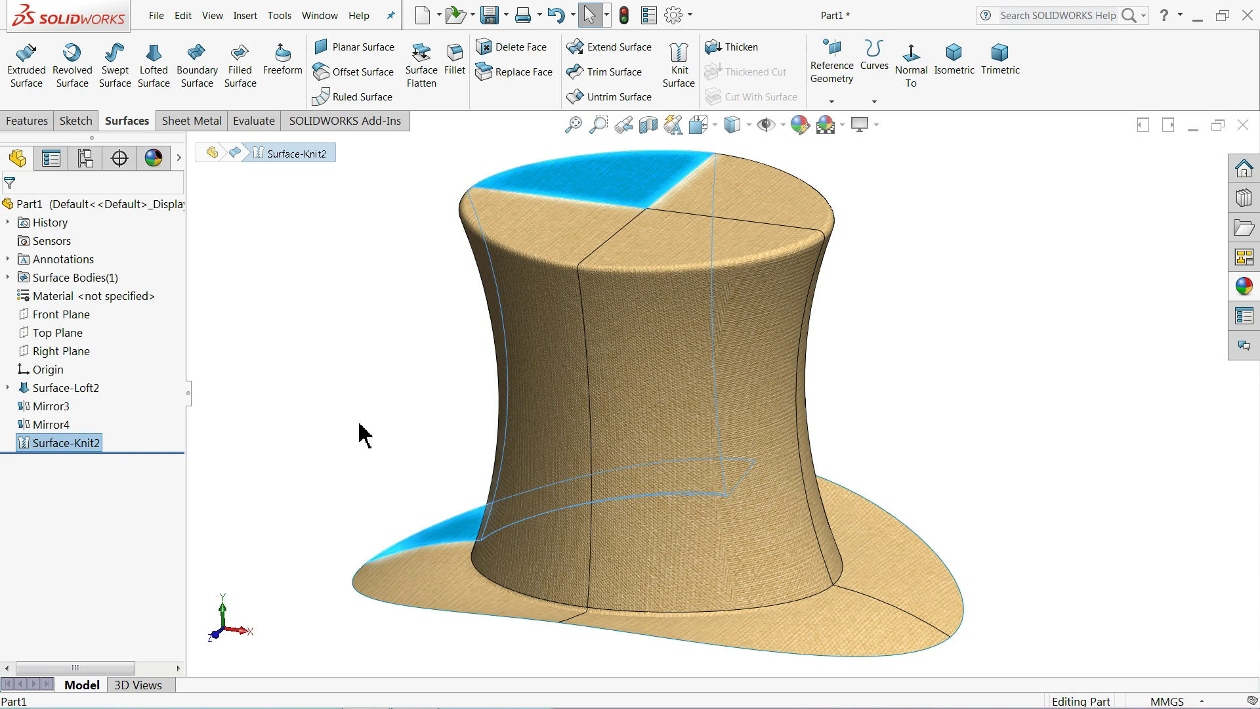
middle_drag(360, 436, 366, 430)
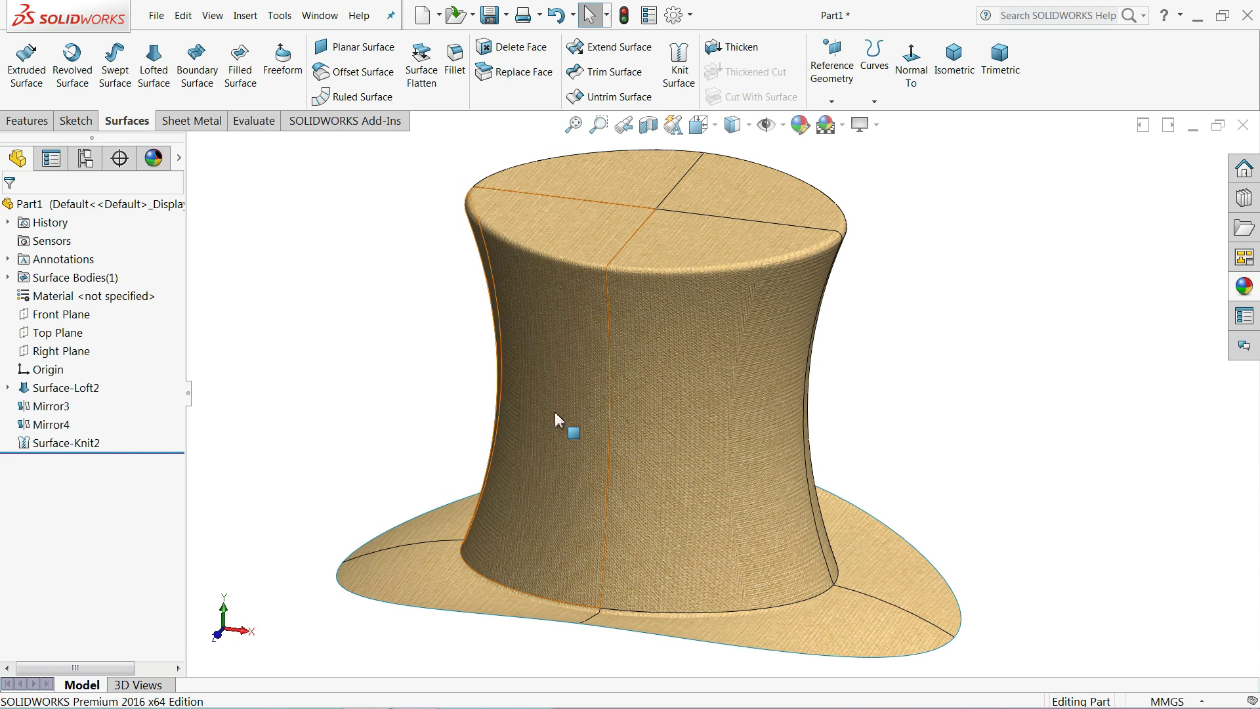
click(656, 400)
click(591, 286)
click(614, 211)
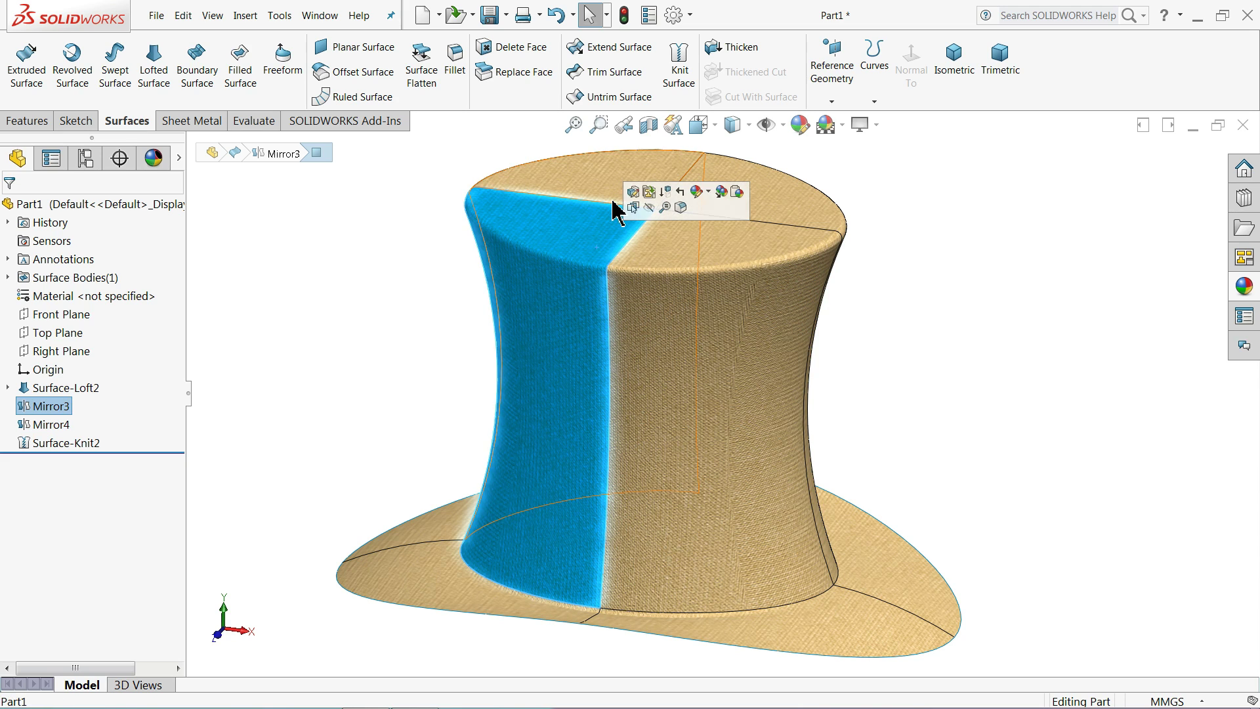
click(954, 183)
middle_drag(818, 322, 765, 433)
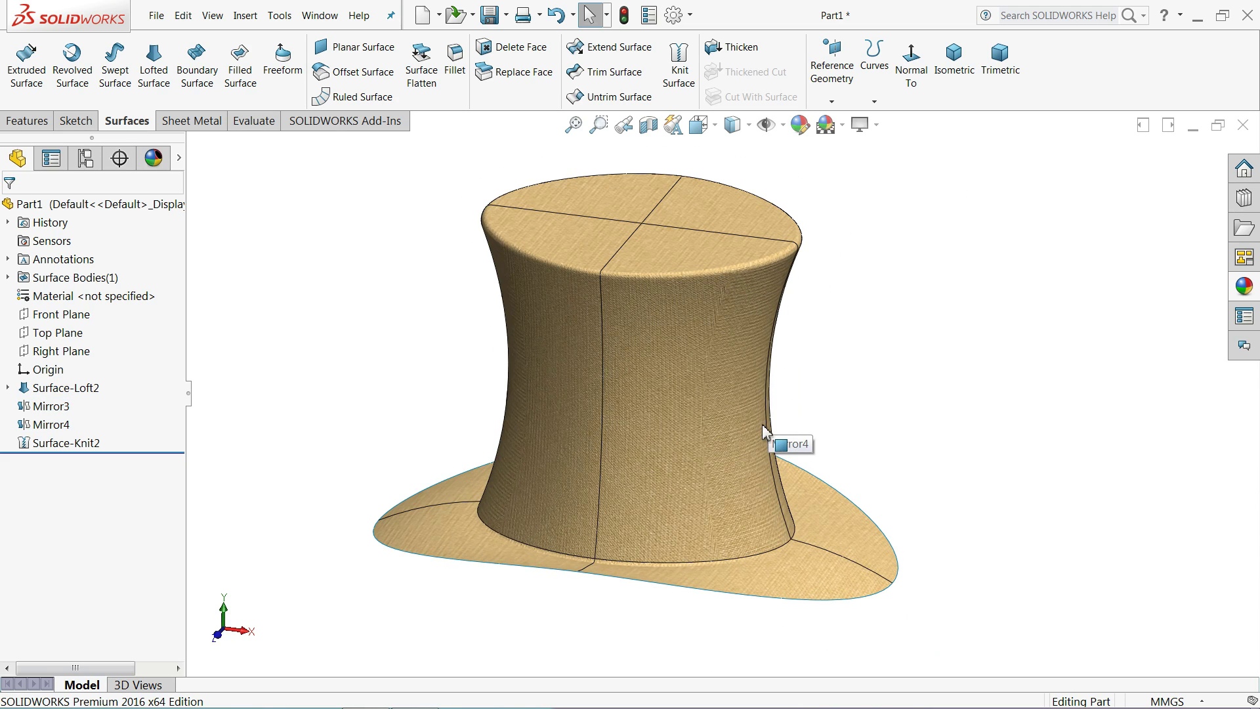
Step: Start a Thicken feature on the knitted hat surface and set its thickness to 1 mm
mouse_move(624, 453)
middle_down()
mouse_move(636, 479)
mouse_move(611, 444)
mouse_move(620, 451)
middle_up()
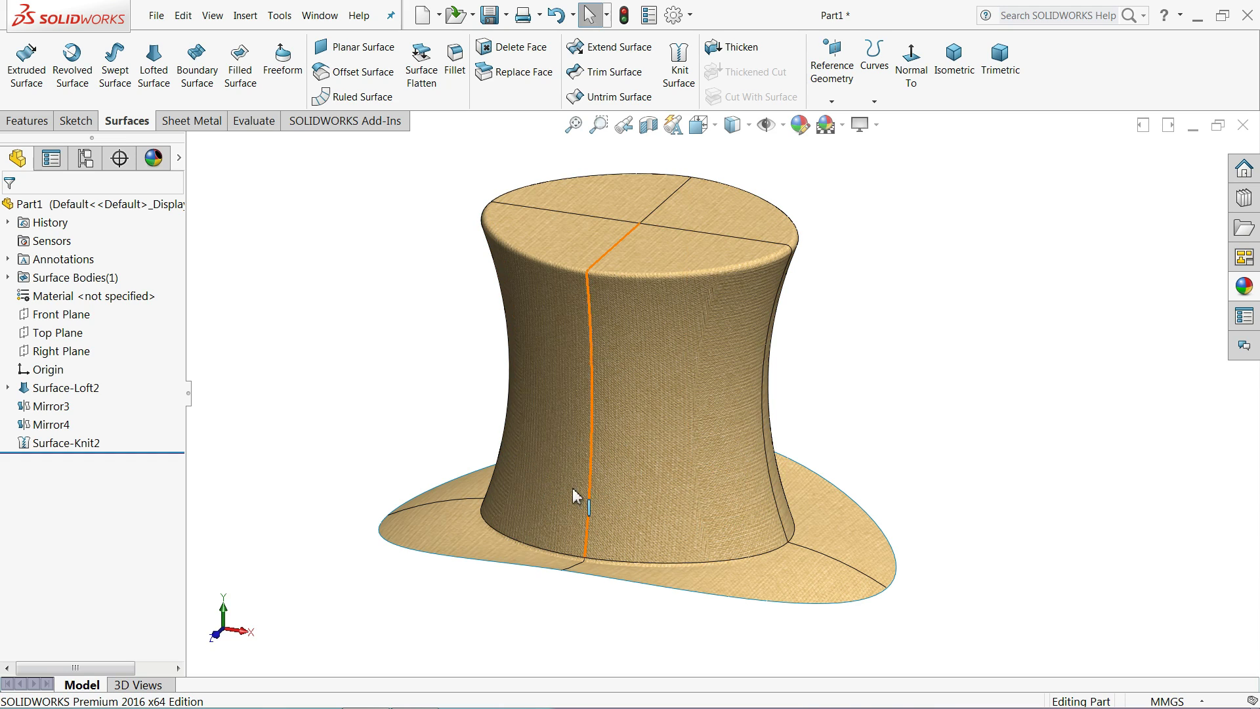
middle_drag(689, 509, 678, 510)
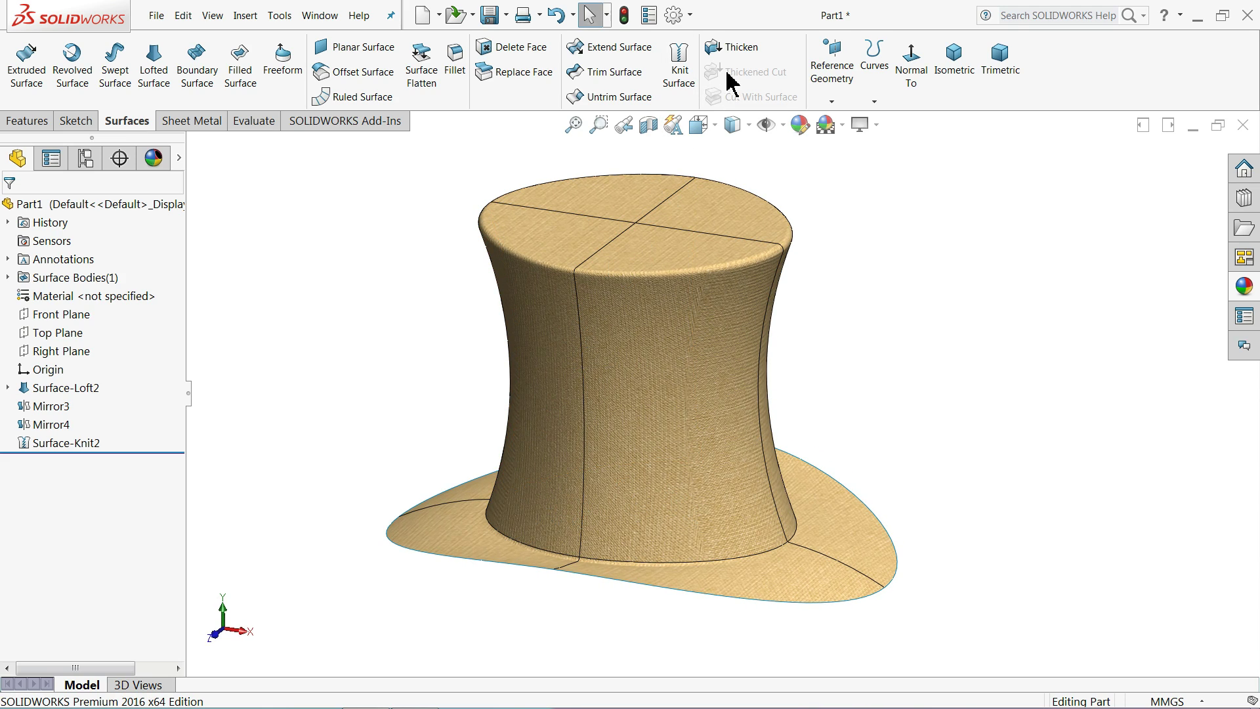
click(744, 55)
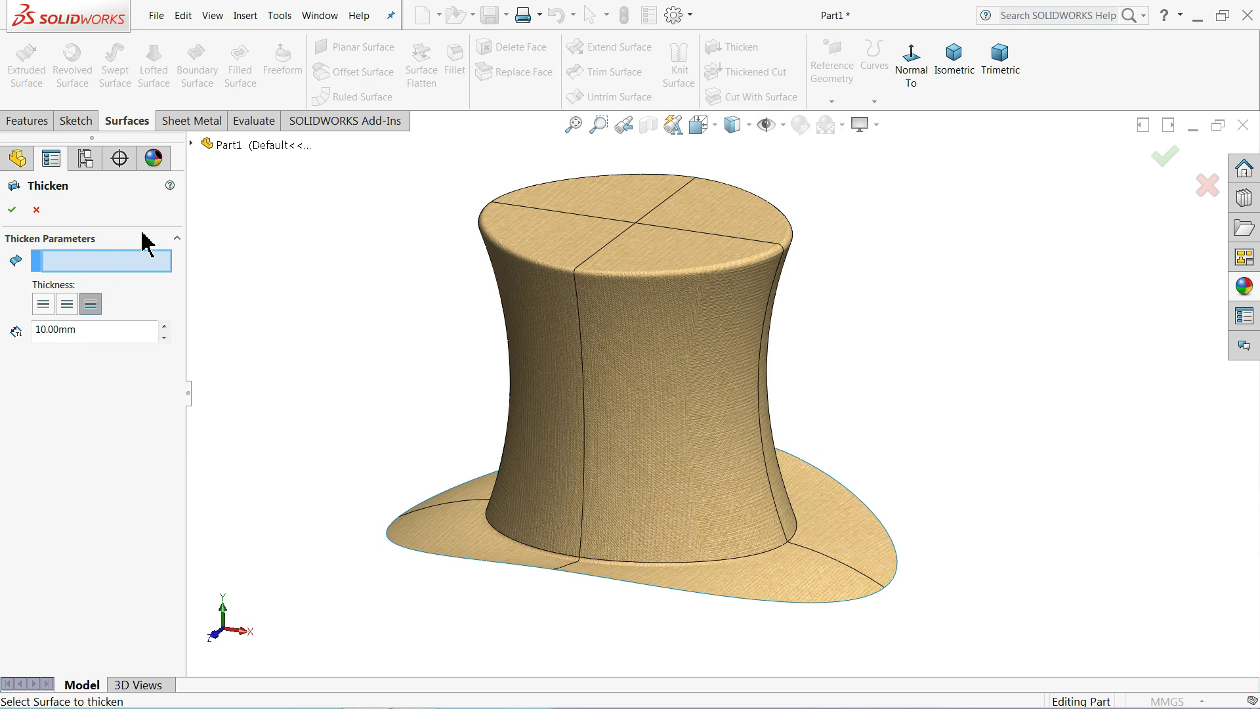
click(595, 394)
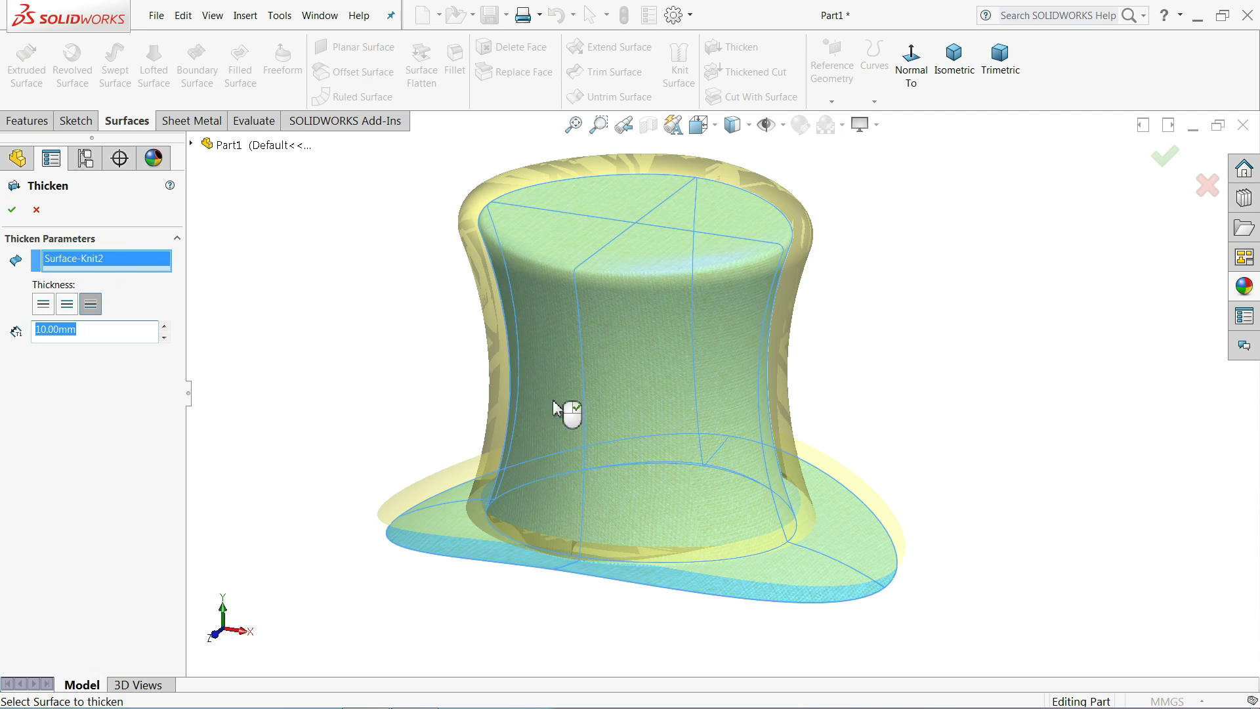
text(1)
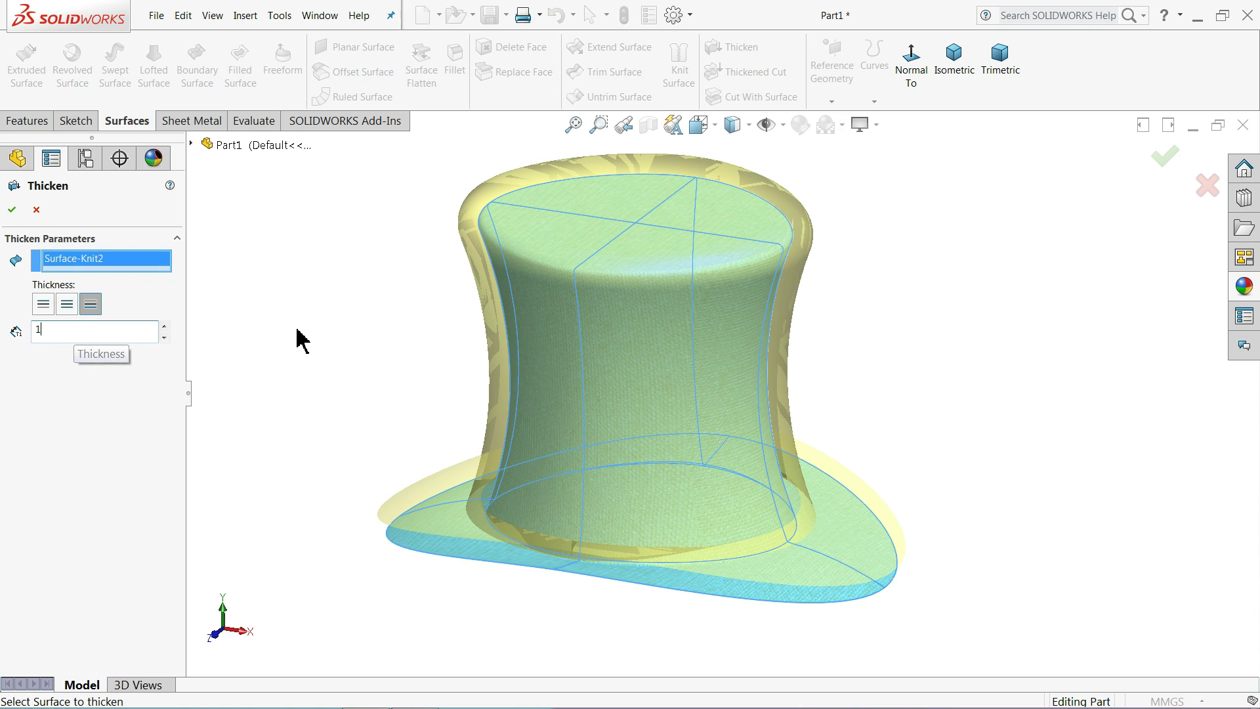
key(Return)
Step: Compare the thickening directions at the brim edge and apply the thickening to the outer side of the hat surface
scroll(577, 591, down, 6)
scroll(565, 453, down, 4)
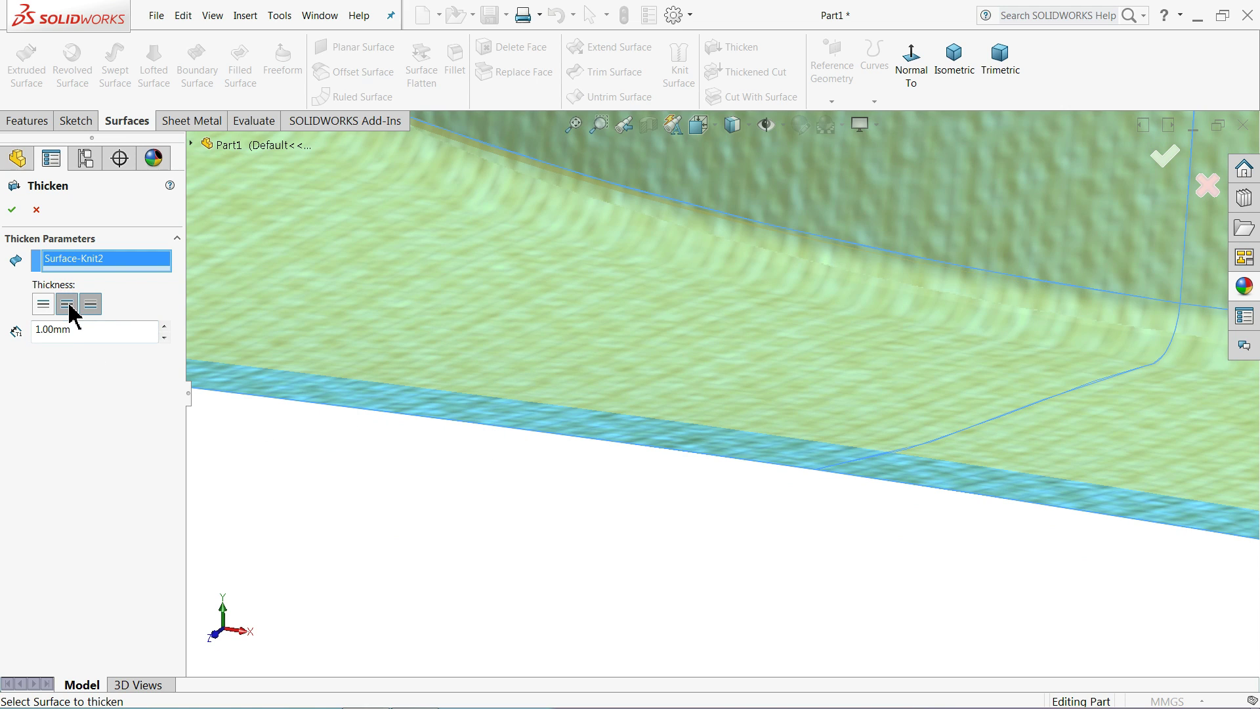
click(67, 305)
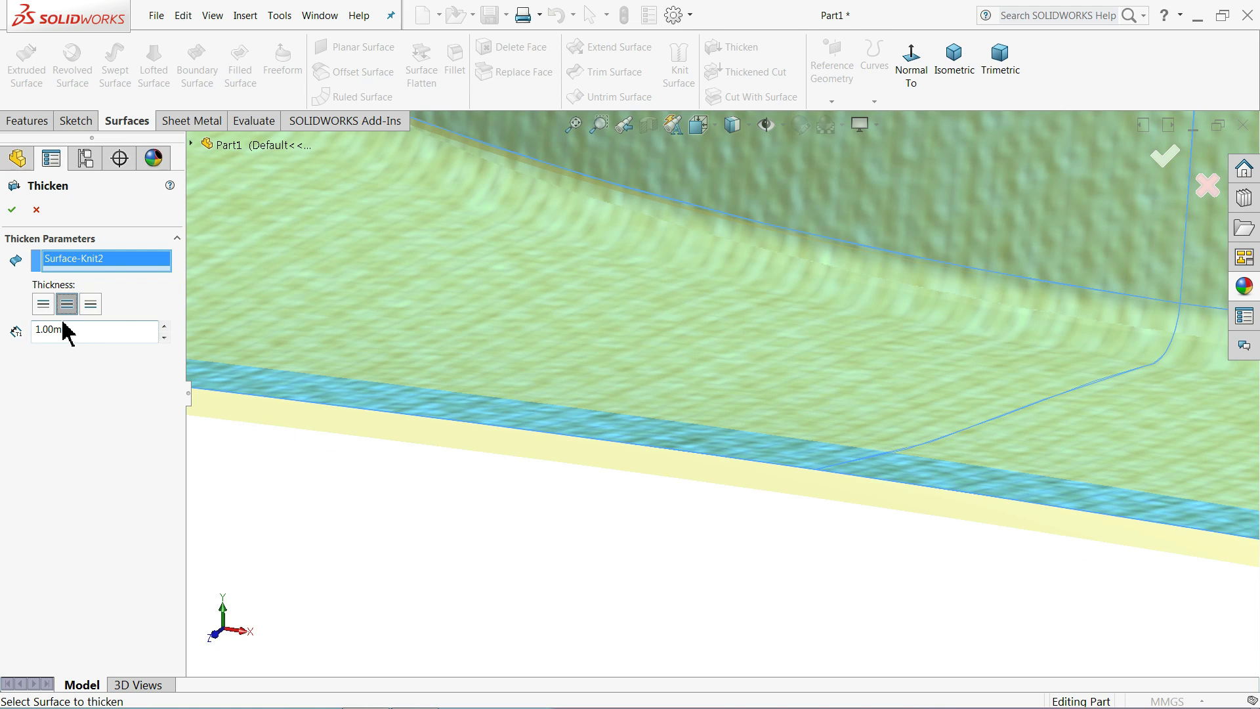
click(44, 304)
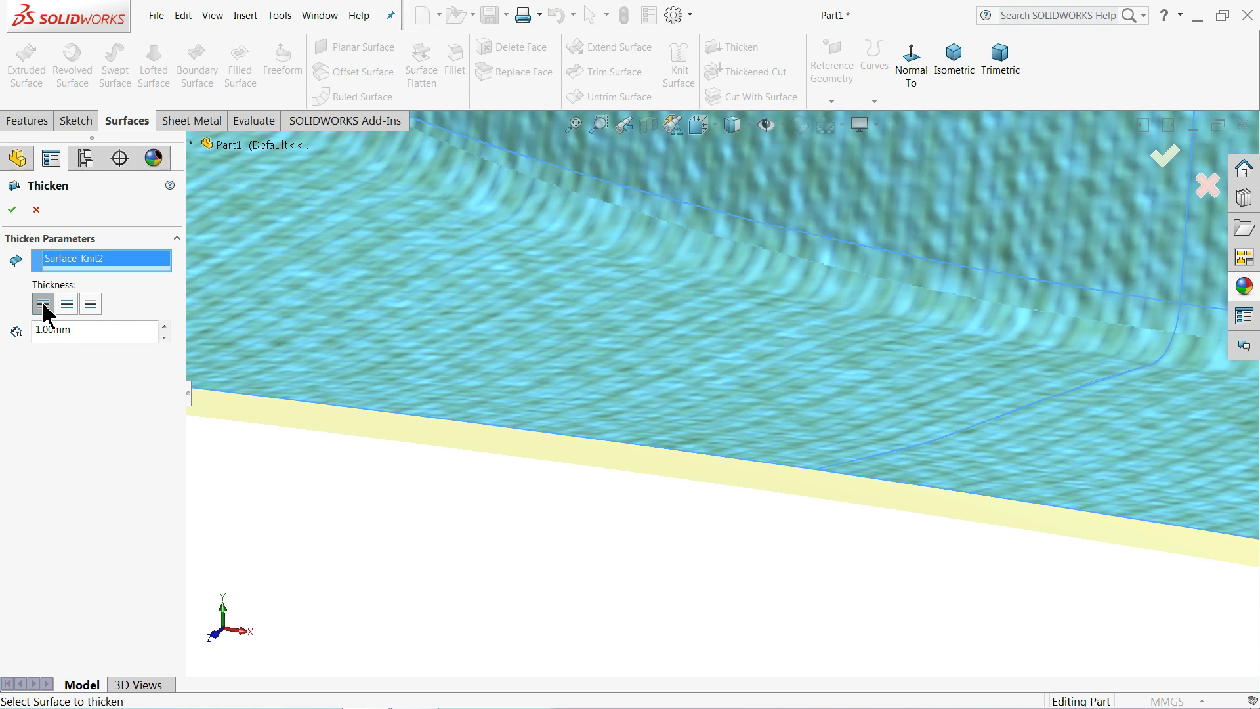
click(92, 305)
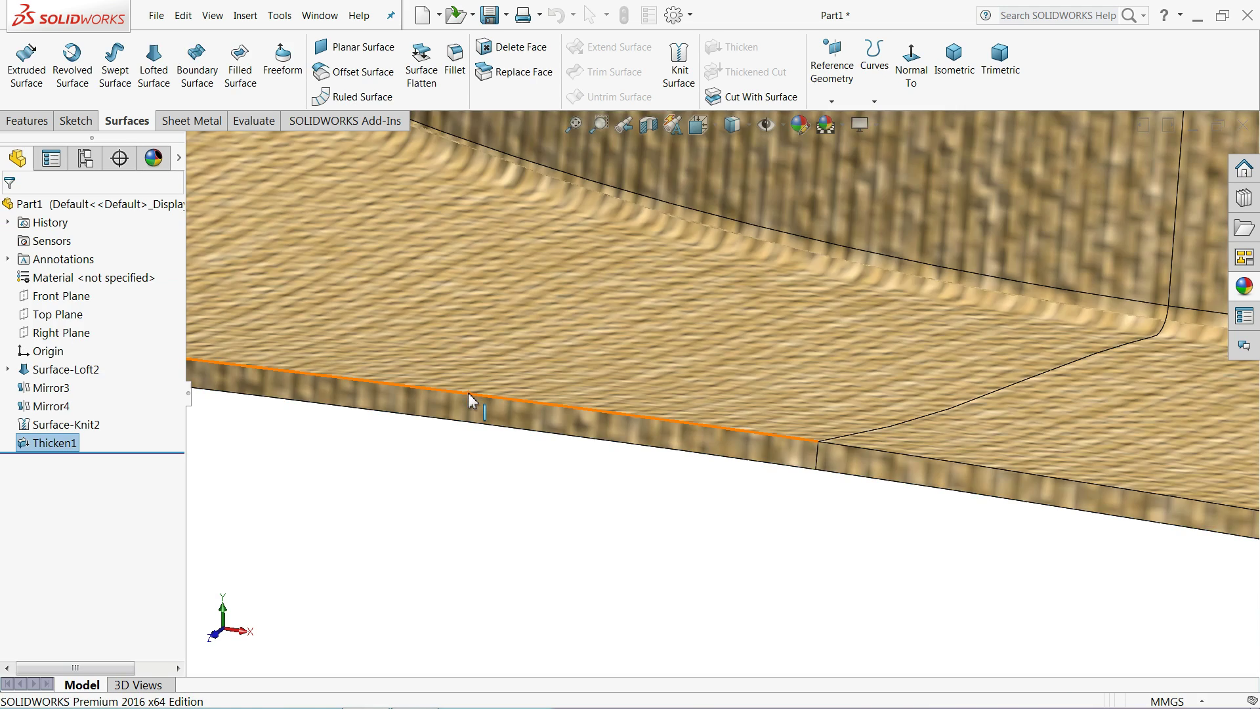
scroll(582, 477, up, 5)
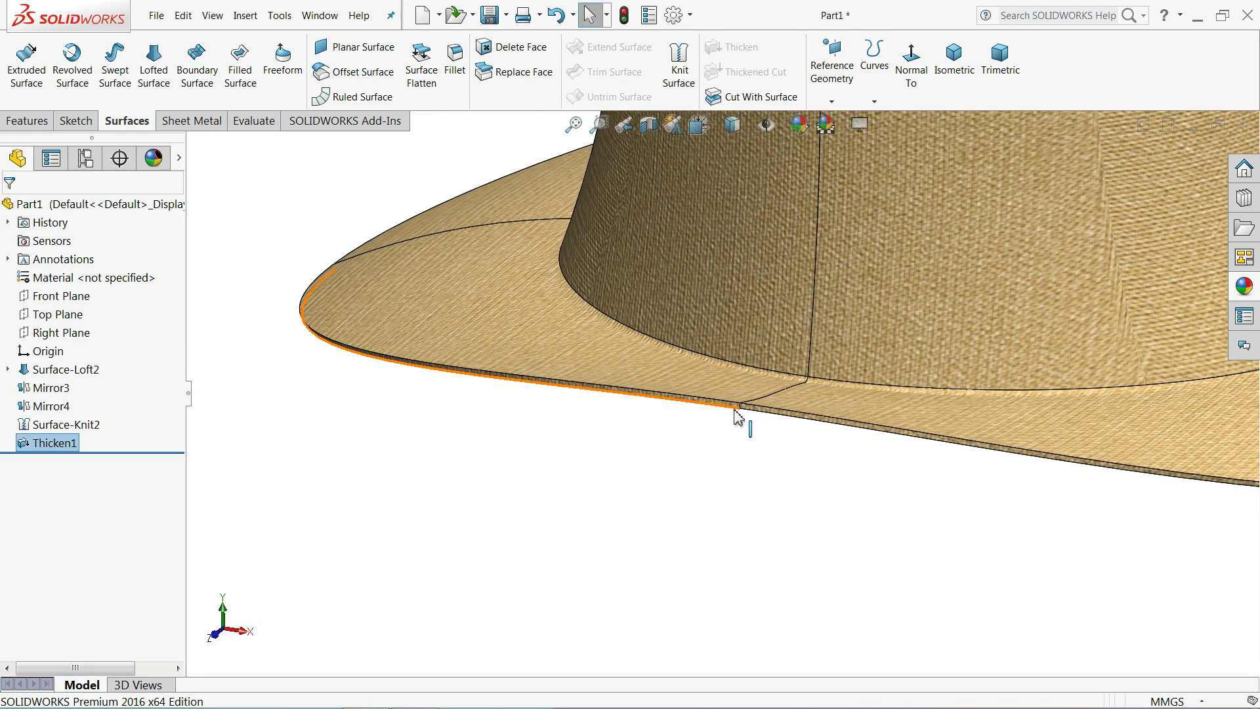
scroll(732, 420, up, 4)
scroll(821, 368, down, 2)
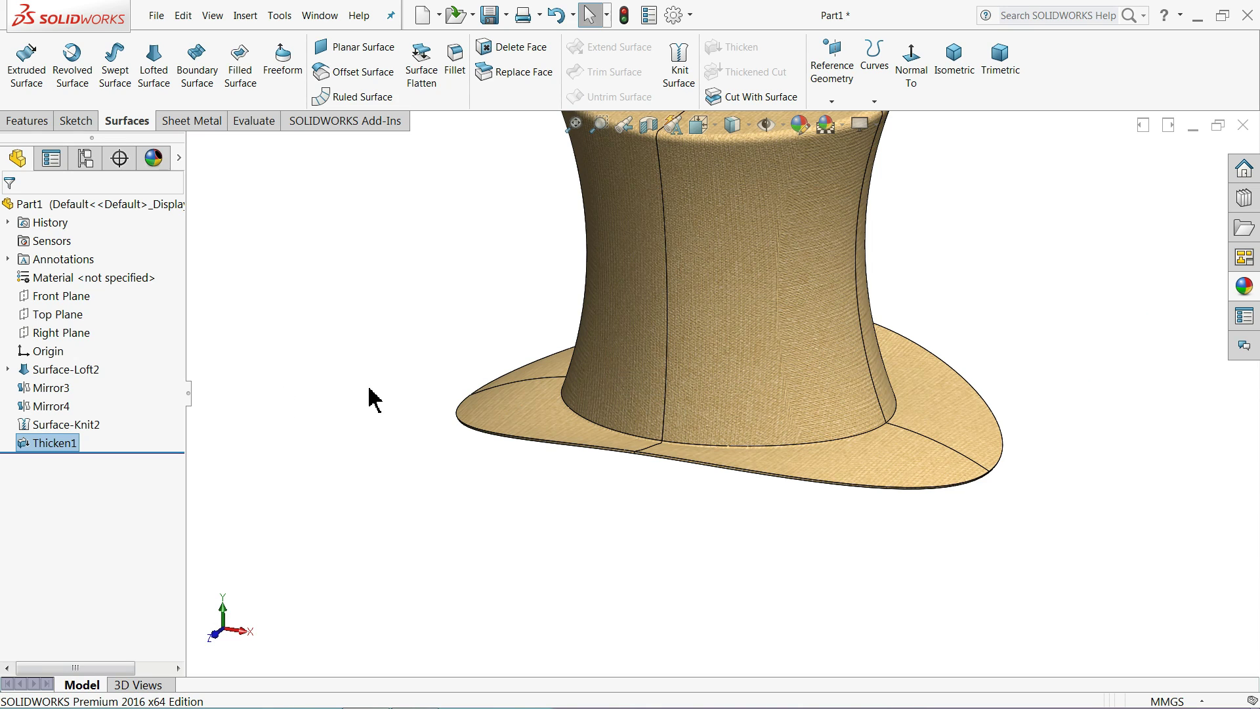
click(293, 368)
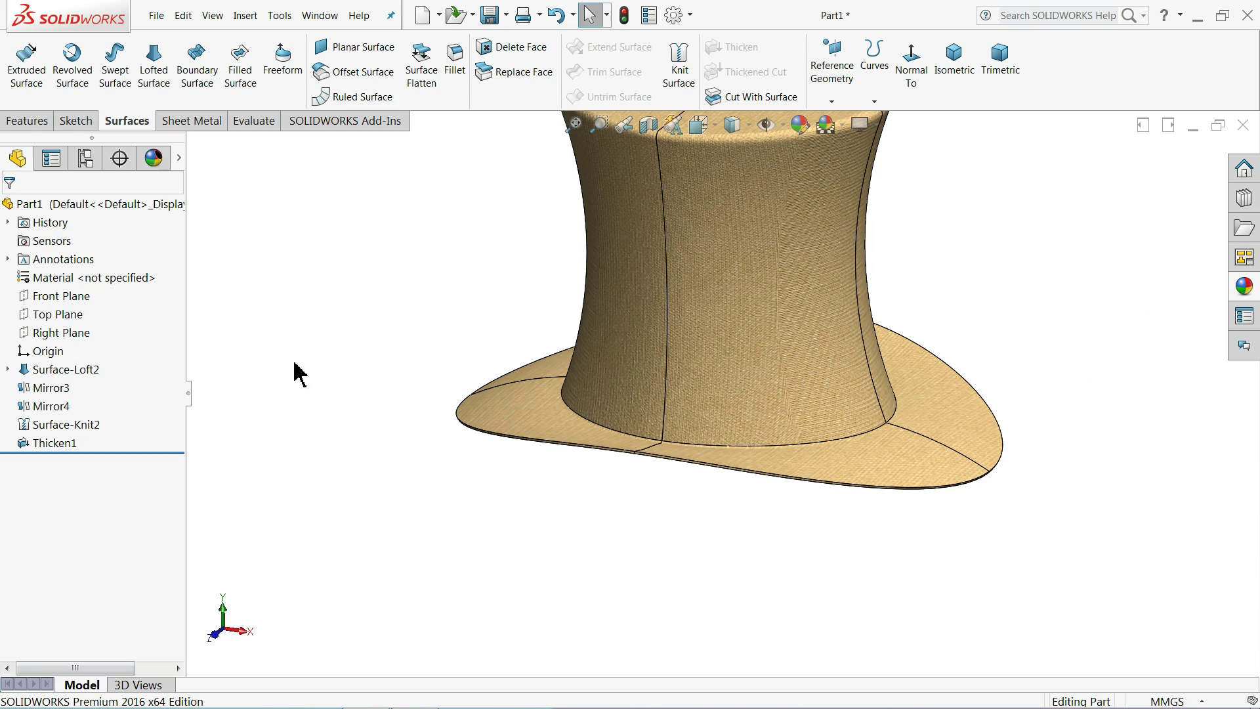
Step: Sketch a horizontal line about 206 mm long on the Front Plane, crossing the full width of the lower crown
click(37, 296)
click(56, 275)
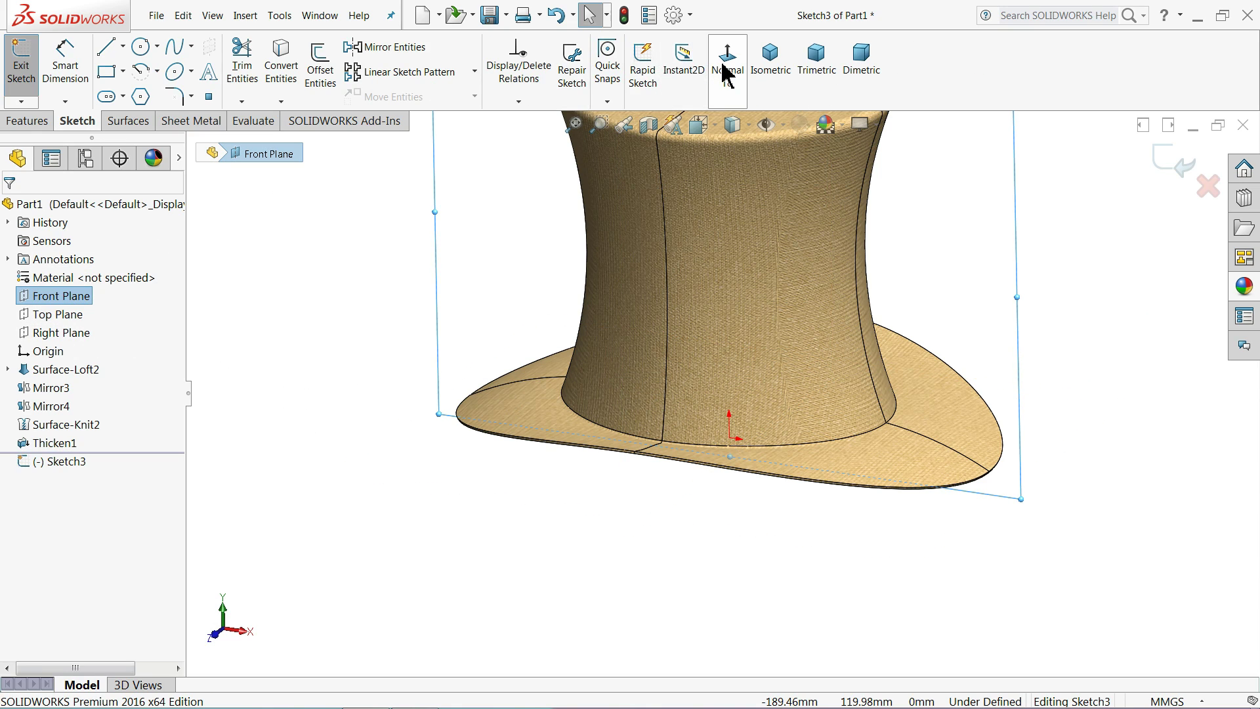
click(727, 69)
click(105, 51)
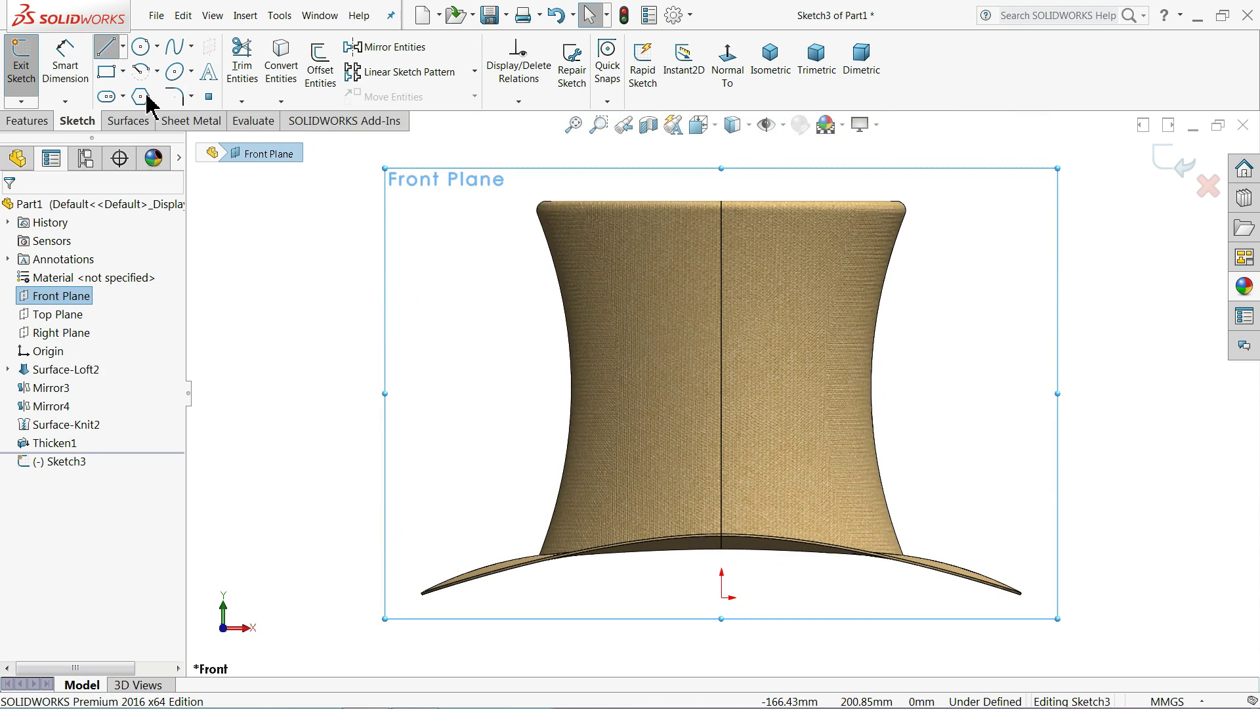
click(585, 428)
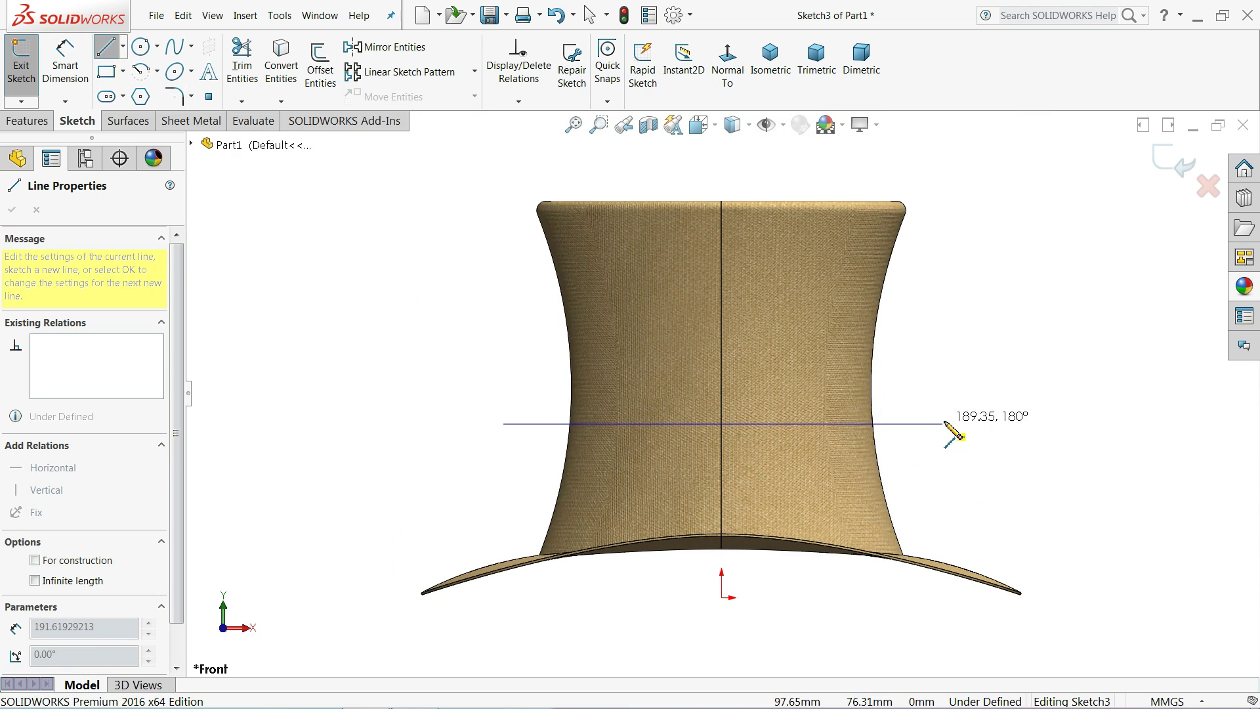
click(982, 428)
right_click(1000, 399)
click(1046, 408)
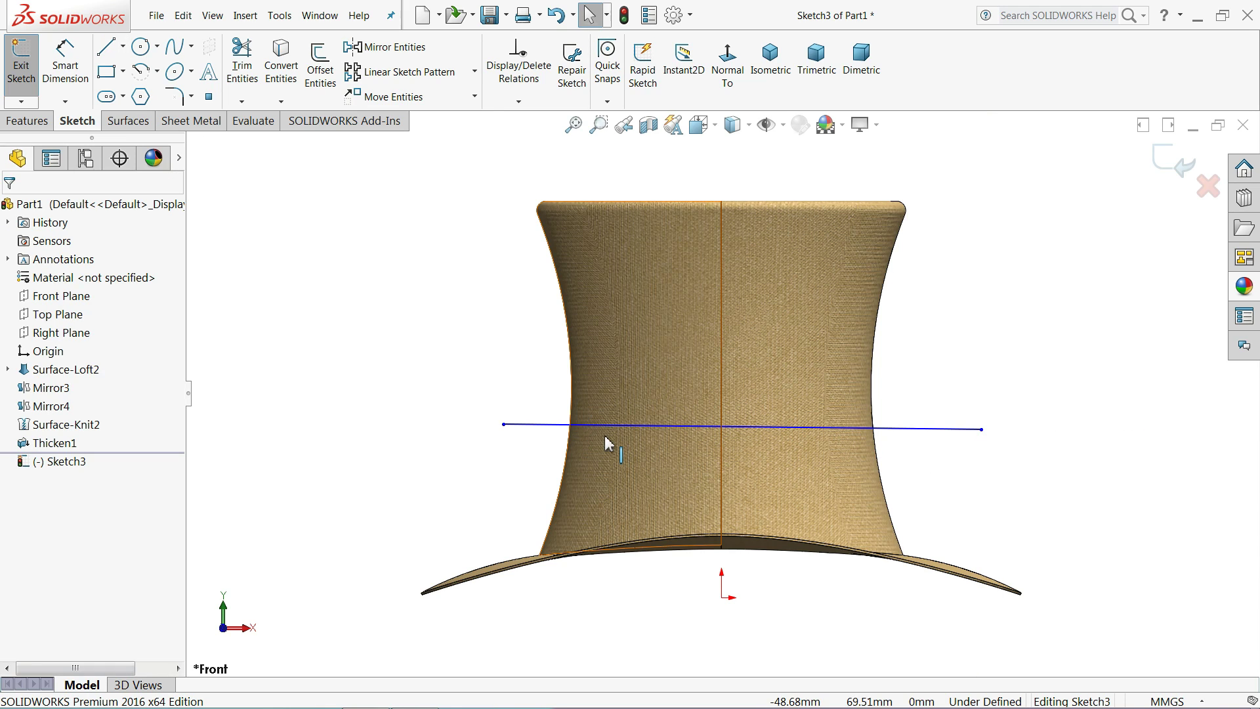
click(695, 426)
click(707, 373)
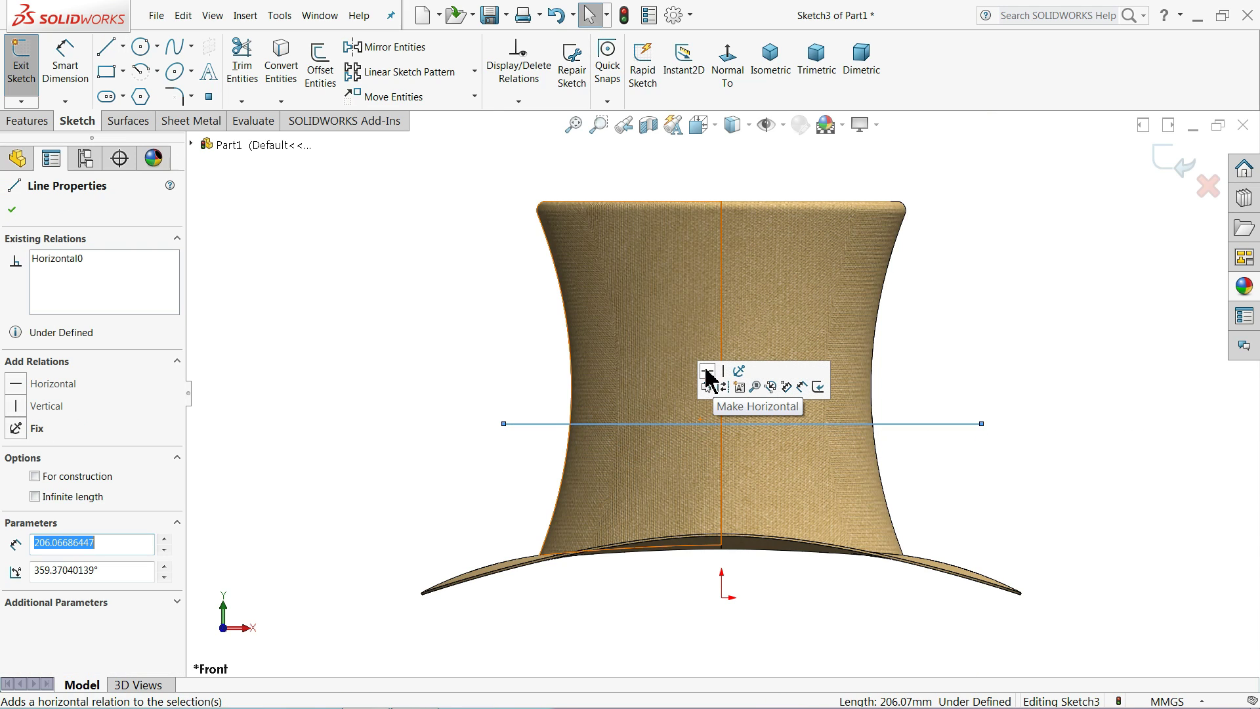
click(450, 315)
Step: Dimension the horizontal line 57 mm above the origin
click(63, 68)
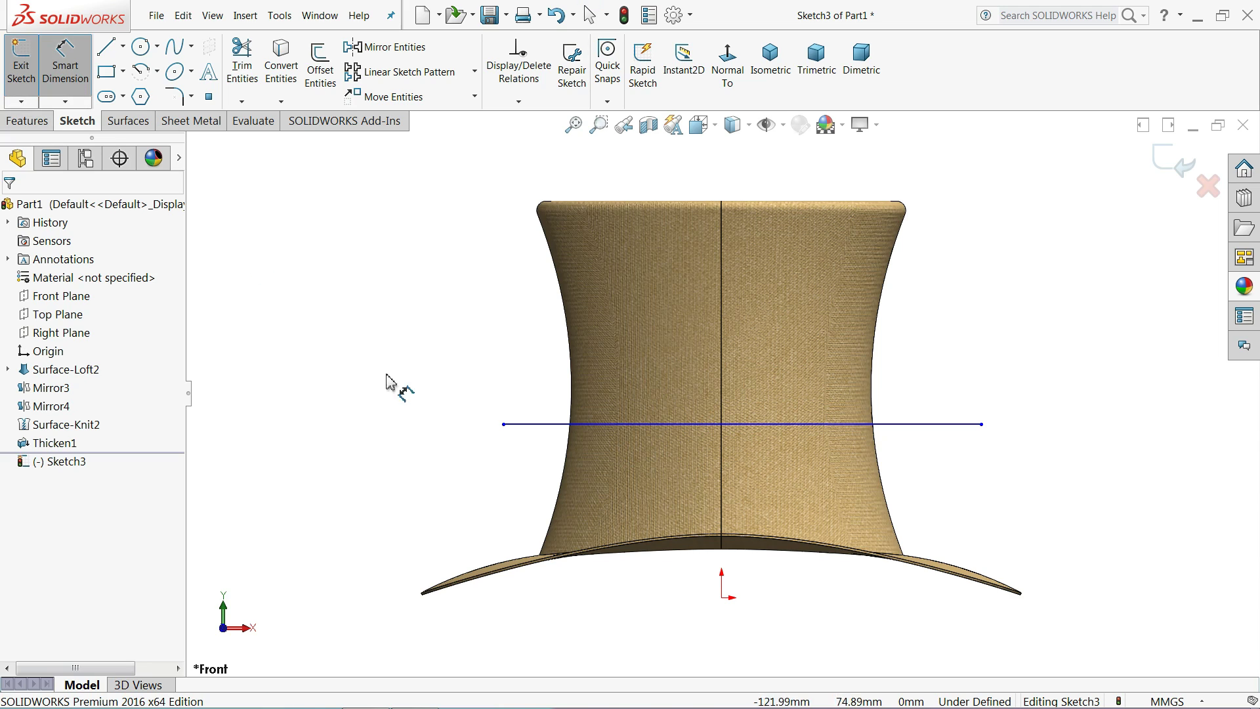
click(641, 425)
click(325, 479)
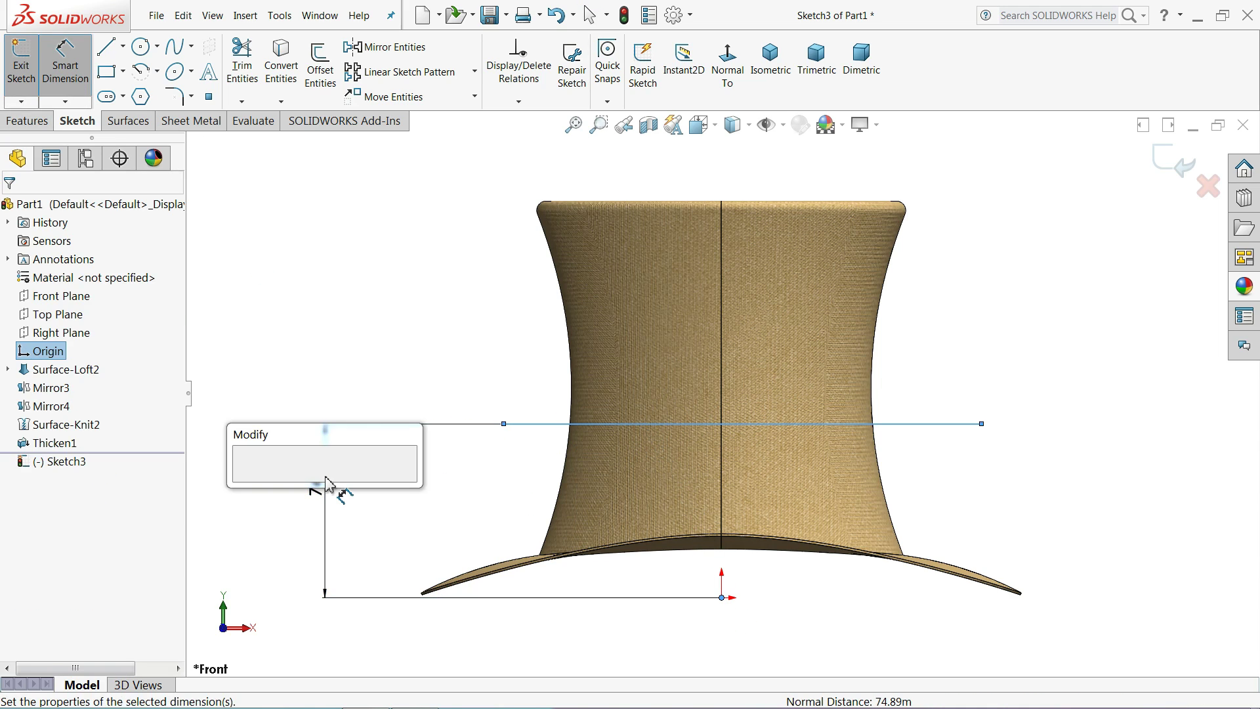
click(244, 484)
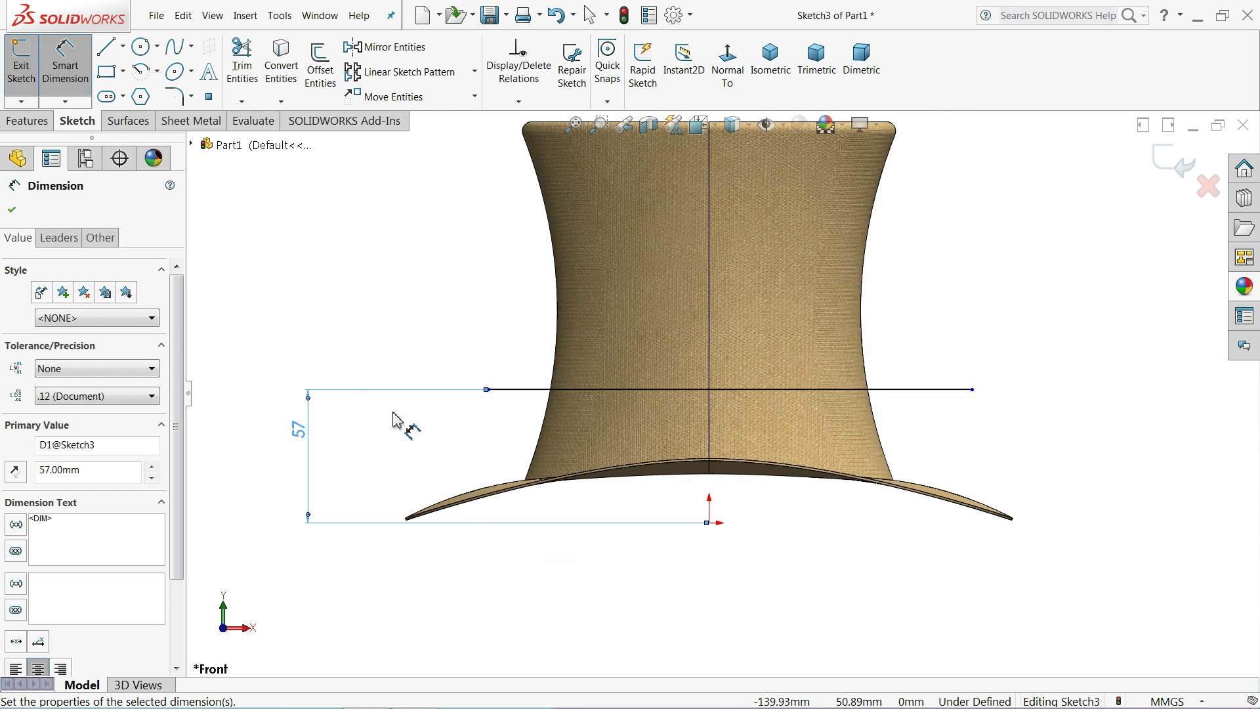
key(Escape)
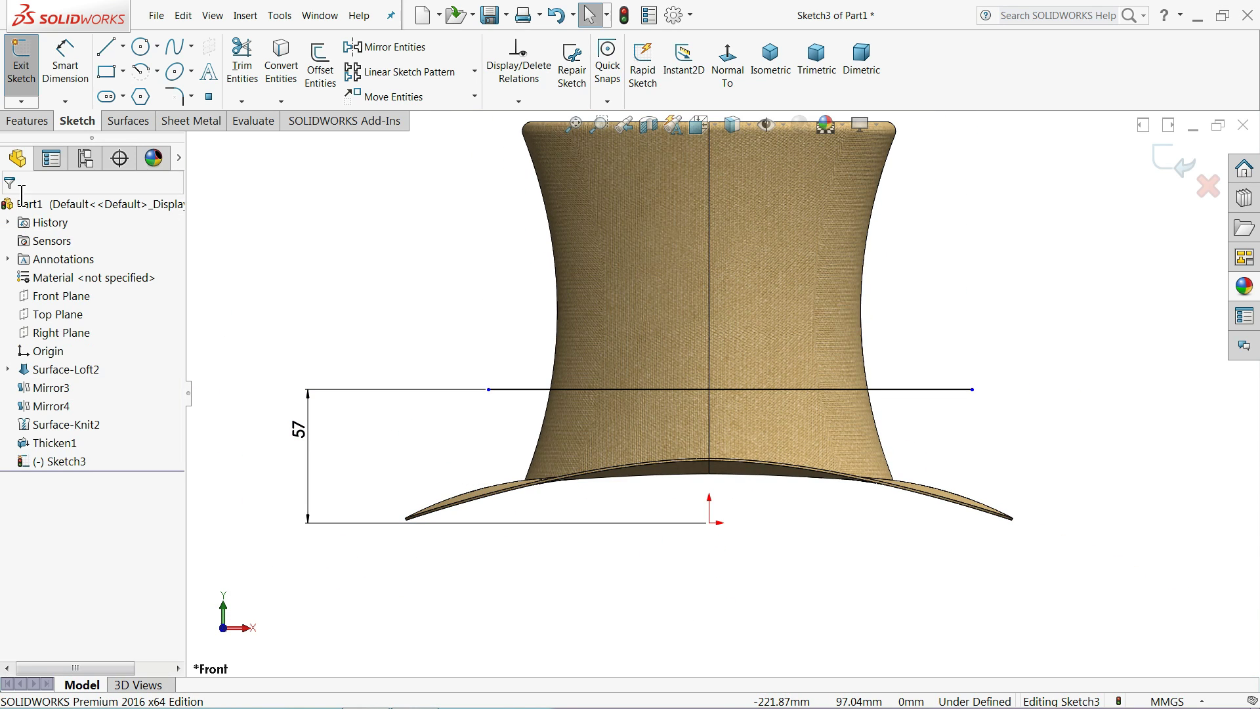
Step: Create a projection split line from the current sketch on the four outer crown faces
click(38, 128)
click(709, 101)
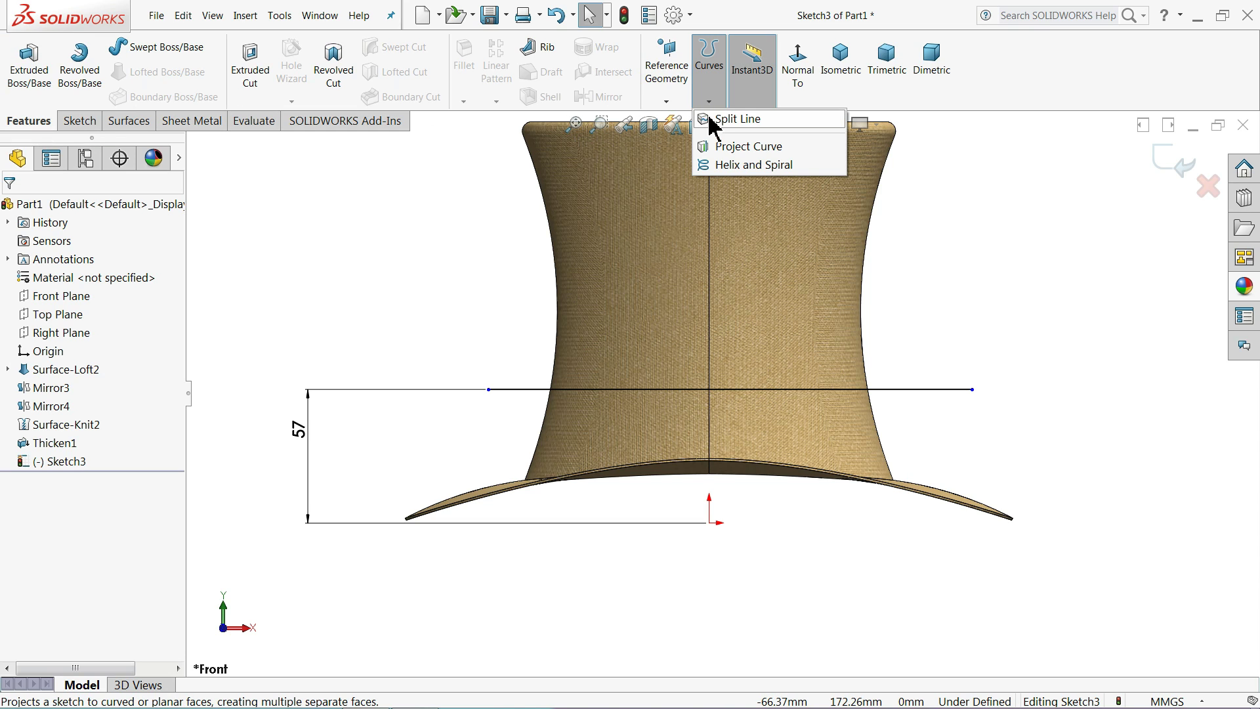
click(745, 125)
middle_drag(999, 352, 1017, 414)
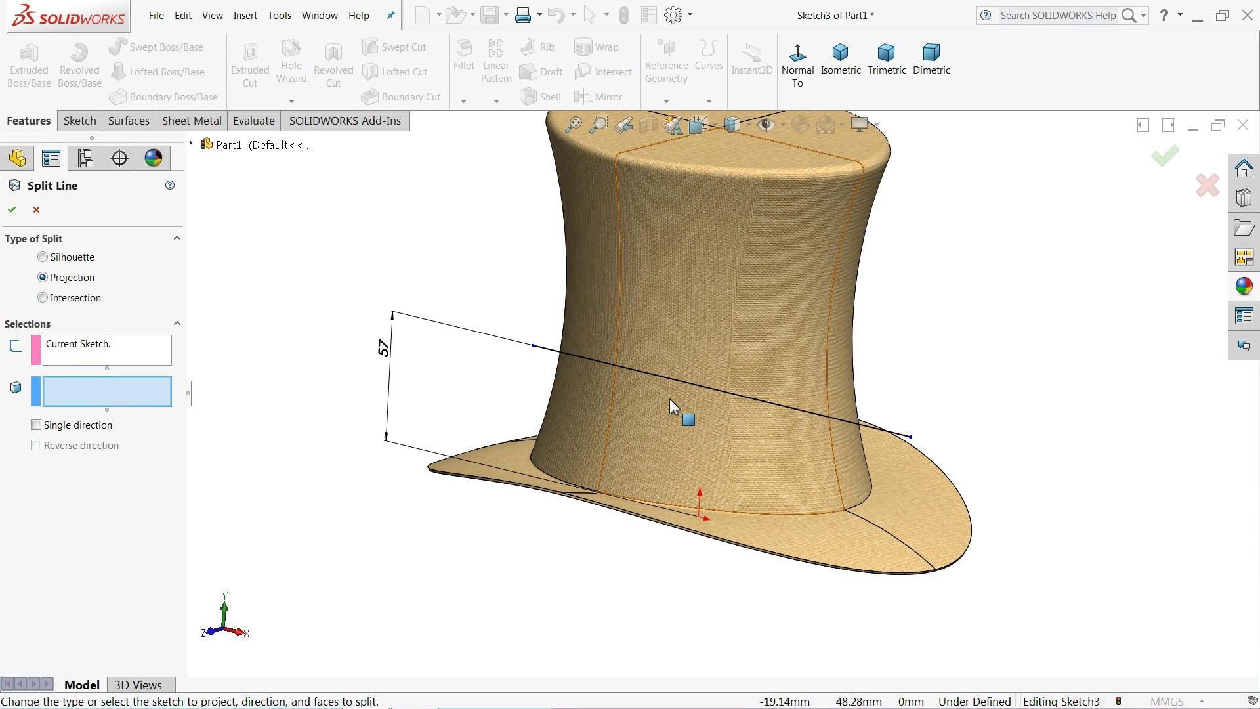
click(701, 429)
click(596, 417)
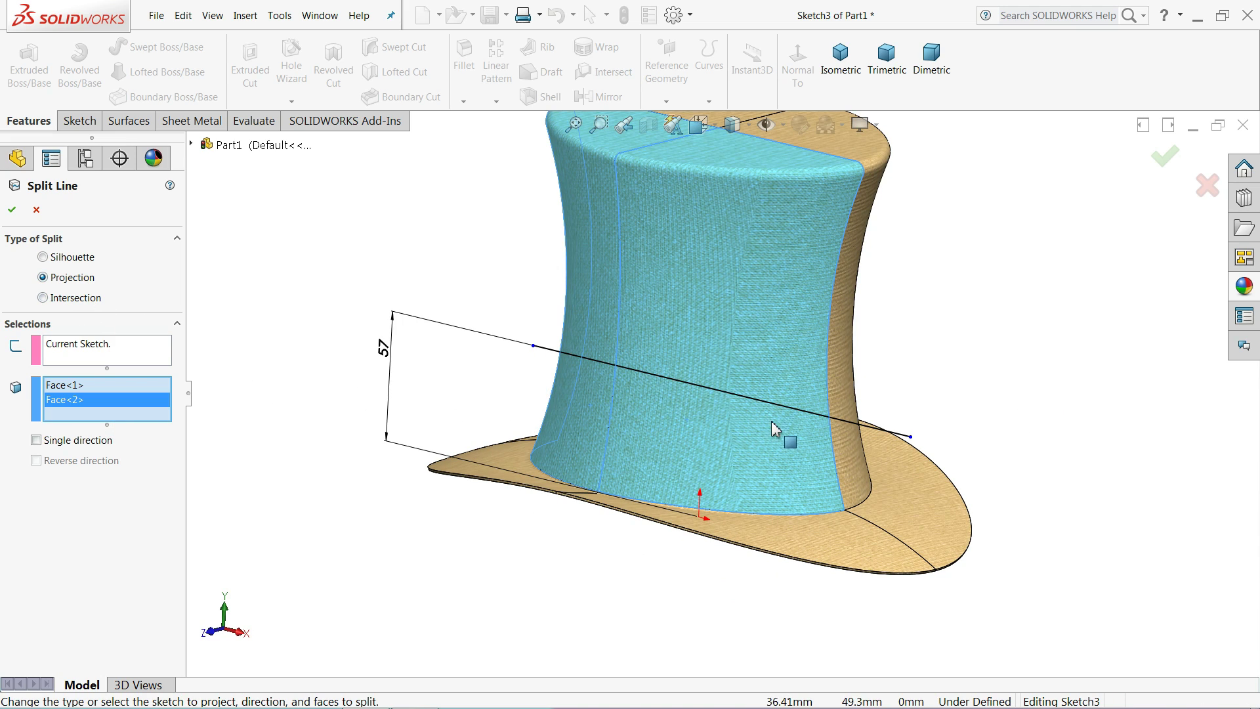
middle_drag(793, 445, 796, 436)
click(887, 383)
middle_drag(887, 382, 749, 397)
click(1061, 293)
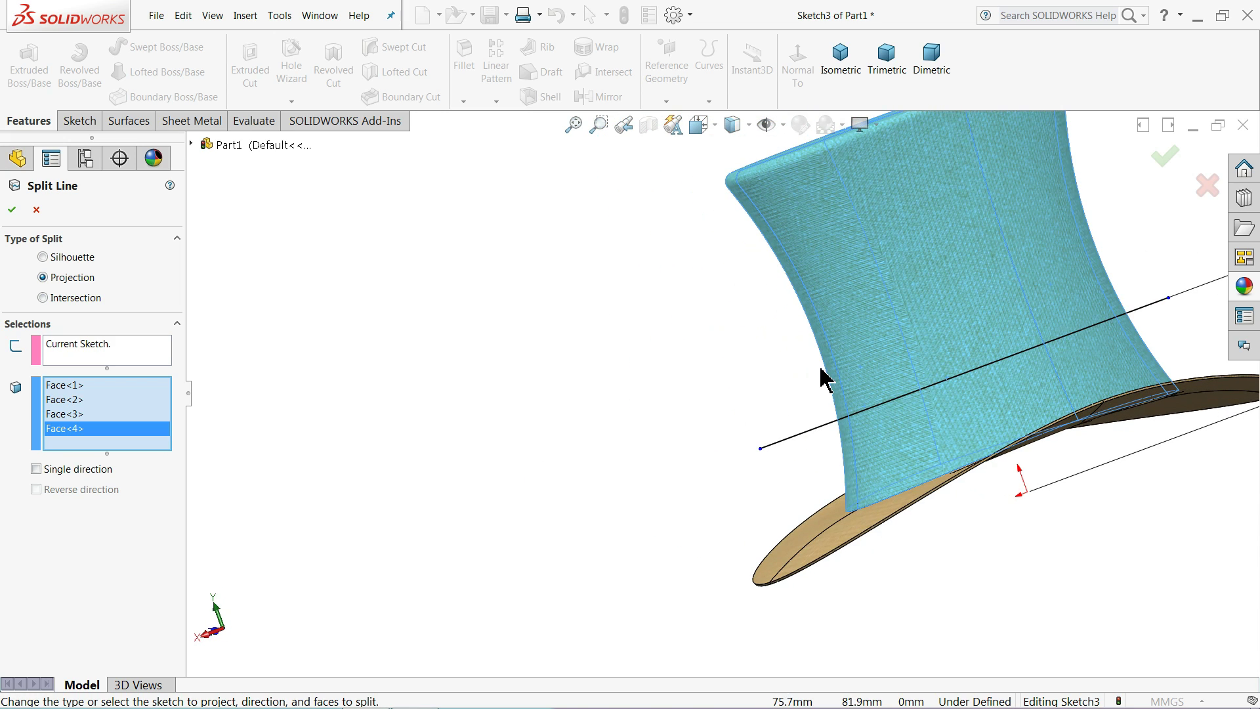
key(ctrl+7)
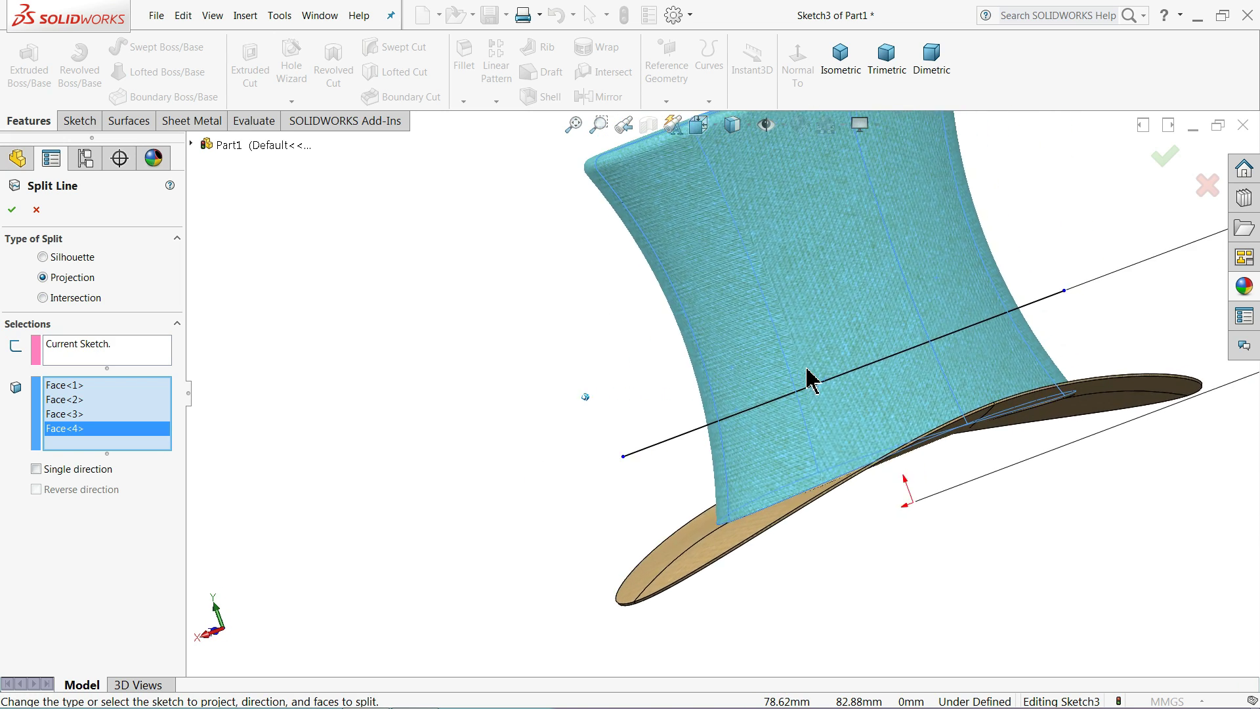
middle_drag(807, 374, 745, 403)
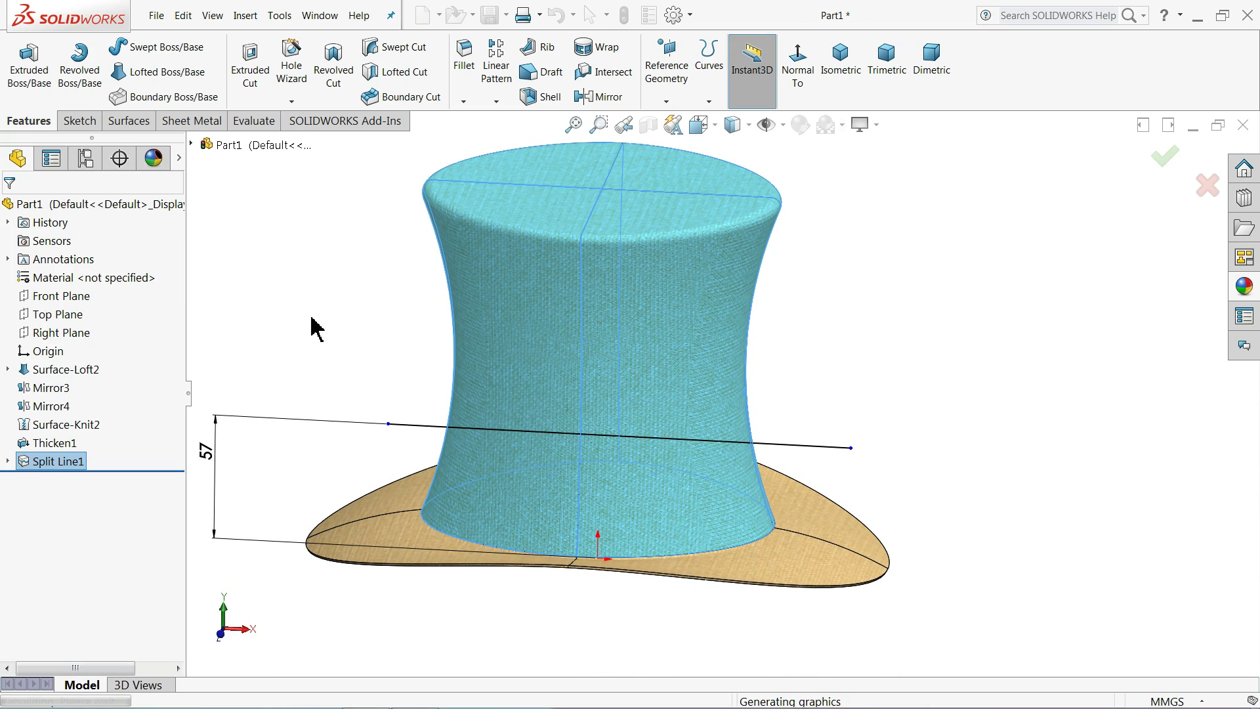
click(328, 348)
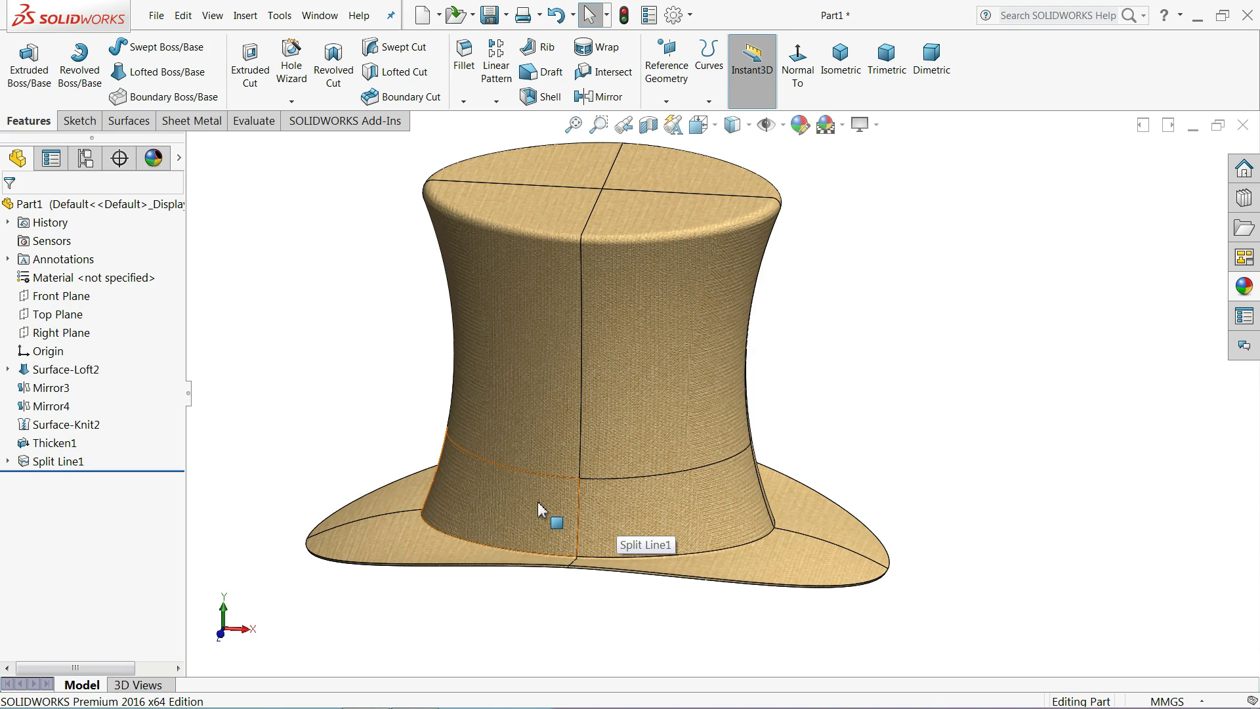
Step: Choose a dark grey standard colour for a front face of the hat band and clear the face selection
click(592, 514)
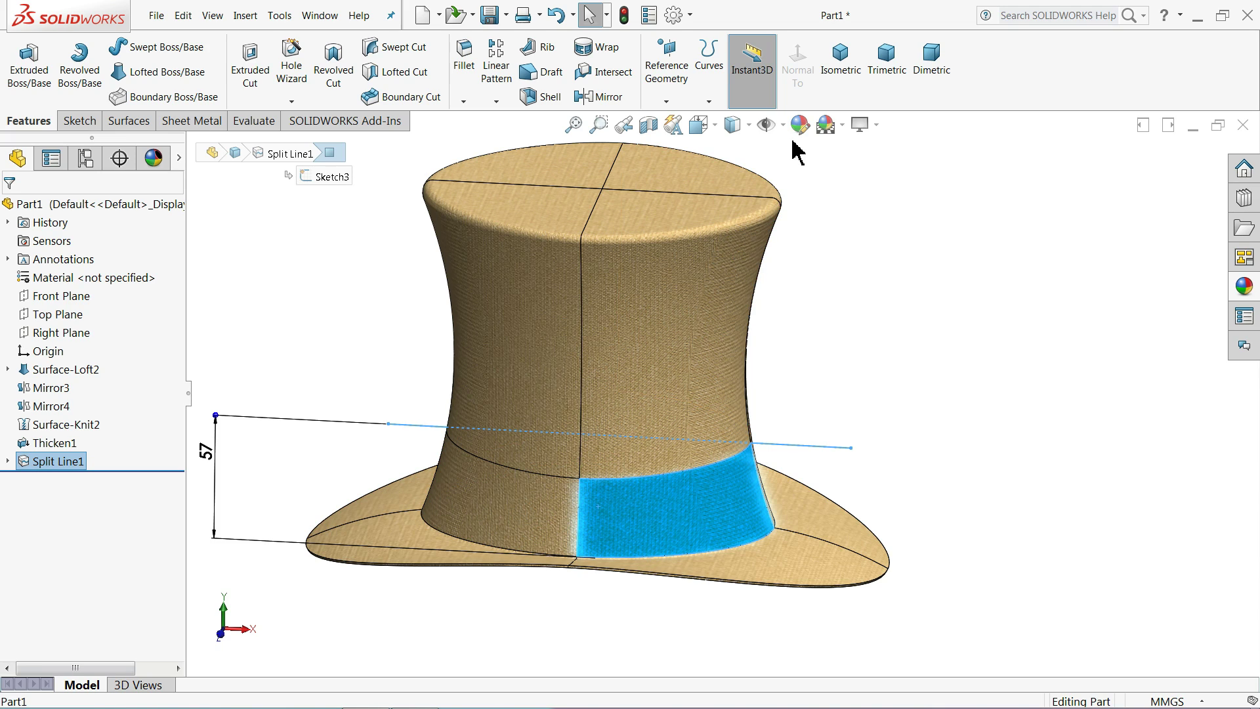
click(804, 125)
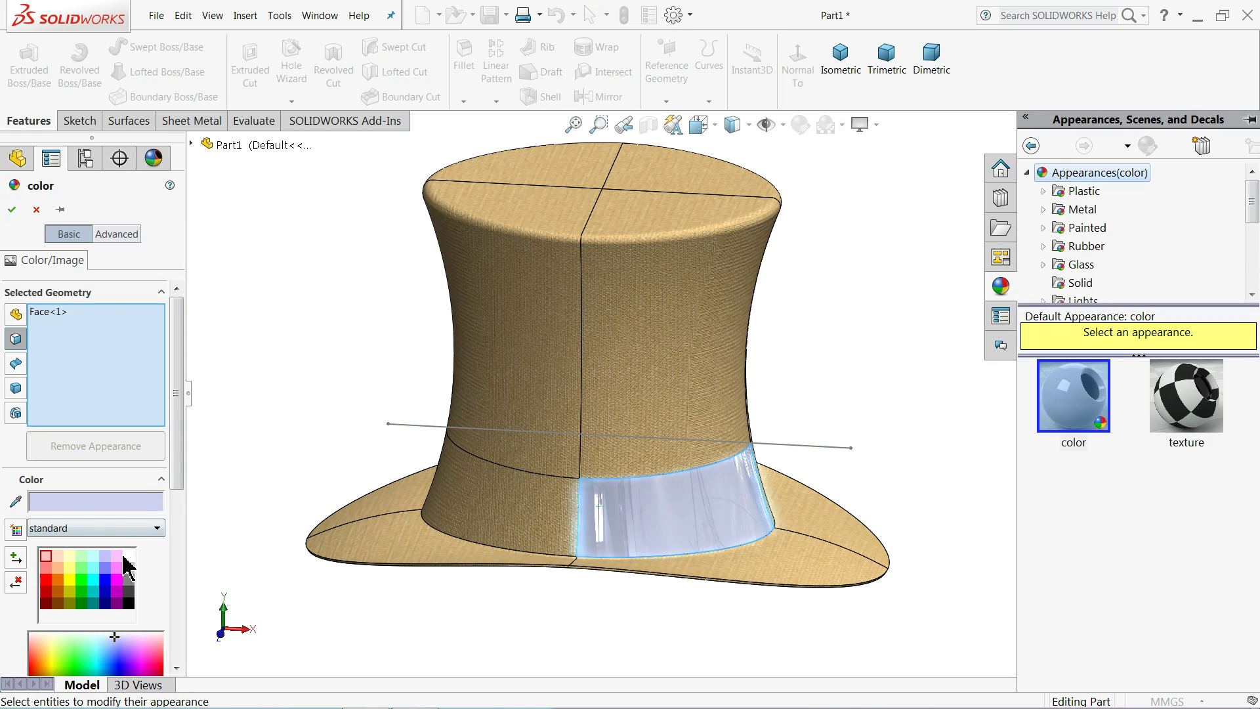
click(129, 592)
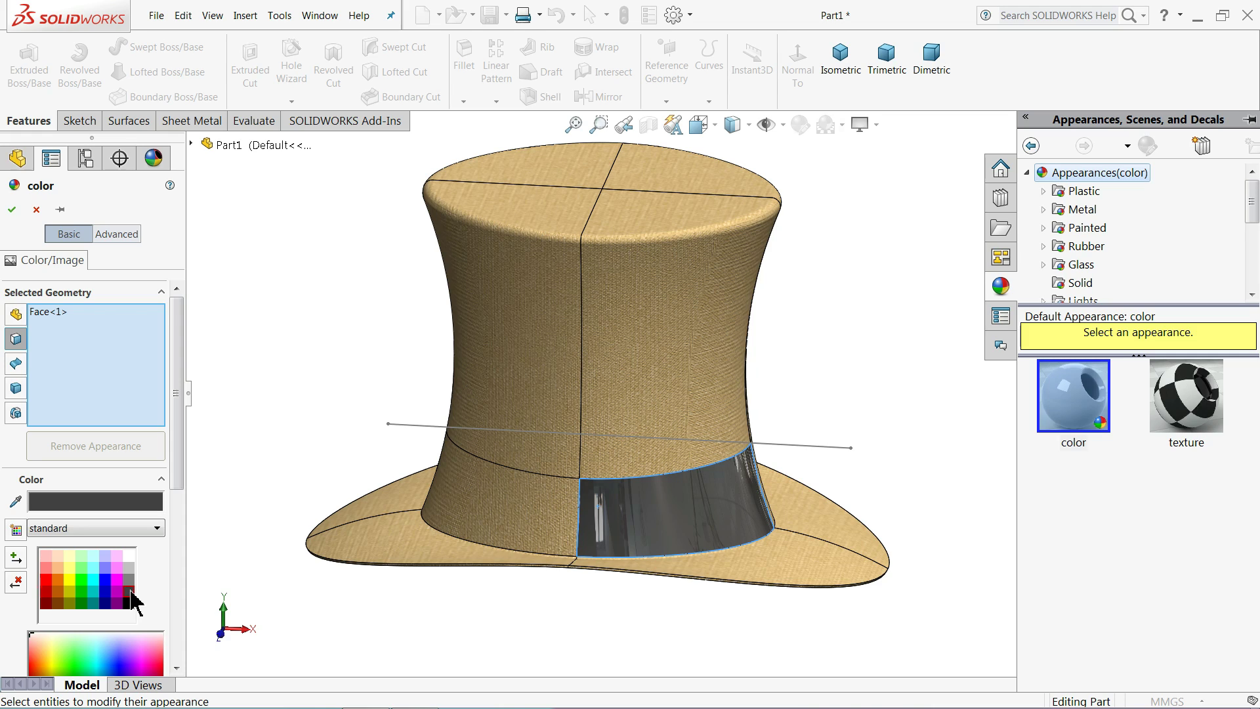
right_click(60, 319)
click(101, 320)
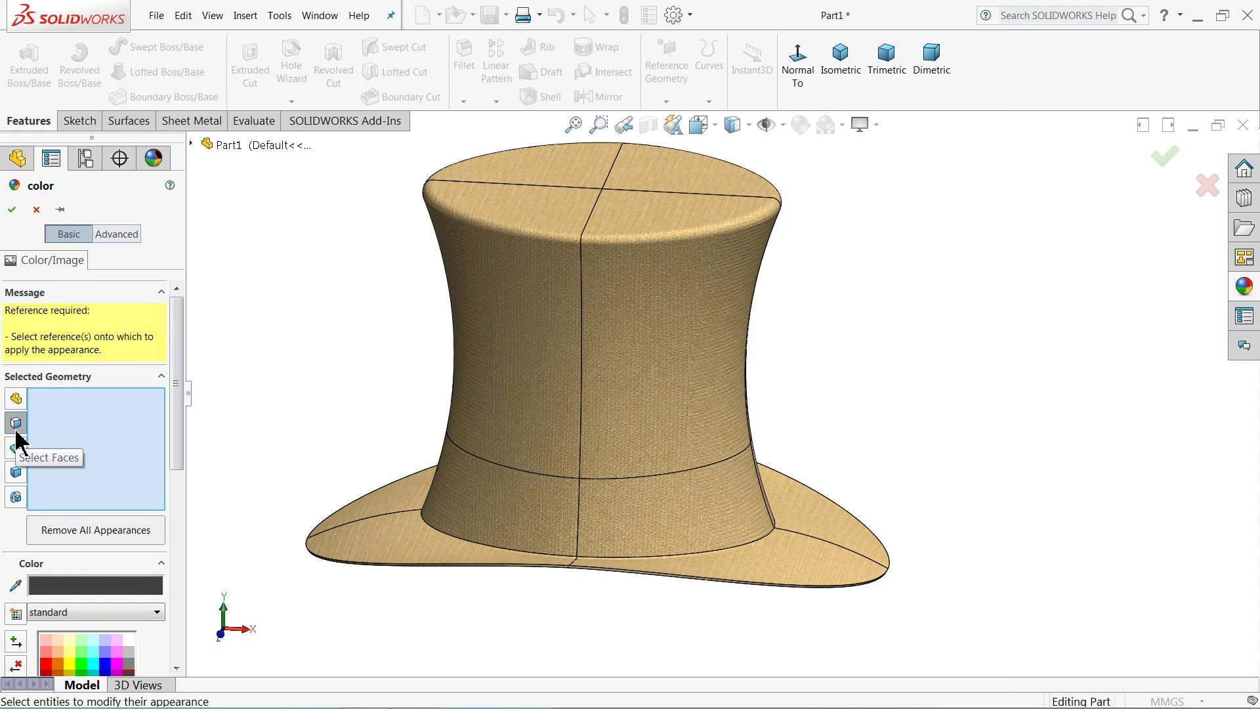
Step: Assign the dark grey colour to all four hat band faces between the split line and the brim
click(678, 522)
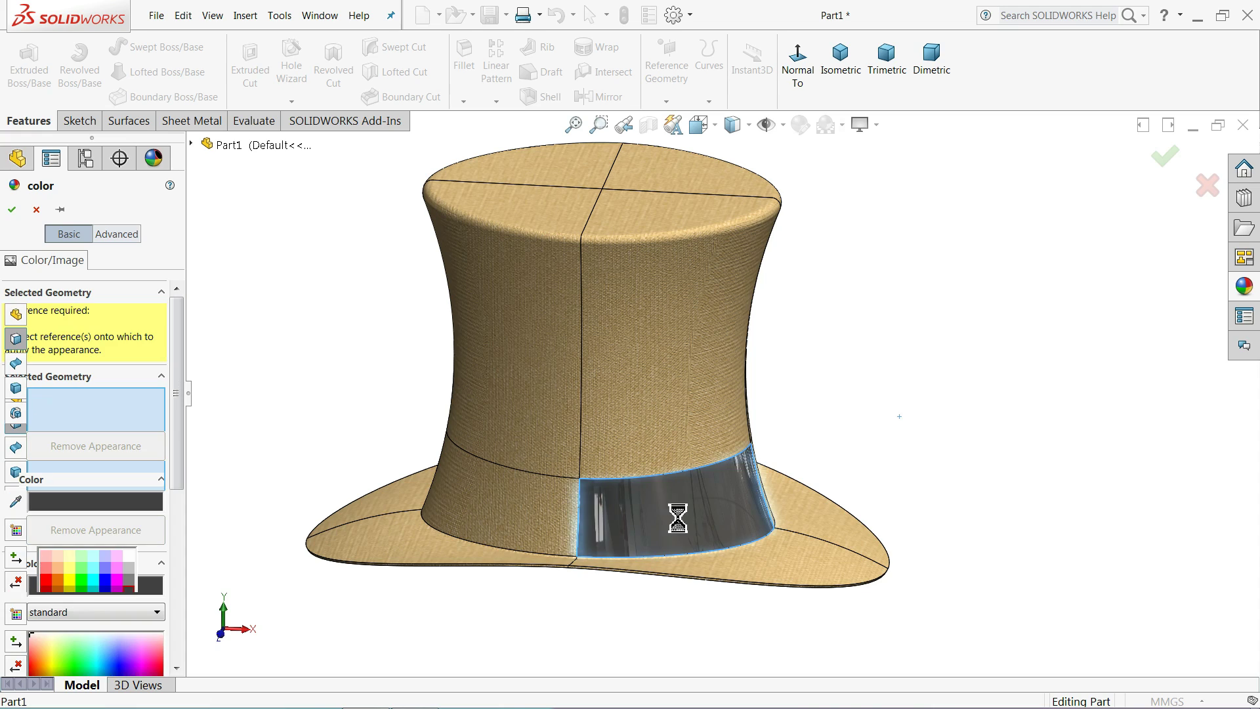
click(533, 515)
middle_drag(533, 514, 562, 497)
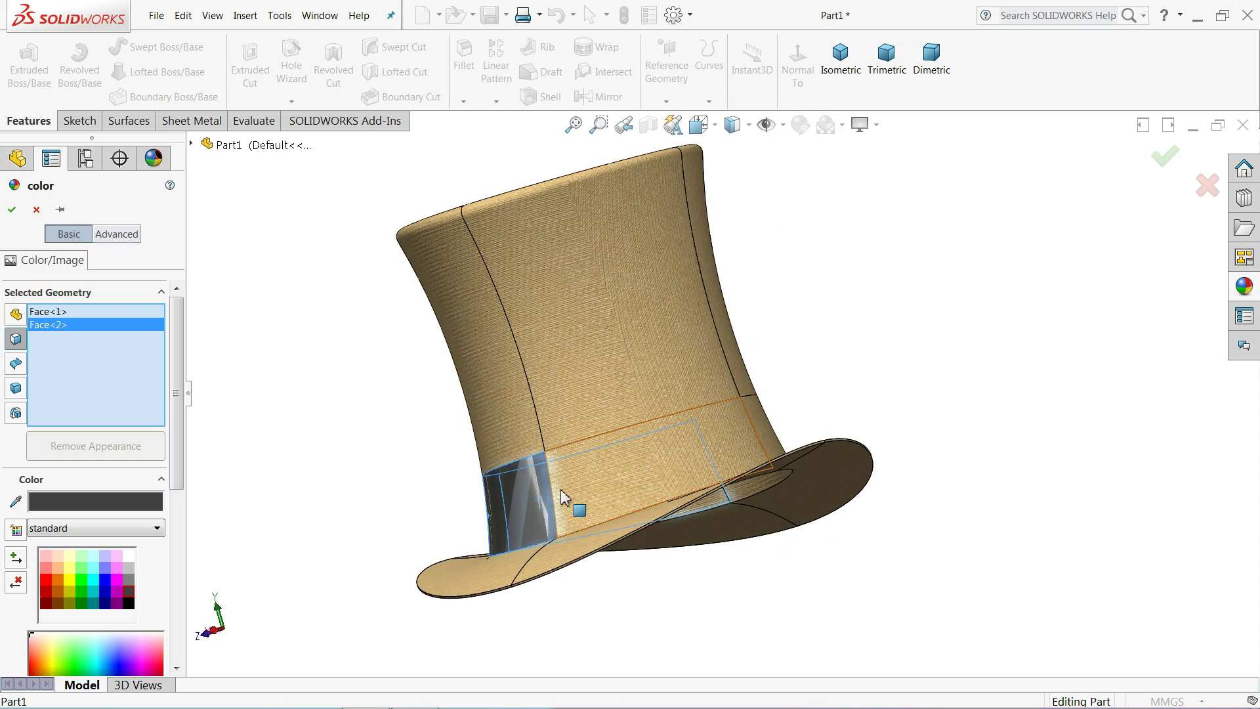
click(653, 479)
middle_drag(653, 480, 857, 489)
click(704, 452)
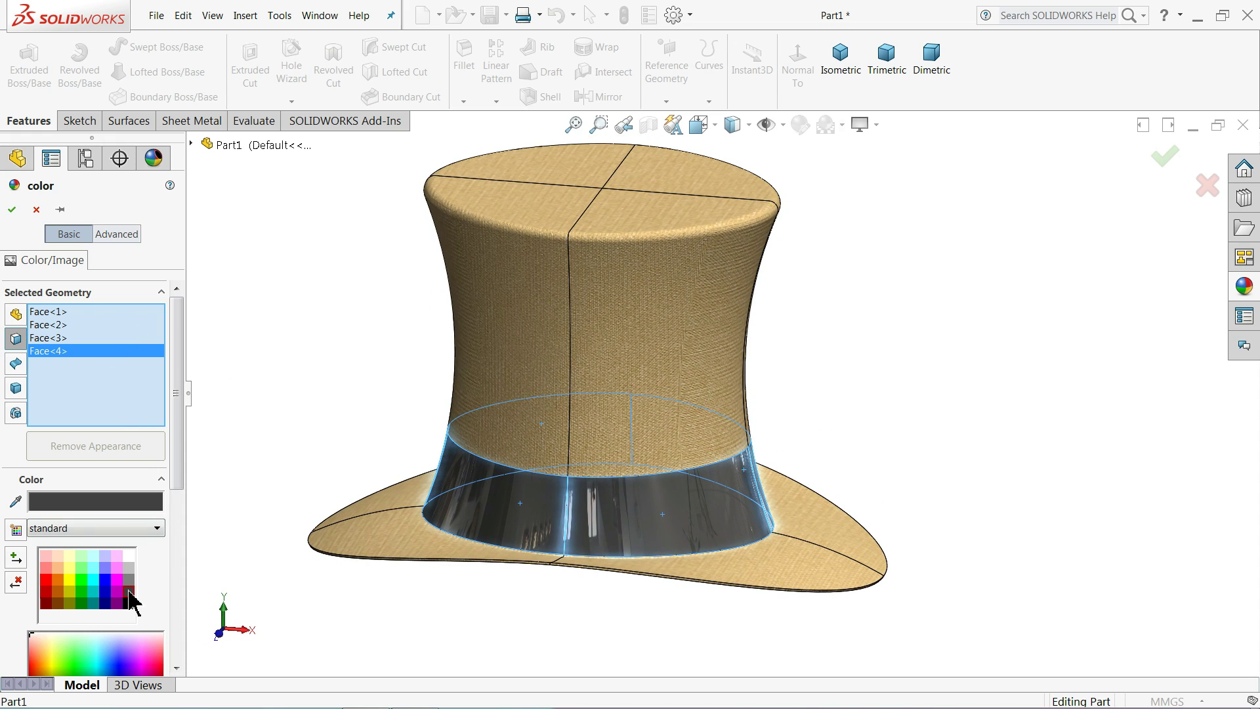
Step: Confirm the hat band colour and display the hat shaded without edges, dismissing the unsaved-document reminder
click(12, 210)
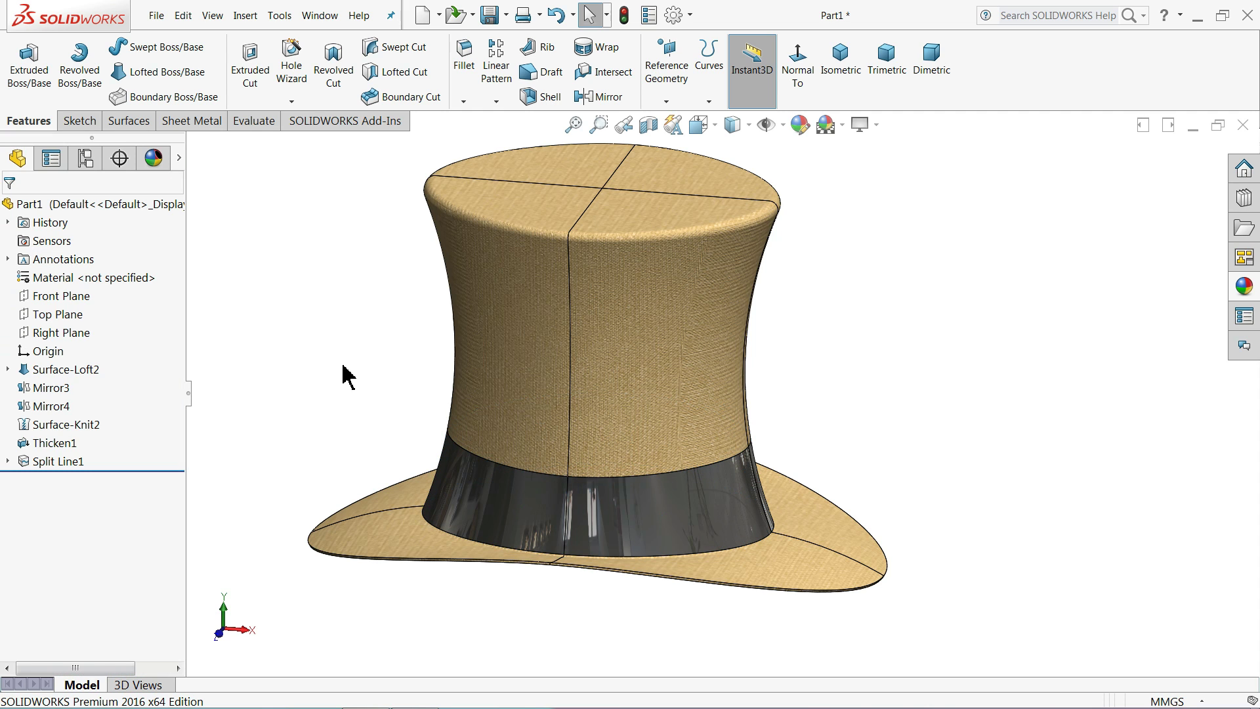
mouse_move(342, 366)
middle_down()
mouse_move(386, 309)
mouse_move(313, 352)
mouse_move(323, 379)
mouse_move(535, 369)
mouse_move(585, 345)
mouse_move(577, 403)
middle_up()
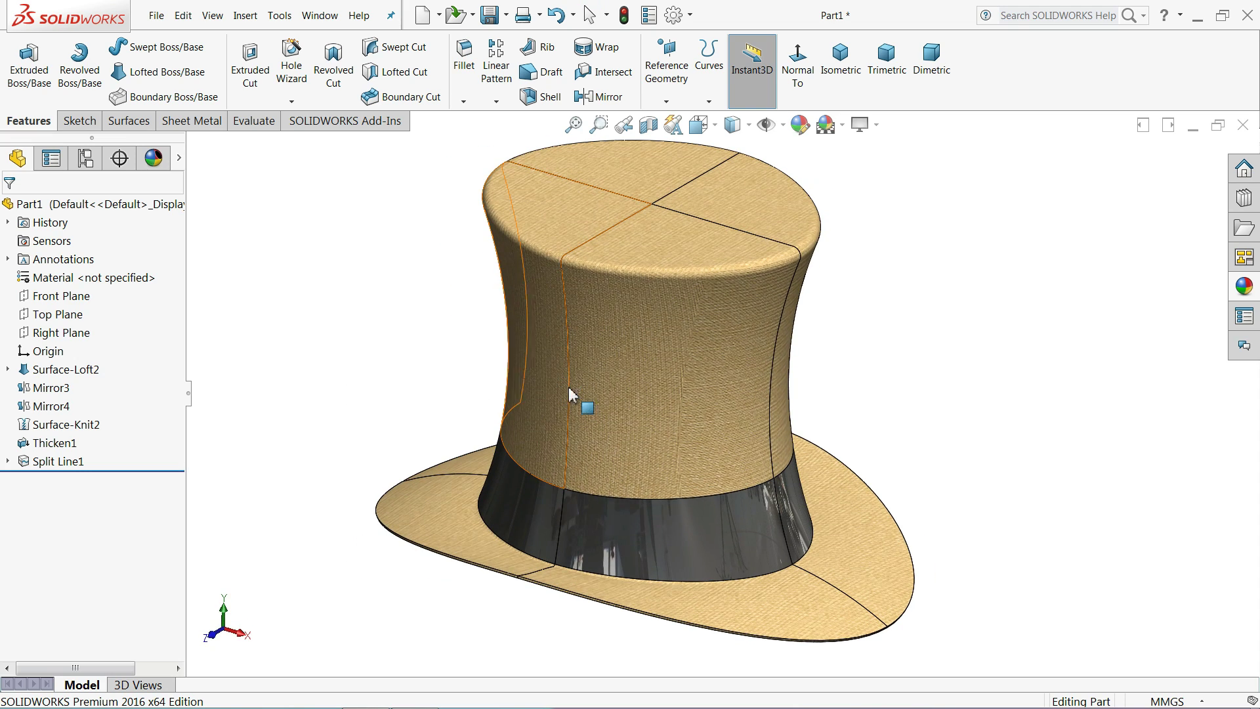
click(748, 125)
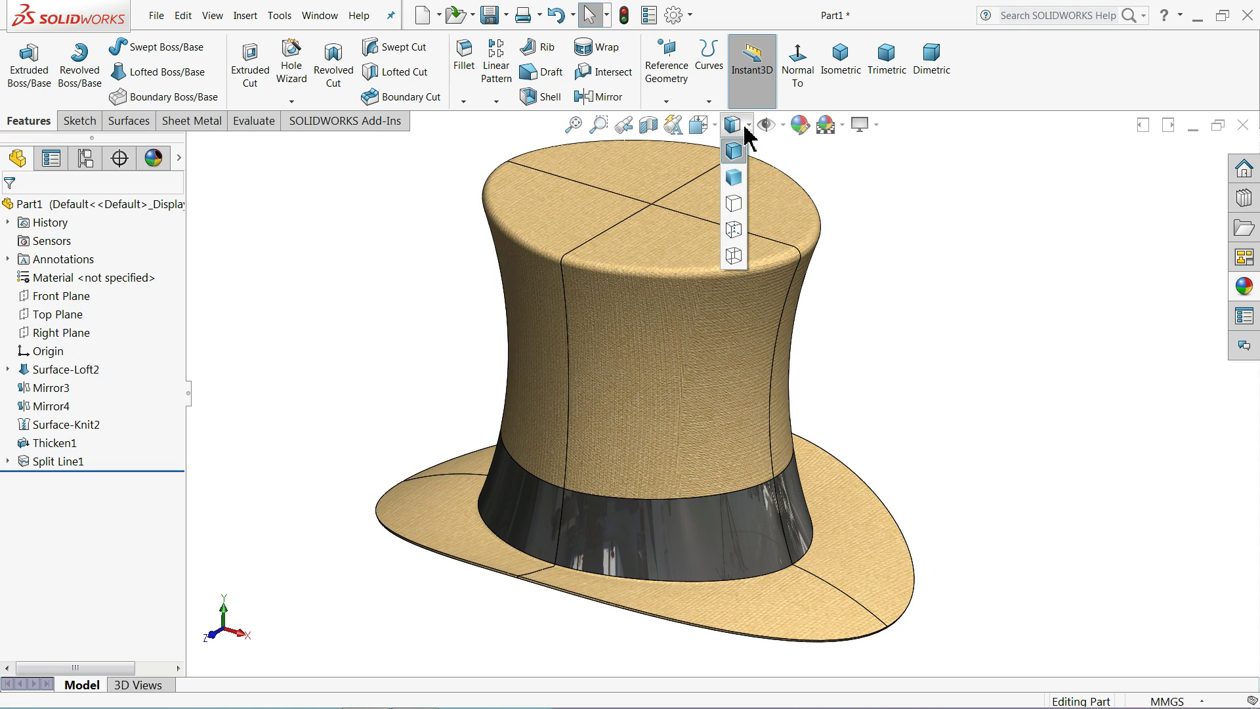
click(735, 178)
mouse_move(337, 374)
middle_down()
mouse_move(332, 332)
mouse_move(301, 367)
mouse_move(554, 386)
middle_up()
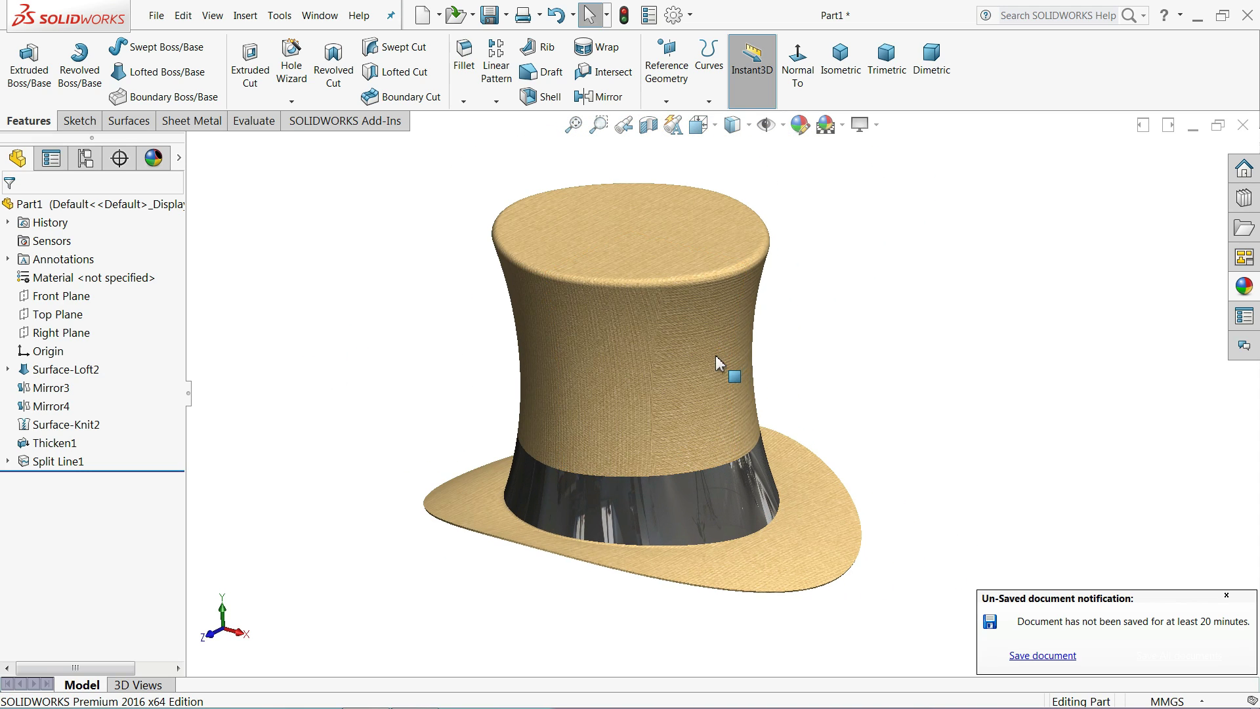
click(1228, 597)
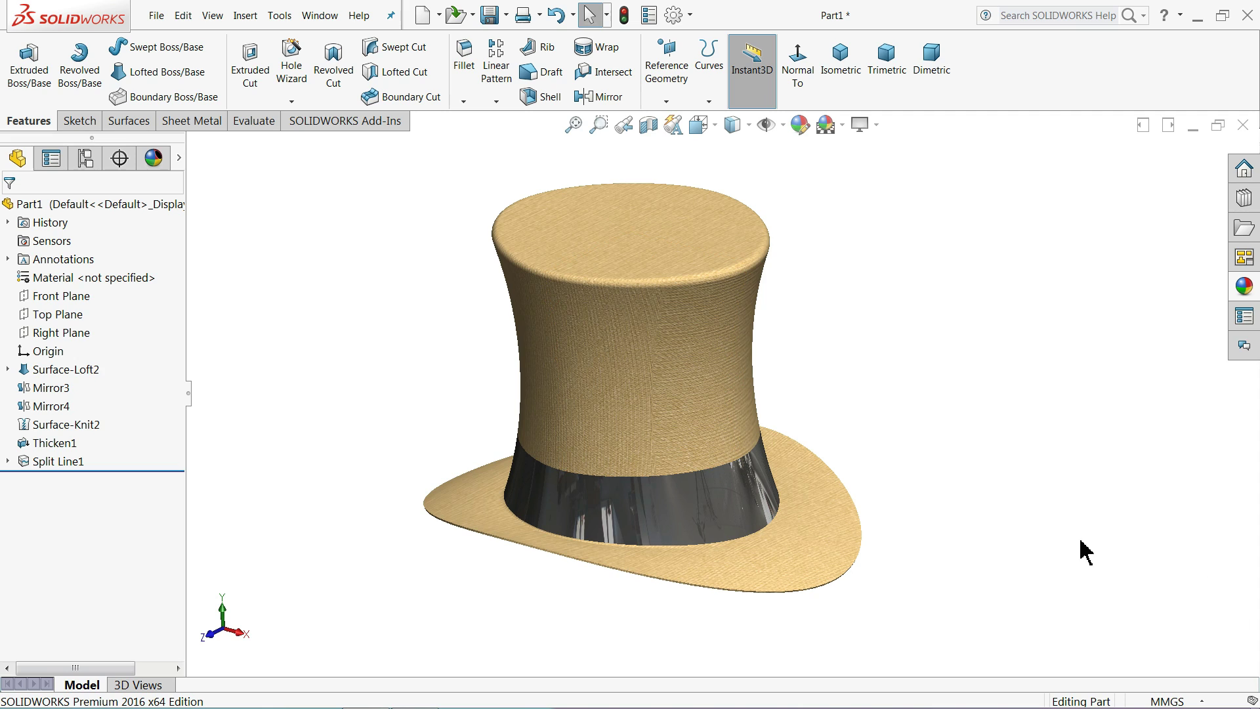
Step: Examine the finished hat from all sides, checking the crown, the dark grey band and the curved brim from above and below
key(Up)
key(Up)
key(Up)
key(Up)
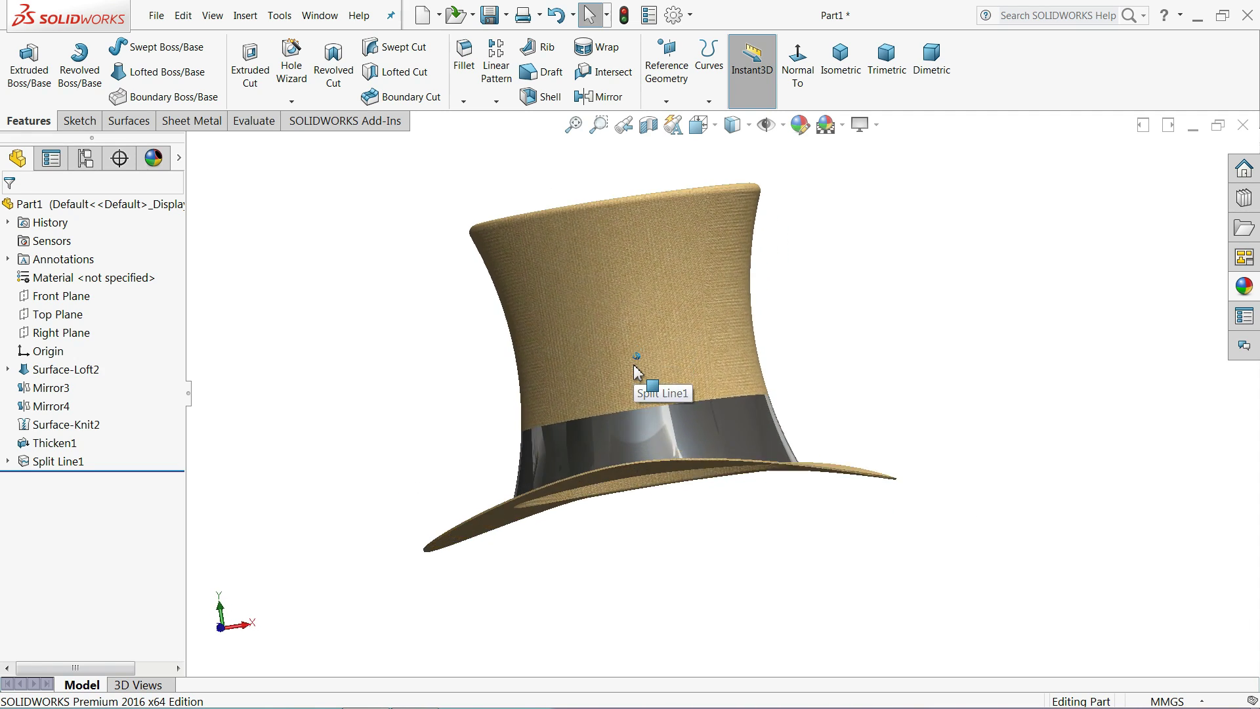
key(Down)
key(Down)
key(Down)
key(Down)
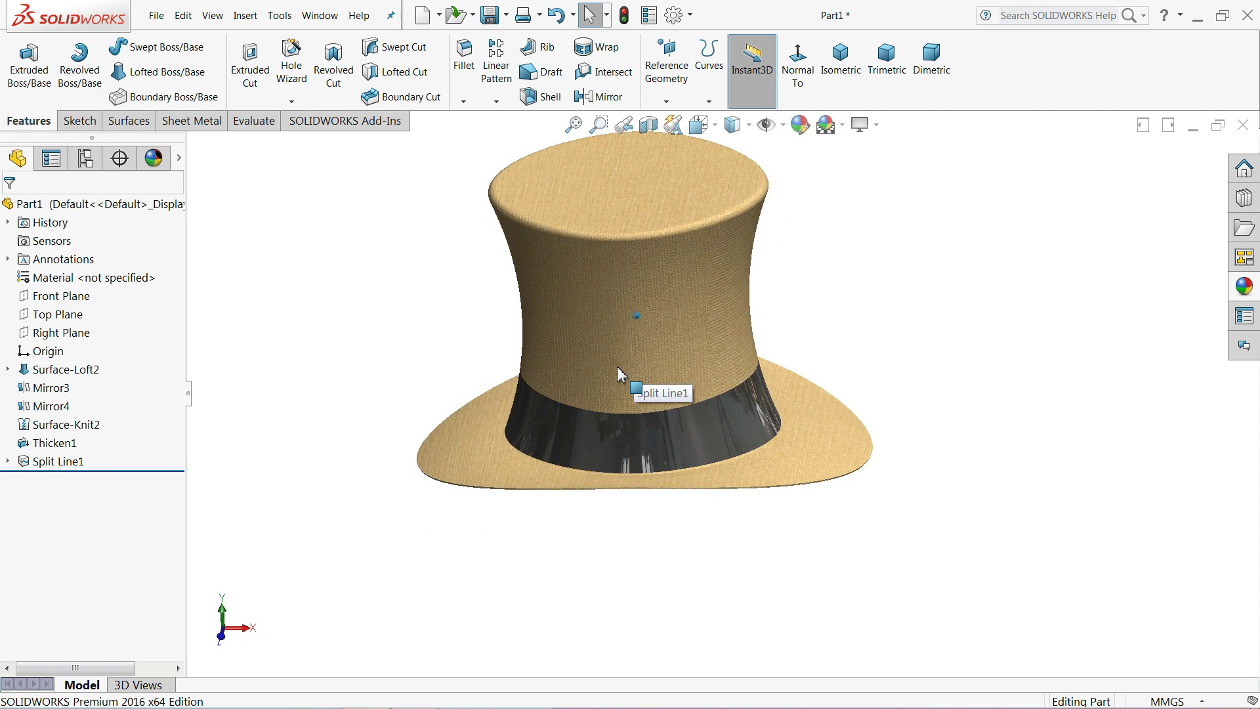
click(131, 122)
key(Right)
key(Right)
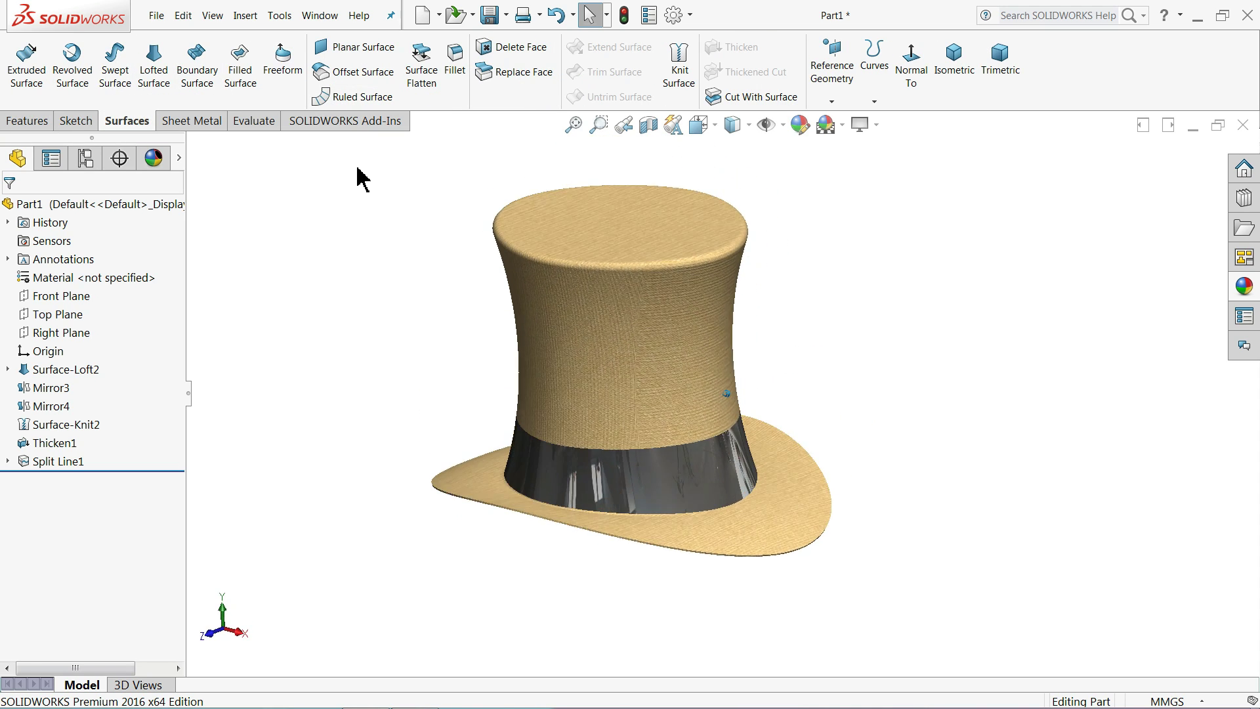
key(Left)
key(Left)
key(Left)
key(Left)
key(Left)
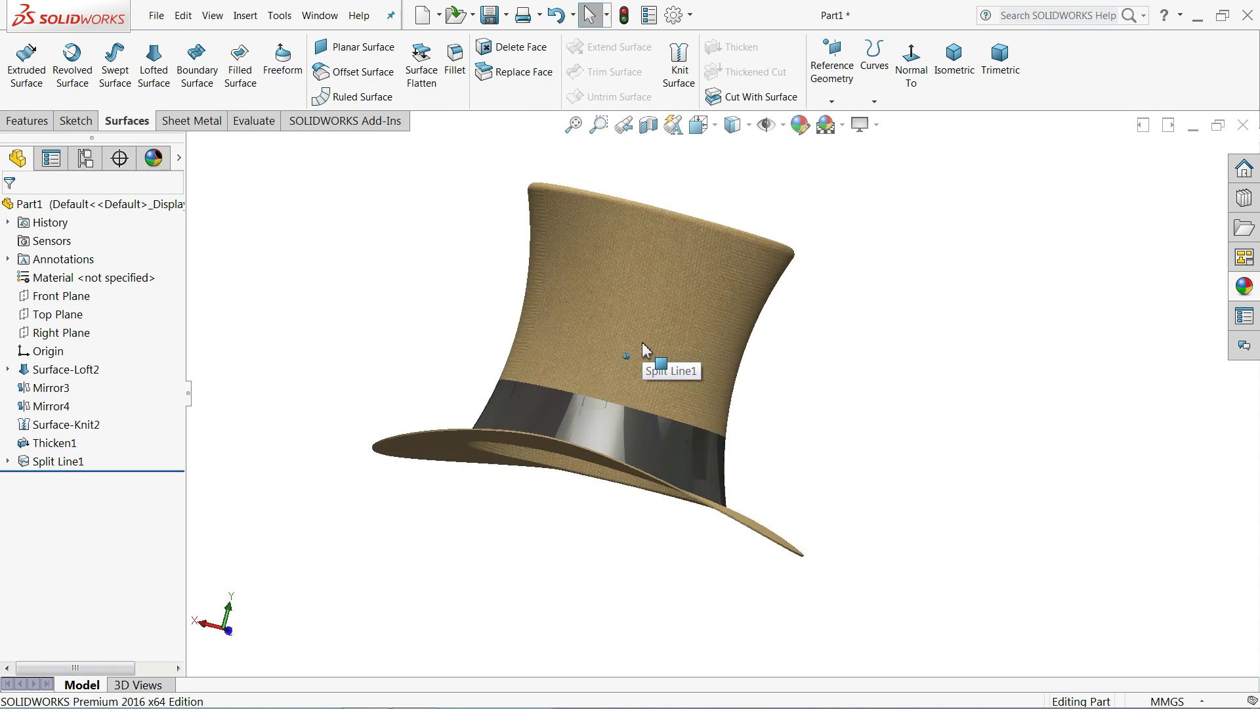
key(Left)
key(Left)
key(Left)
key(Left)
key(Left)
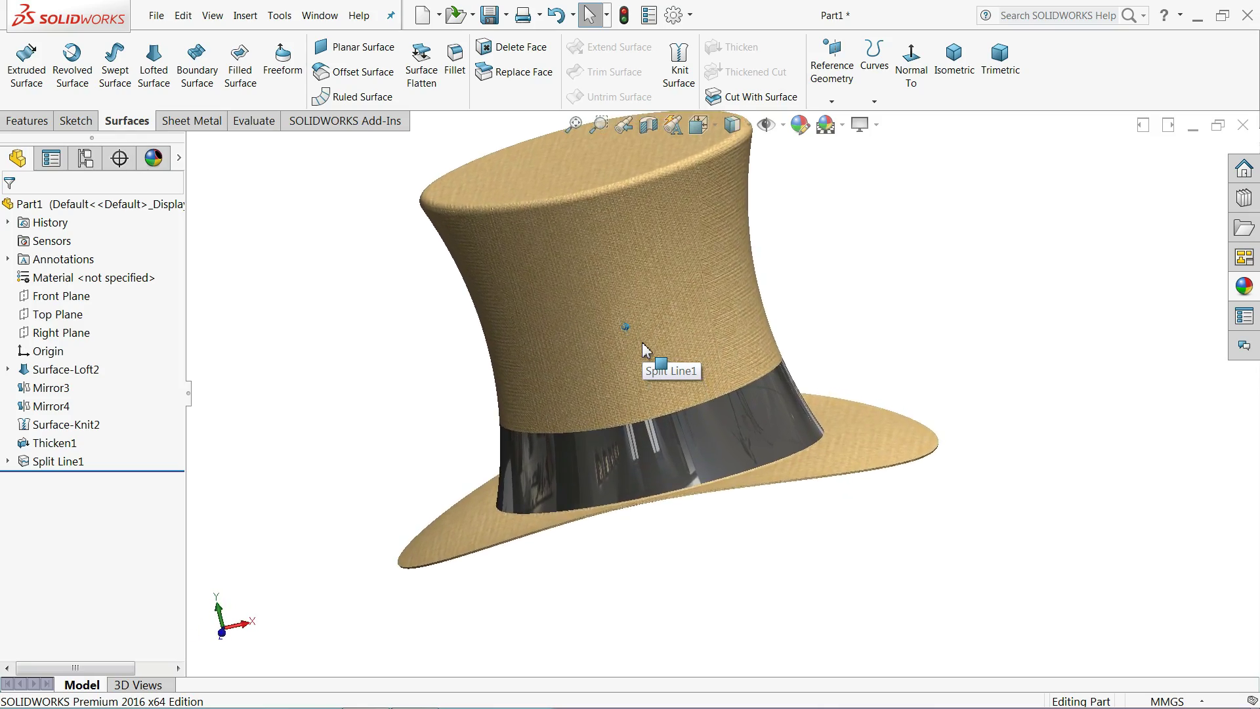
key(Down)
key(Down)
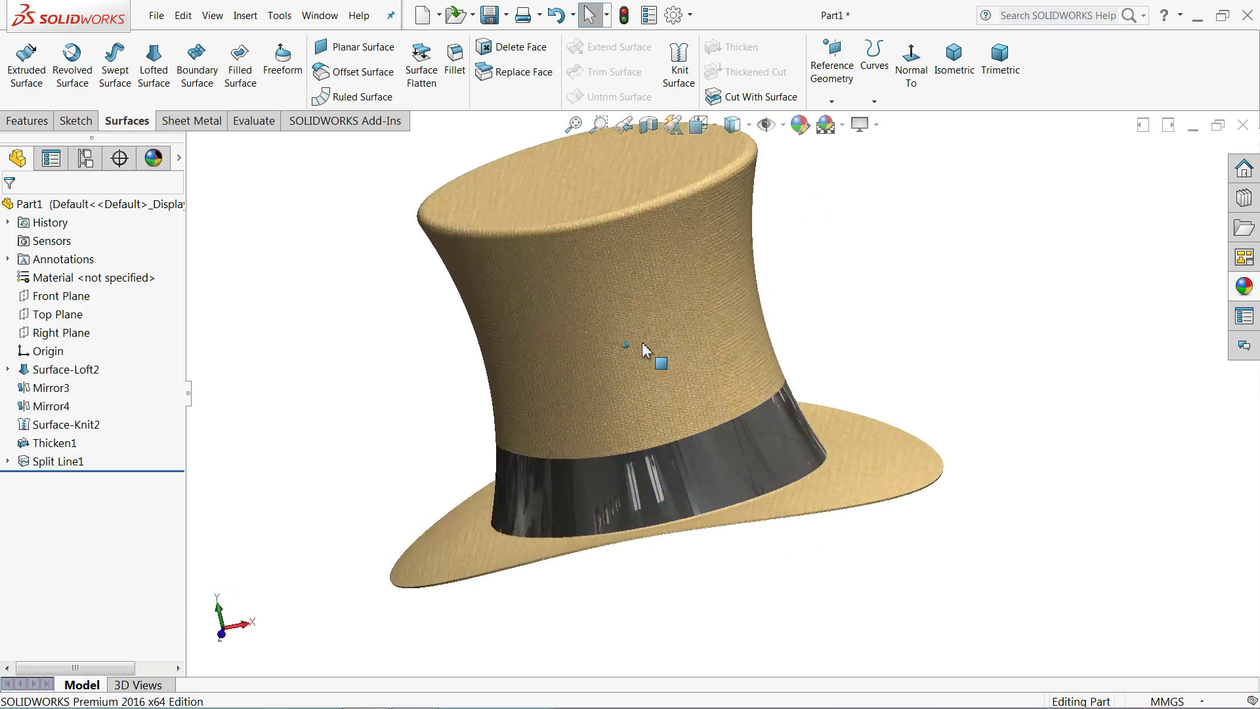
key(alt+Left)
key(alt+Left)
key(alt+Right)
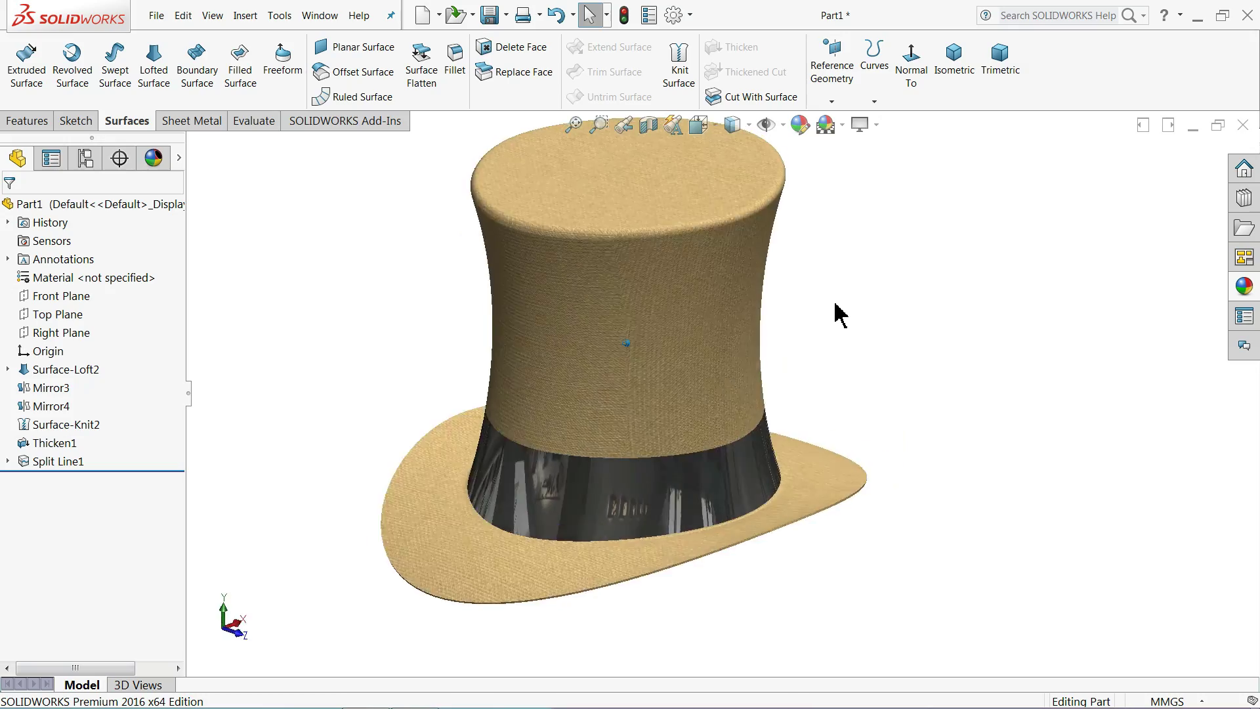
key(Up)
key(Left)
key(Up)
key(alt+Left)
key(alt+Left)
key(alt+Left)
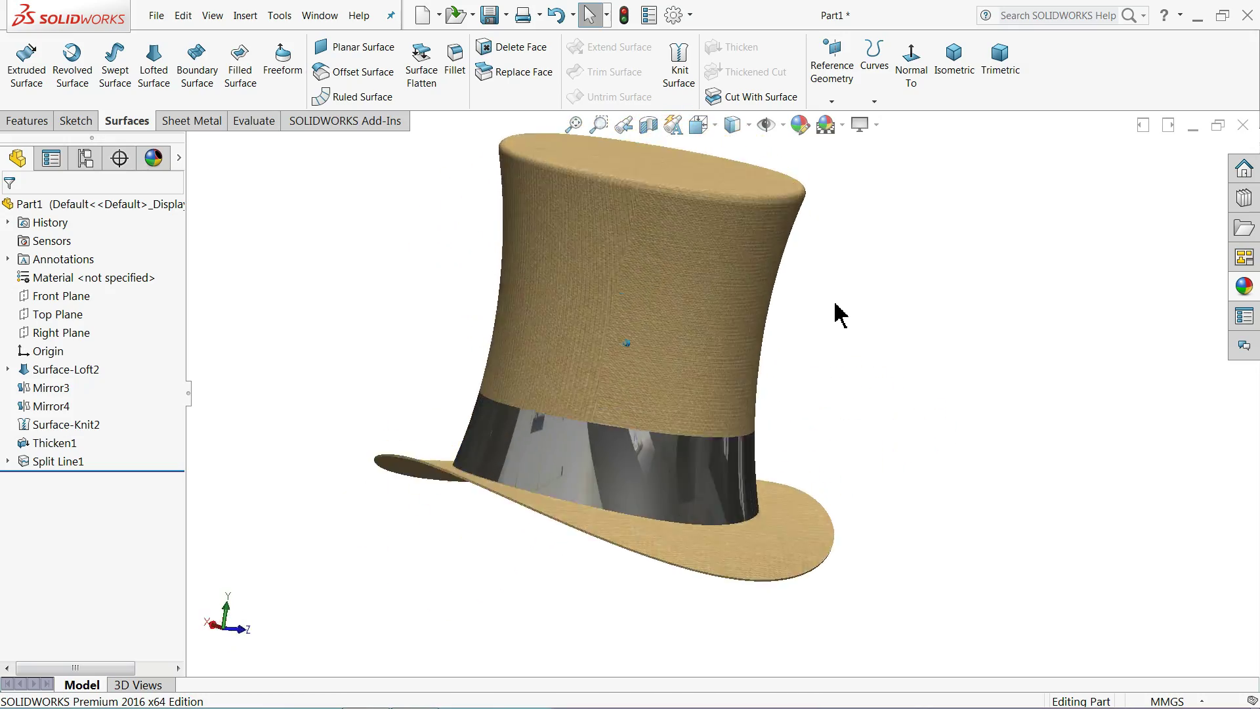
key(alt+Right)
key(alt+Right)
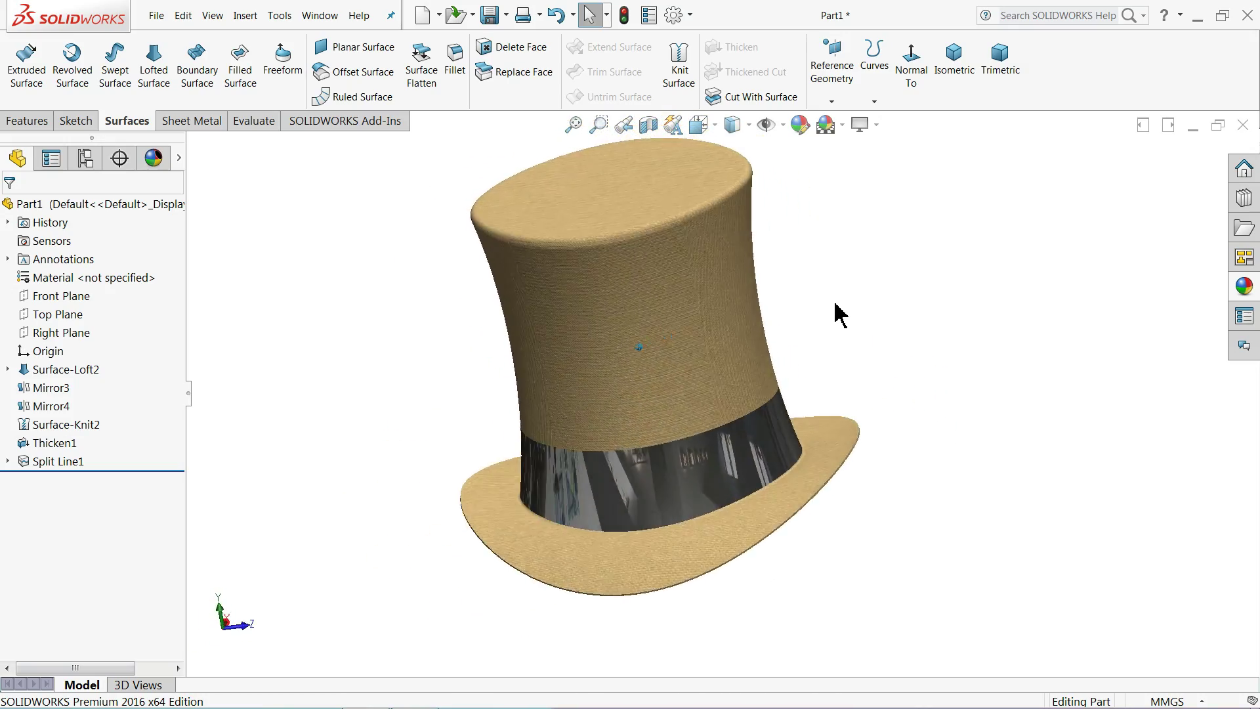
key(Left)
key(alt+Right)
key(alt+Right)
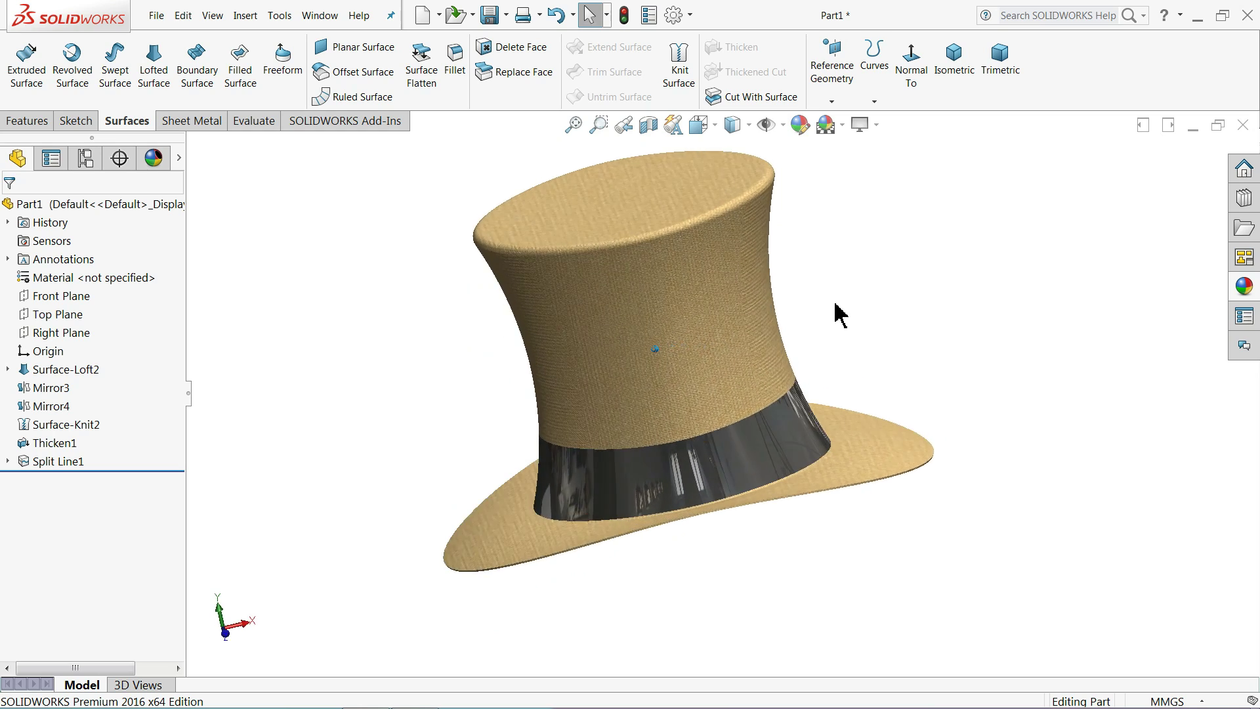
key(Left)
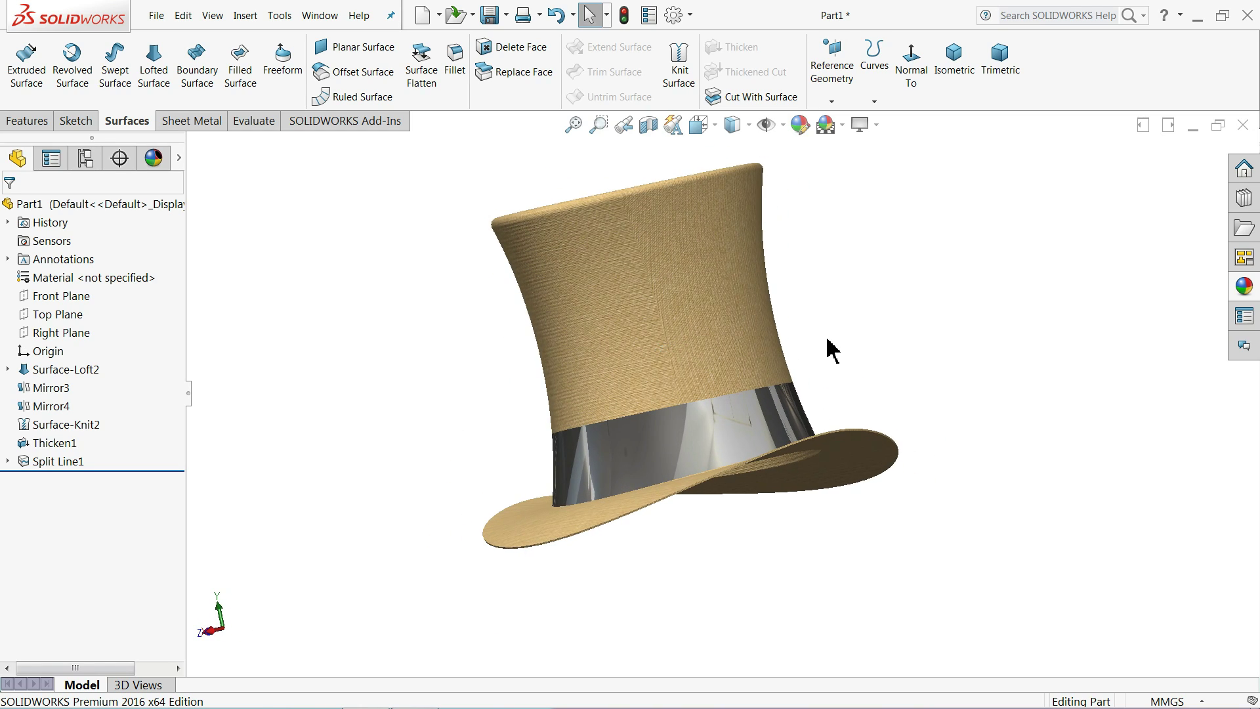
scroll(797, 352, down, 2)
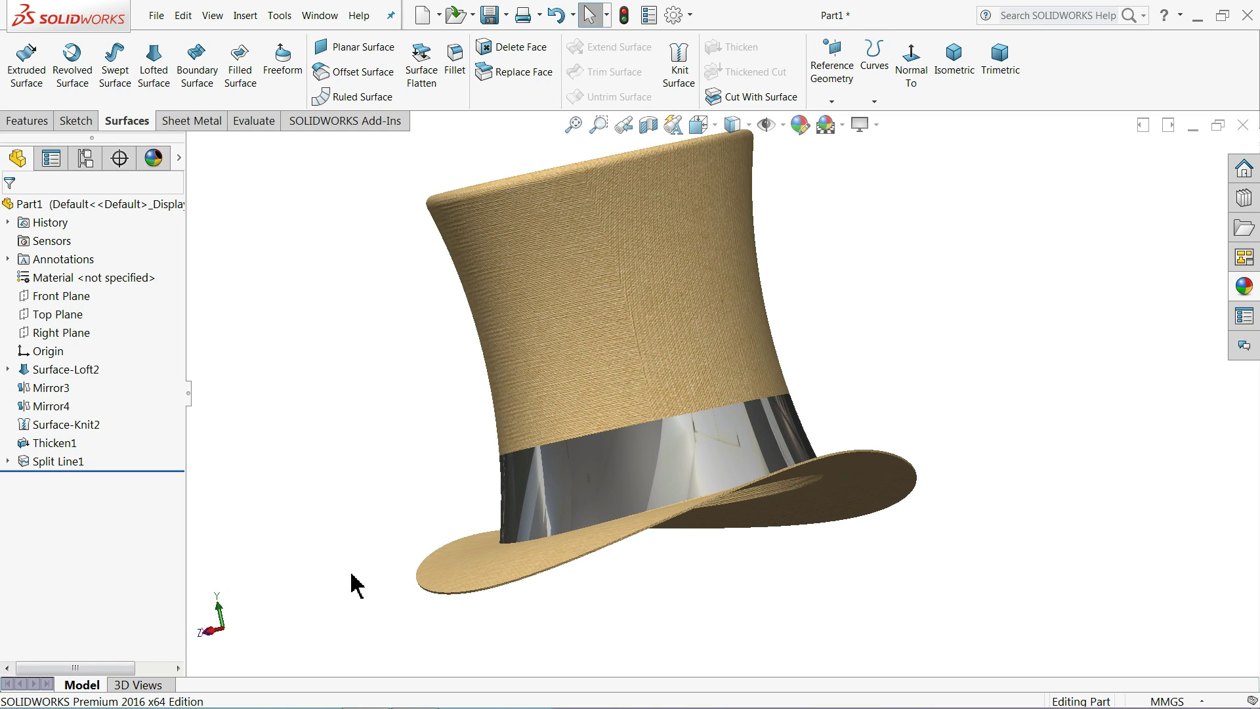